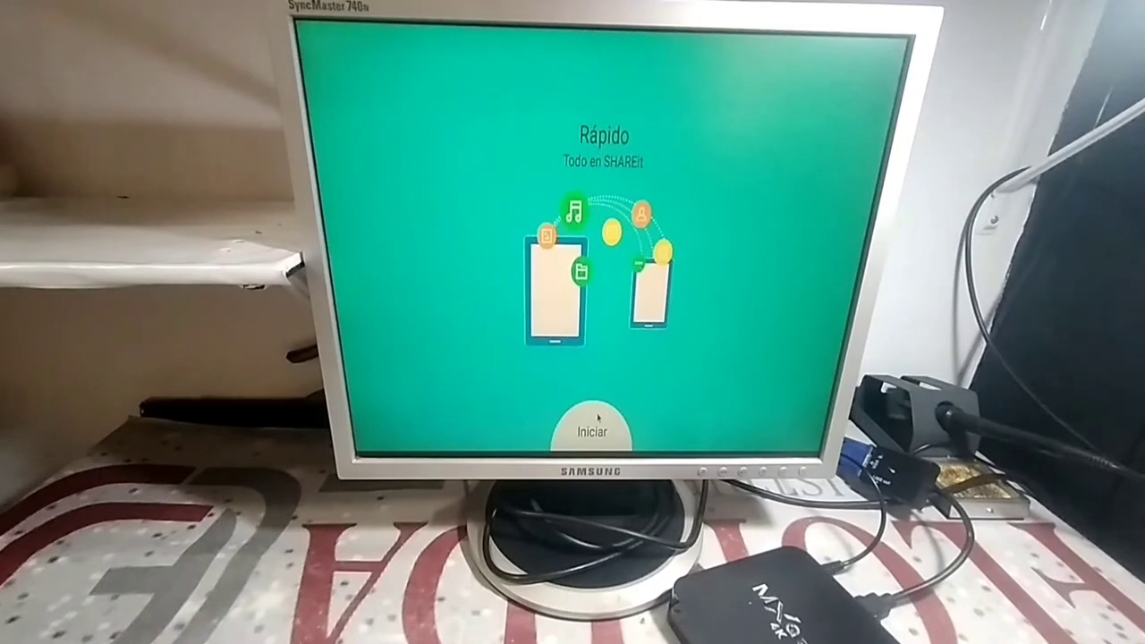
# - Start SHAREit's first-run setup and save the profile with the green fruit avatar and alias
pyautogui.click(594, 420)
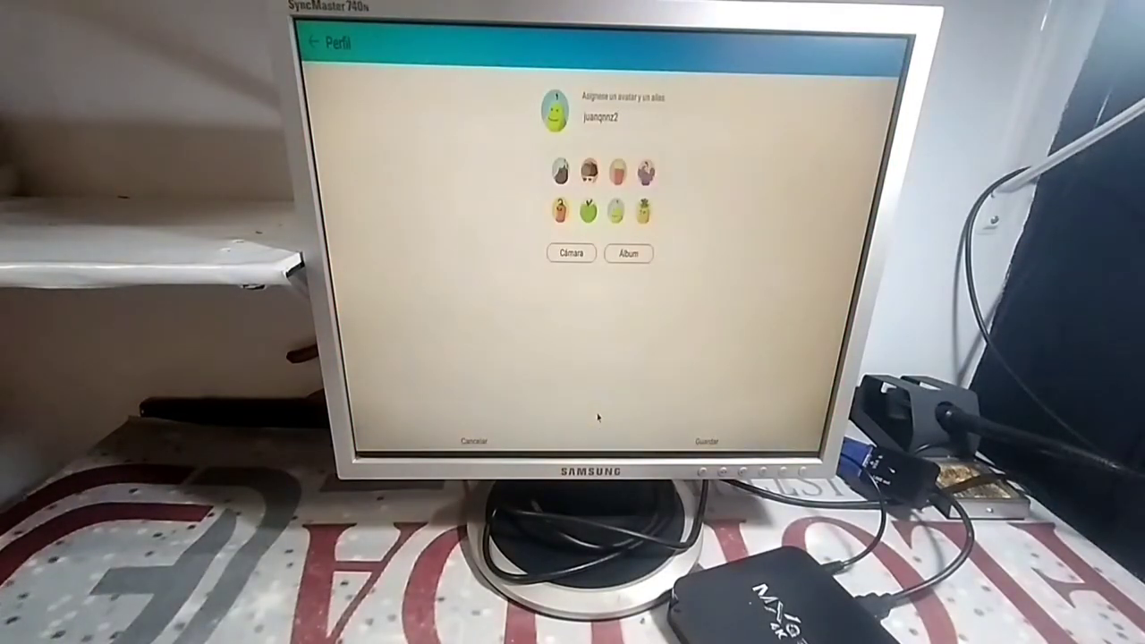
pyautogui.click(691, 442)
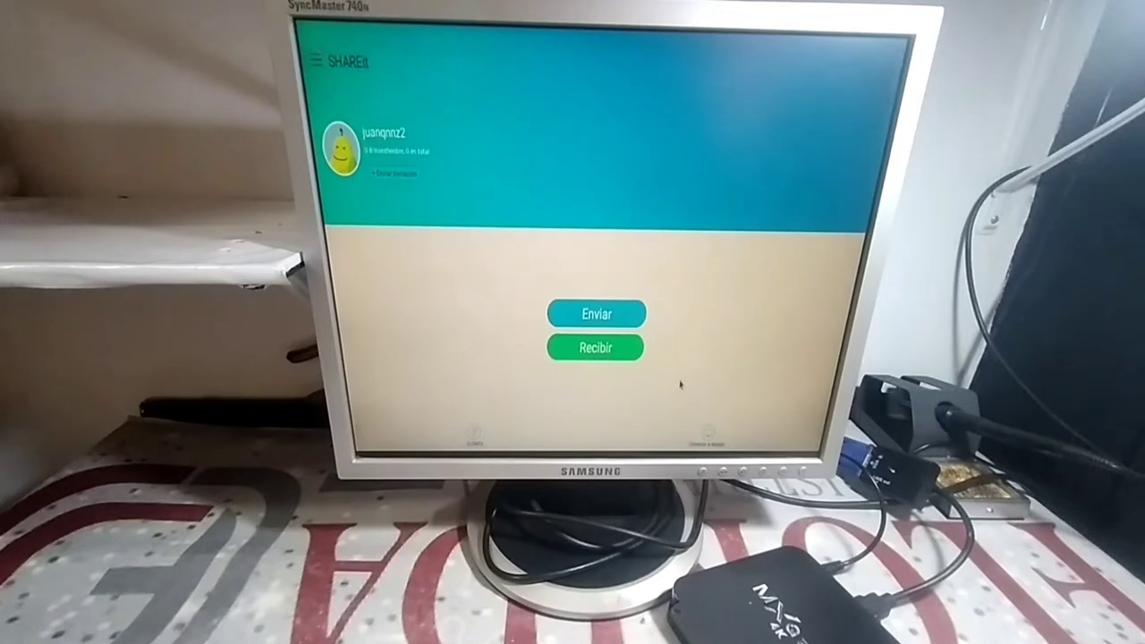
# - Choose to send, select OnePlayer under Aplicaciones, and continue to the receiver search
pyautogui.click(615, 314)
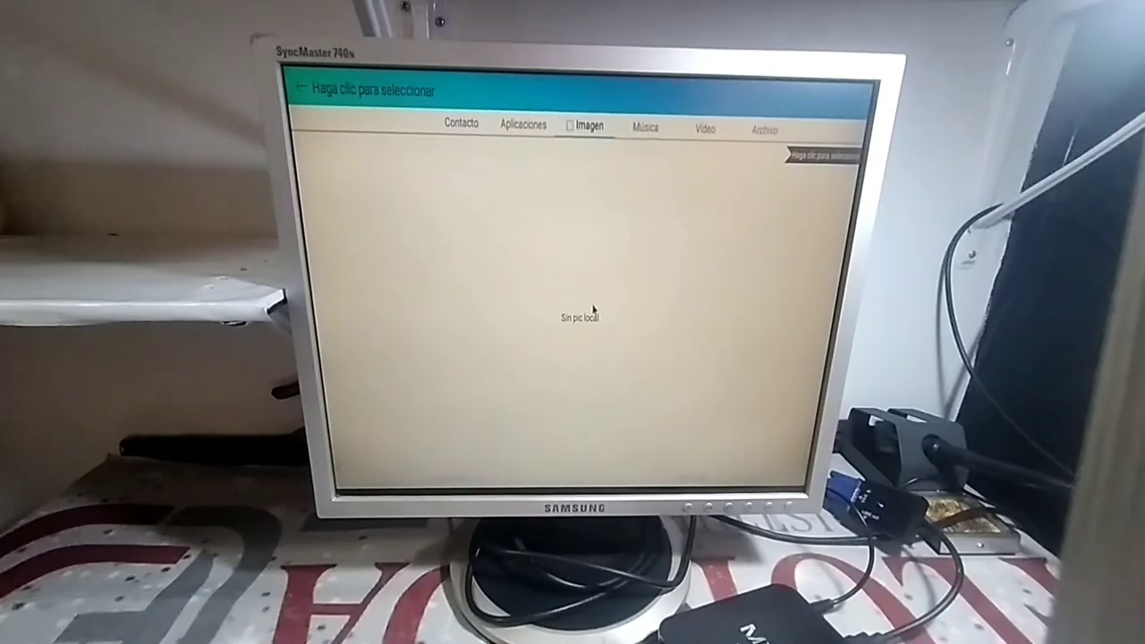
pyautogui.click(533, 128)
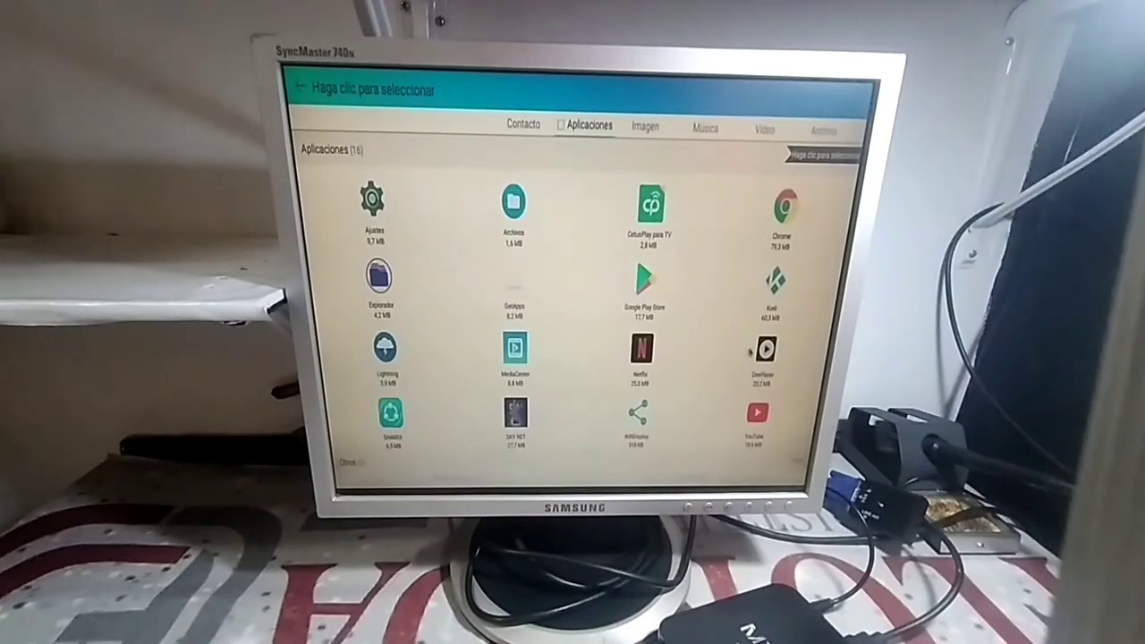
pyautogui.click(760, 354)
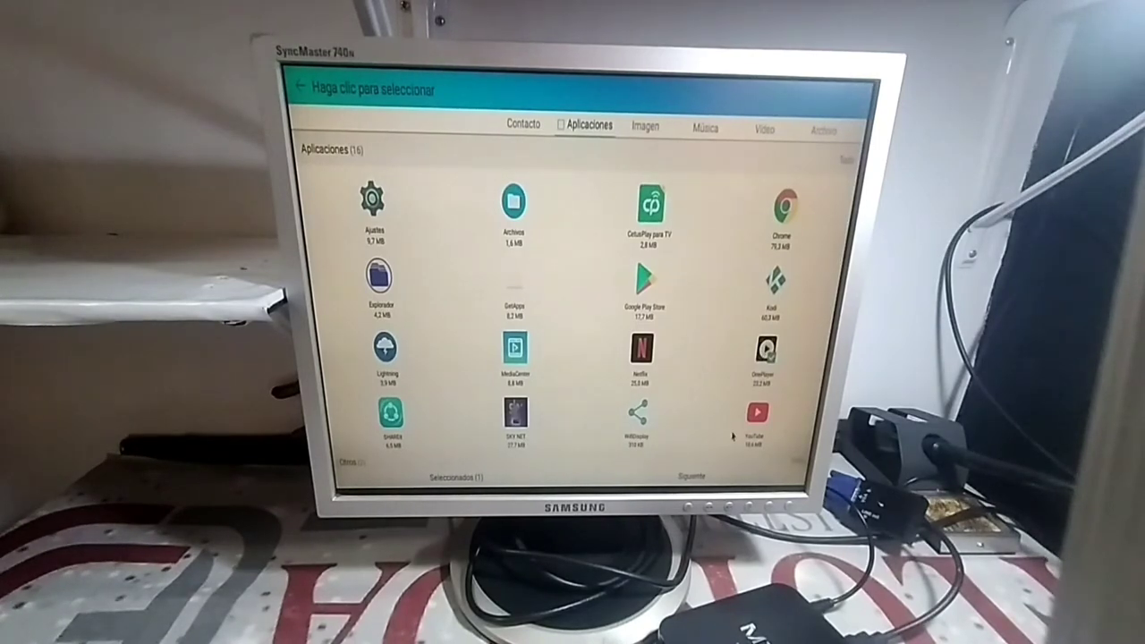
pyautogui.click(708, 478)
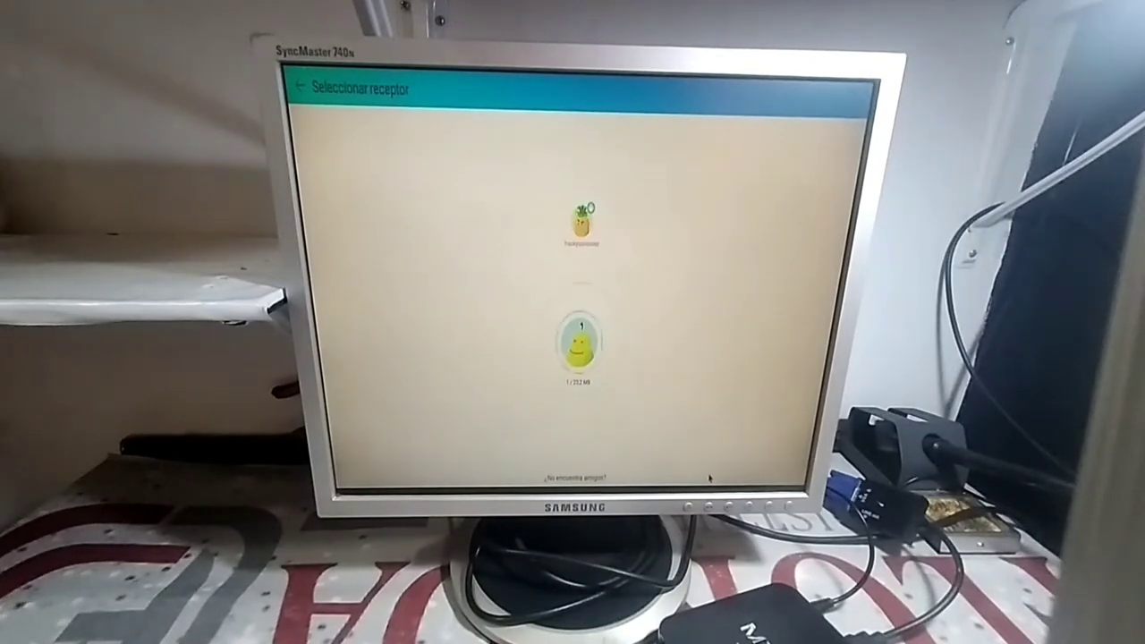
# - Send OnePlayer to the found phone, then add and send CetusPlay para TV and SKY NET
pyautogui.click(581, 226)
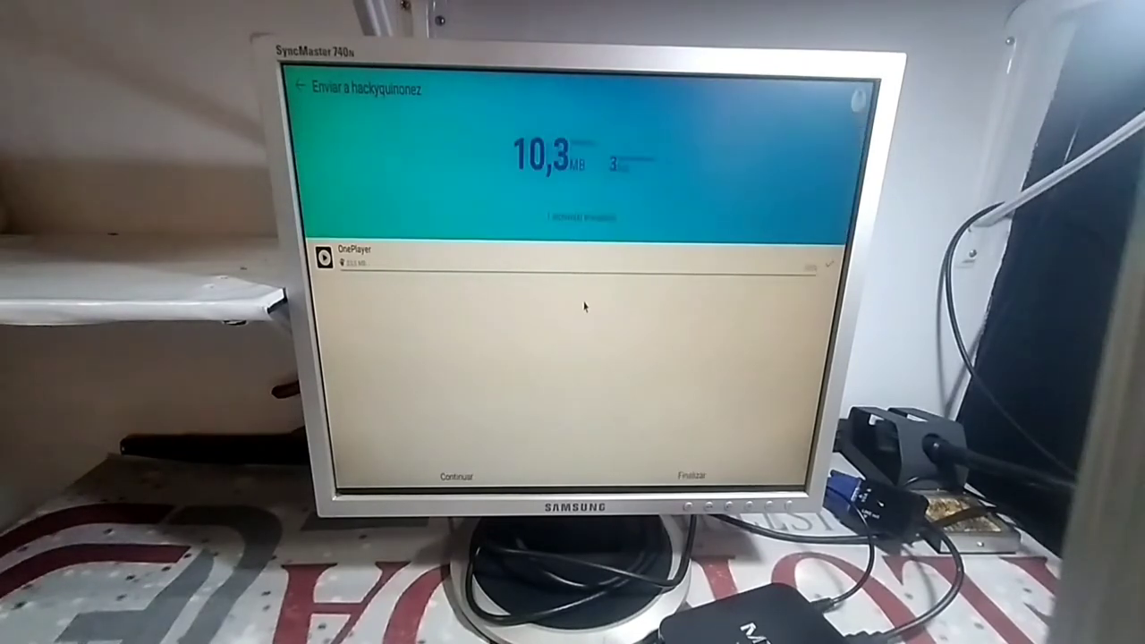
pyautogui.click(461, 479)
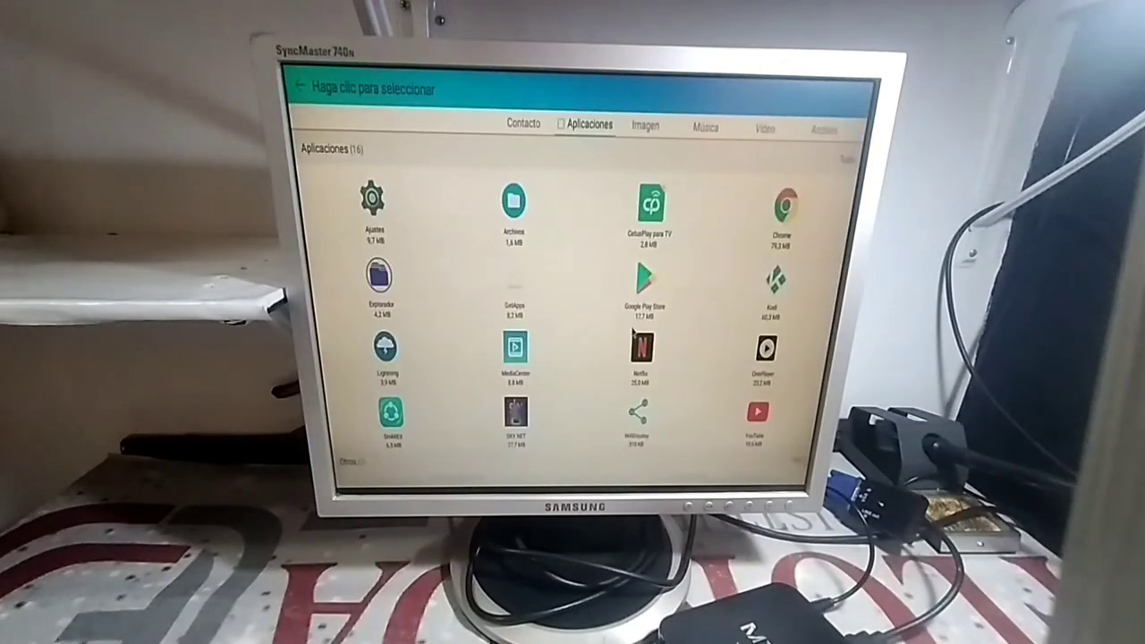
pyautogui.click(646, 234)
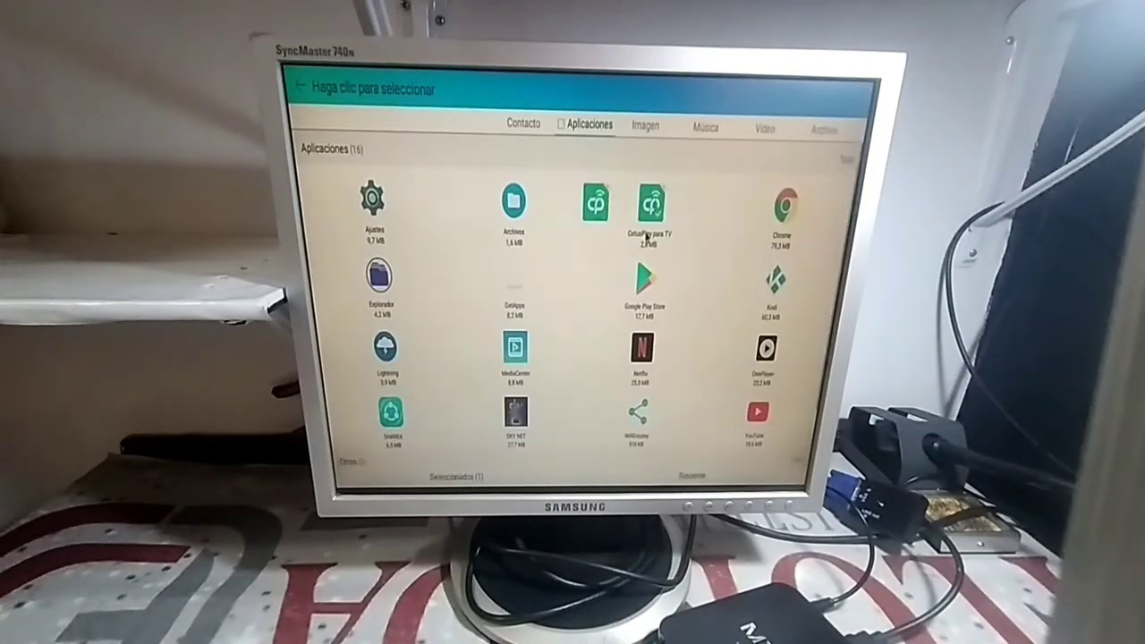
pyautogui.click(526, 422)
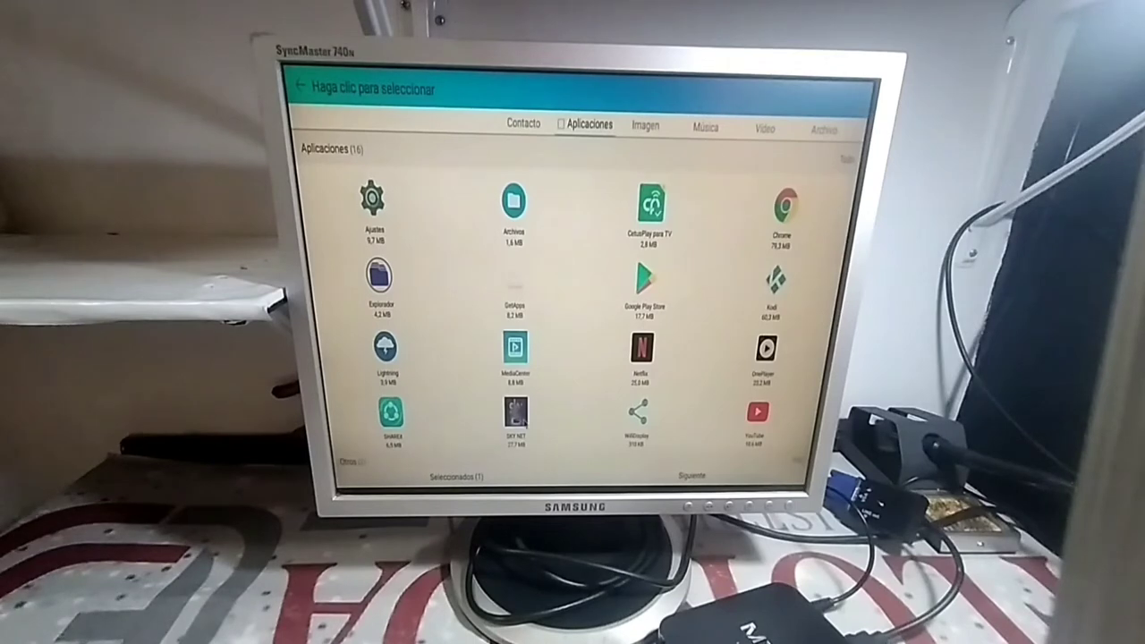
pyautogui.click(677, 474)
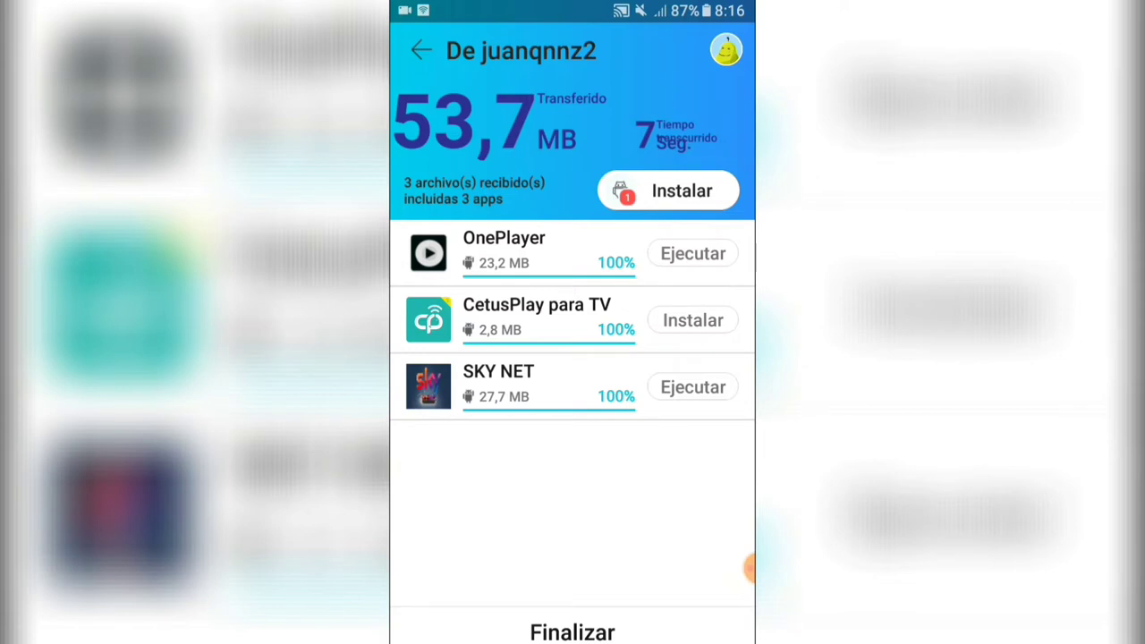
# - Install the received CetusPlay para TV app, confirming the Android INSTALAR prompt
pyautogui.click(692, 320)
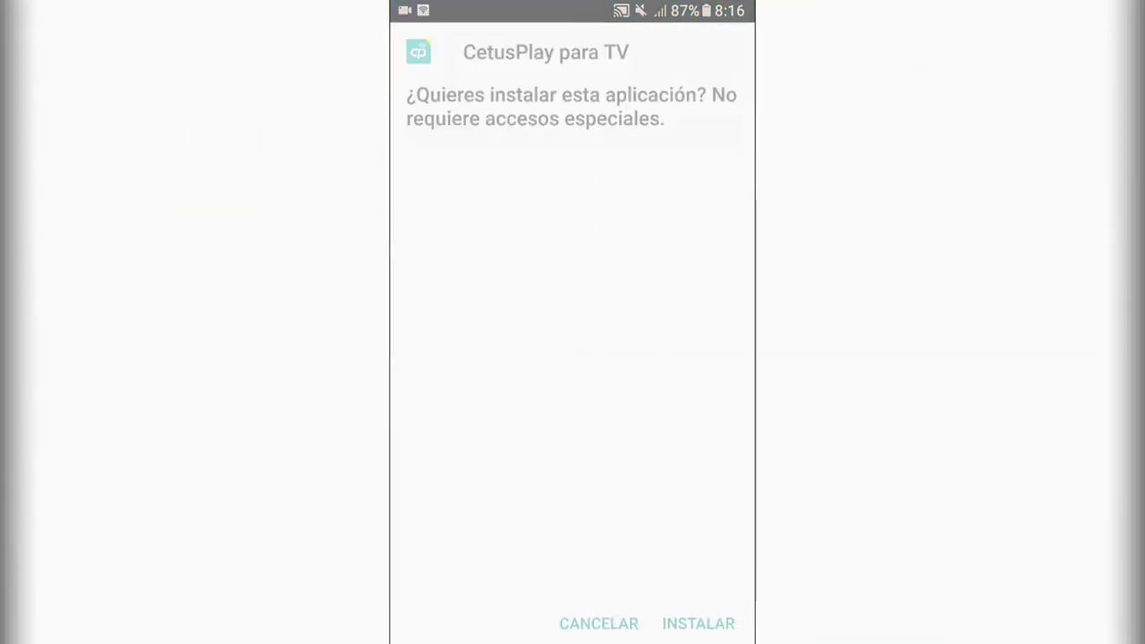
pyautogui.click(698, 624)
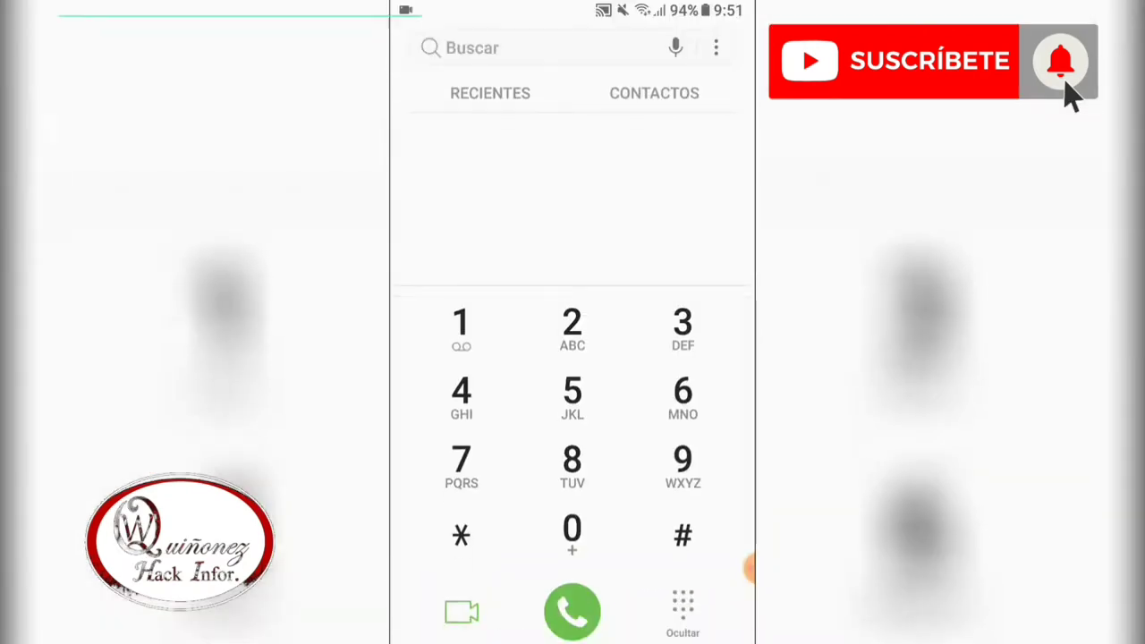
# - Dial the code *#0228# on the Teléfono keypad
pyautogui.write('*#')
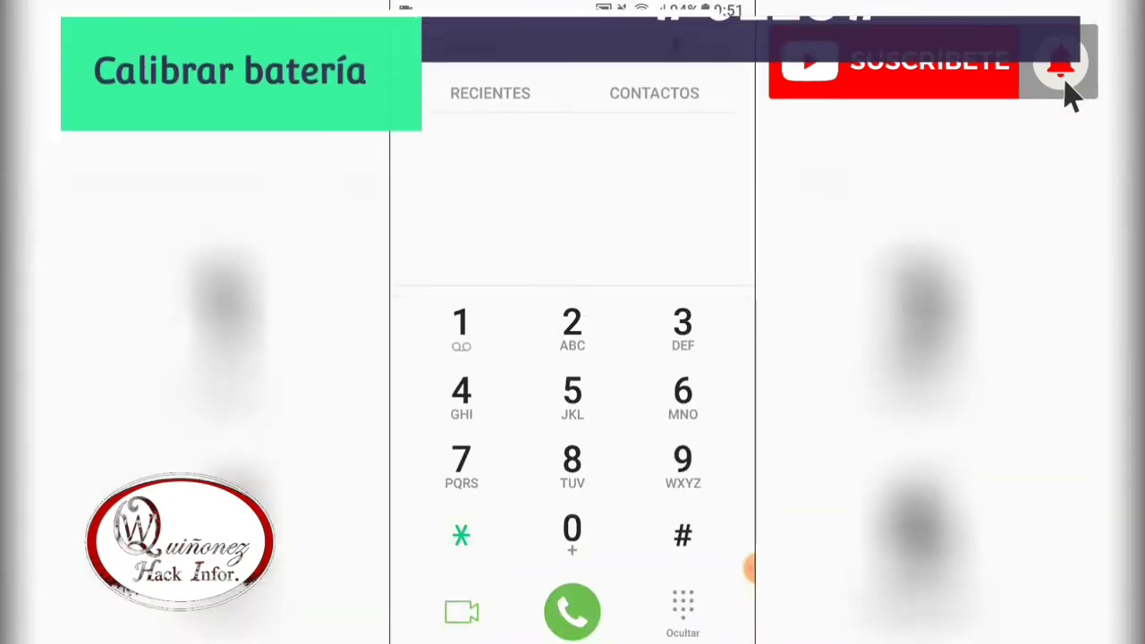
pyautogui.write('0')
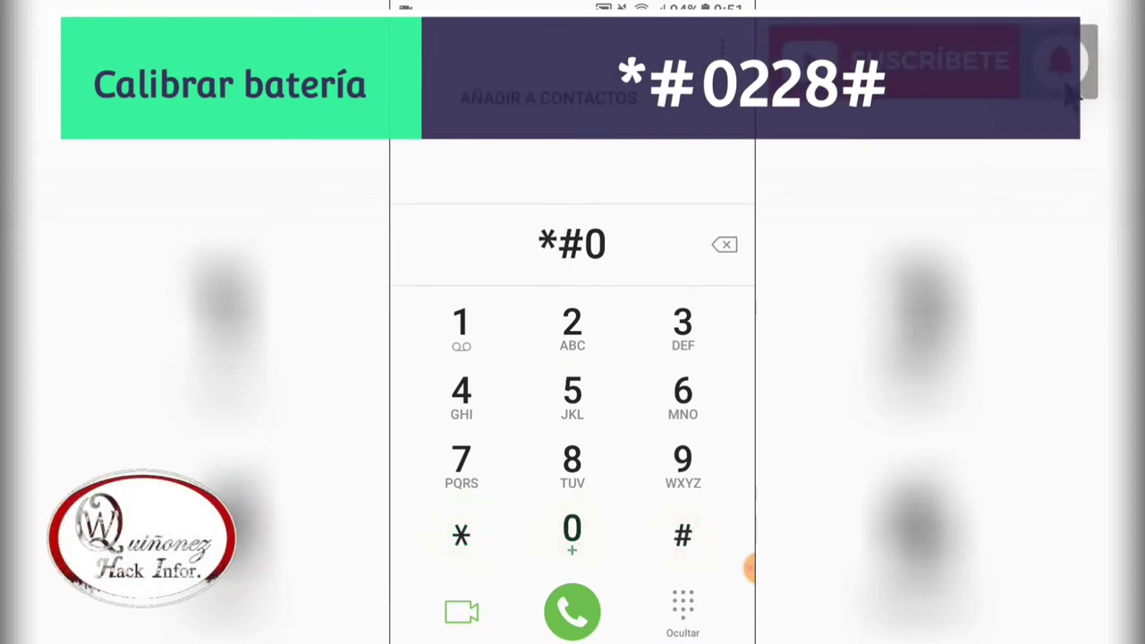
pyautogui.write('228')
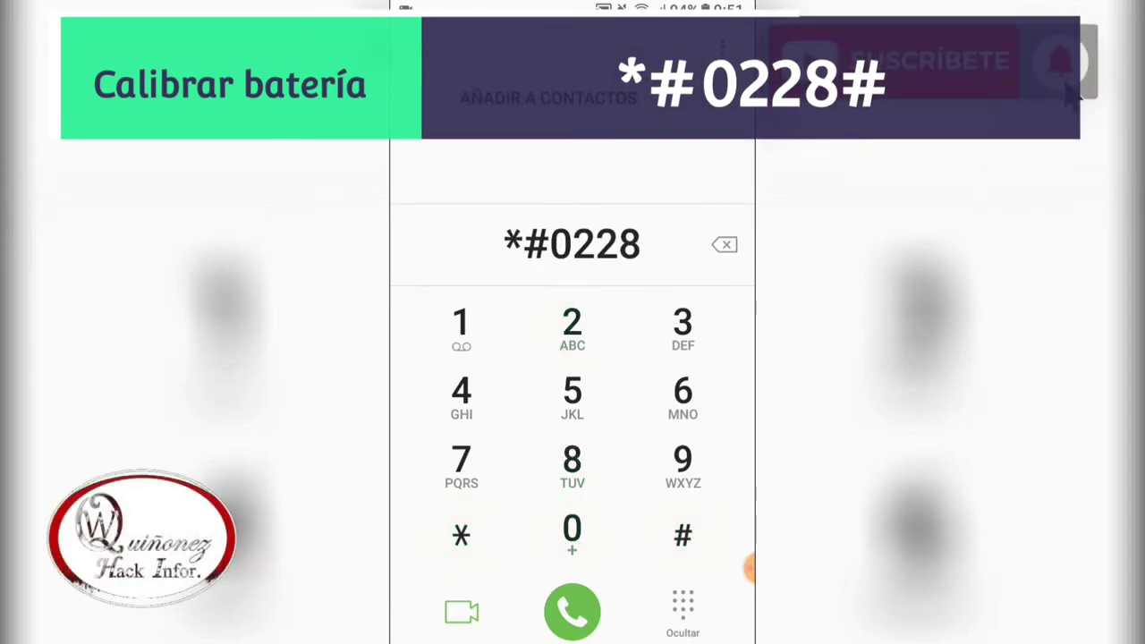
pyautogui.write('#')
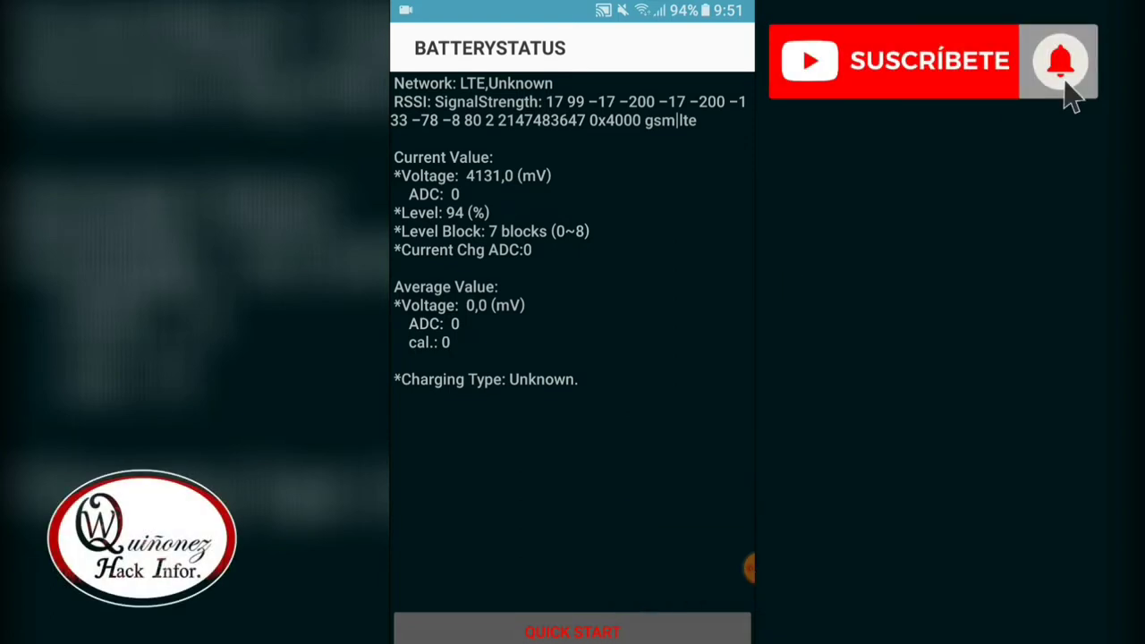
# - Run QUICK START on the BATTERYSTATUS screen to calibrate the battery gauge
pyautogui.click(572, 632)
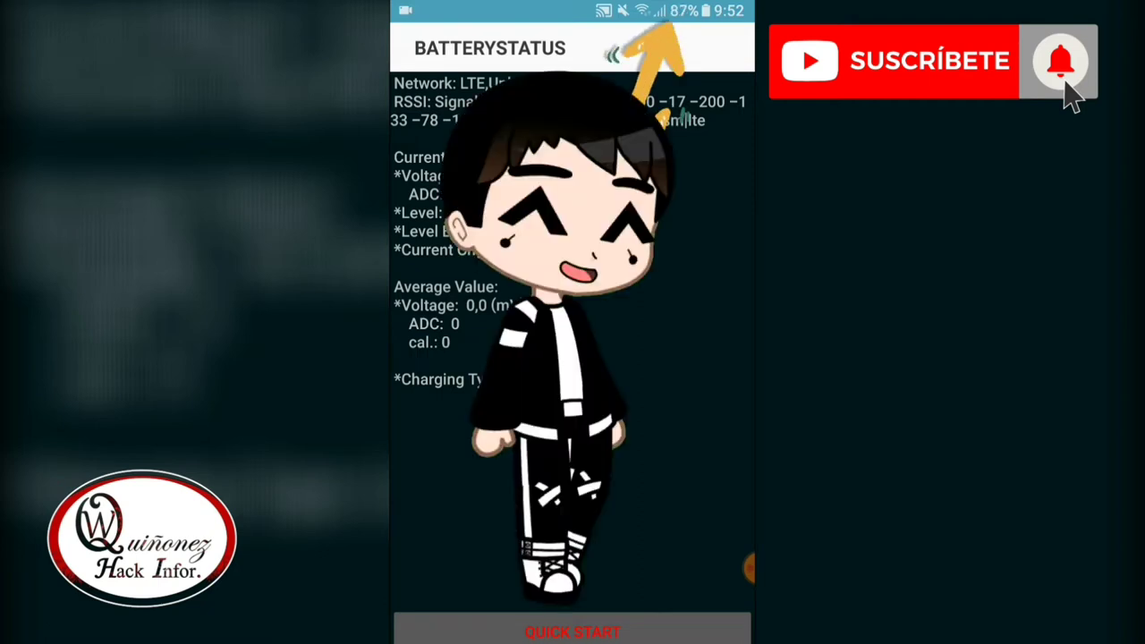
# - Back out of BatteryStatus and the dialer to the home screen
pyautogui.press('Escape')
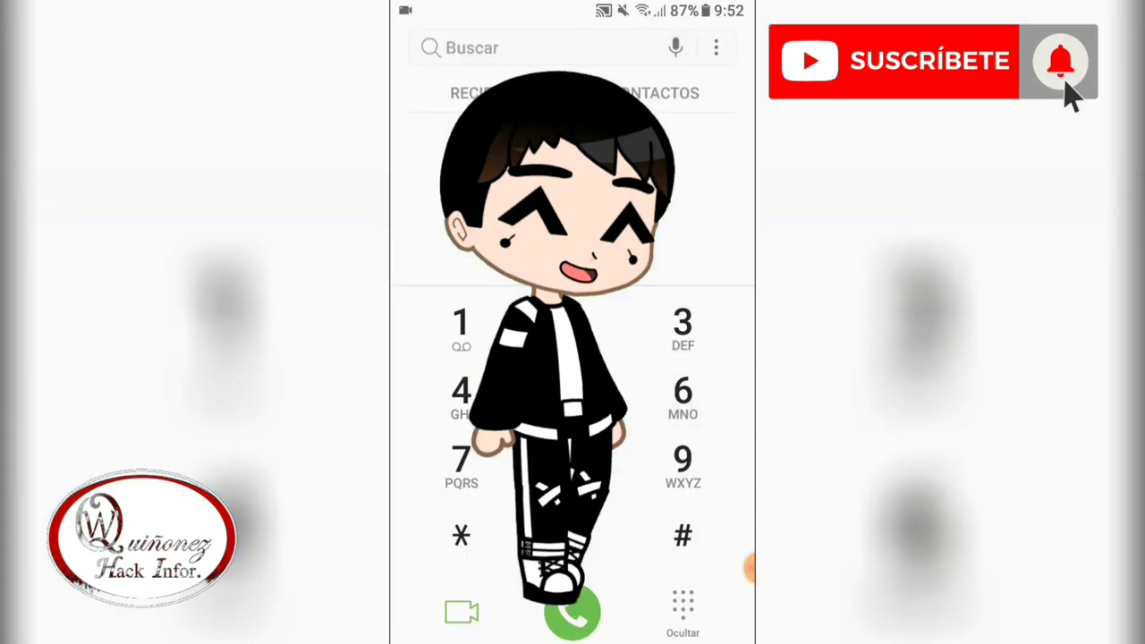
pyautogui.press('Escape')
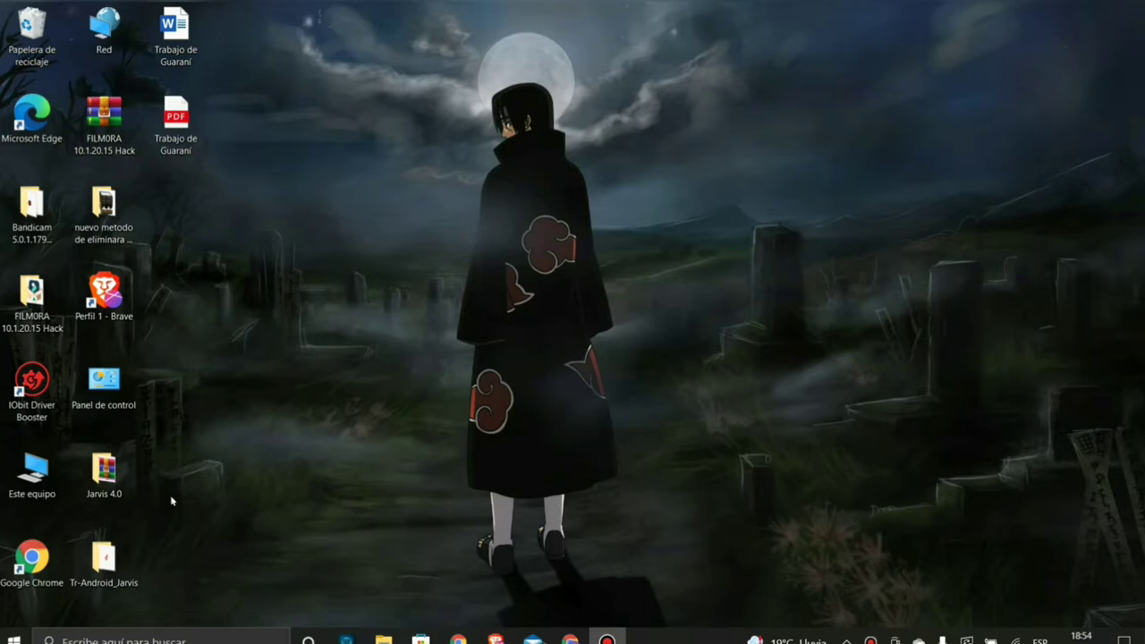
# - Launch Chrome from the desktop and open Classroom from the Google apps grid
pyautogui.moveTo(33, 559); pyautogui.dragTo(34, 561)
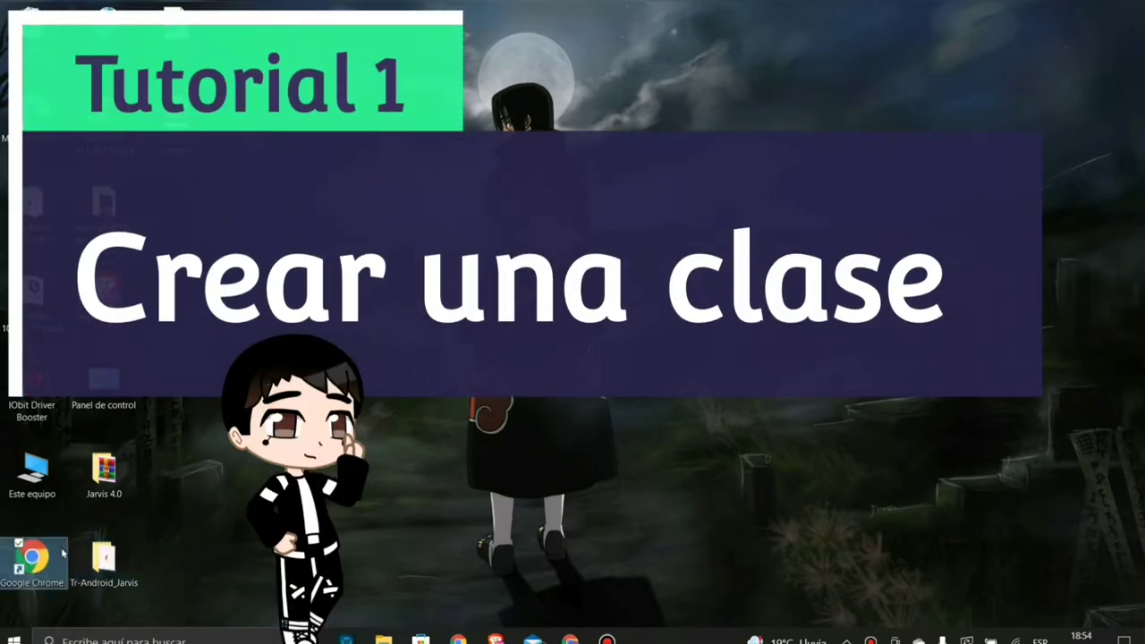
pyautogui.doubleClick(32, 559)
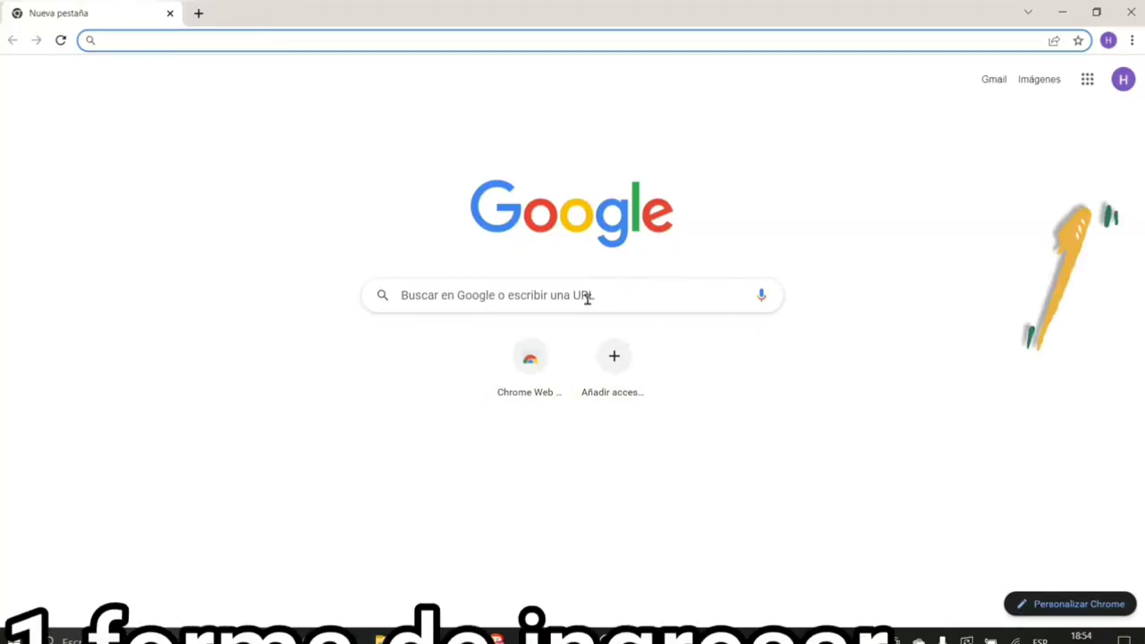
pyautogui.click(1087, 79)
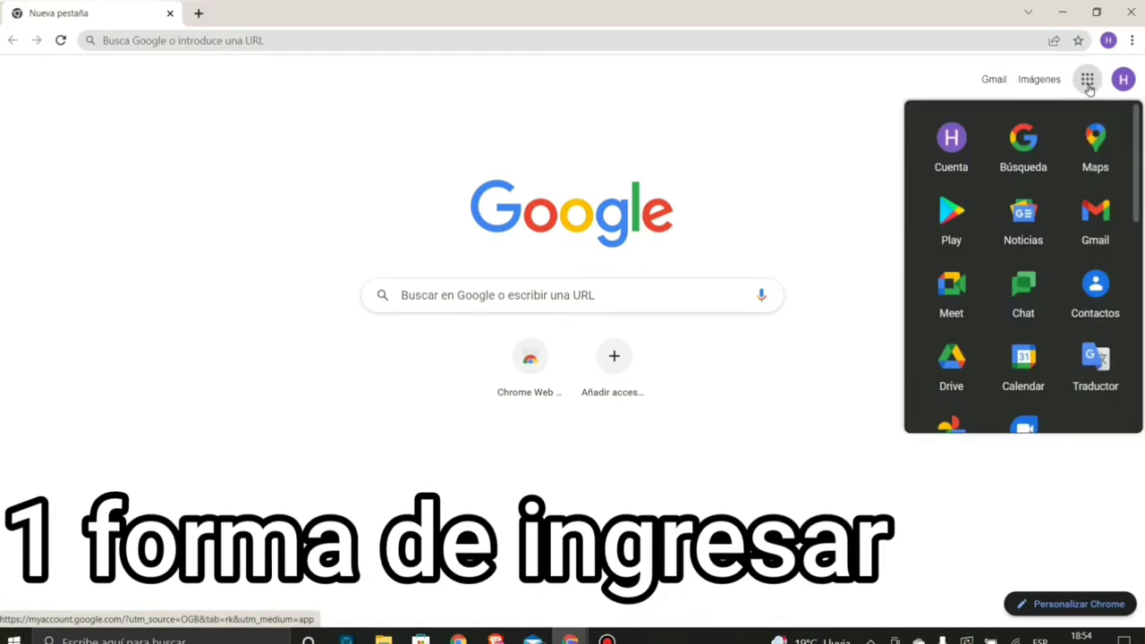
pyautogui.scroll(-6, 992, 282)
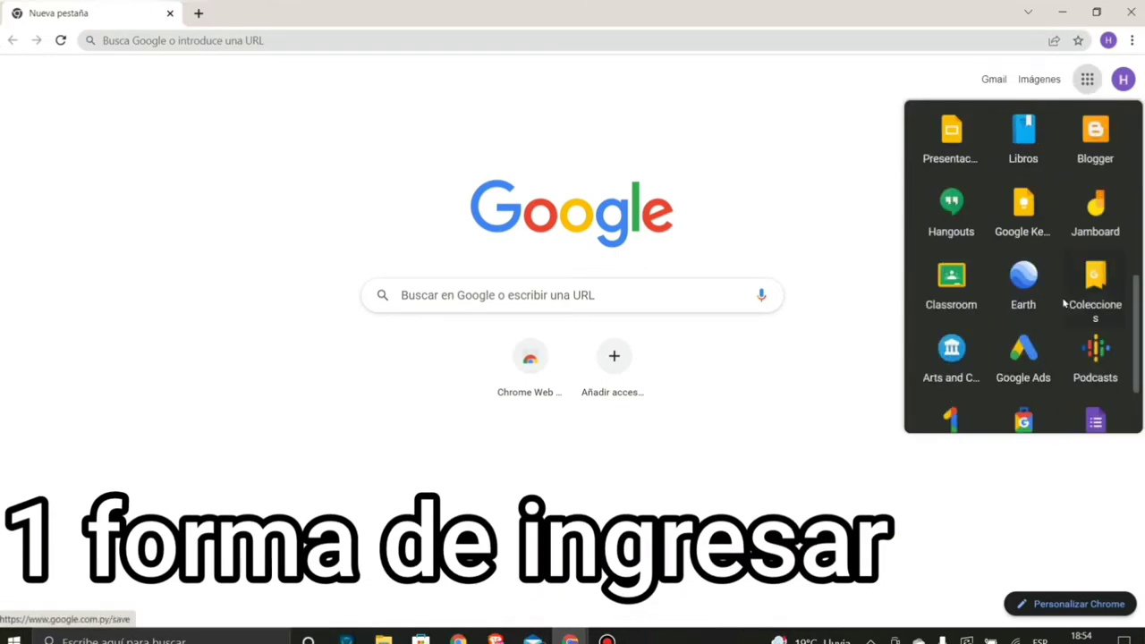
pyautogui.click(952, 184)
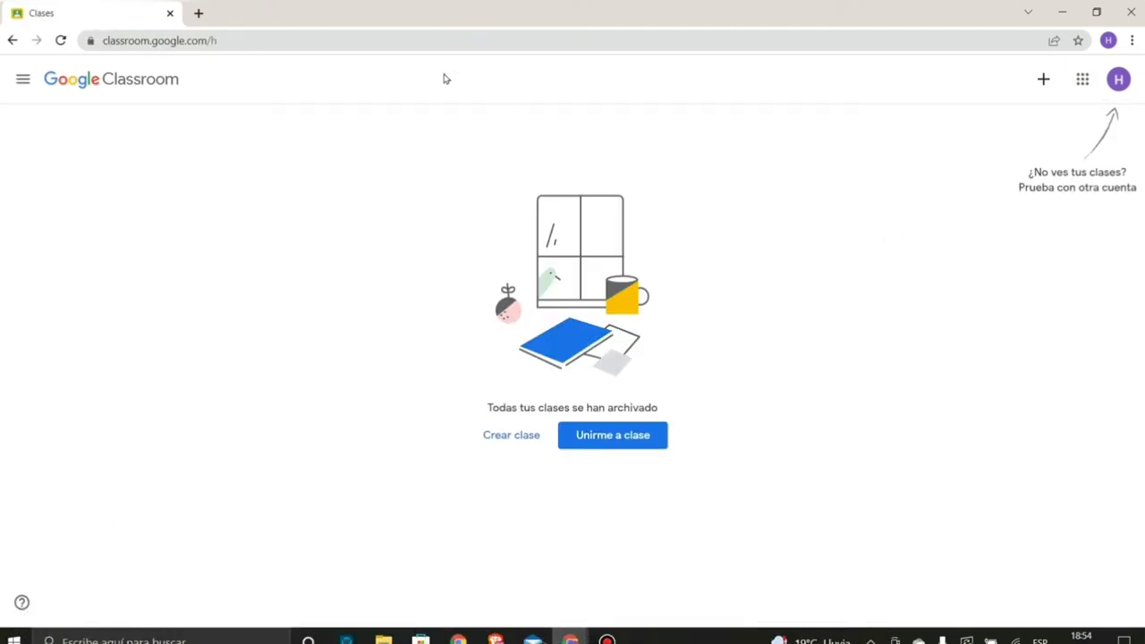
# - Search Google for 'clas' in a new tab and open the Google Classroom site
pyautogui.click(199, 13)
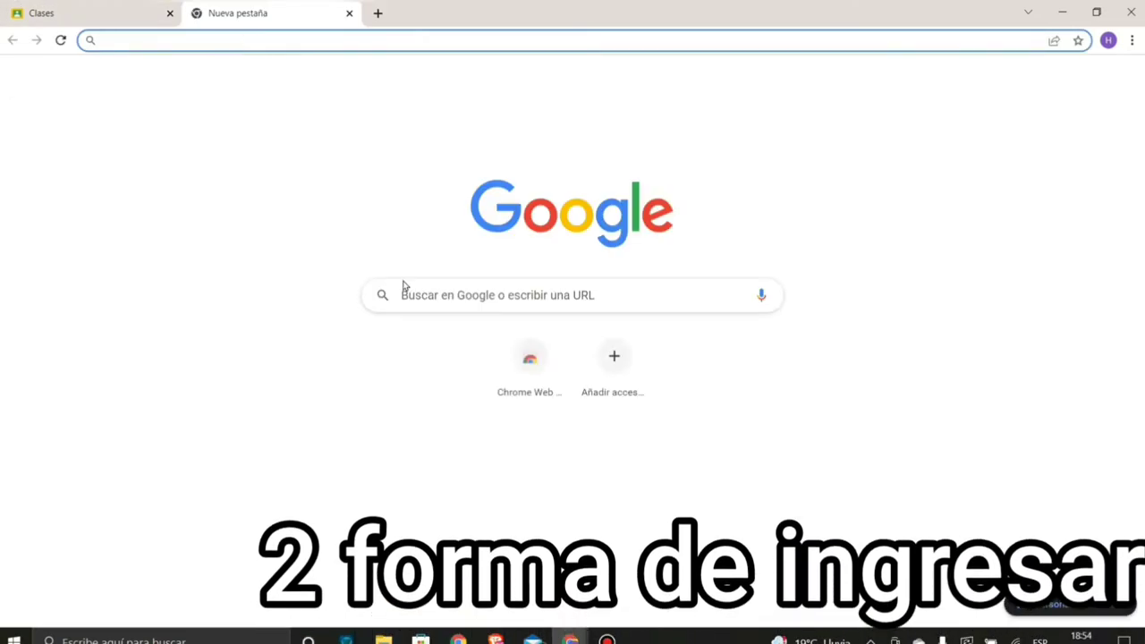
pyautogui.click(455, 296)
pyautogui.write('classroom')
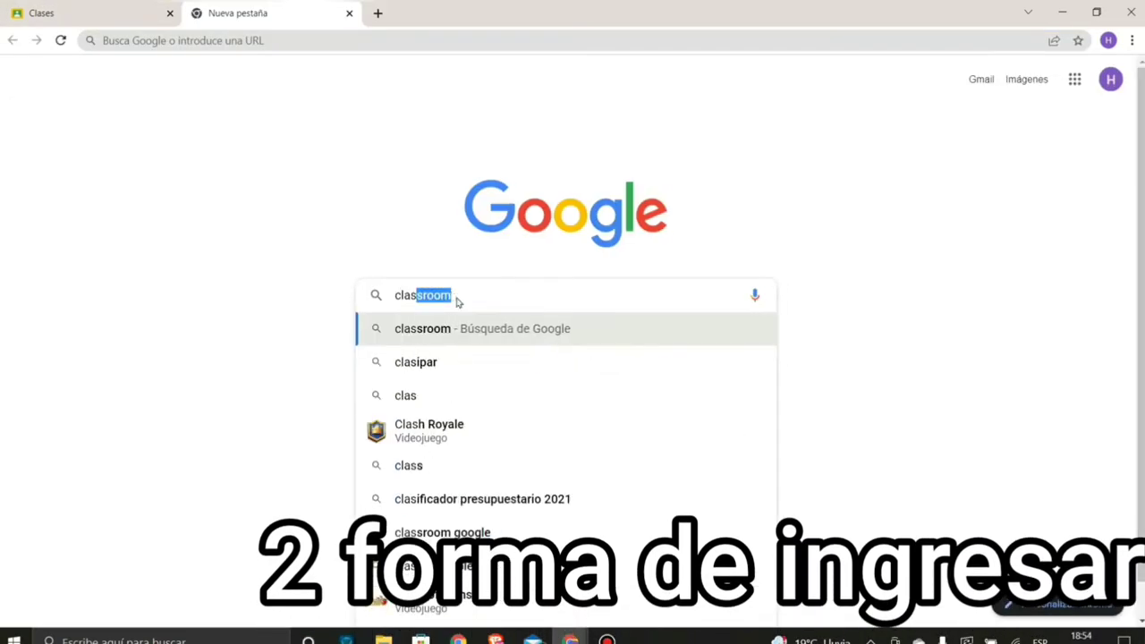
pyautogui.press('Return')
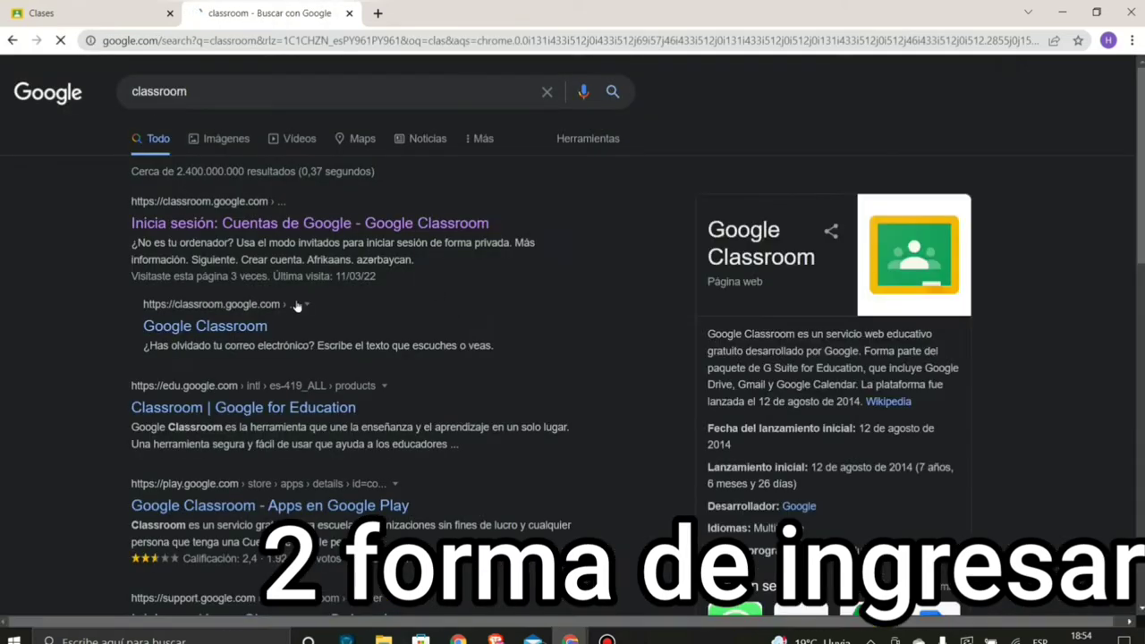
pyautogui.click(237, 229)
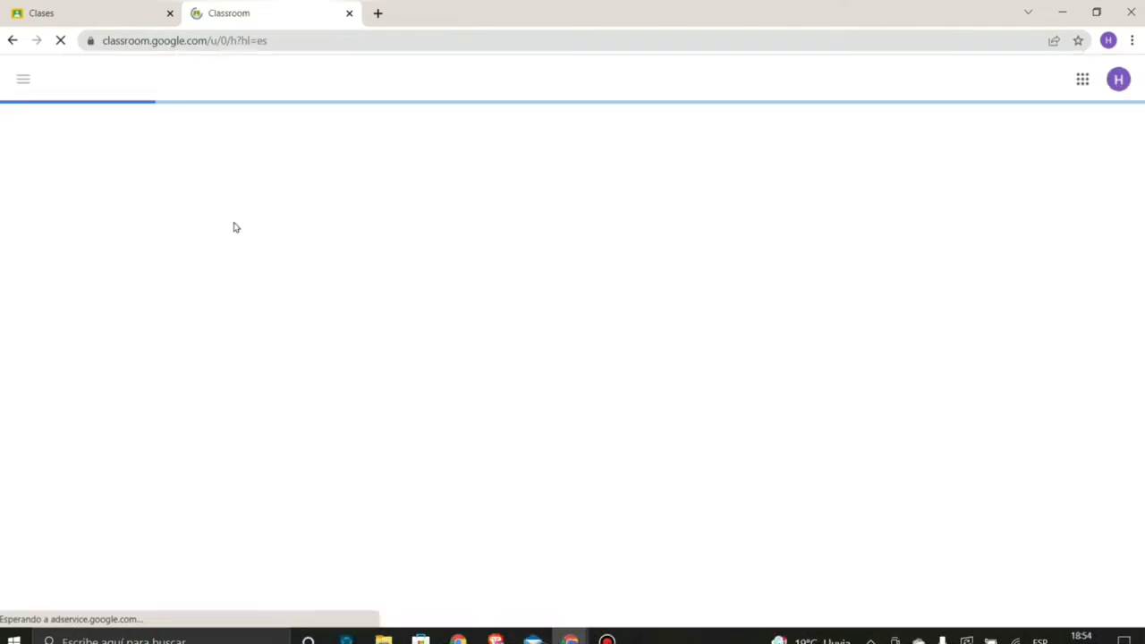
# - Close the extra Clases tab and highlight the 'Todas tus clases se han archivado' message
pyautogui.click(169, 13)
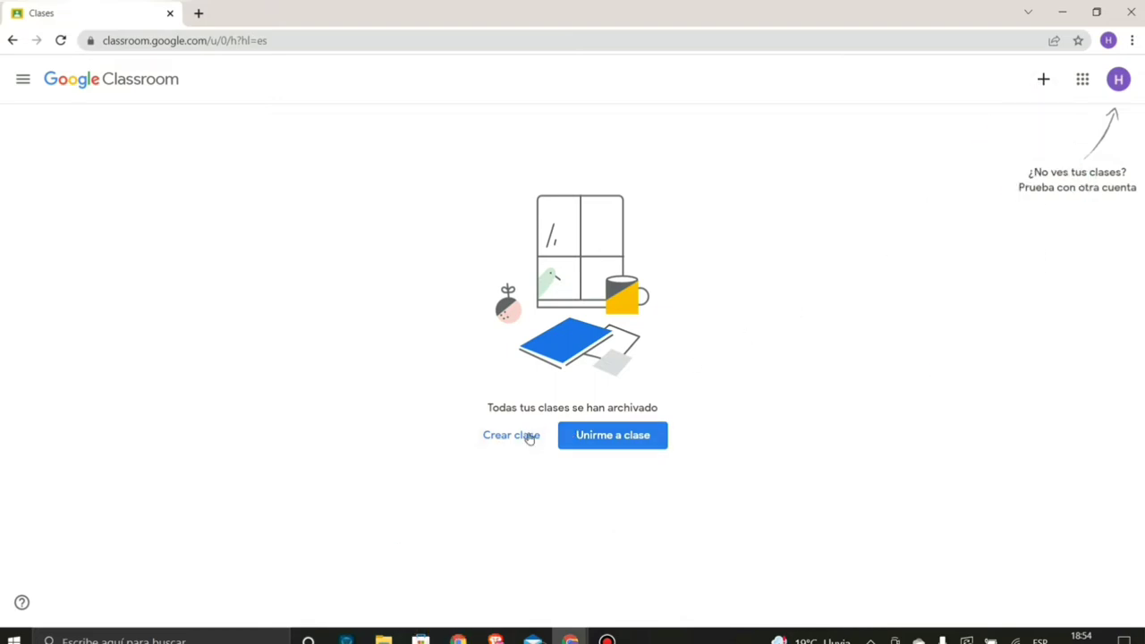
pyautogui.moveTo(487, 412); pyautogui.dragTo(695, 404)
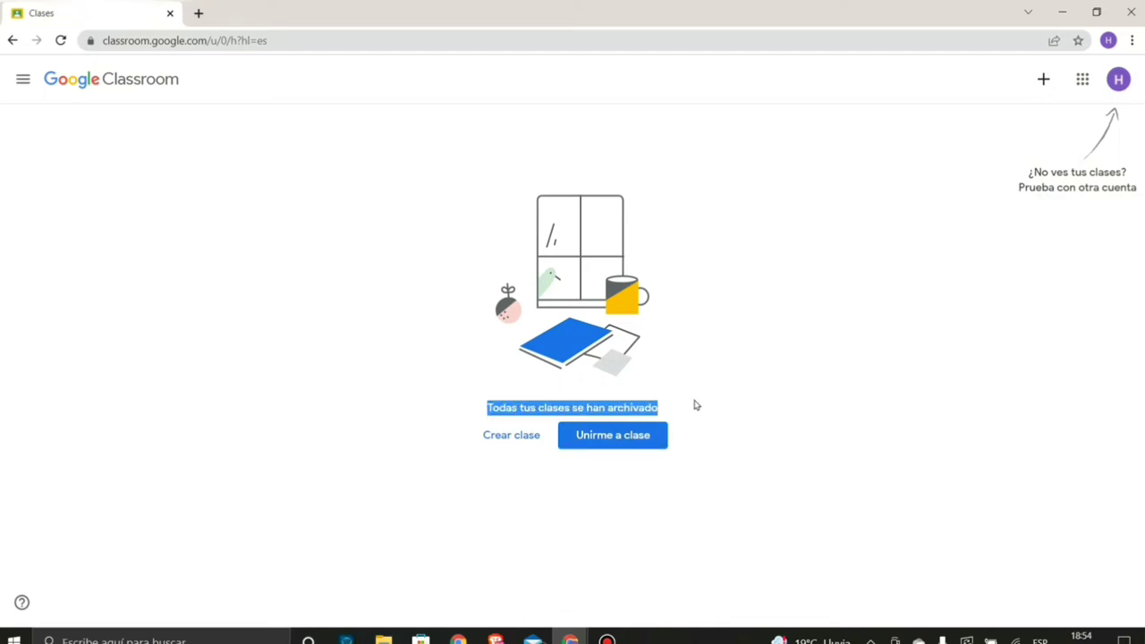
pyautogui.click(687, 431)
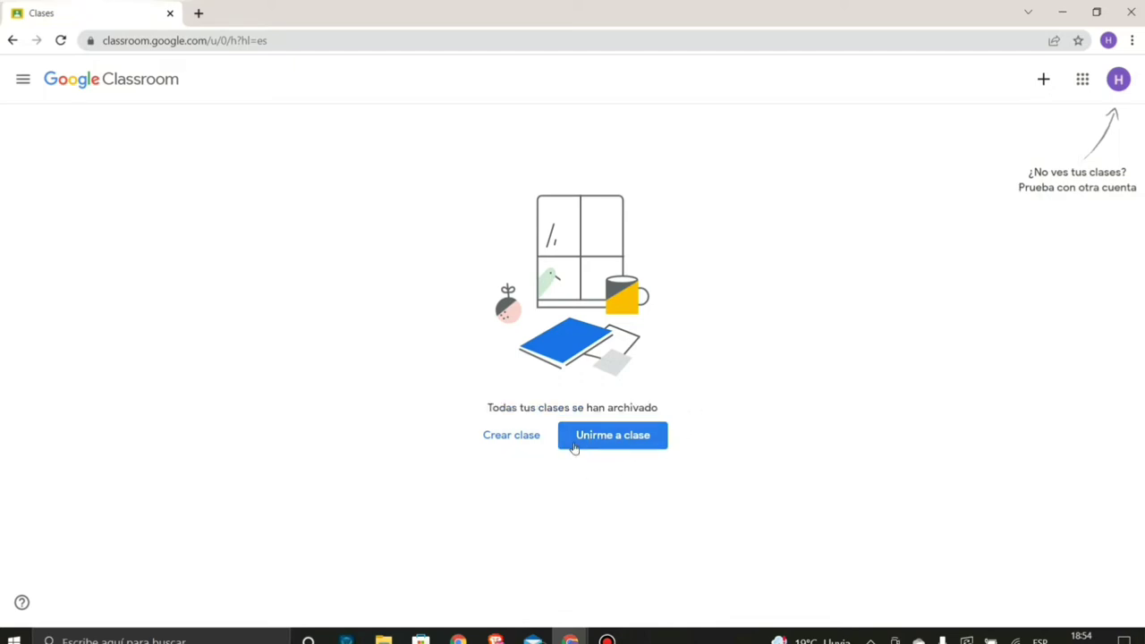
# - Start Crear clase, confirm you are not using Classroom at a school, and continue
pyautogui.click(511, 438)
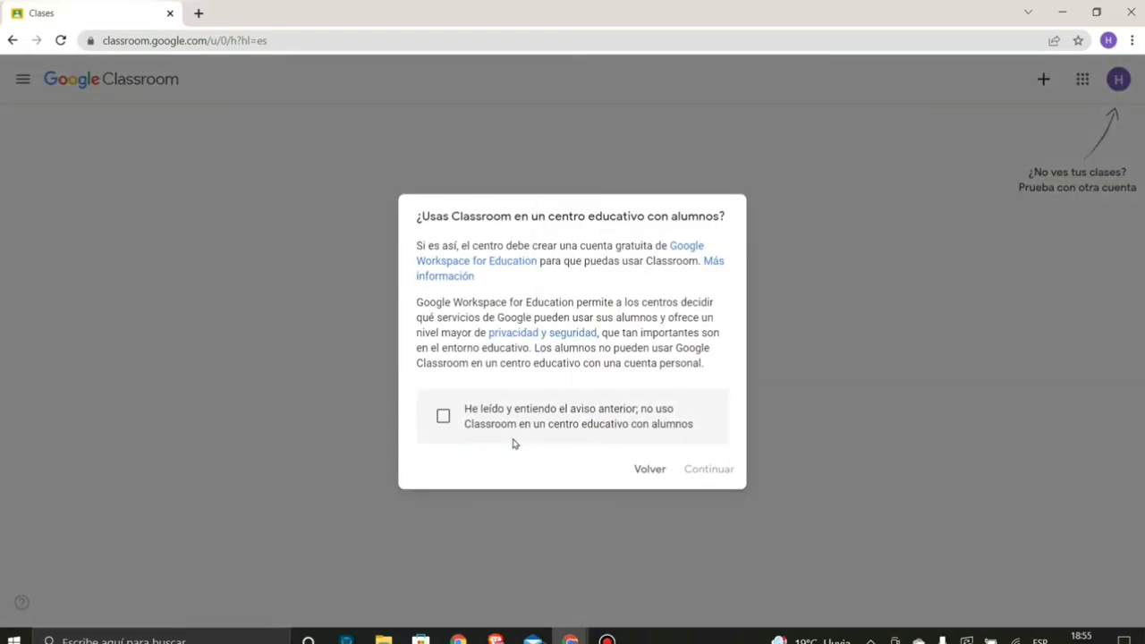
pyautogui.moveTo(418, 220); pyautogui.dragTo(723, 215)
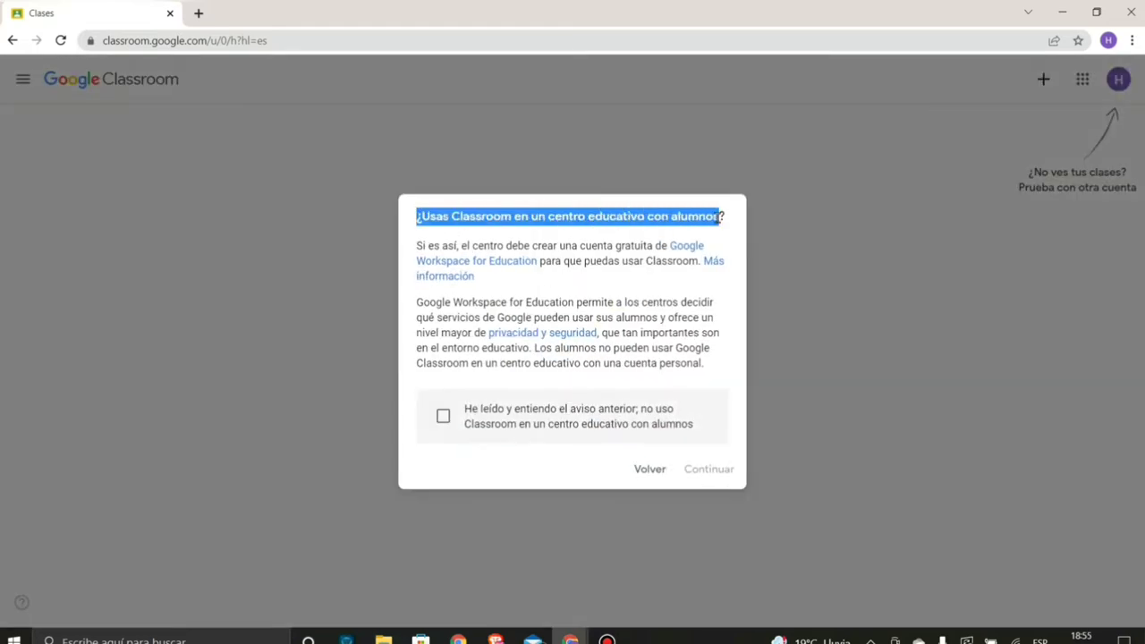
pyautogui.click(561, 304)
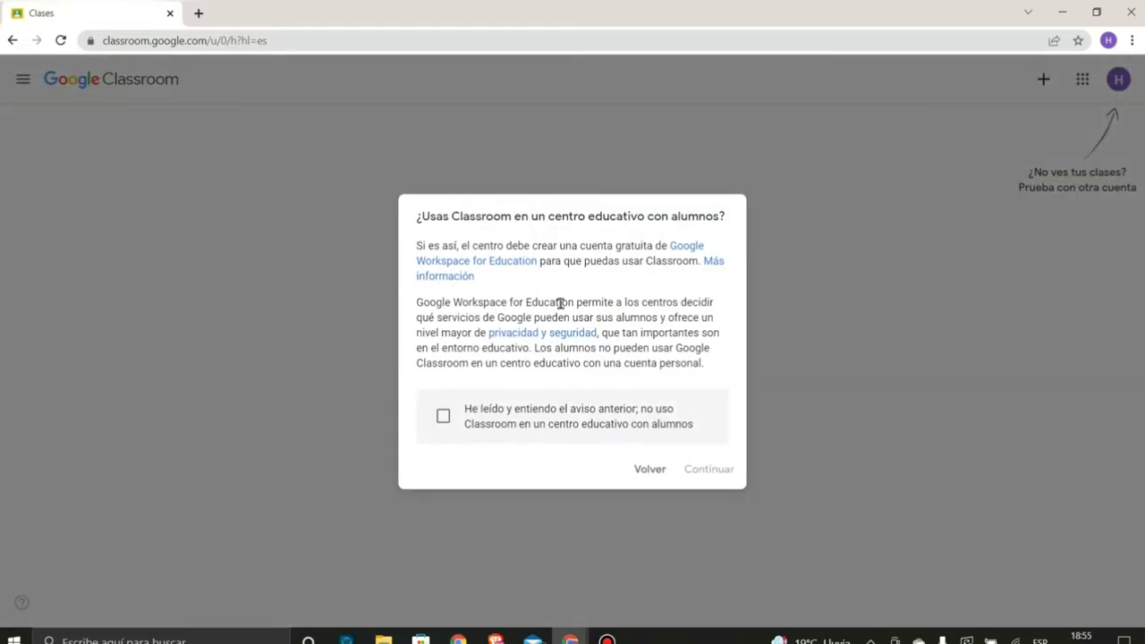
pyautogui.click(442, 416)
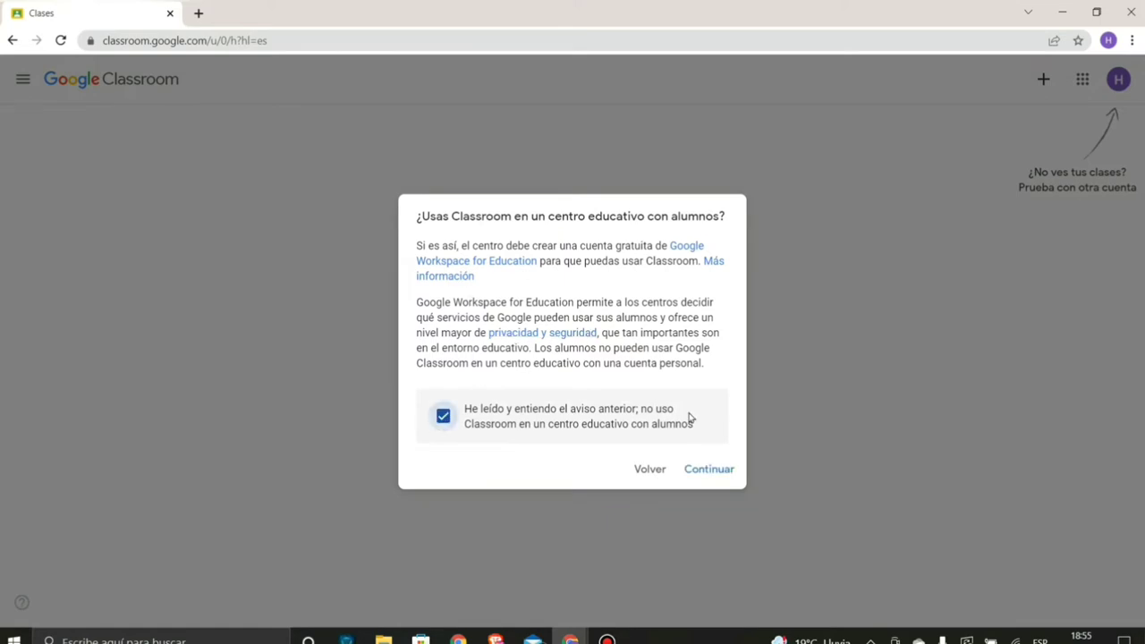
pyautogui.click(718, 472)
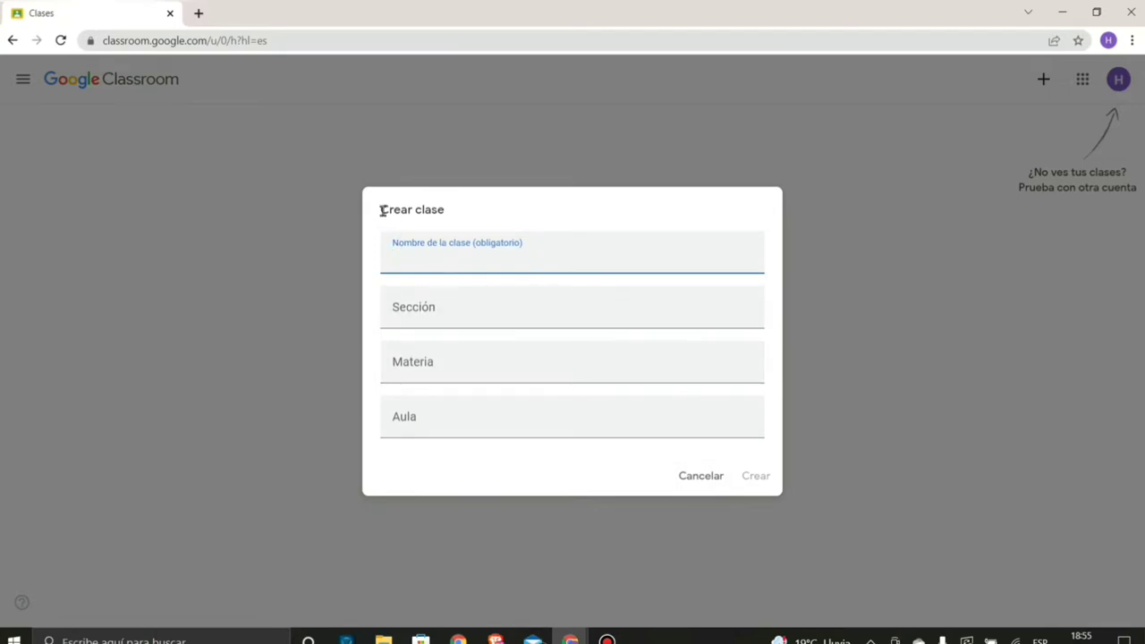
# - Create the class 'Informática', section 'Primer año de la media', subject 'Informática'
pyautogui.moveTo(382, 210); pyautogui.dragTo(488, 242)
pyautogui.click(452, 257)
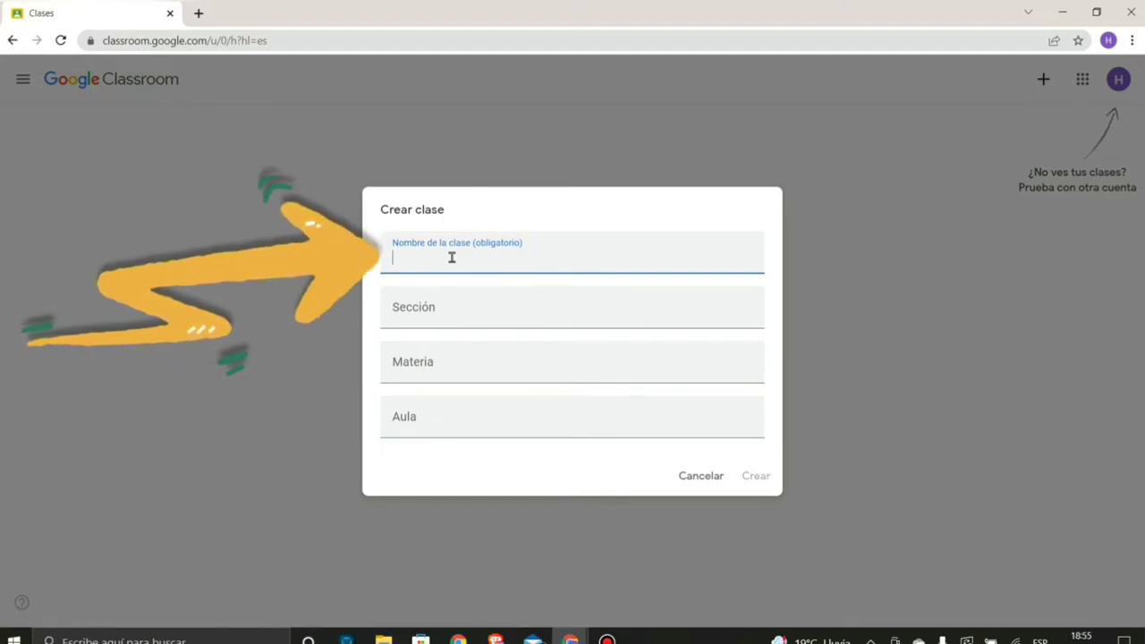
pyautogui.write('Informatica')
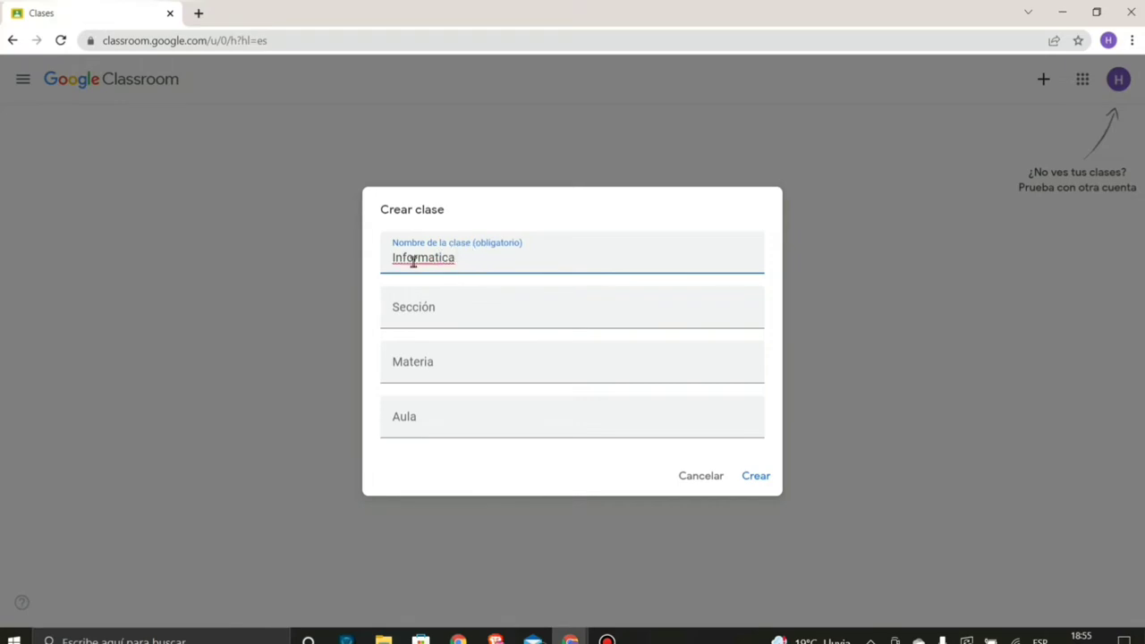
pyautogui.rightClick(413, 260)
pyautogui.click(438, 274)
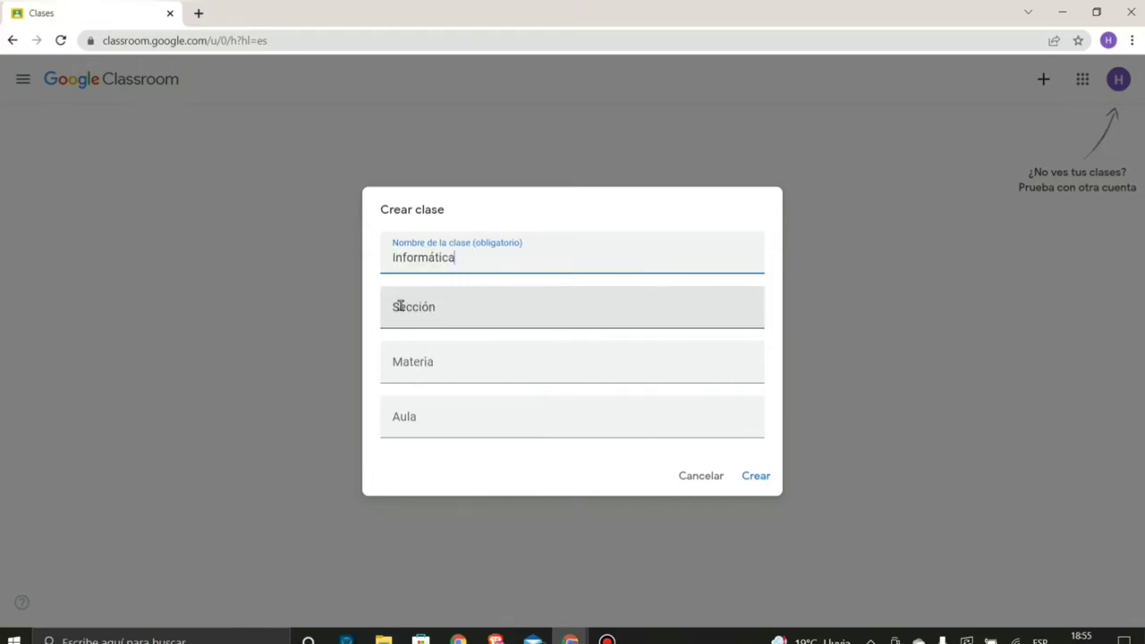
pyautogui.click(427, 307)
pyautogui.click(429, 362)
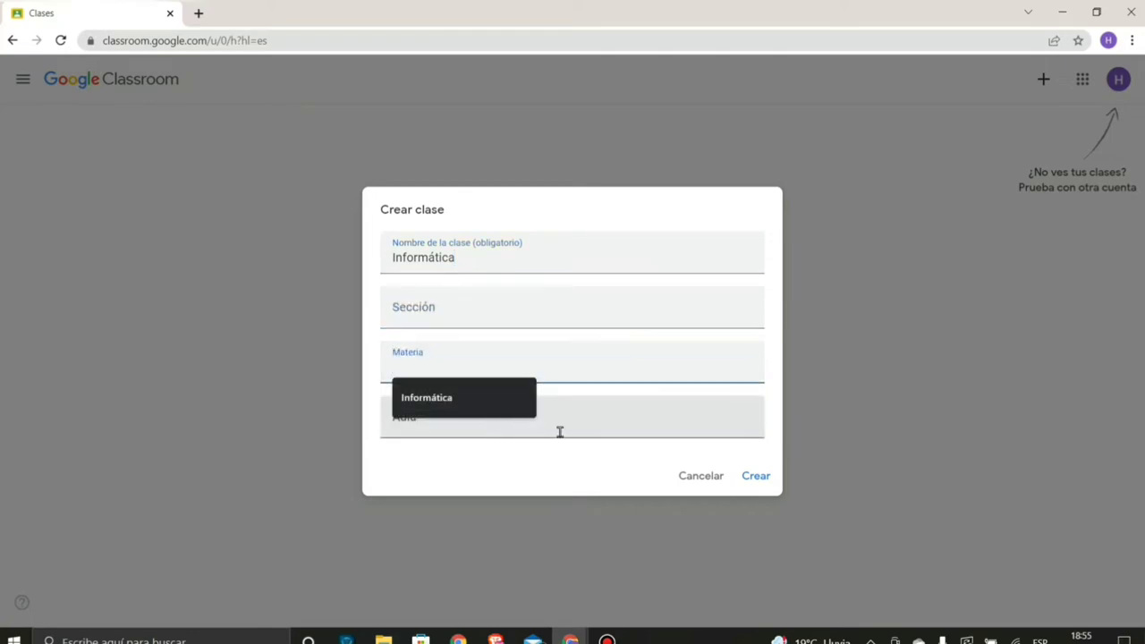
pyautogui.click(560, 432)
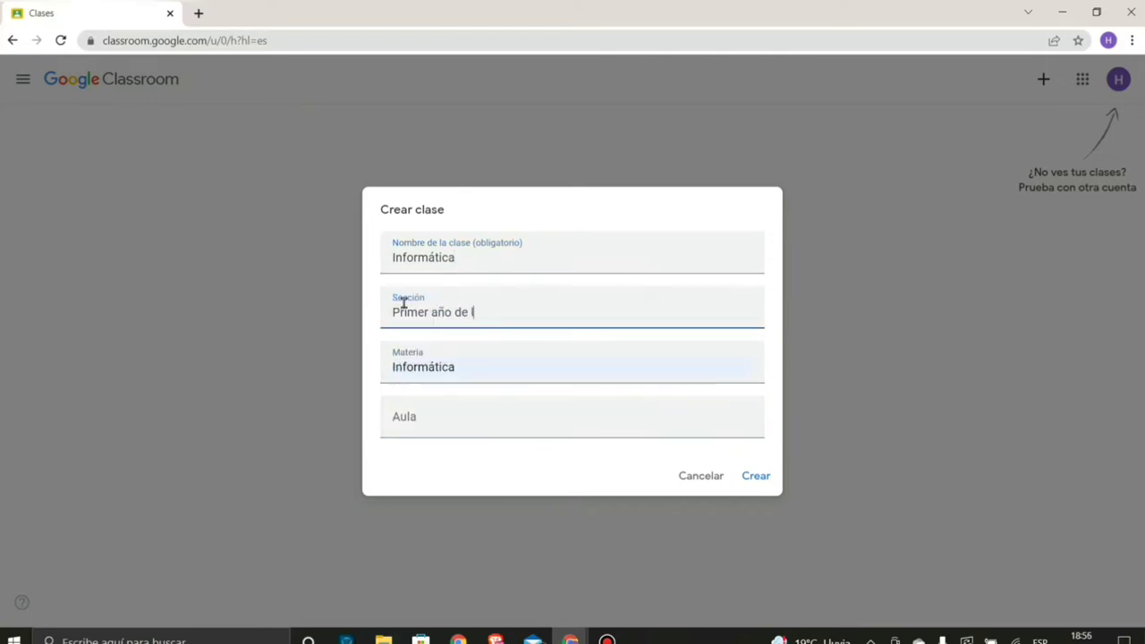
pyautogui.write('media')
pyautogui.click(423, 417)
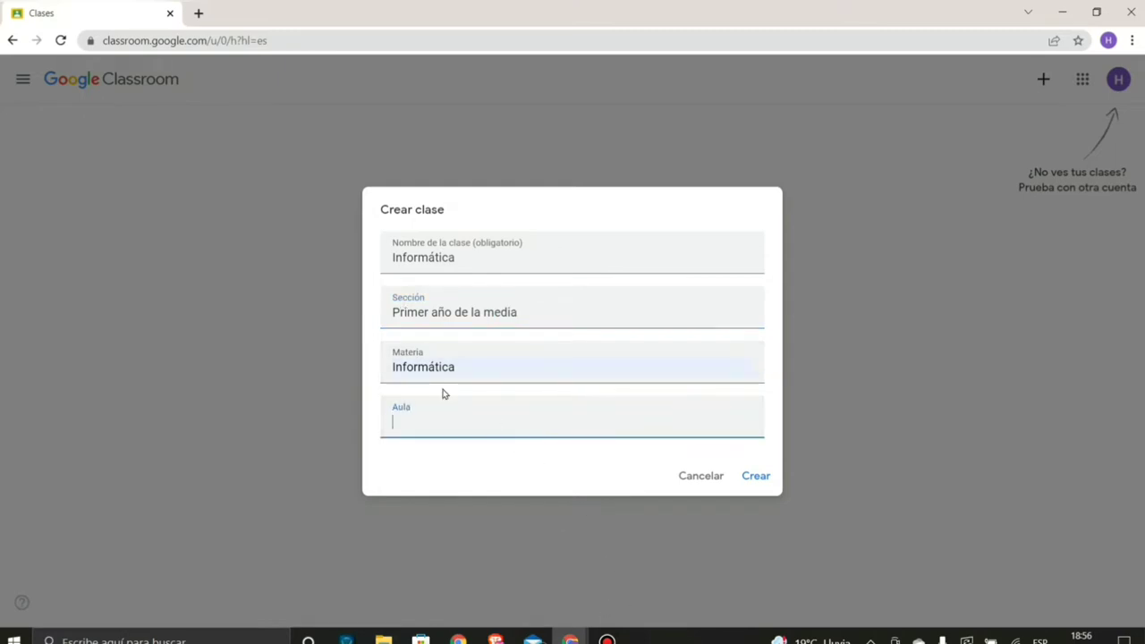
pyautogui.click(754, 480)
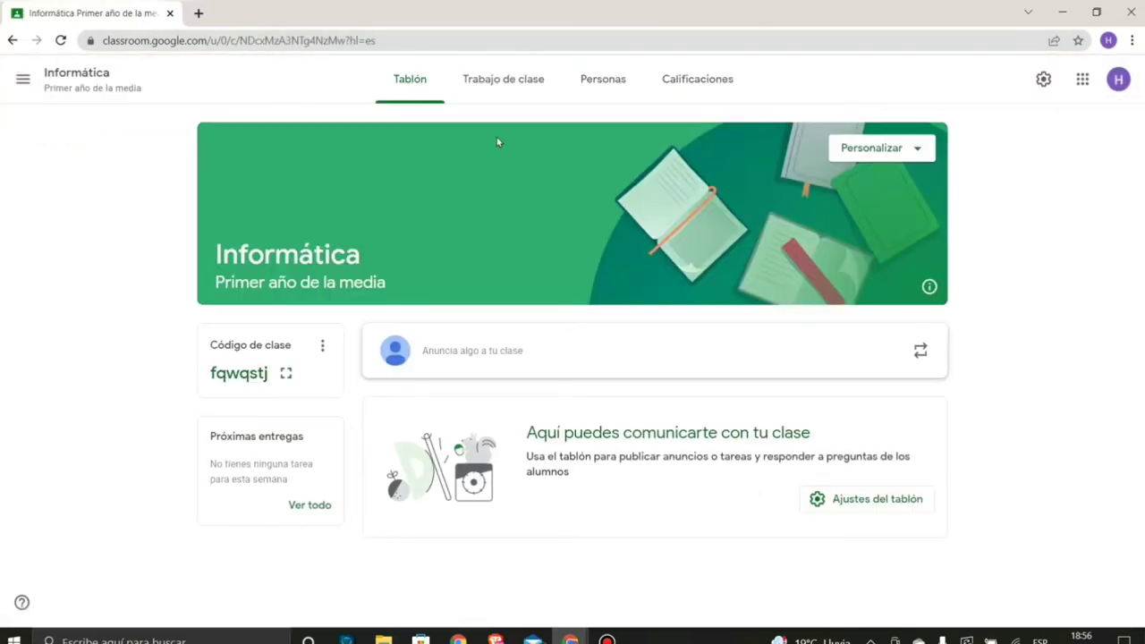
# - Return to the class list and open the Informática class stream
pyautogui.hotkey('alt', 'Left')
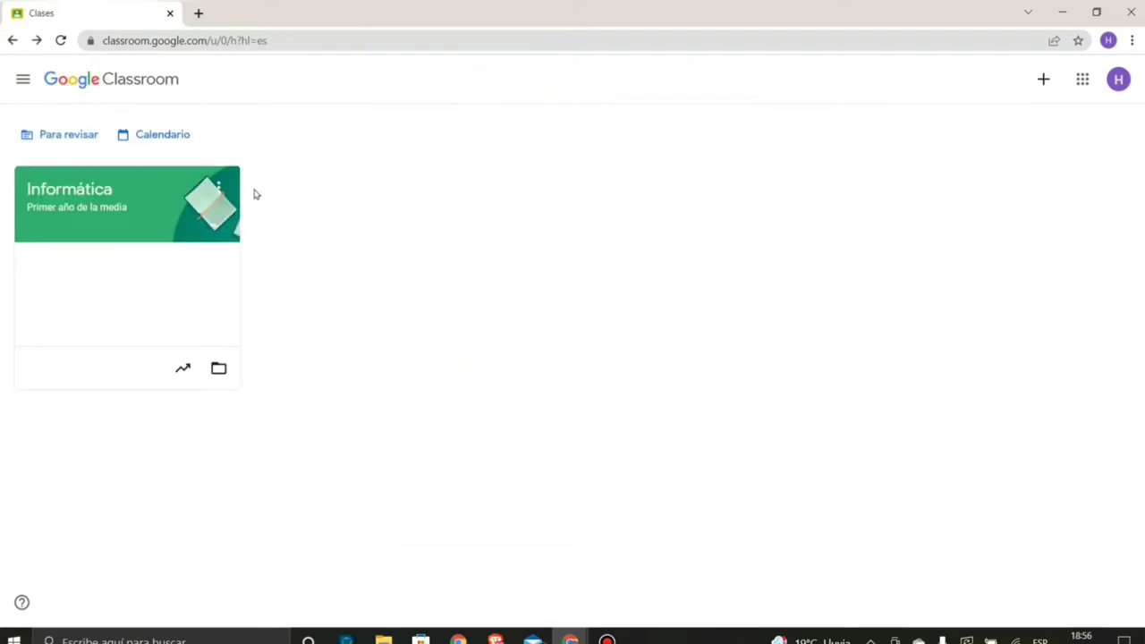
pyautogui.click(84, 219)
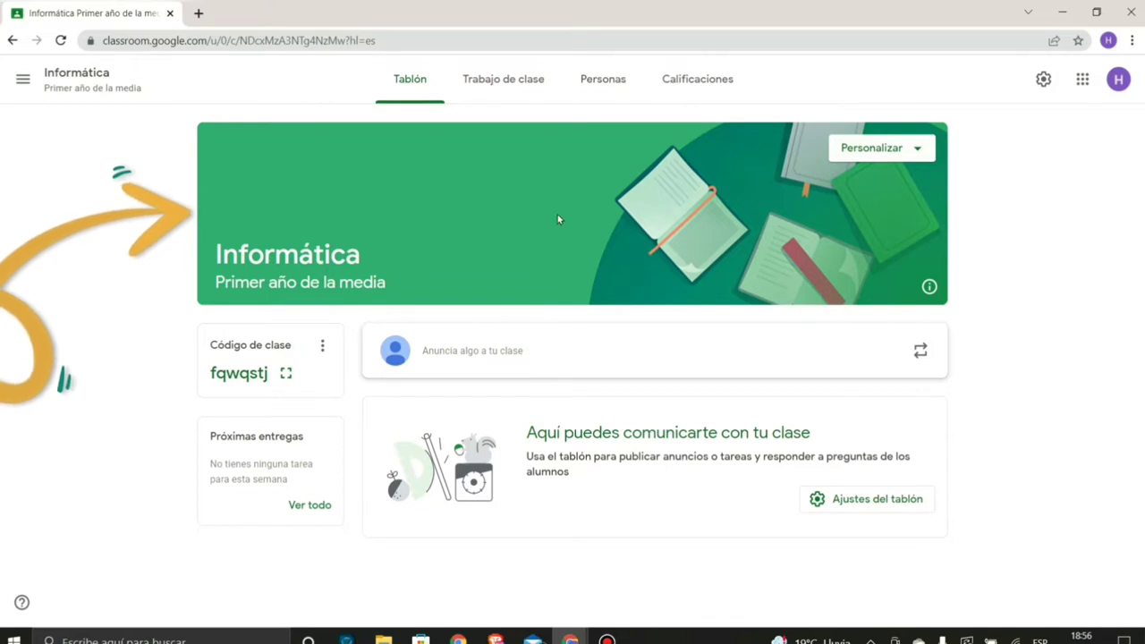
# - Apply the grey laptop-and-tablet preset theme to the class banner
pyautogui.click(859, 152)
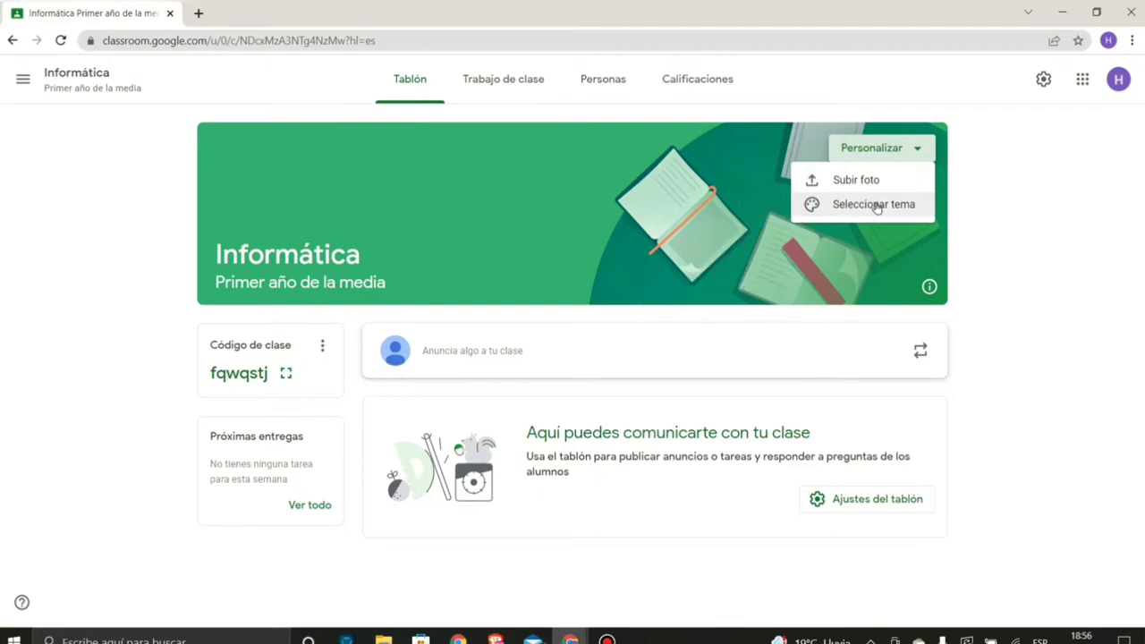
pyautogui.click(876, 206)
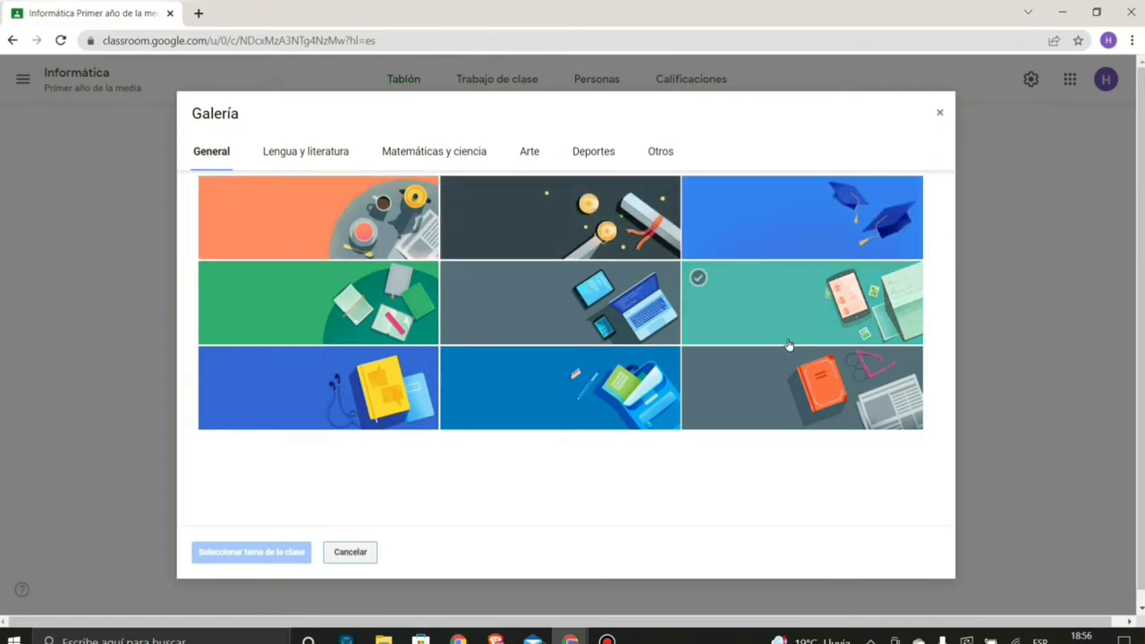
pyautogui.click(600, 295)
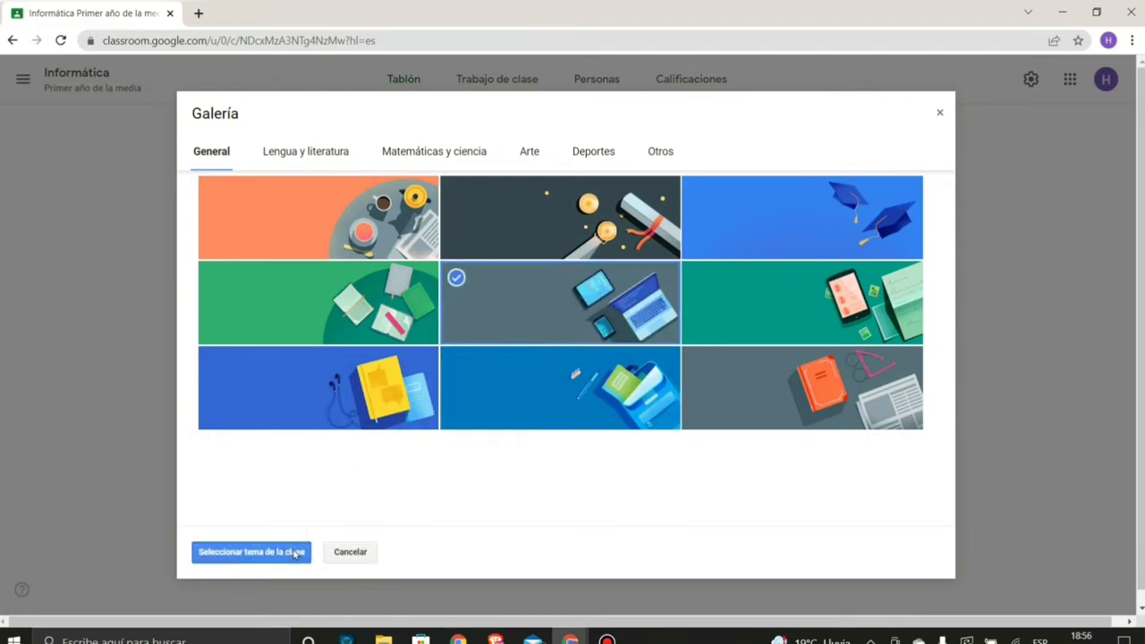
pyautogui.click(268, 551)
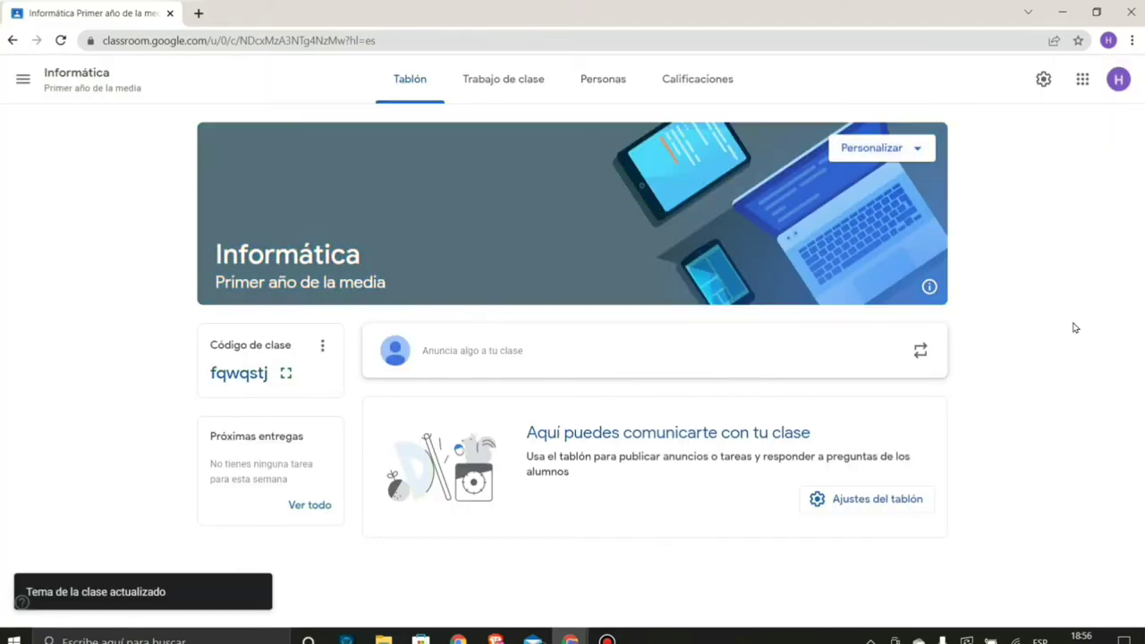
# - Upload informatica-e1575679570321.jpg from Downloads as the banner, cropped to its top area
pyautogui.click(872, 149)
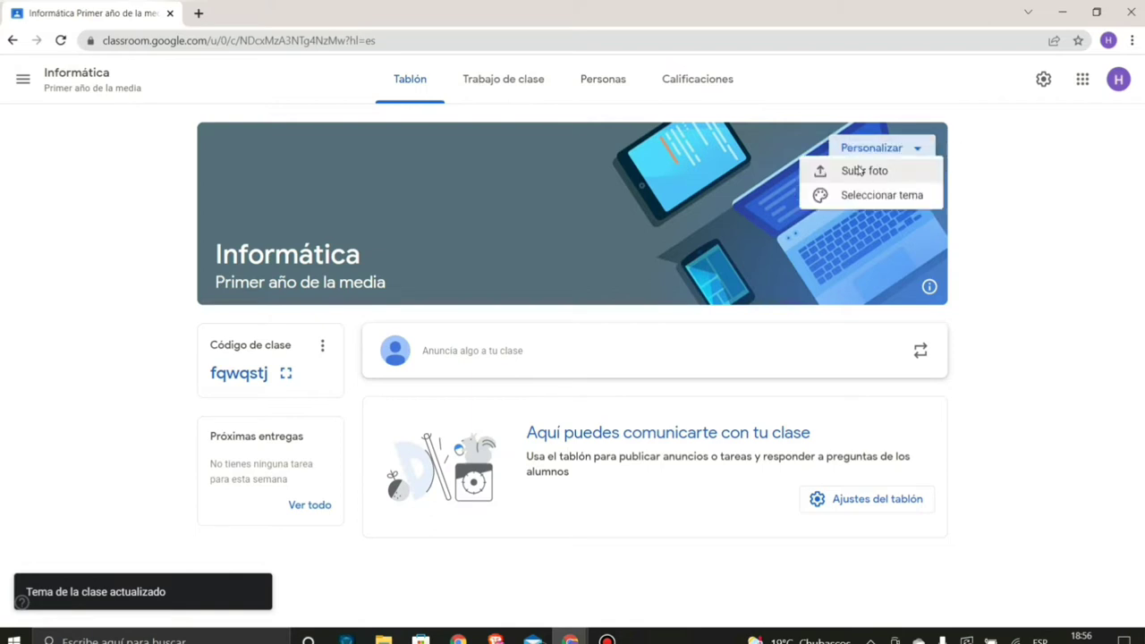
pyautogui.click(992, 194)
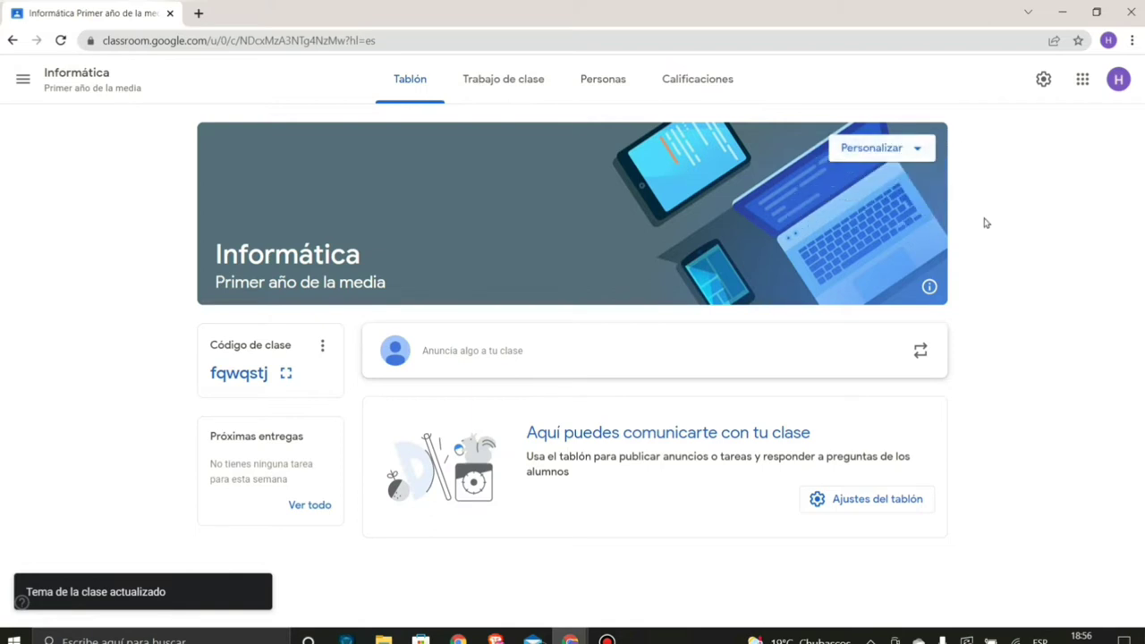
pyautogui.click(897, 150)
pyautogui.click(872, 188)
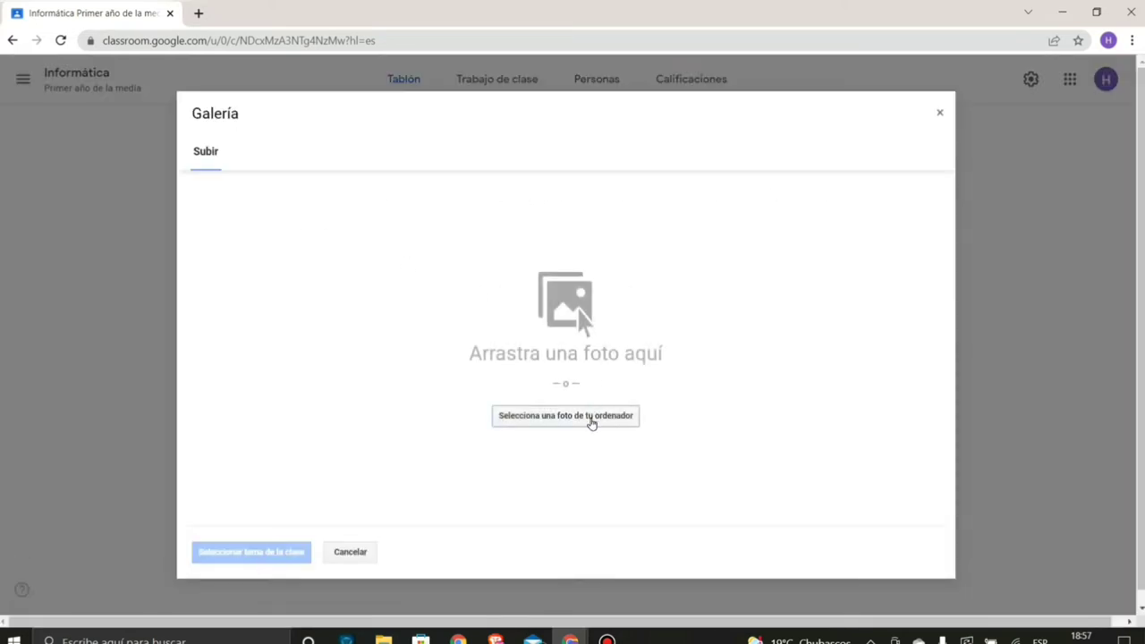
pyautogui.click(590, 422)
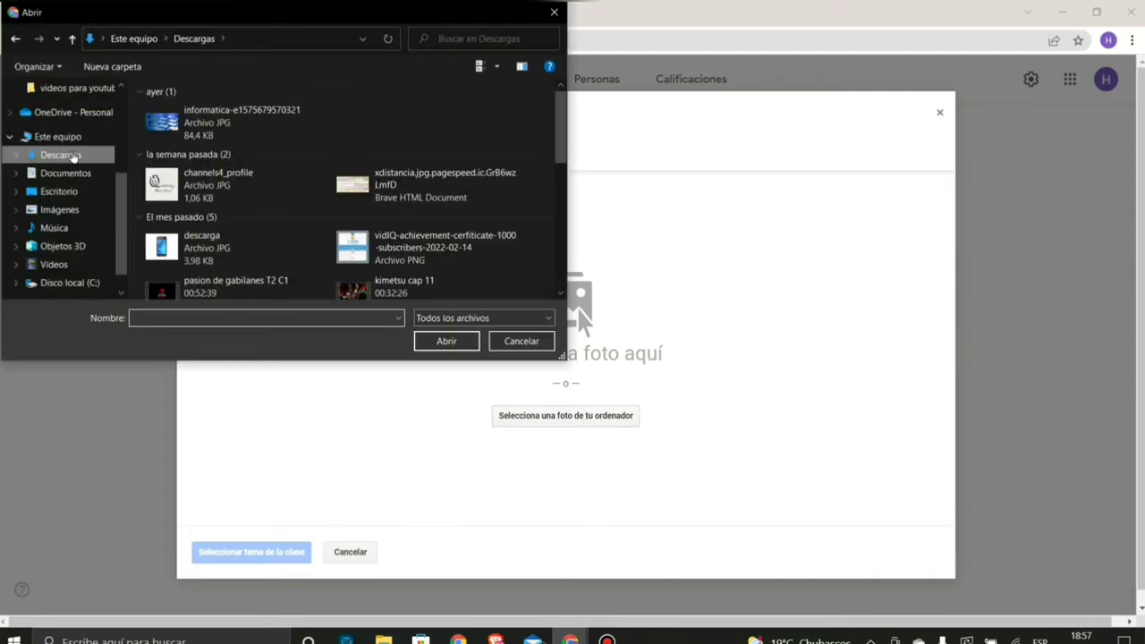
pyautogui.click(164, 134)
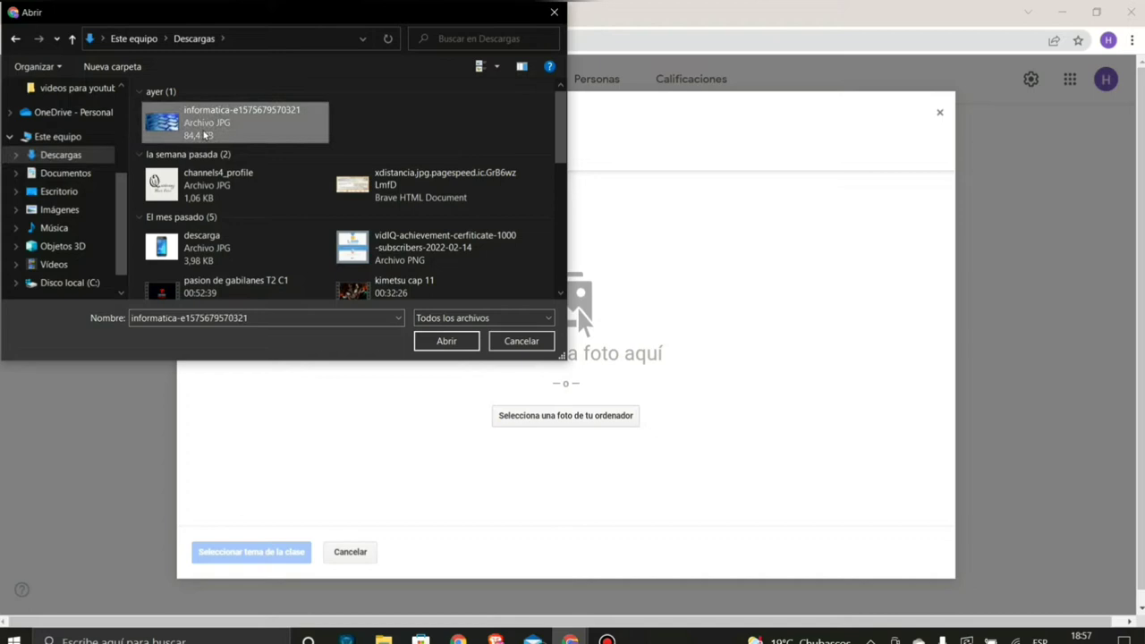
pyautogui.click(465, 349)
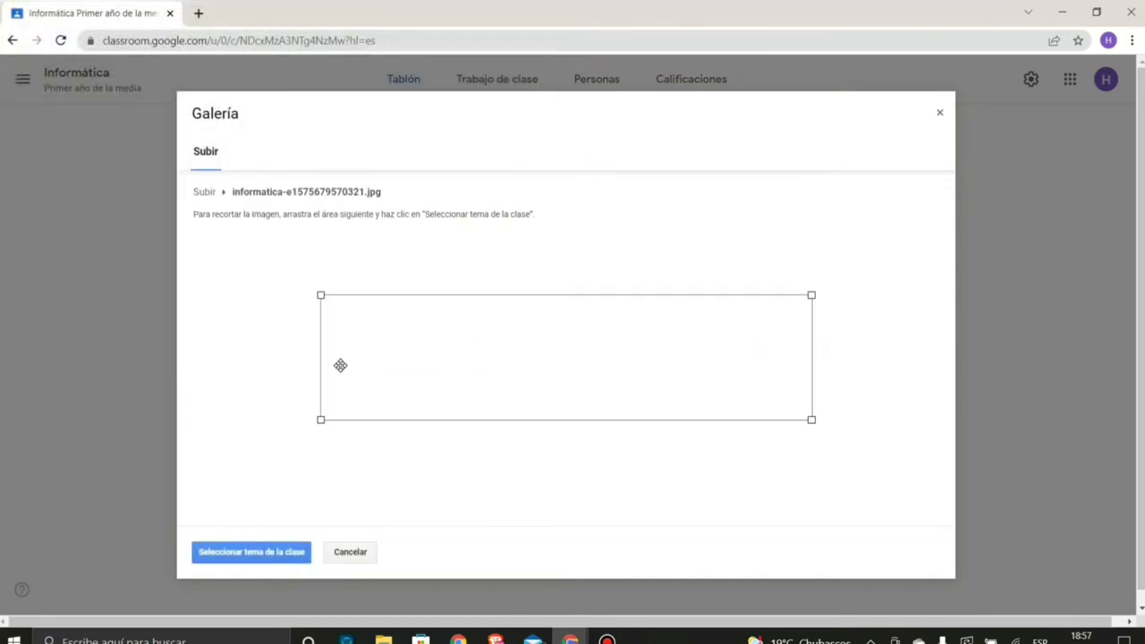
pyautogui.moveTo(537, 336); pyautogui.dragTo(779, 281)
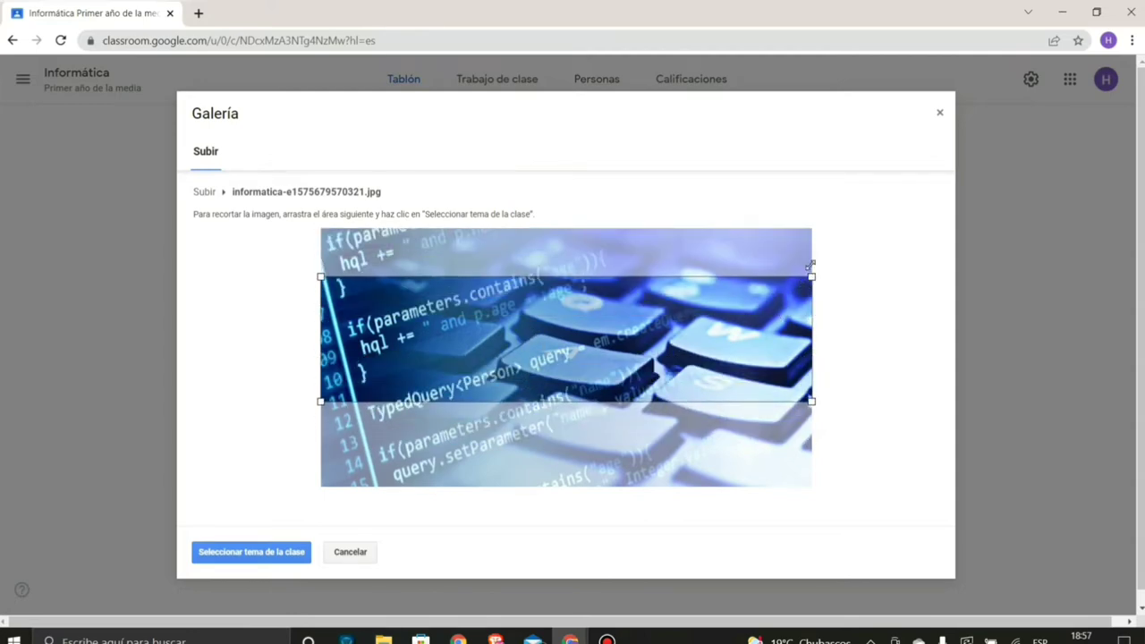
pyautogui.moveTo(475, 332); pyautogui.dragTo(553, 272)
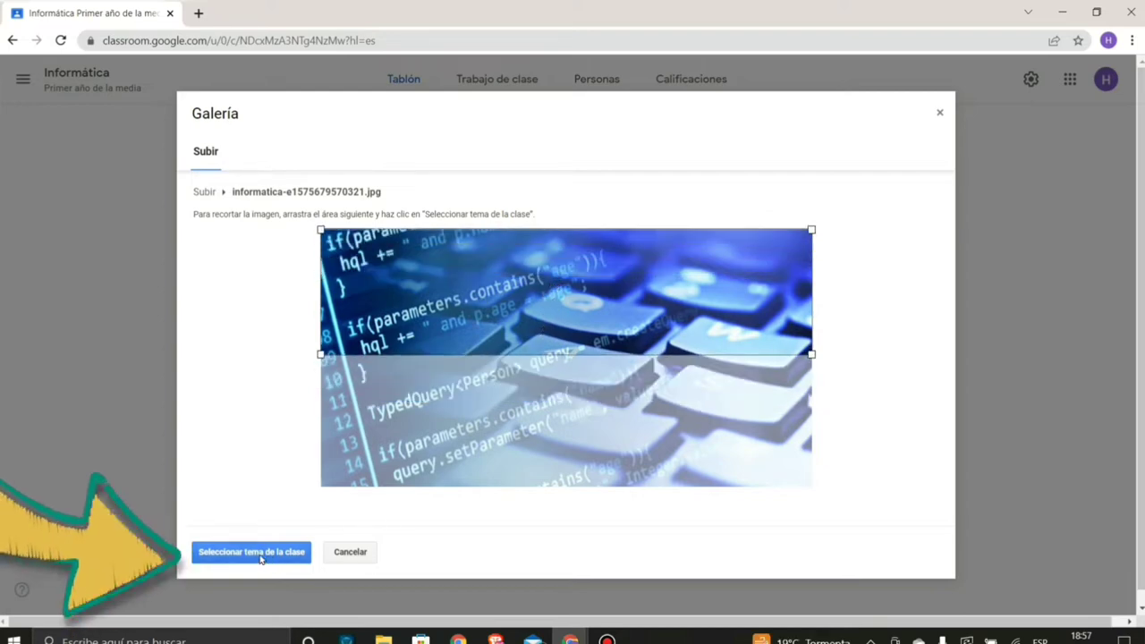
pyautogui.click(262, 551)
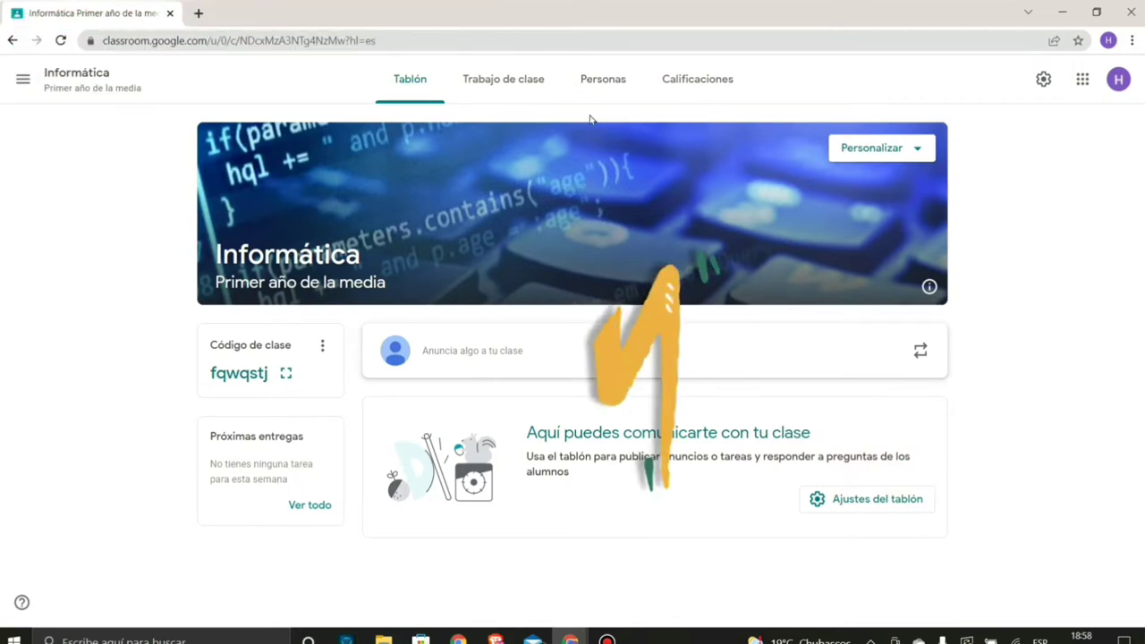
# - On the Personas page, bring up the Invitar a alumnos window
pyautogui.click(597, 84)
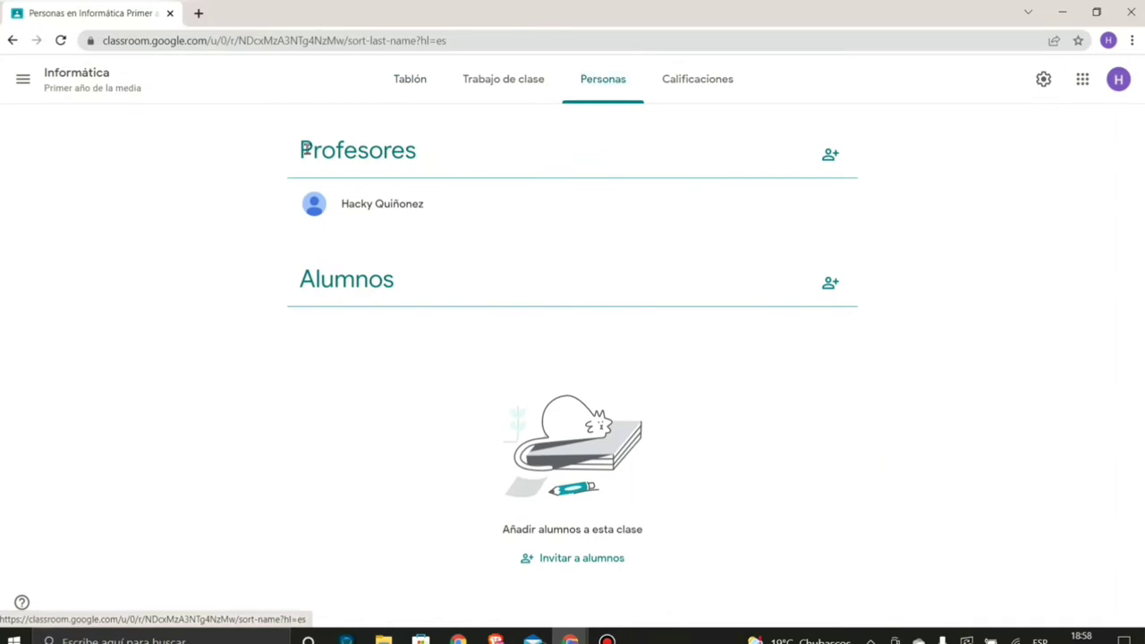
pyautogui.moveTo(306, 148); pyautogui.dragTo(422, 157)
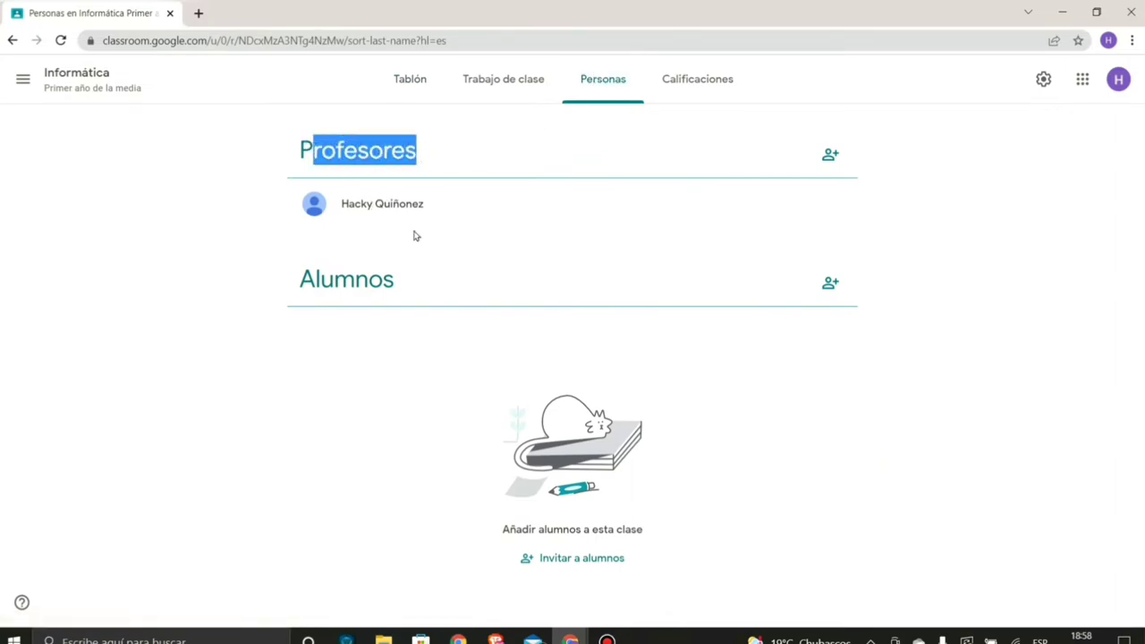
pyautogui.moveTo(296, 283); pyautogui.dragTo(399, 288)
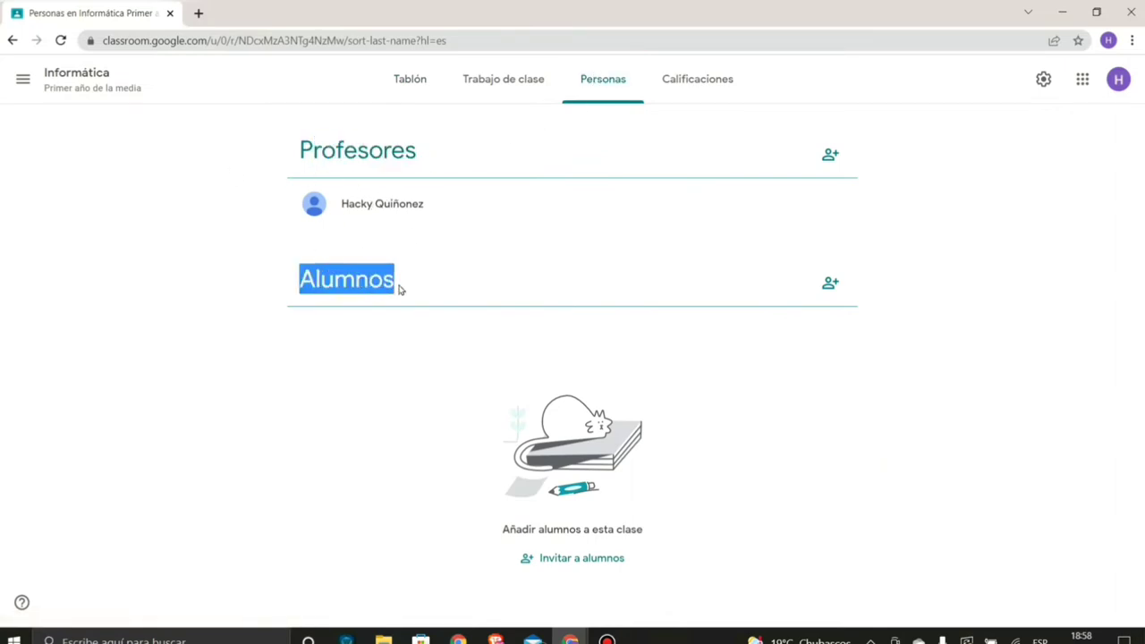
pyautogui.click(464, 319)
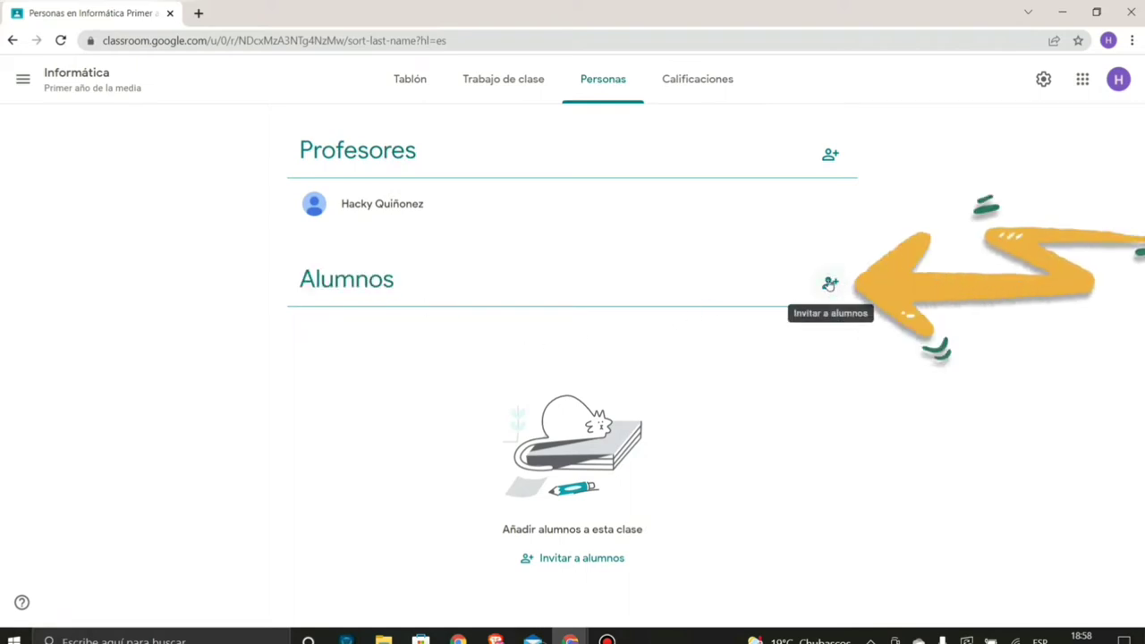
pyautogui.click(829, 283)
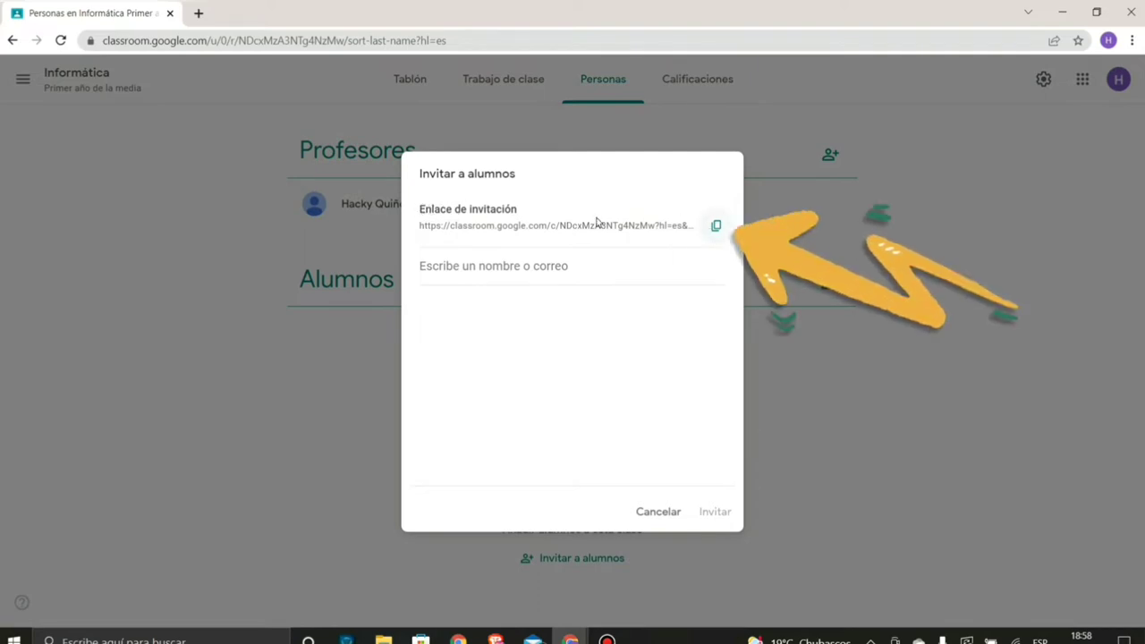
# - Copy the class invite link, then invite the student by their Gmail address
pyautogui.click(714, 229)
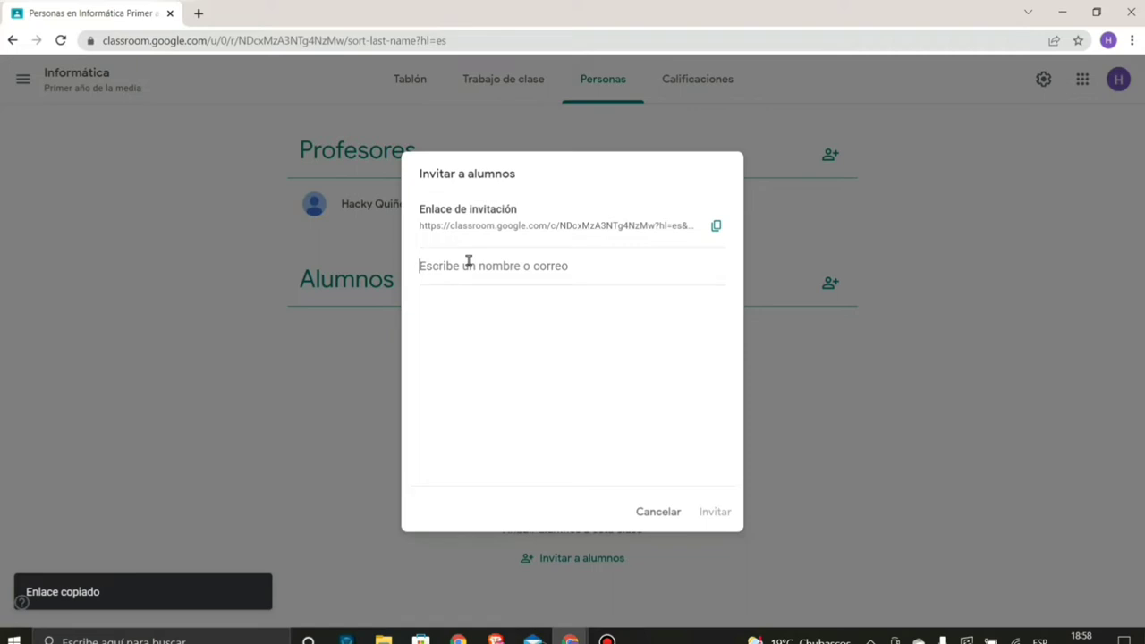
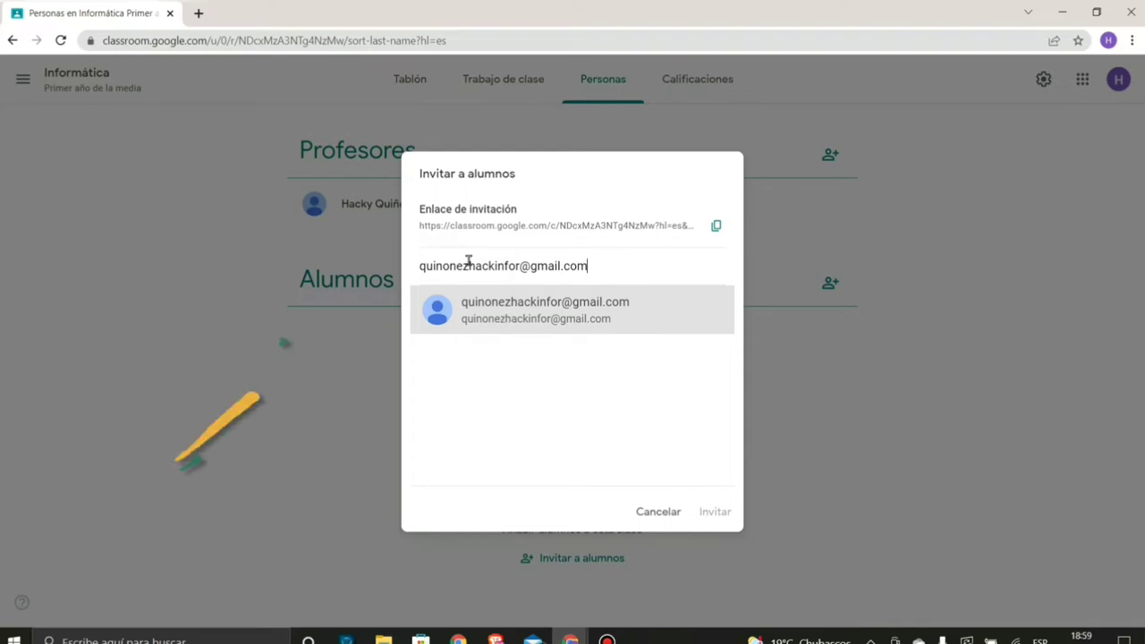
pyautogui.click(496, 334)
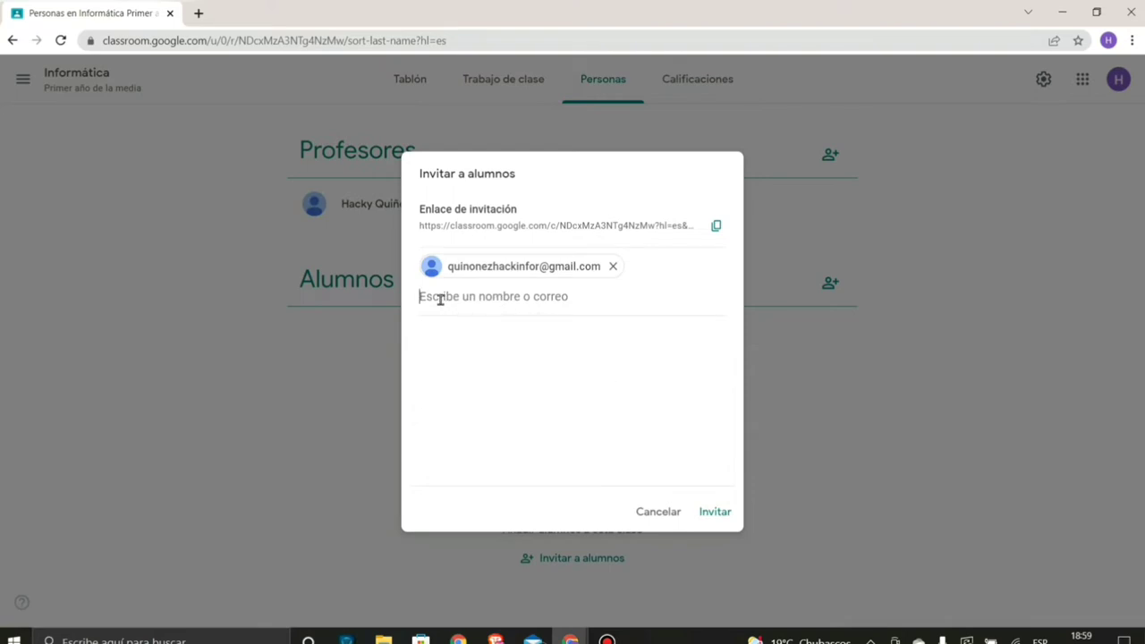
pyautogui.write('fdsf')
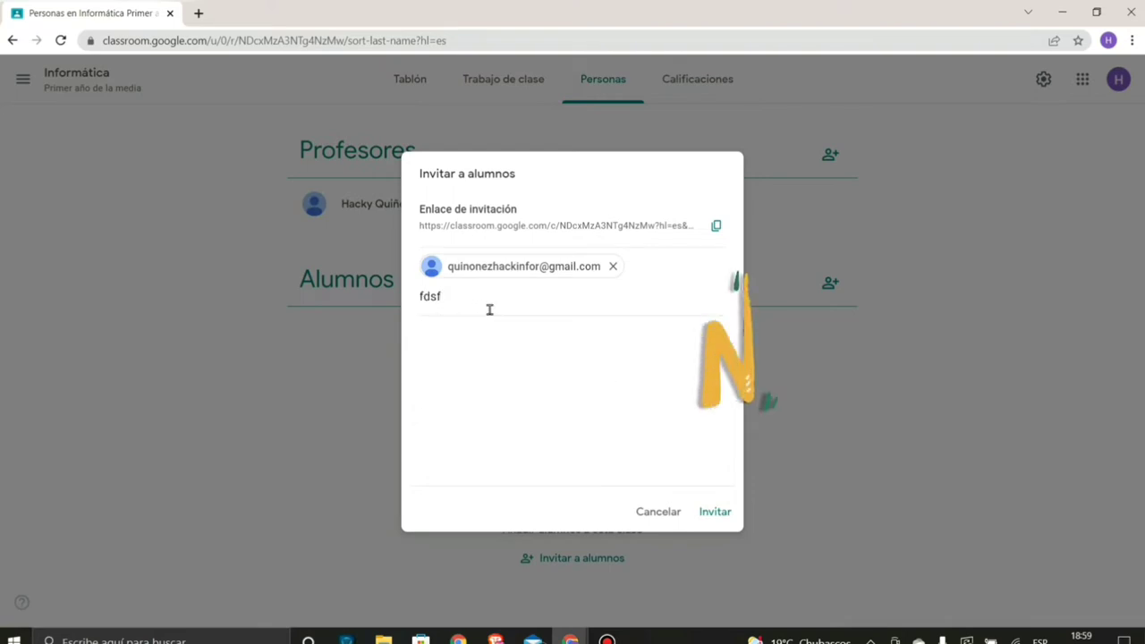
pyautogui.press('BackSpace')
pyautogui.press('BackSpace')
pyautogui.press('BackSpace')
pyautogui.press('BackSpace')
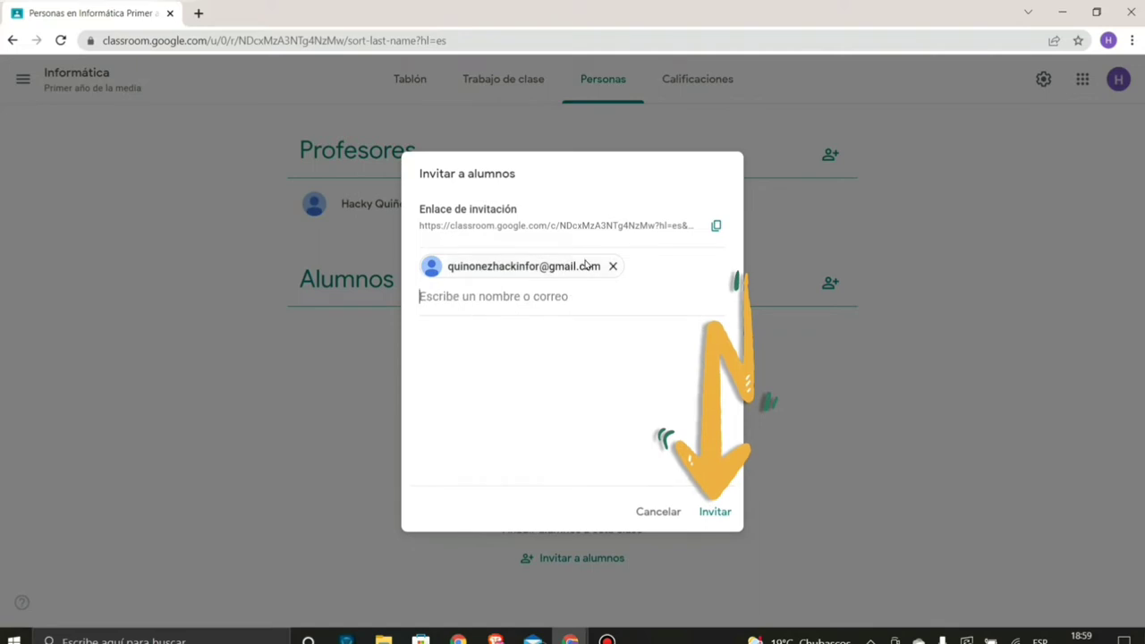
pyautogui.click(715, 512)
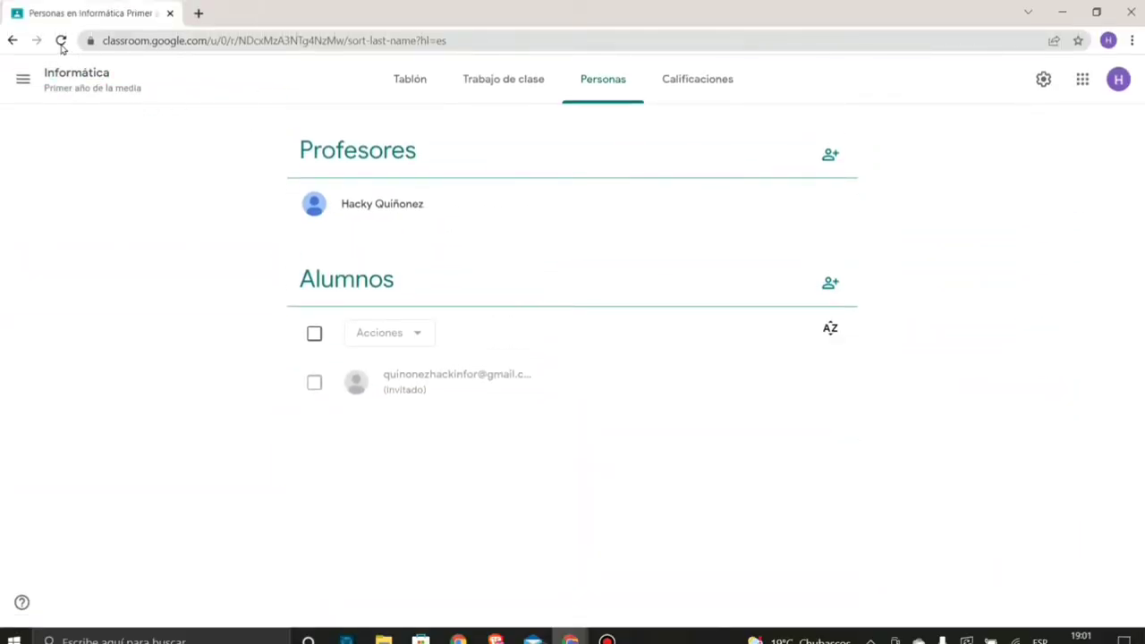
# - Reload the page and dismiss the student progress tip
pyautogui.click(61, 41)
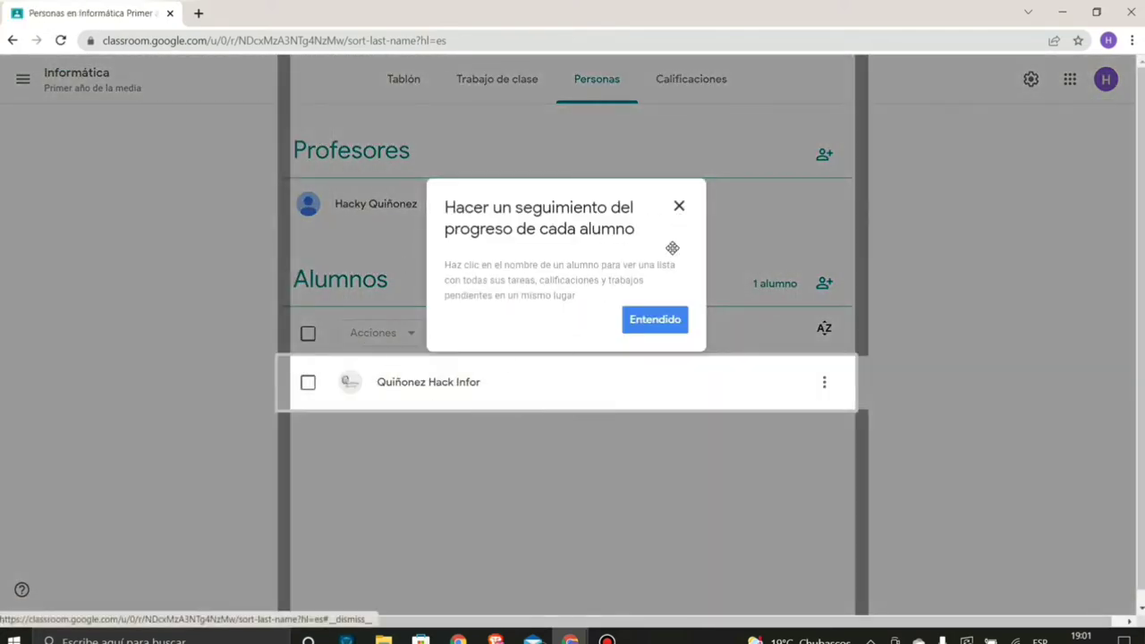
pyautogui.click(662, 328)
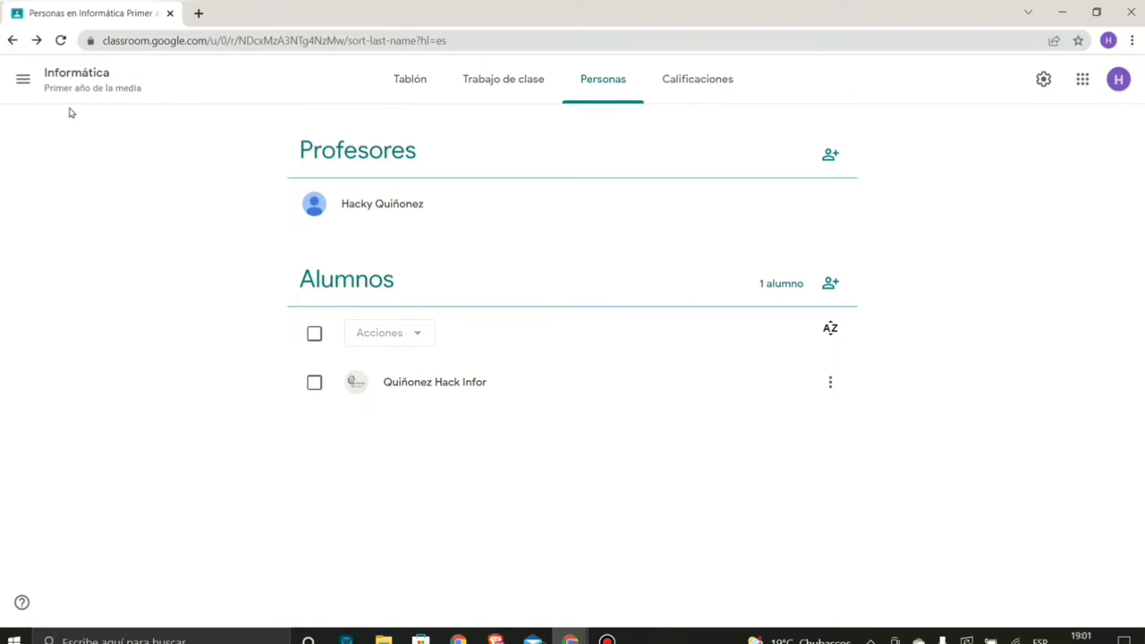
pyautogui.click(23, 79)
# - Open the Informática stream and start an announcement addressed to all students
pyautogui.click(56, 94)
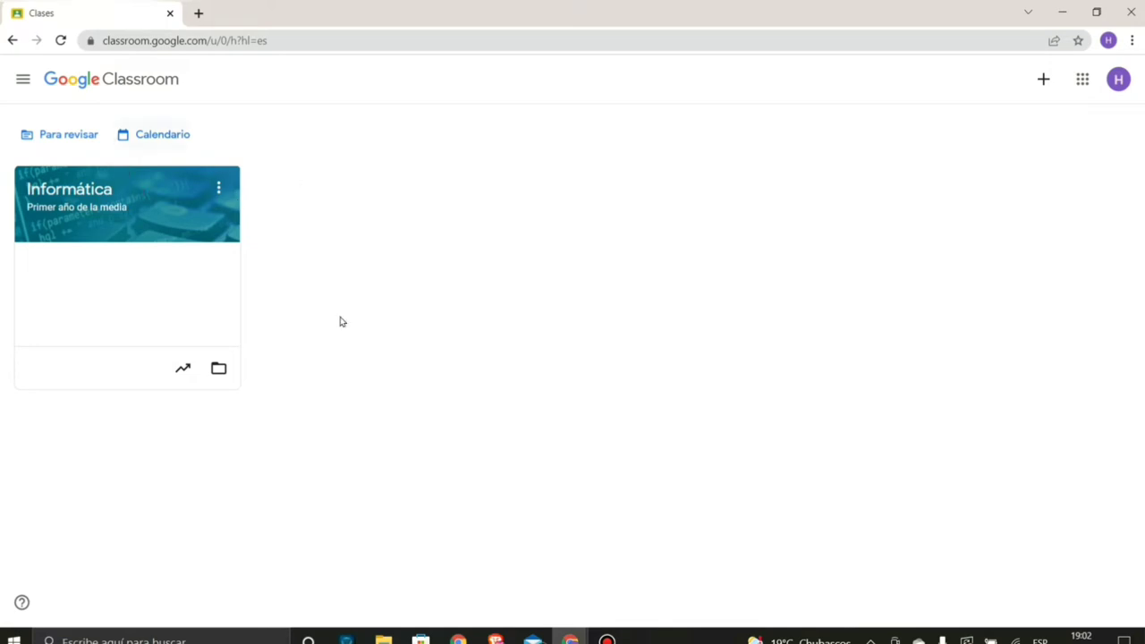
pyautogui.click(64, 188)
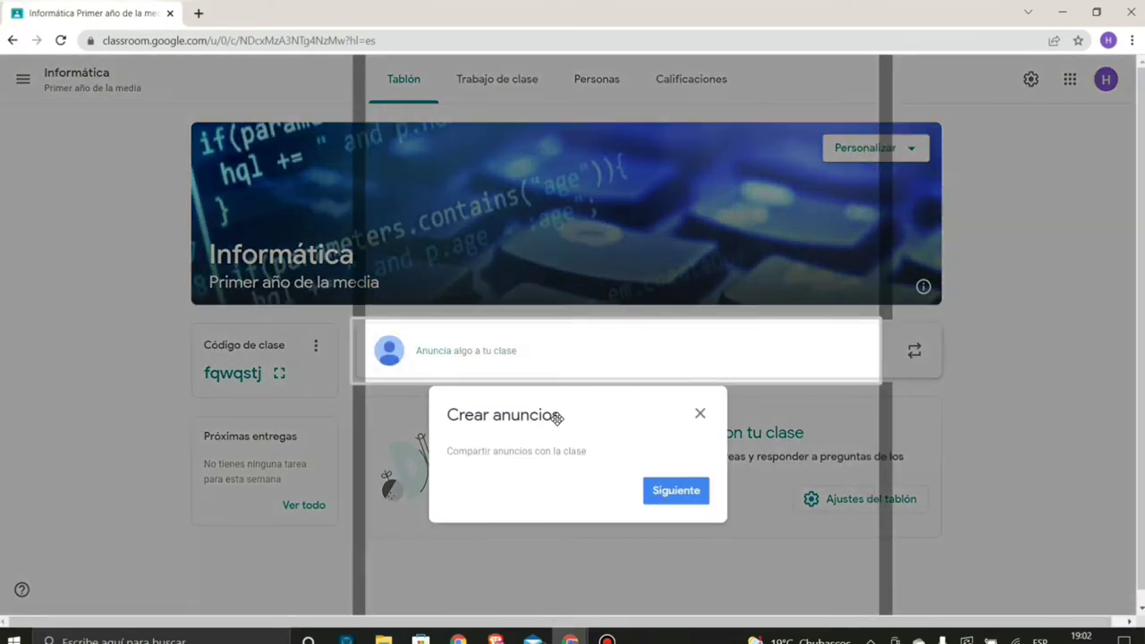
pyautogui.click(699, 412)
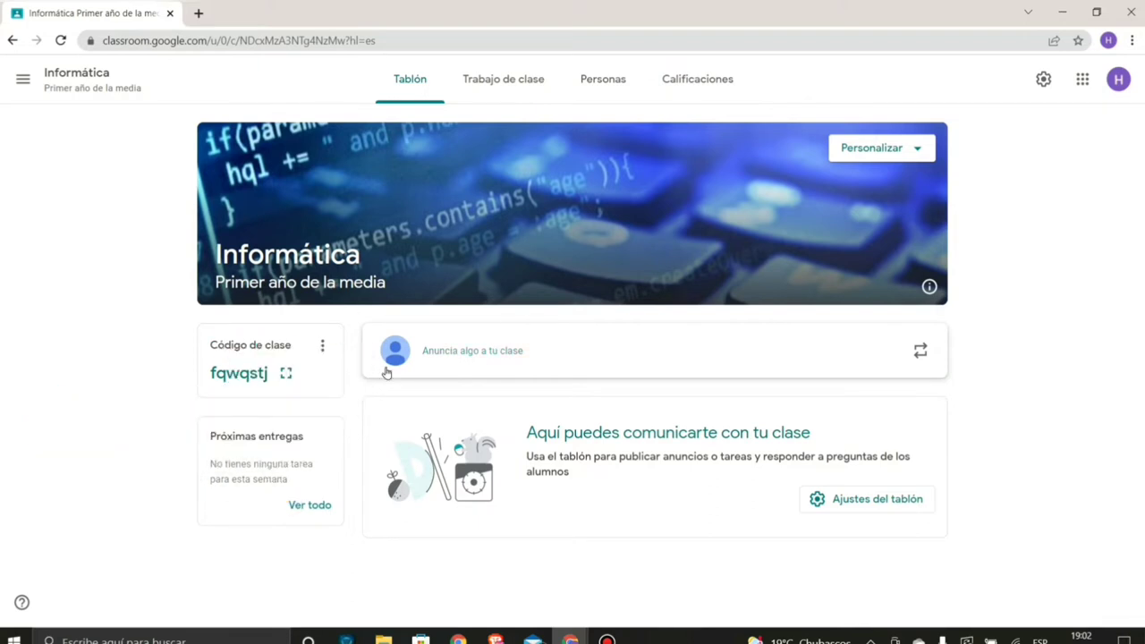
pyautogui.click(461, 355)
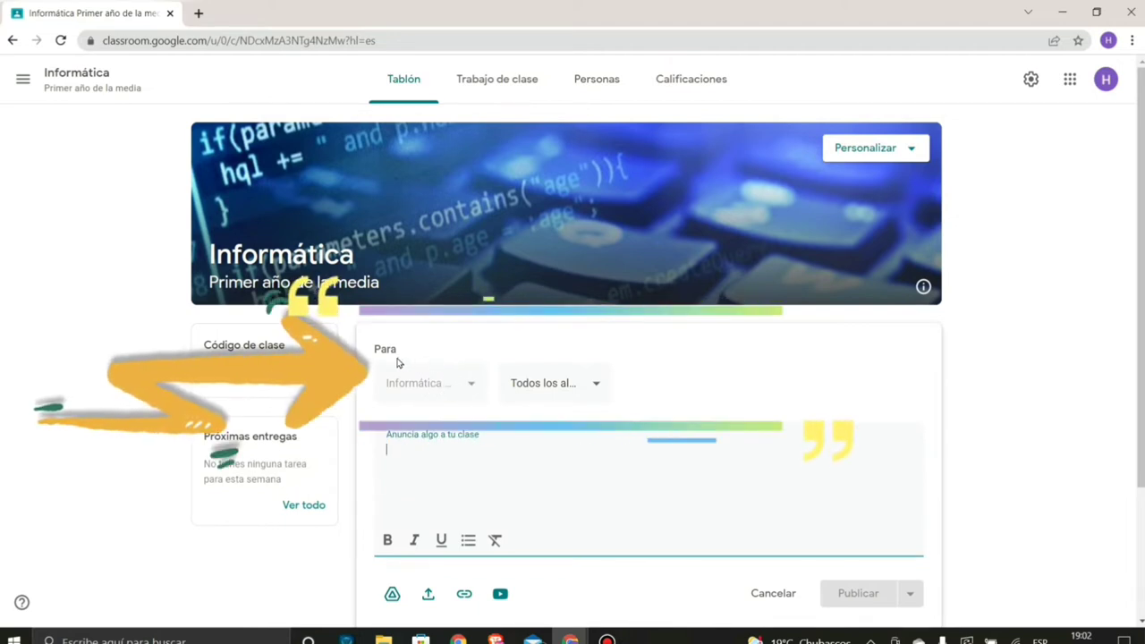
pyautogui.click(547, 383)
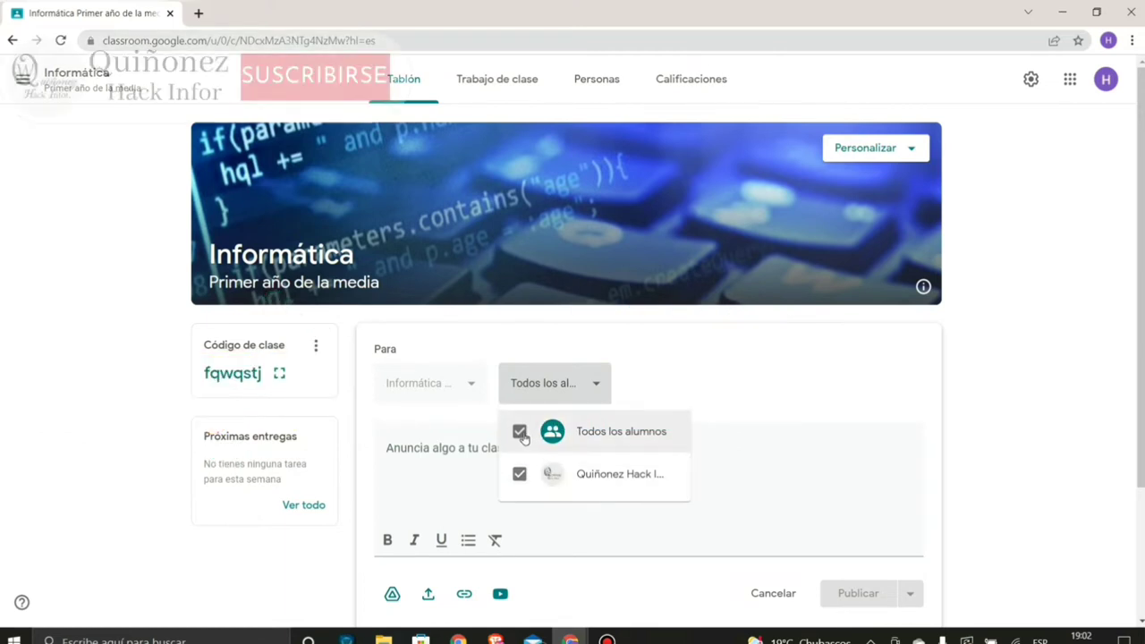
pyautogui.click(520, 474)
pyautogui.click(520, 474)
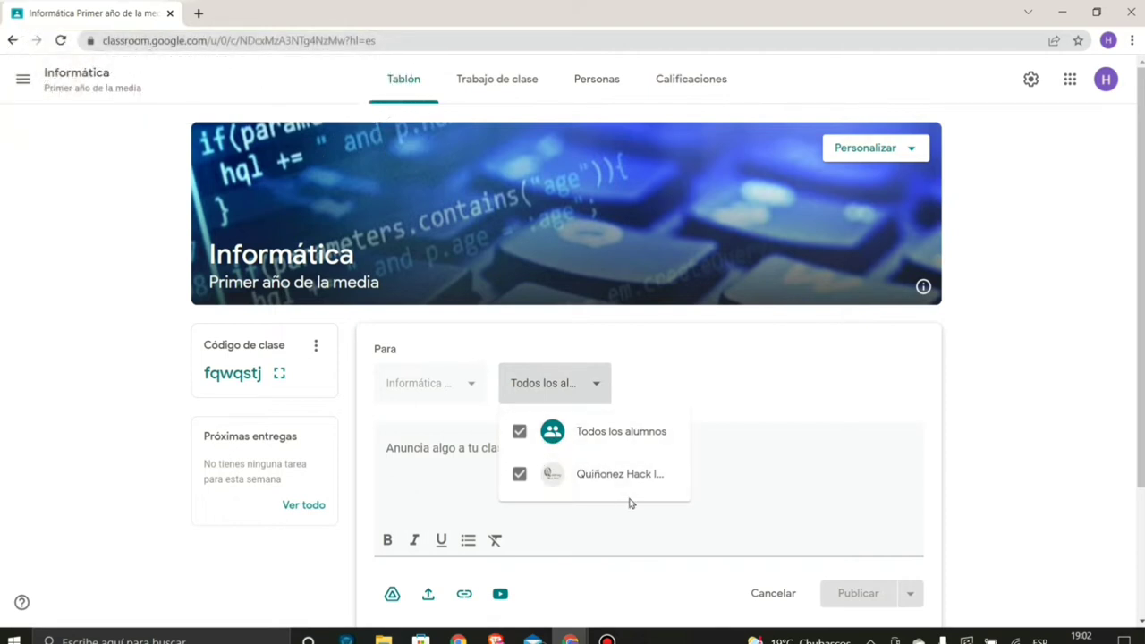
pyautogui.click(518, 432)
pyautogui.click(518, 432)
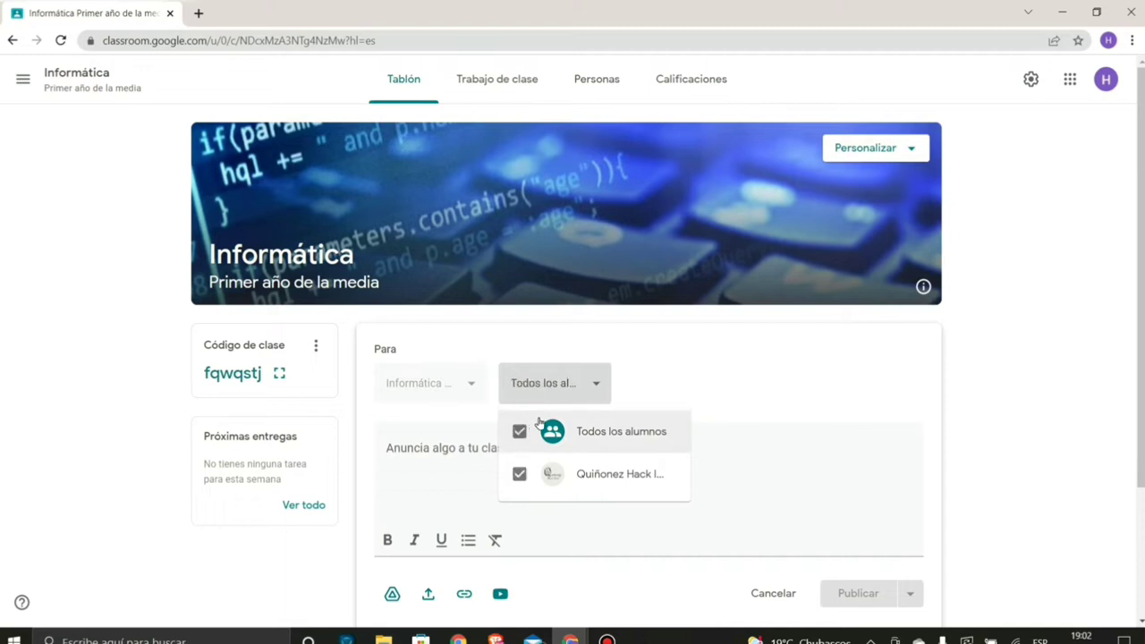
pyautogui.click(640, 389)
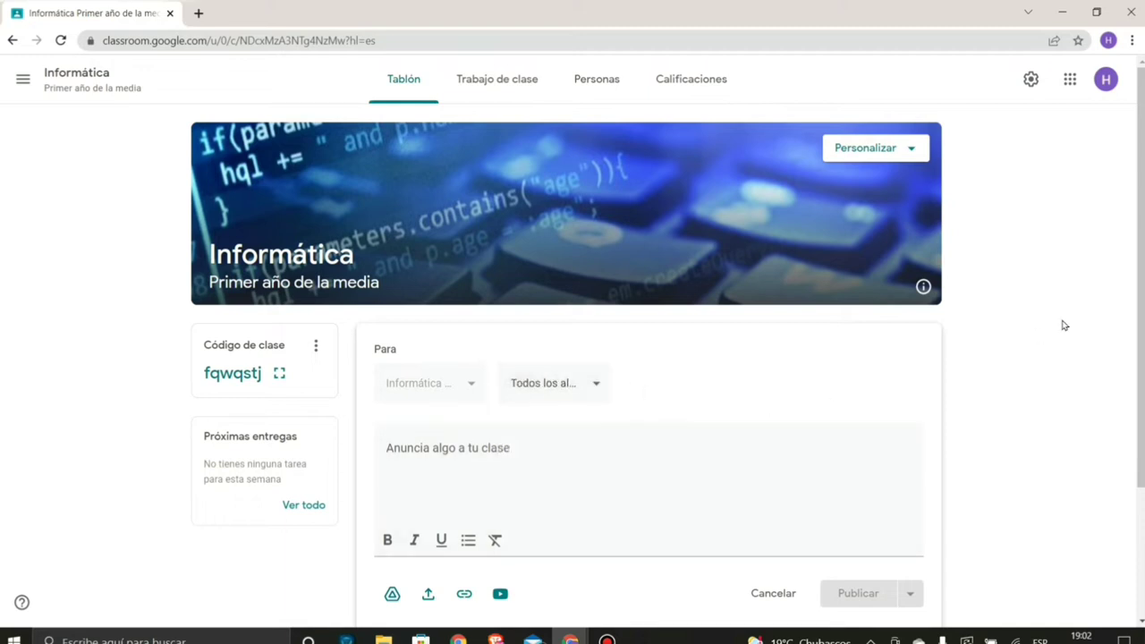
pyautogui.scroll(-1, 761, 394)
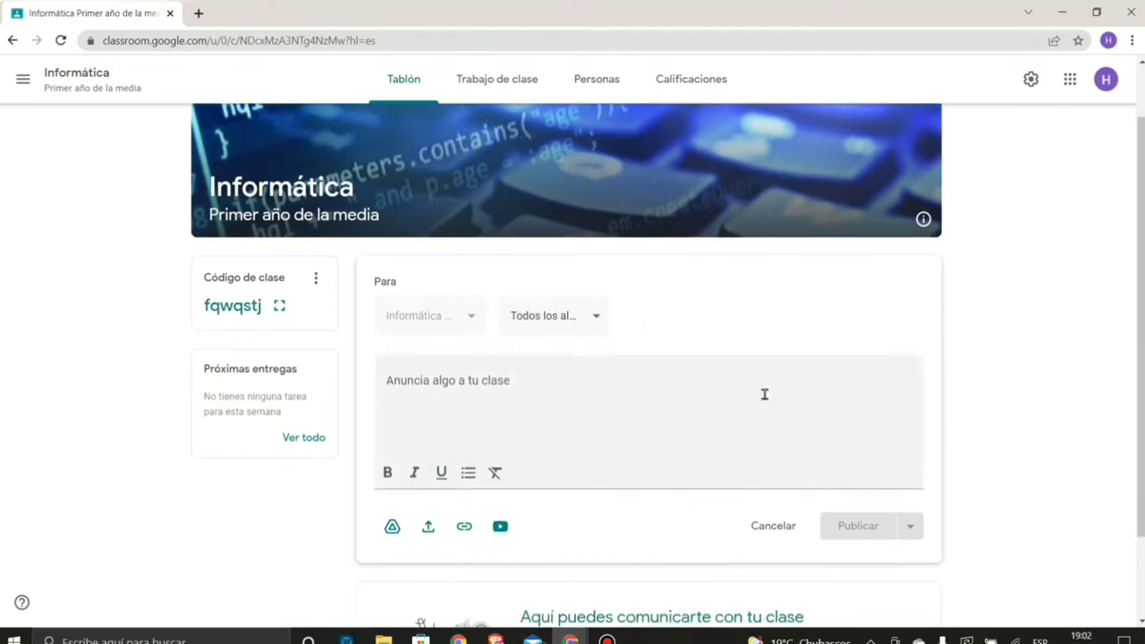
# - Write 'Hola buenas, aquí podemos interactuar mejor la clase de informática', fixing accents
pyautogui.click(496, 381)
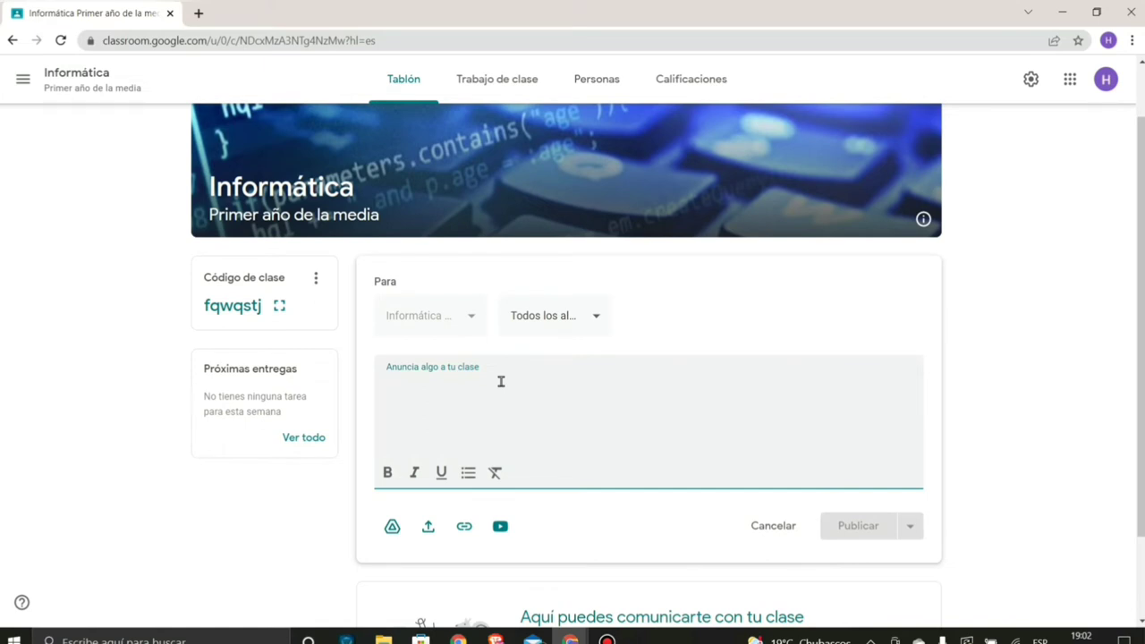
pyautogui.write('Hola buenas, aqui podemos interactuar')
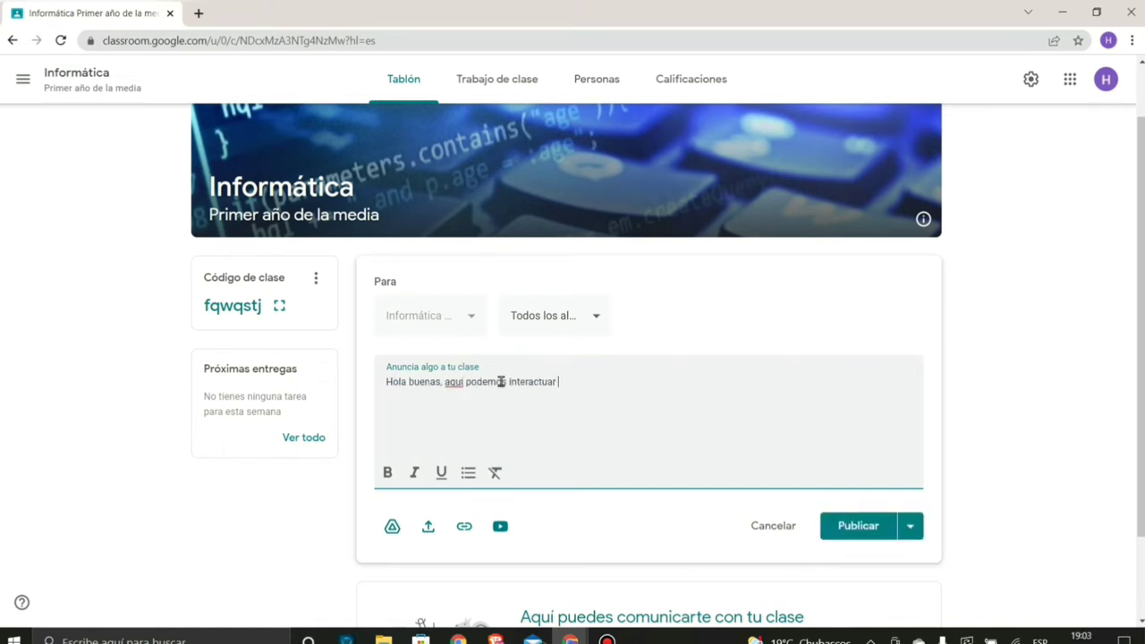
pyautogui.write('ica')
pyautogui.rightClick(448, 379)
pyautogui.click(472, 389)
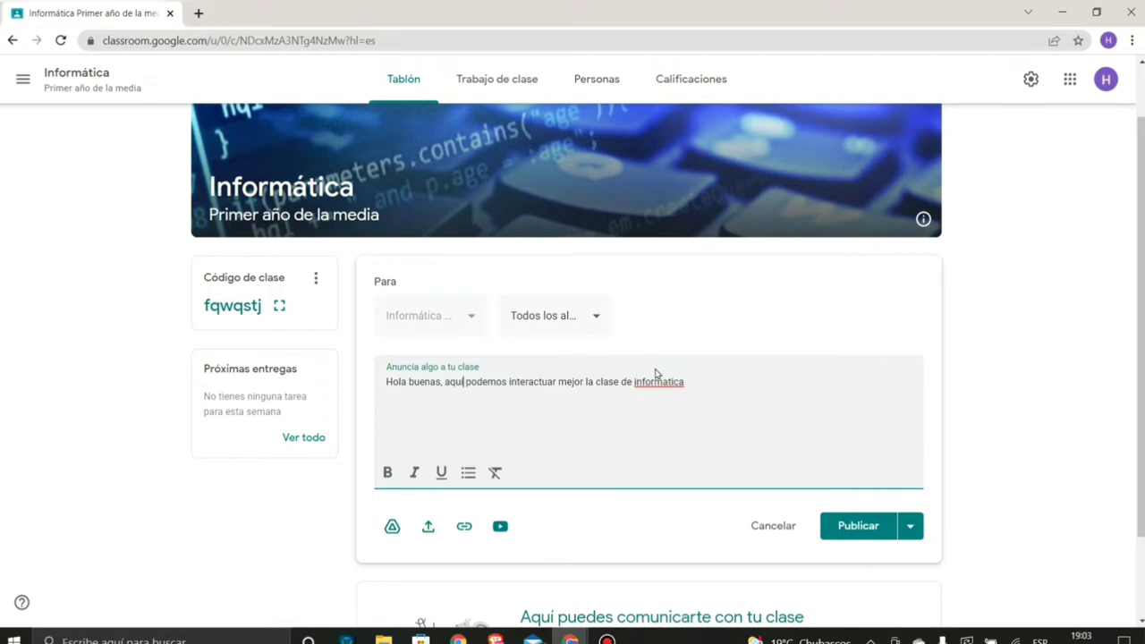
pyautogui.rightClick(654, 382)
pyautogui.click(684, 395)
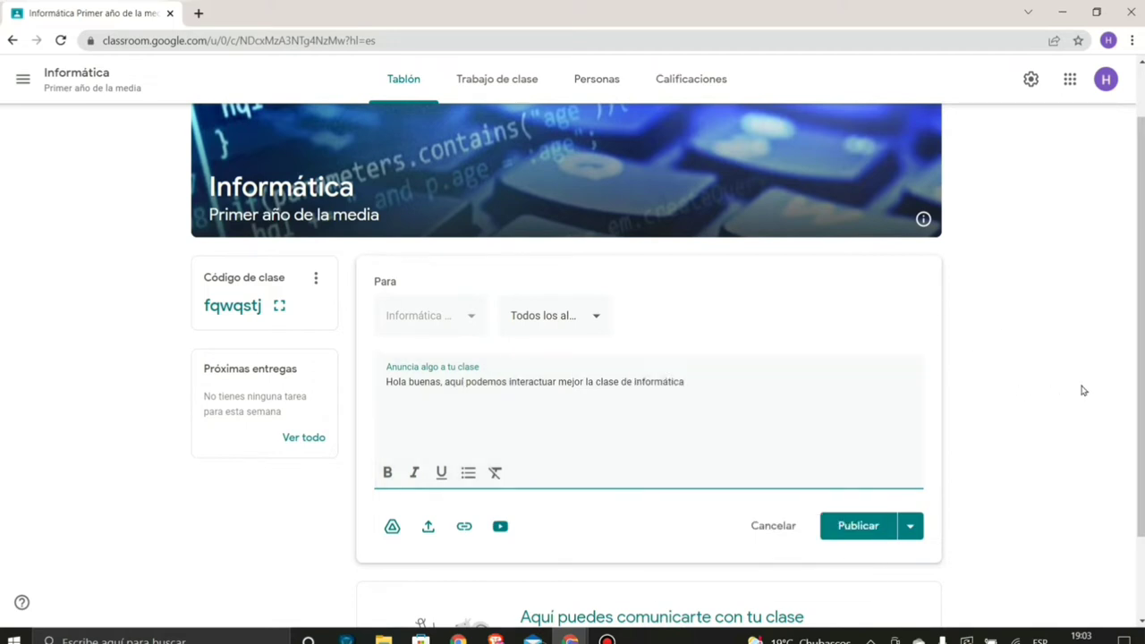
pyautogui.scroll(-1, 1138, 276)
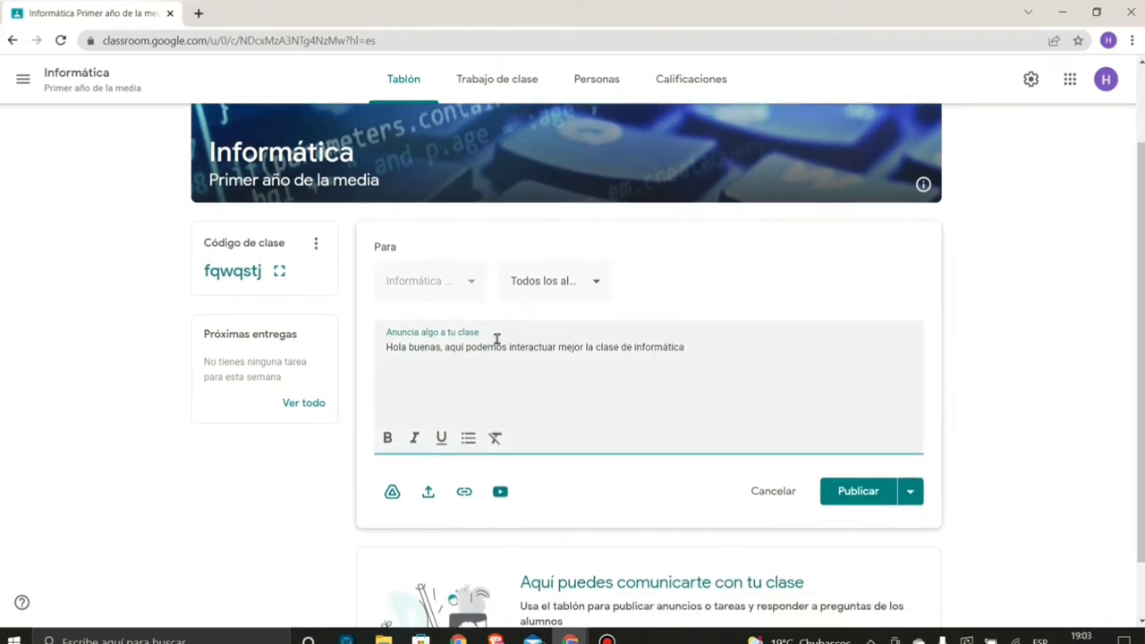
pyautogui.click(442, 346)
pyautogui.write(',')
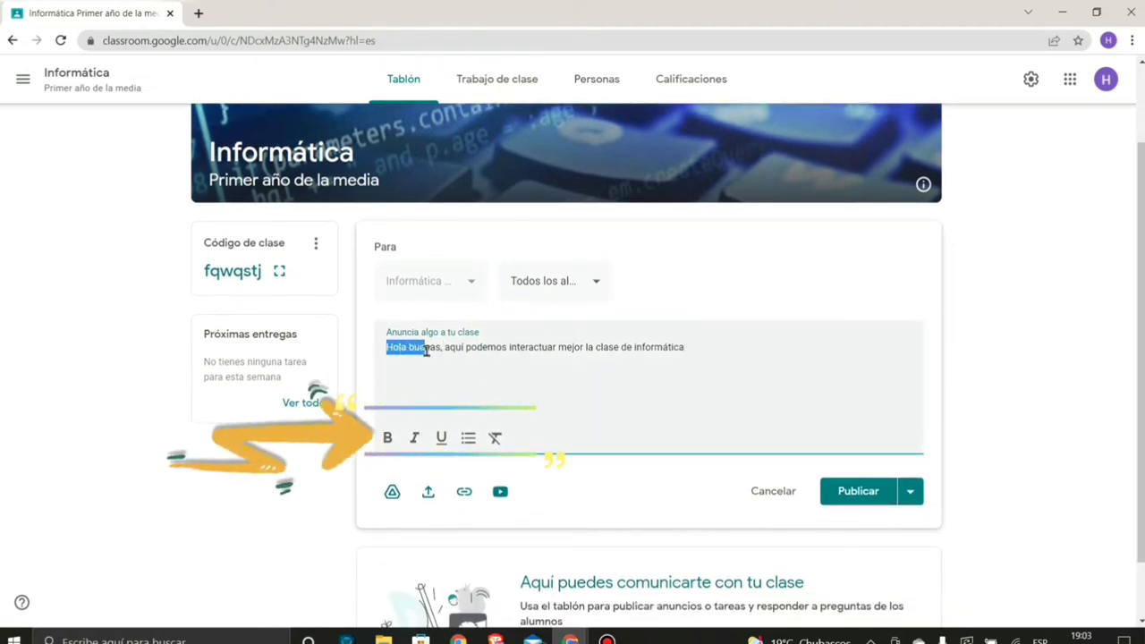
# - Bold 'Hola buenas', italicise 'interactuar' and underline 'informática'
pyautogui.click(387, 437)
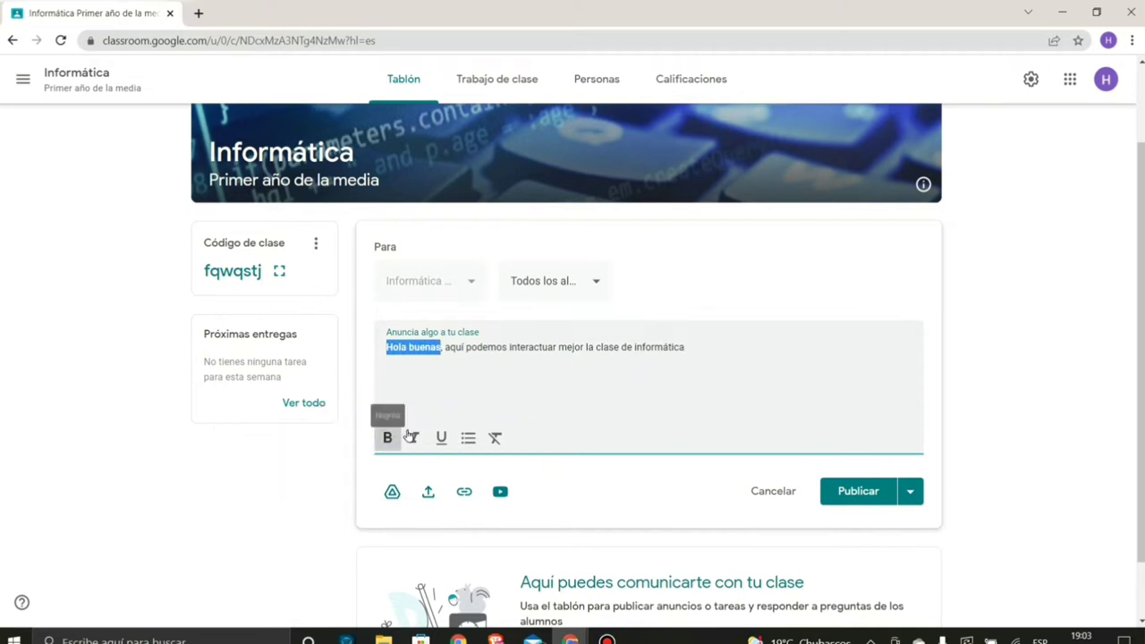
pyautogui.click(637, 347)
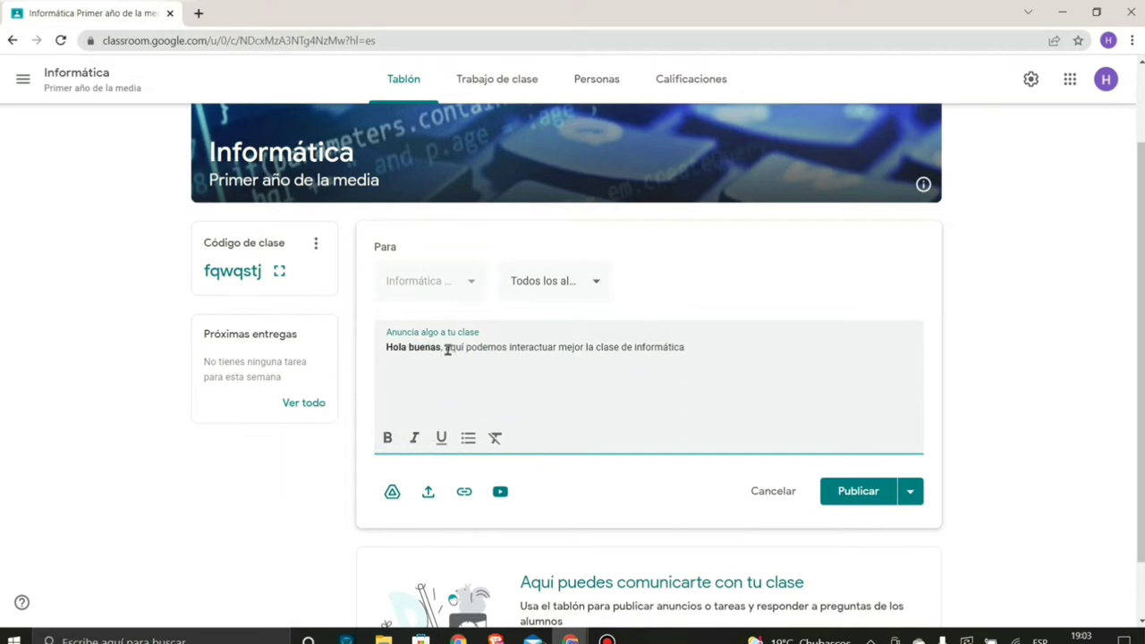
pyautogui.moveTo(445, 349); pyautogui.dragTo(524, 349)
pyautogui.doubleClick(517, 348)
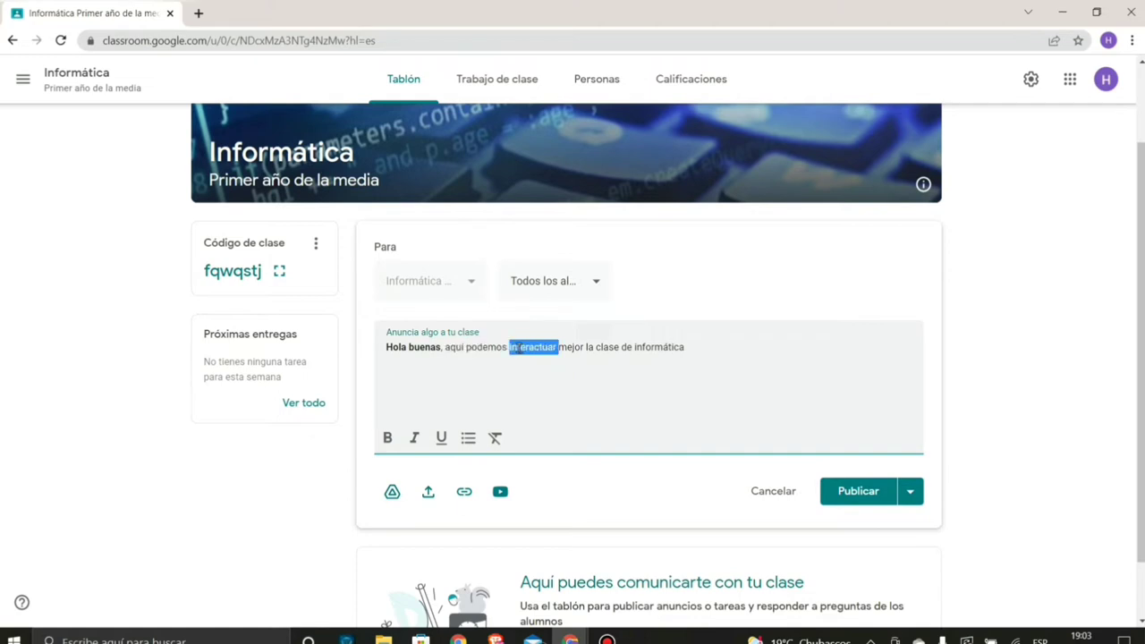
pyautogui.click(415, 437)
pyautogui.click(514, 351)
pyautogui.press('Home')
pyautogui.hotkey('shift', 'Right')
pyautogui.hotkey('shift', 'Right')
pyautogui.hotkey('shift', 'Right')
pyautogui.hotkey('shift', 'Right')
pyautogui.hotkey('shift', 'Right')
pyautogui.hotkey('shift', 'Right')
pyautogui.hotkey('shift', 'Right')
pyautogui.hotkey('shift', 'Right')
pyautogui.doubleClick(527, 349)
pyautogui.doubleClick(649, 347)
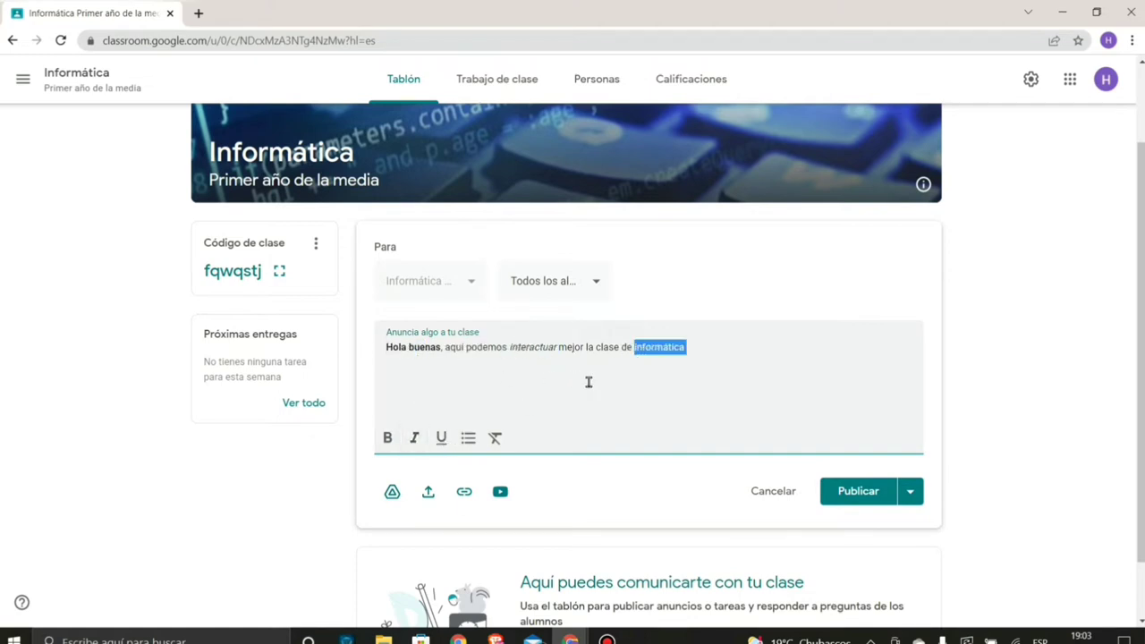
pyautogui.click(441, 438)
pyautogui.press('Right')
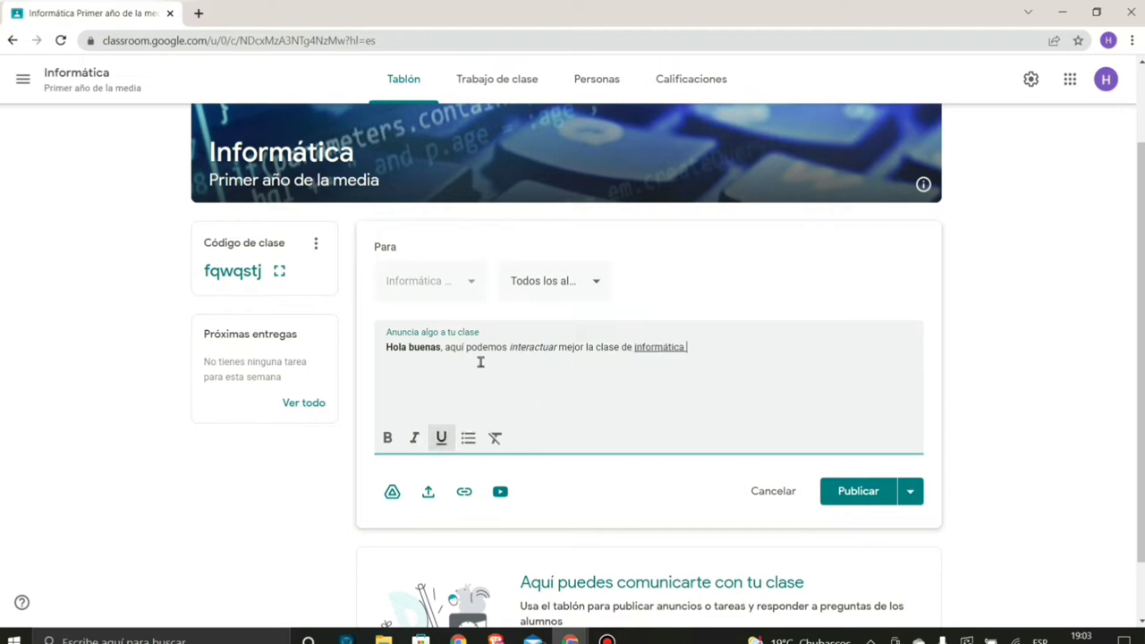
# - Toggle a bulleted list on and off, then remove all formatting from the line
pyautogui.click(467, 437)
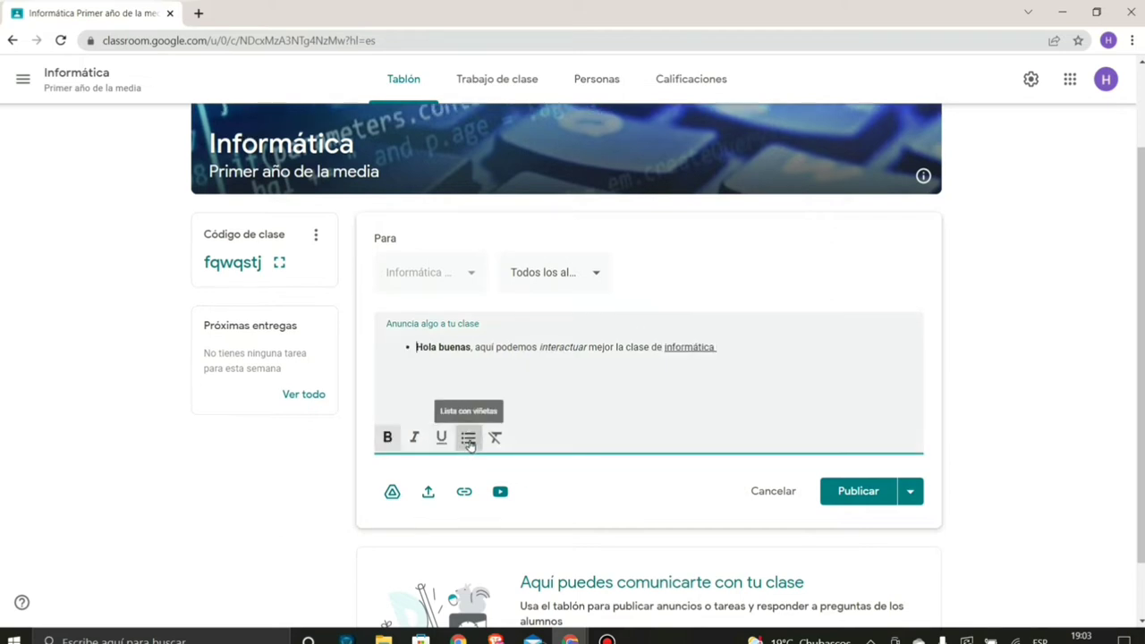
pyautogui.press('Return')
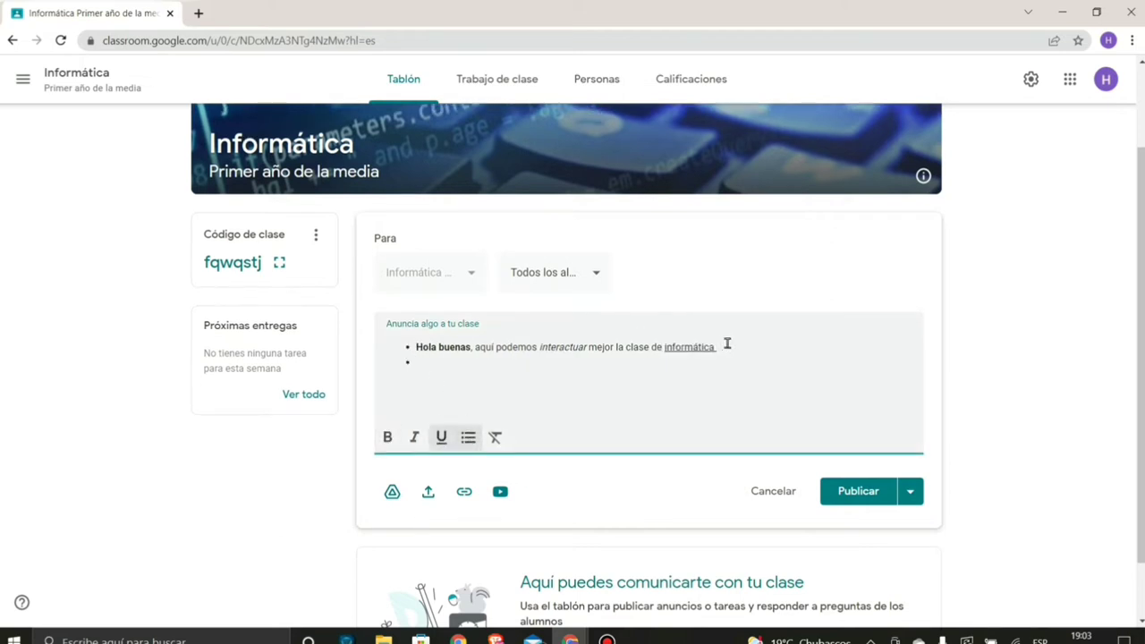
pyautogui.press('BackSpace')
pyautogui.click(467, 437)
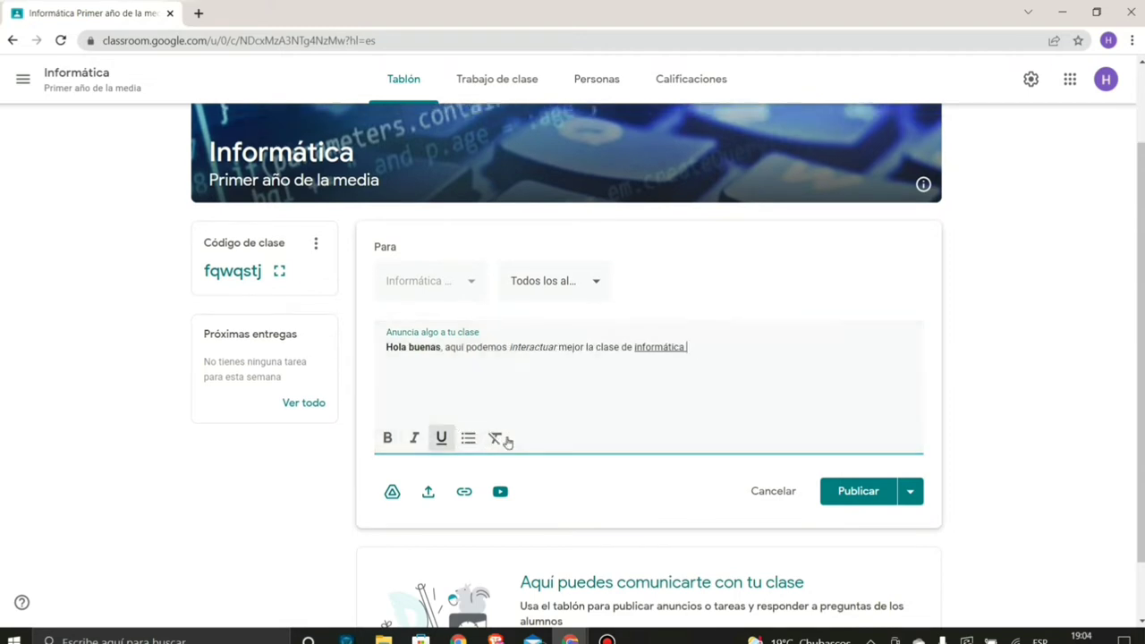
pyautogui.moveTo(685, 349); pyautogui.dragTo(395, 354)
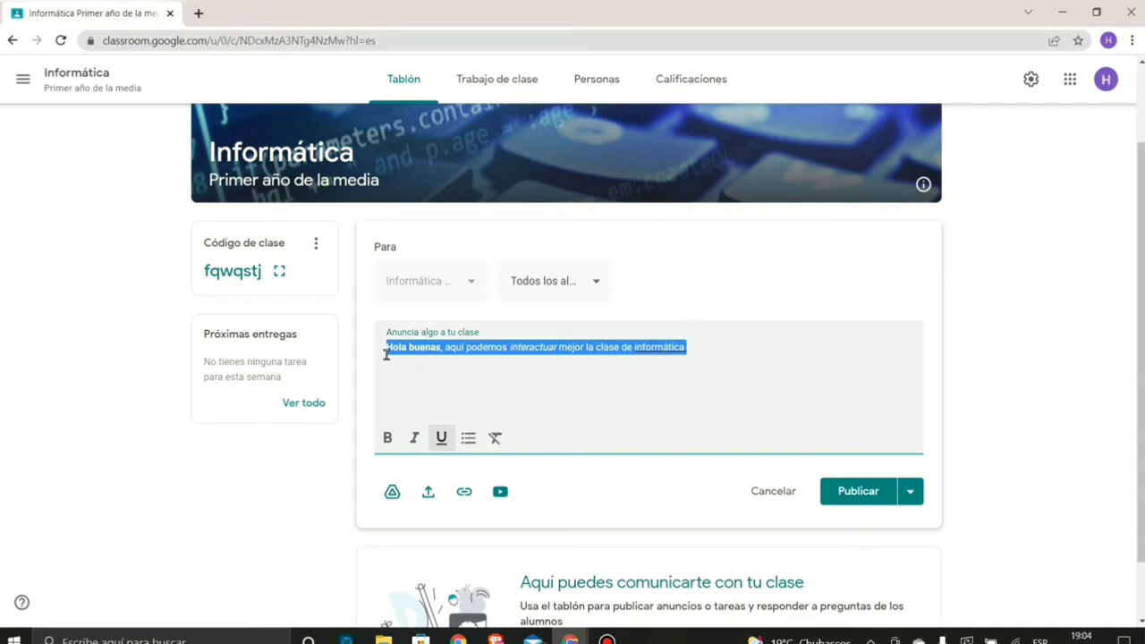
pyautogui.click(494, 437)
pyautogui.click(527, 358)
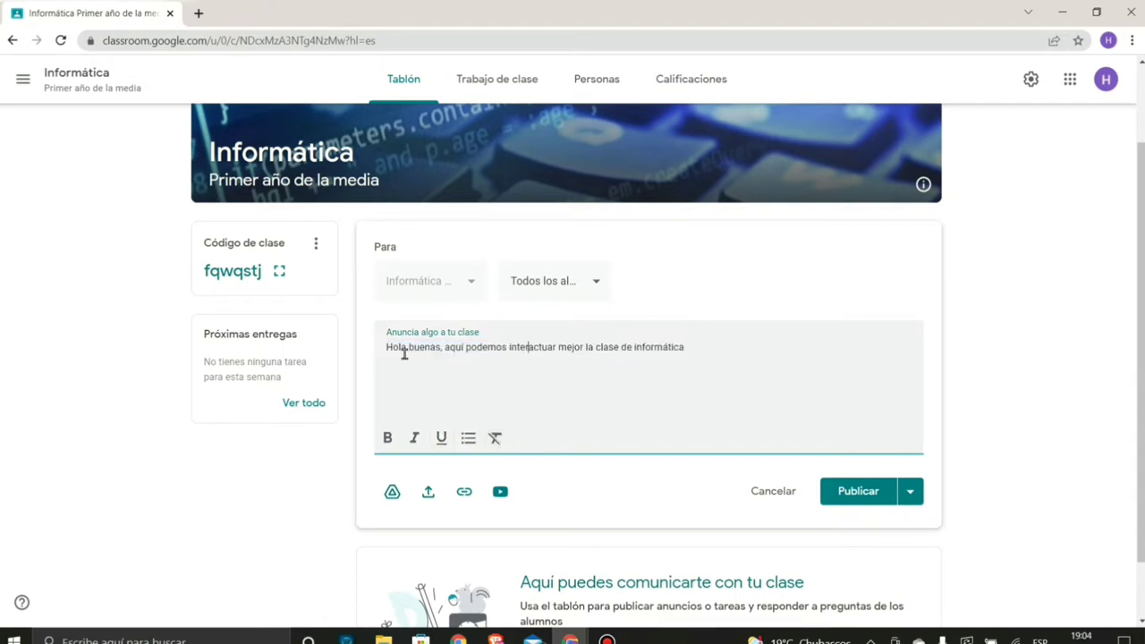
pyautogui.moveTo(403, 354); pyautogui.dragTo(657, 347)
pyautogui.click(672, 348)
pyautogui.click(510, 494)
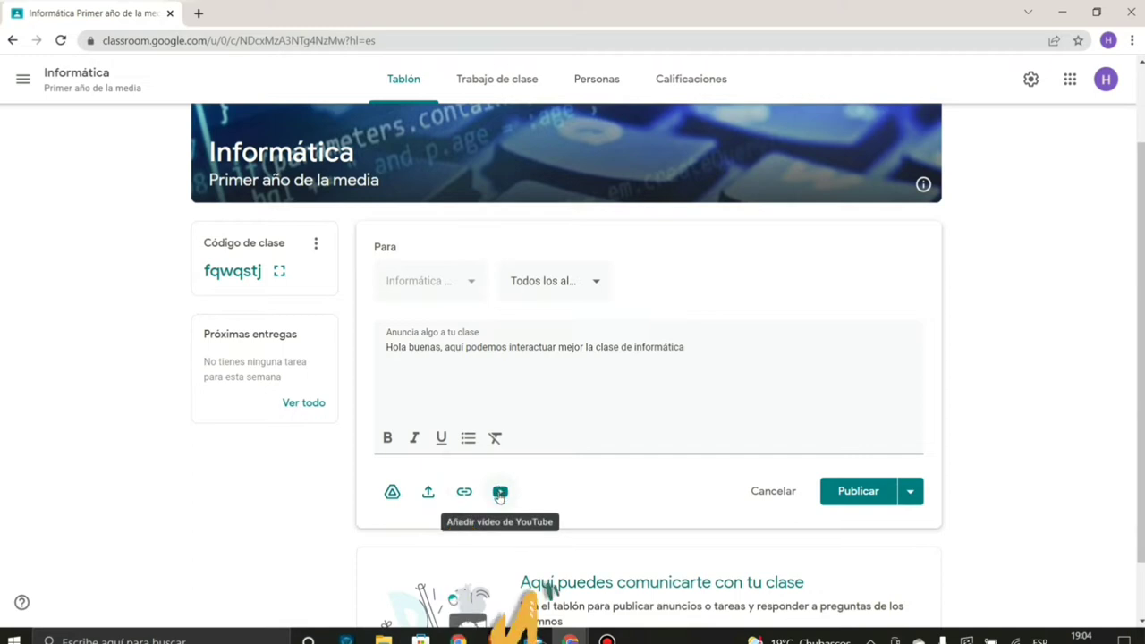
# - Attach informatica-e1575679570321.jpg from Descargas to the announcement
pyautogui.click(500, 491)
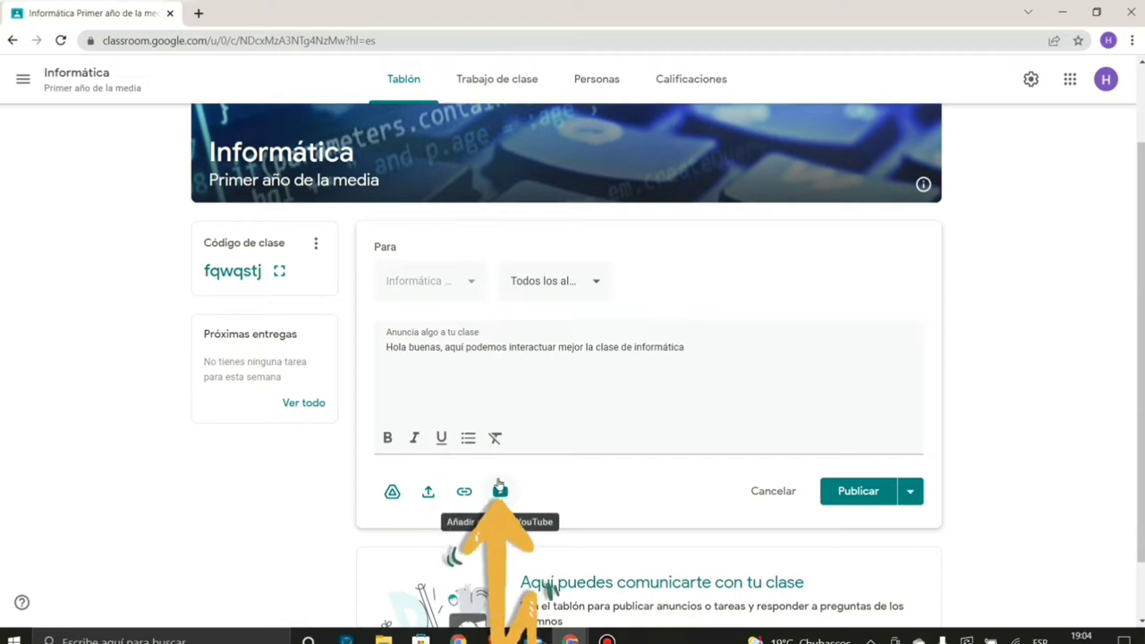
pyautogui.click(429, 494)
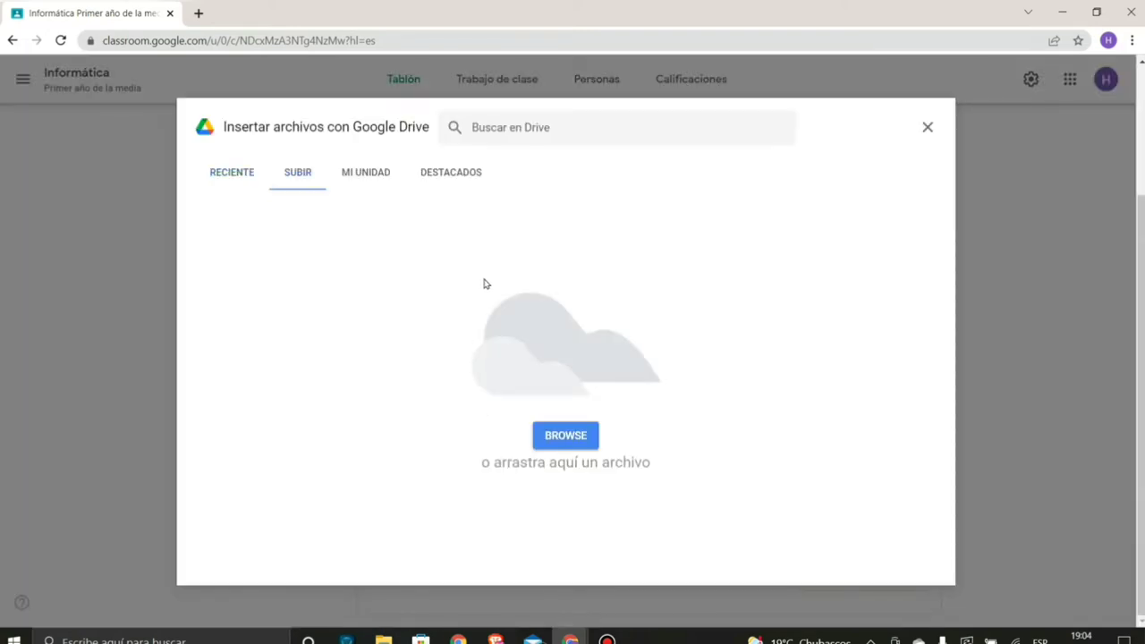
pyautogui.click(570, 436)
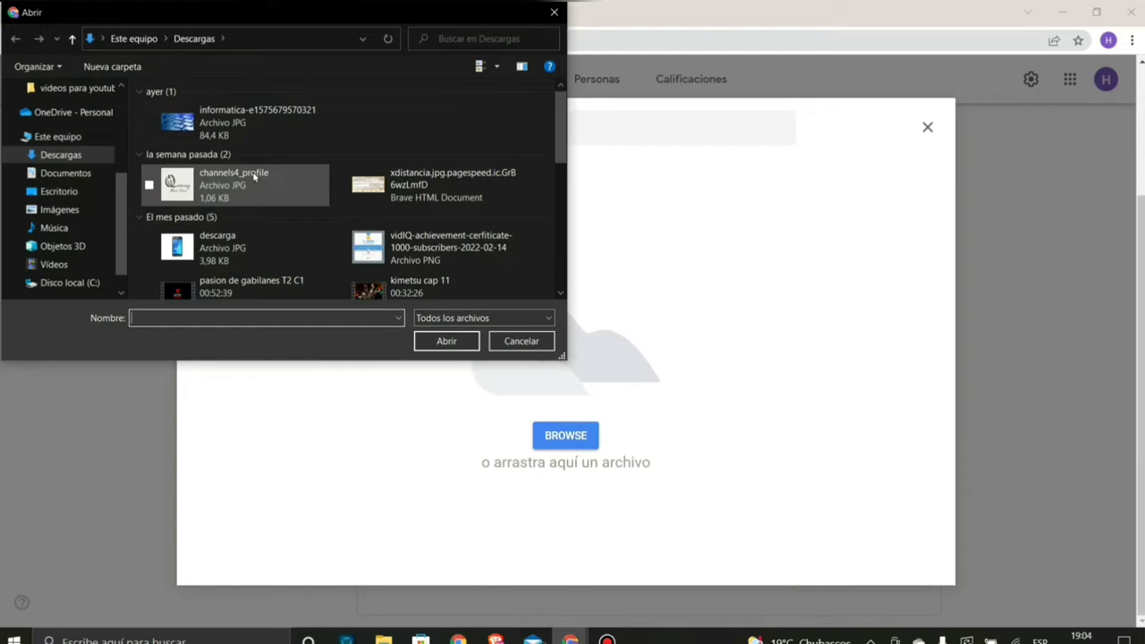
pyautogui.click(237, 134)
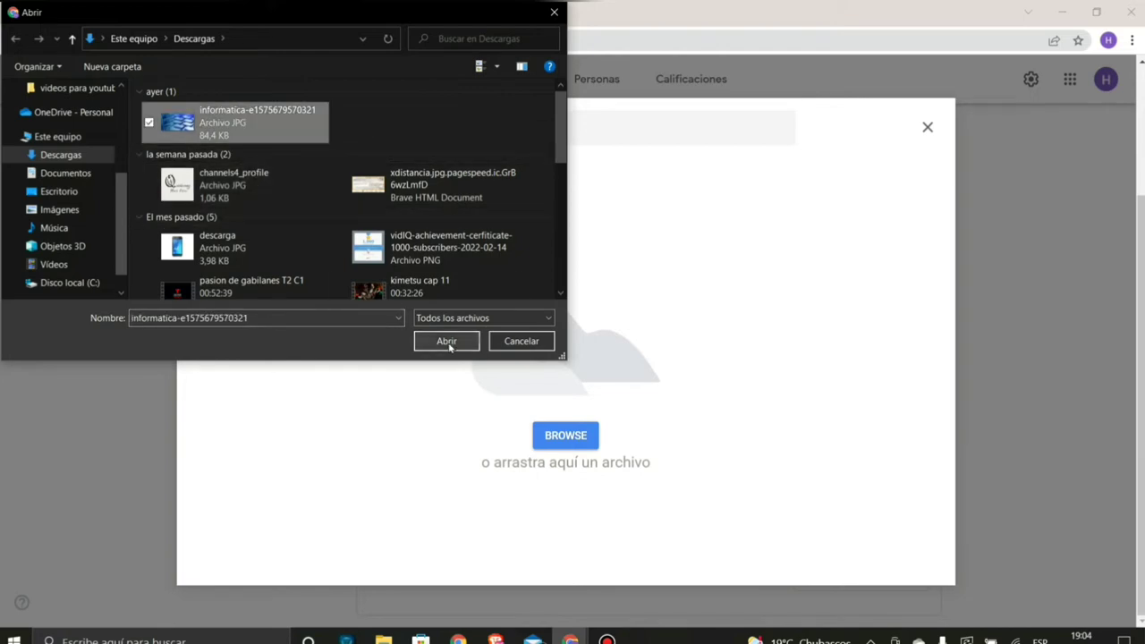
pyautogui.click(452, 342)
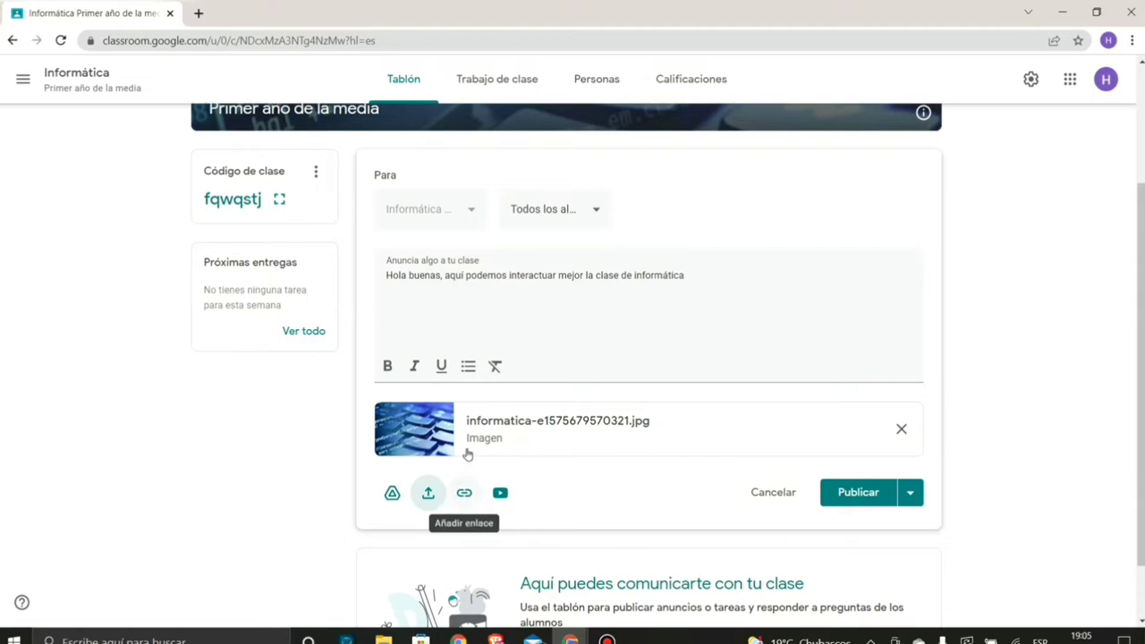
# - Search 'ultima noticia de inf' in a new tab and open the ABC technology news result
pyautogui.click(198, 13)
pyautogui.click(214, 39)
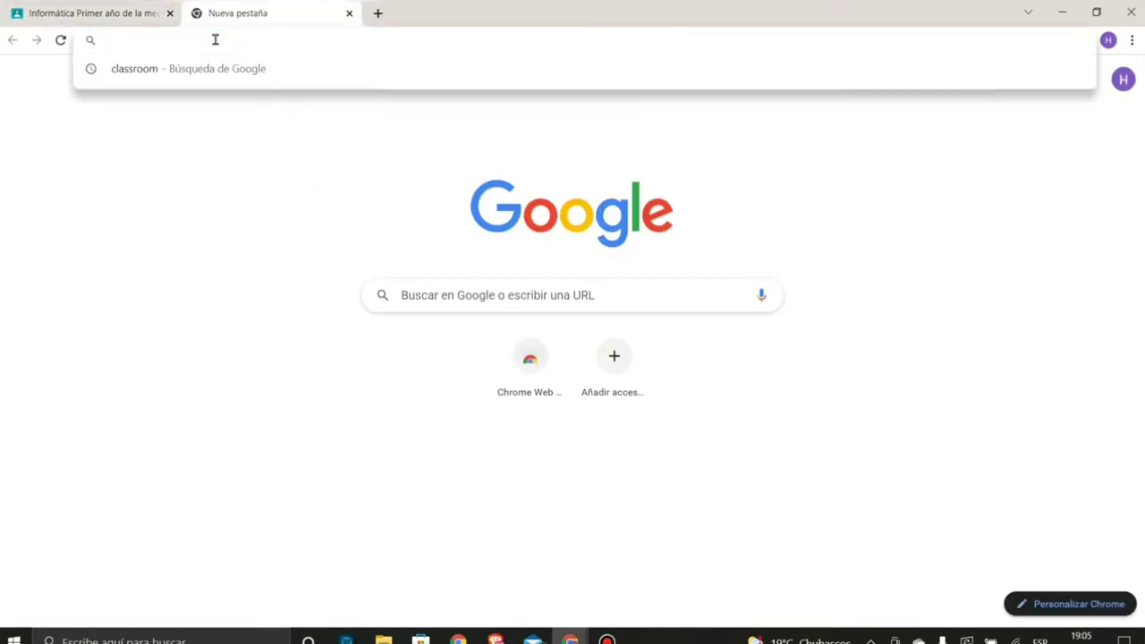
pyautogui.write('ultima noticia de inf')
pyautogui.click(274, 223)
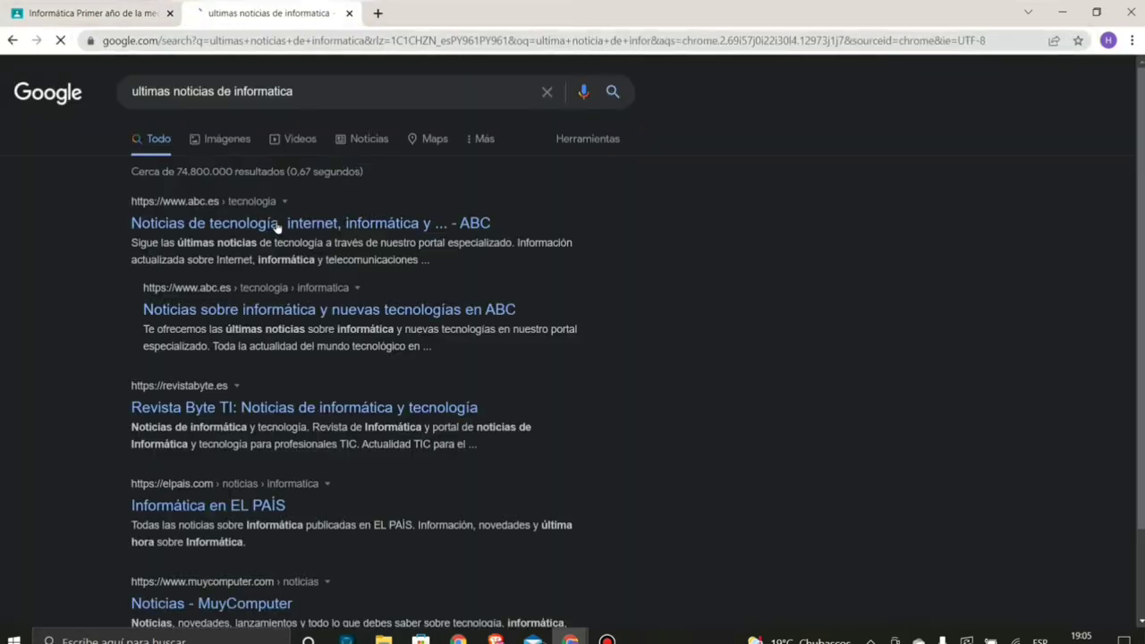
pyautogui.click(273, 224)
pyautogui.scroll(-5, 442, 220)
pyautogui.scroll(5, 443, 220)
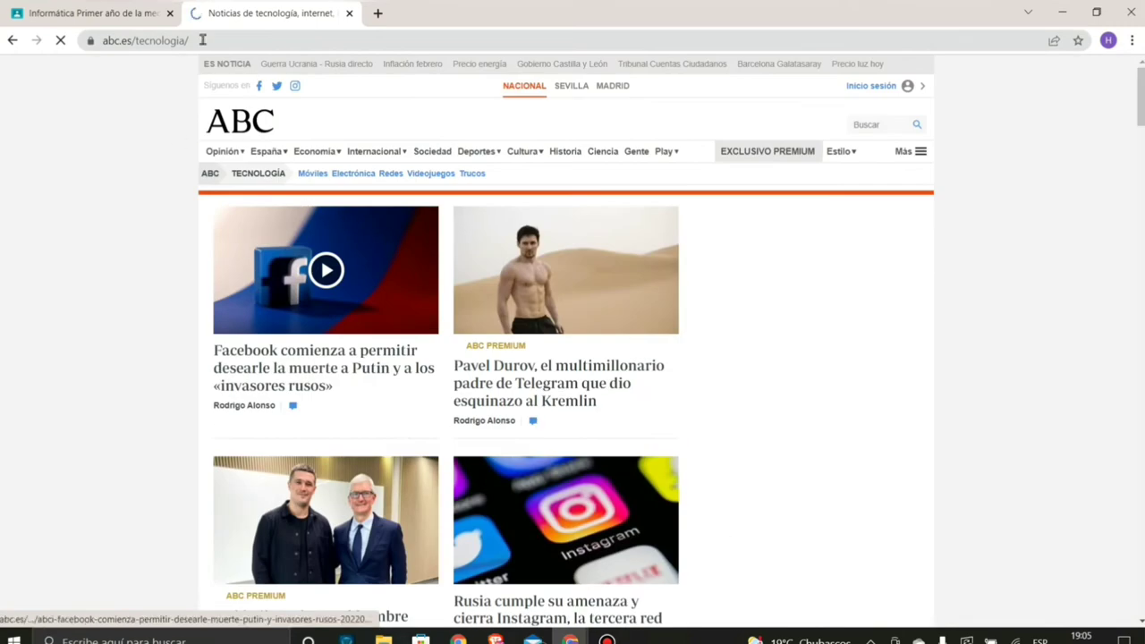
# - Copy the ABC news page address and close its tab
pyautogui.click(127, 39)
pyautogui.hotkey('ctrl', 'c')
pyautogui.rightClick(138, 41)
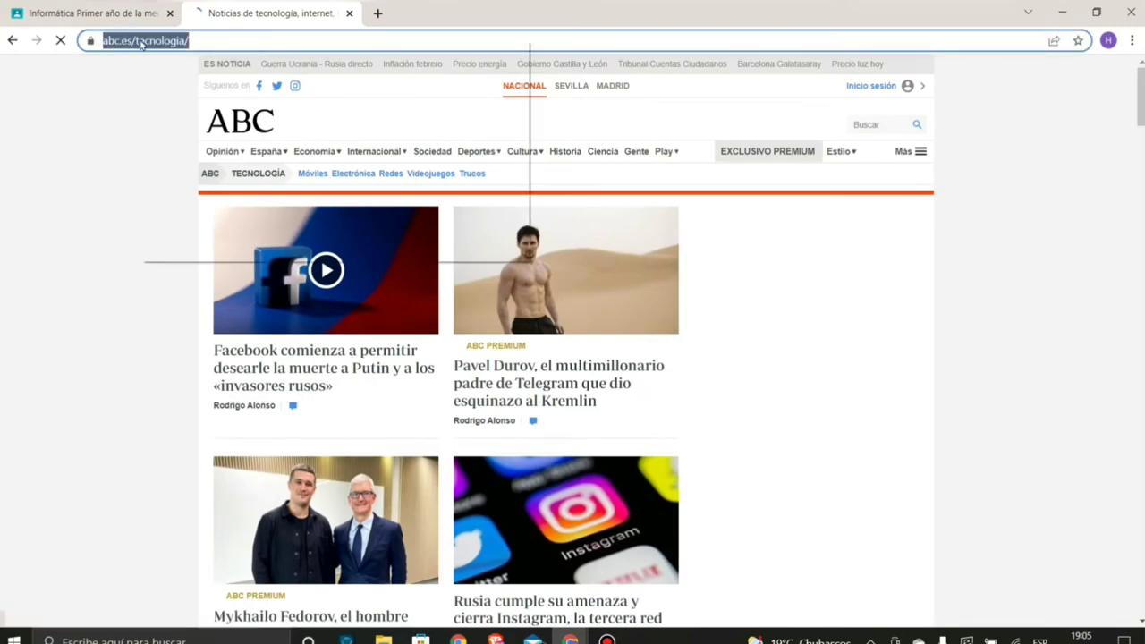
pyautogui.click(180, 125)
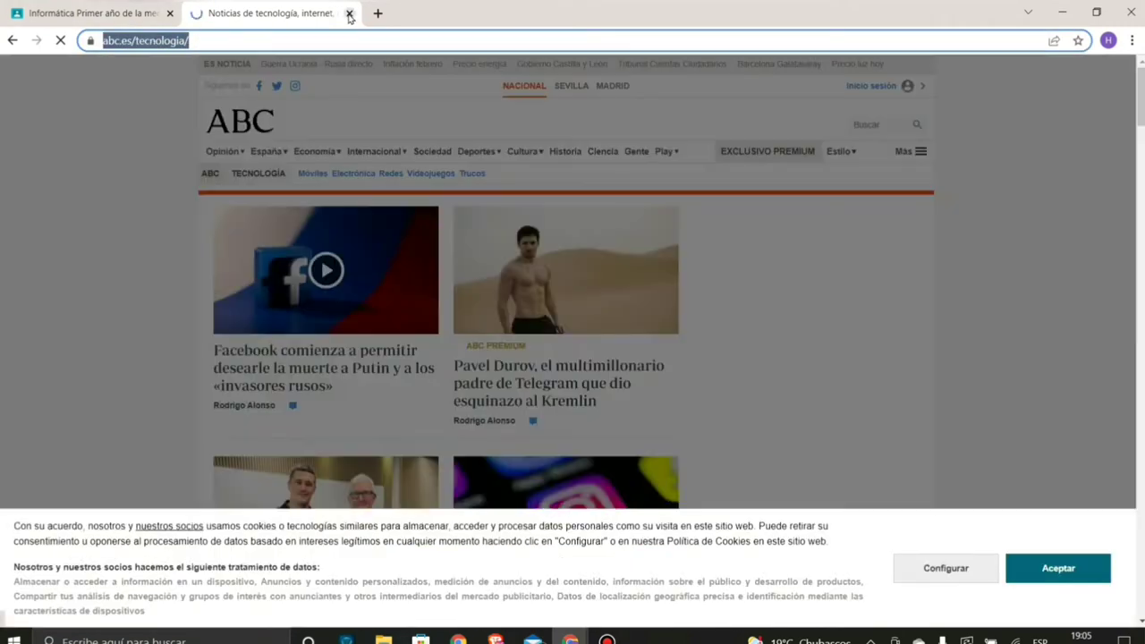
pyautogui.hotkey('ctrl', 'w')
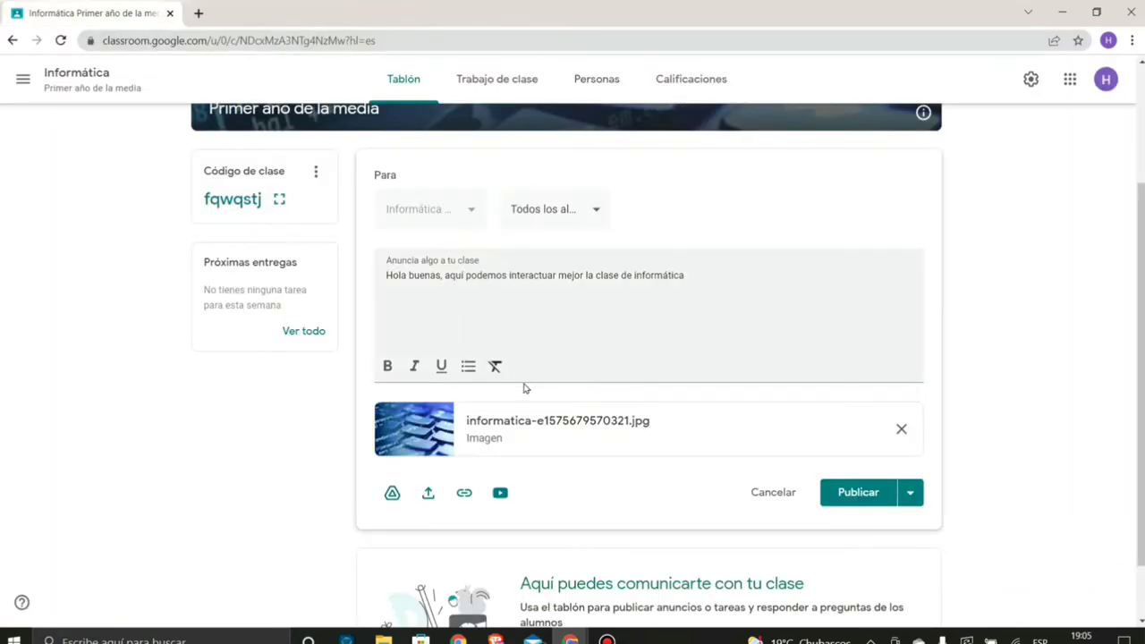
pyautogui.click(465, 494)
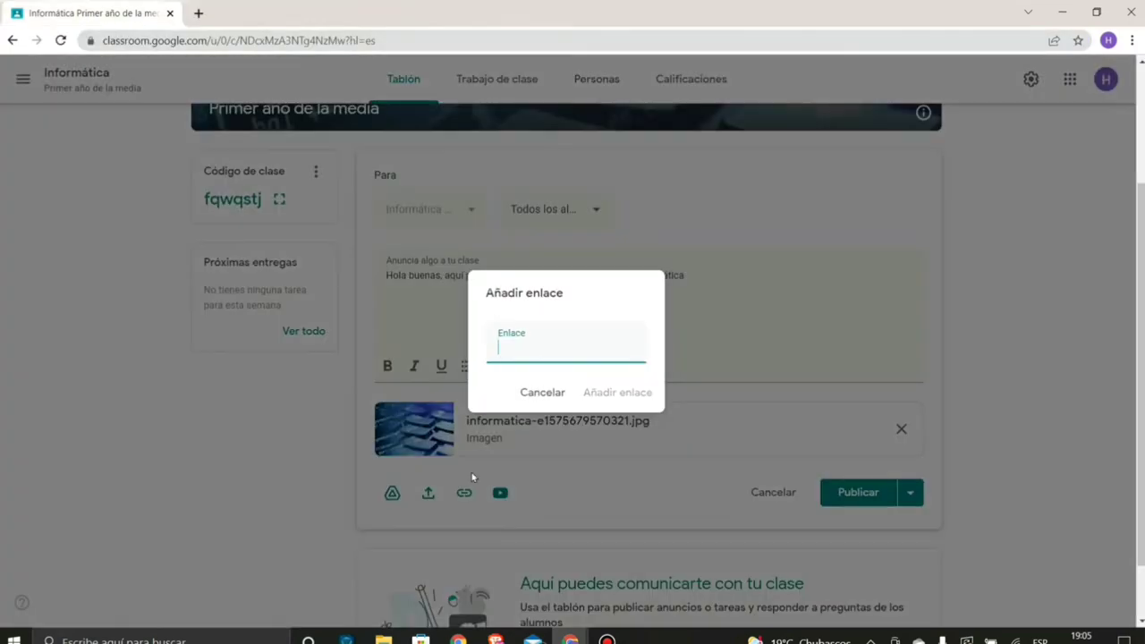
pyautogui.rightClick(537, 362)
pyautogui.click(577, 472)
pyautogui.click(608, 396)
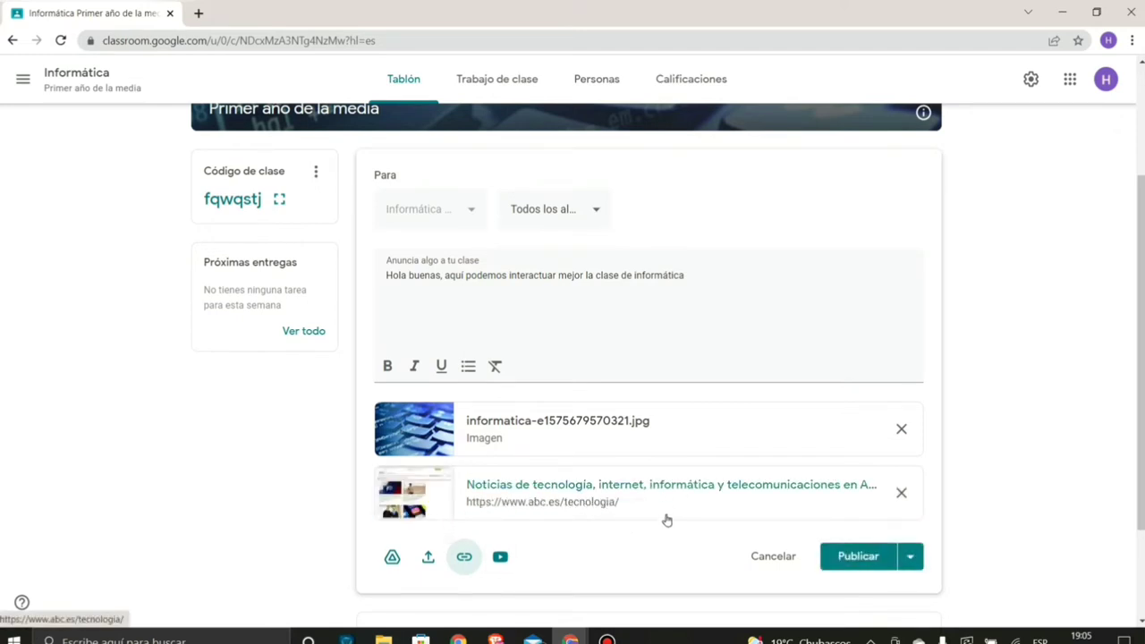
# - Search the pasted youtu.be address and attach the 'Descargar Videos de Facebook, YouTube…' video
pyautogui.click(500, 557)
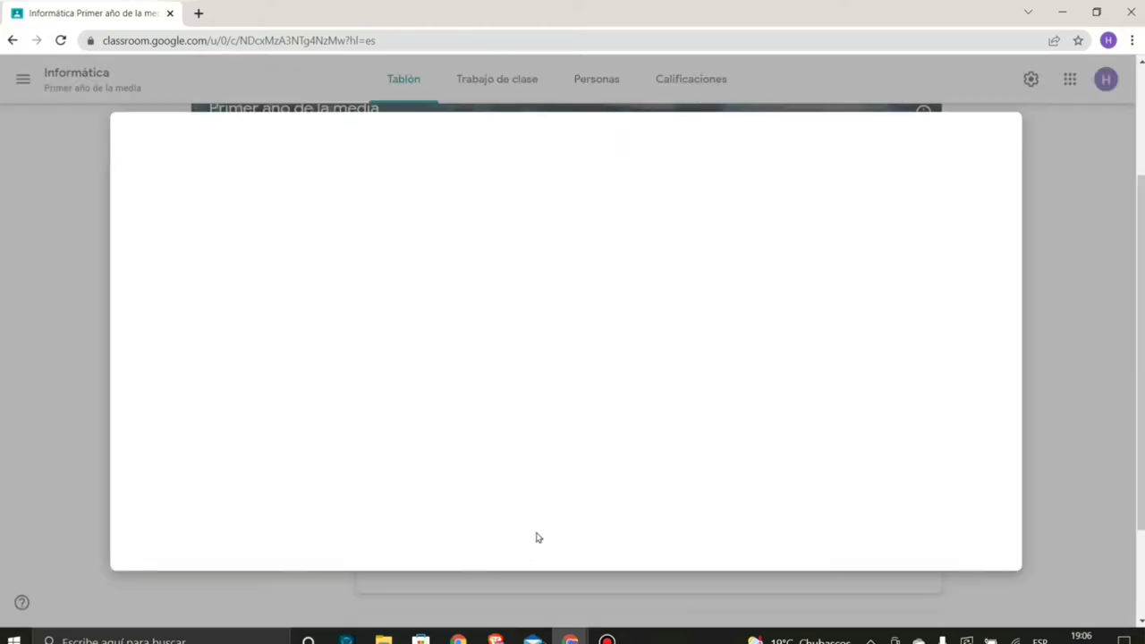
pyautogui.write('https://youtu.be/lYXmn3r1K8Q')
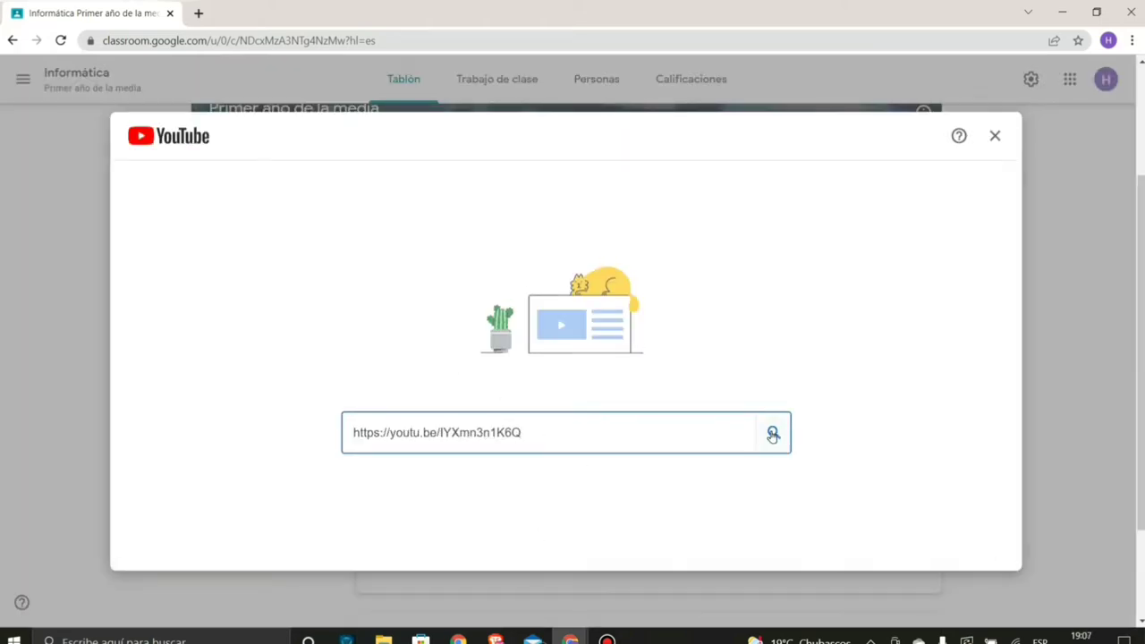
pyautogui.click(773, 433)
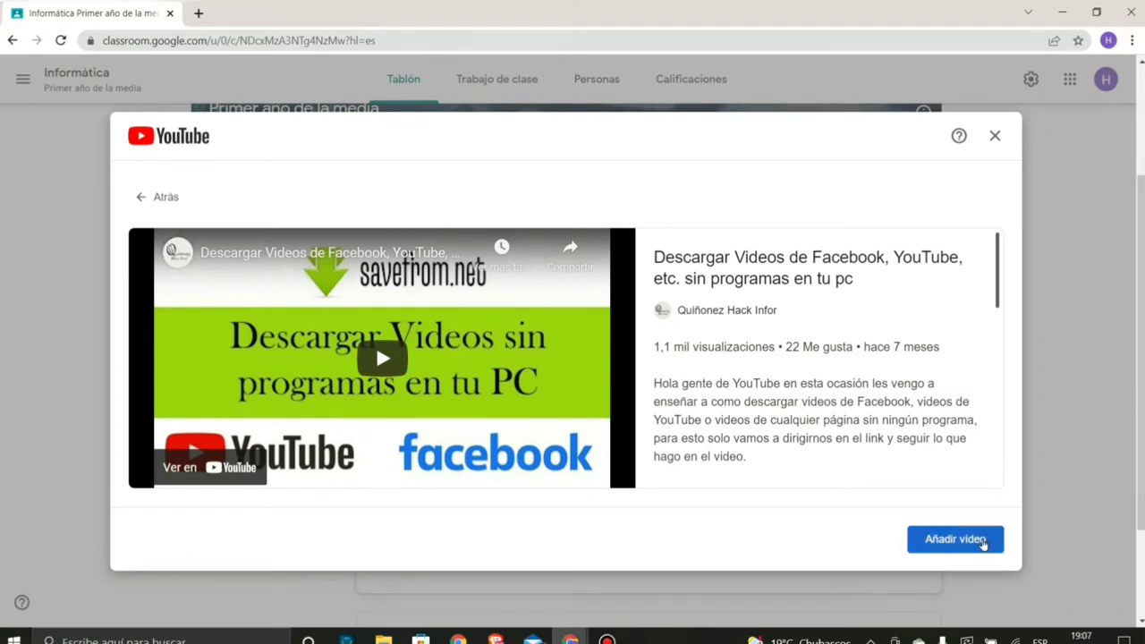
pyautogui.click(955, 539)
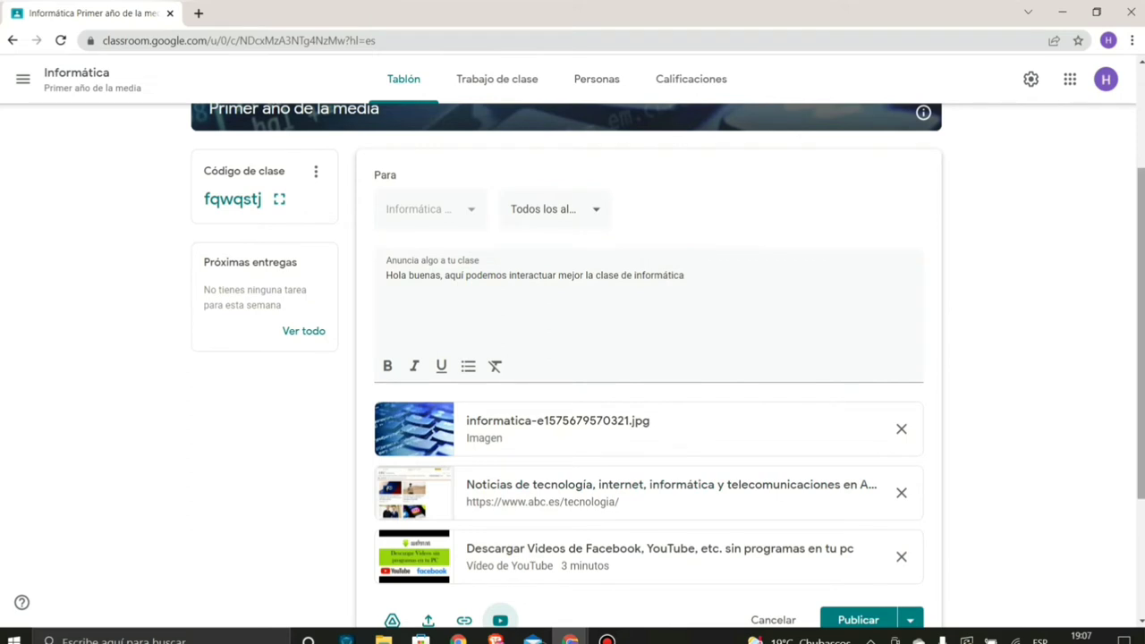
pyautogui.moveTo(1140, 315); pyautogui.dragTo(1140, 295)
pyautogui.scroll(-1, 1137, 299)
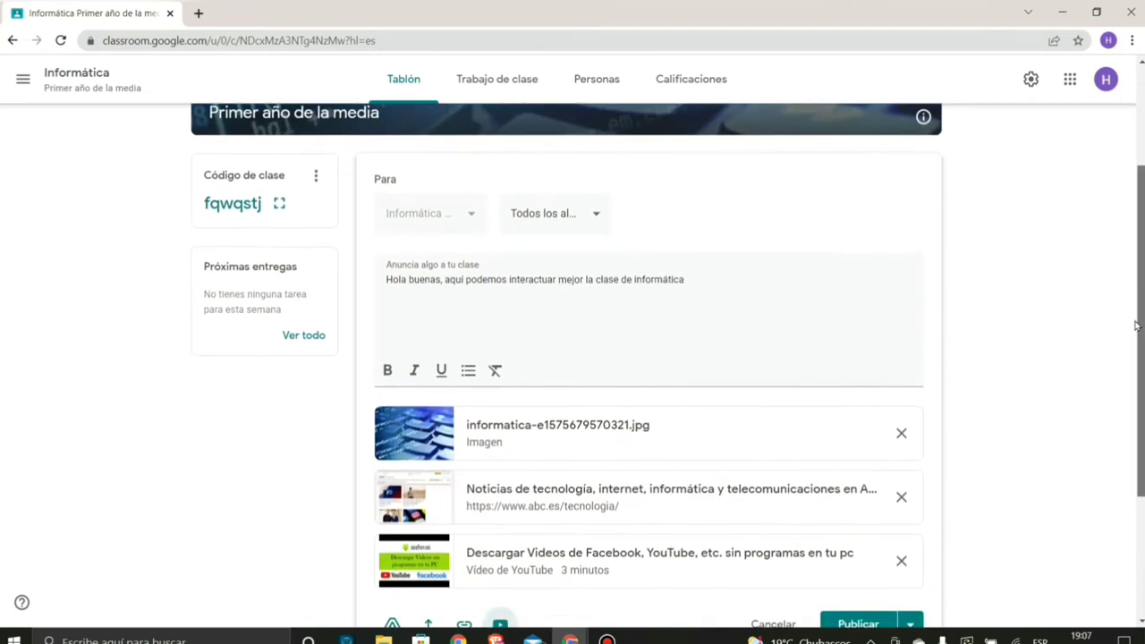
pyautogui.scroll(2, 1131, 304)
pyautogui.scroll(-1, 1128, 307)
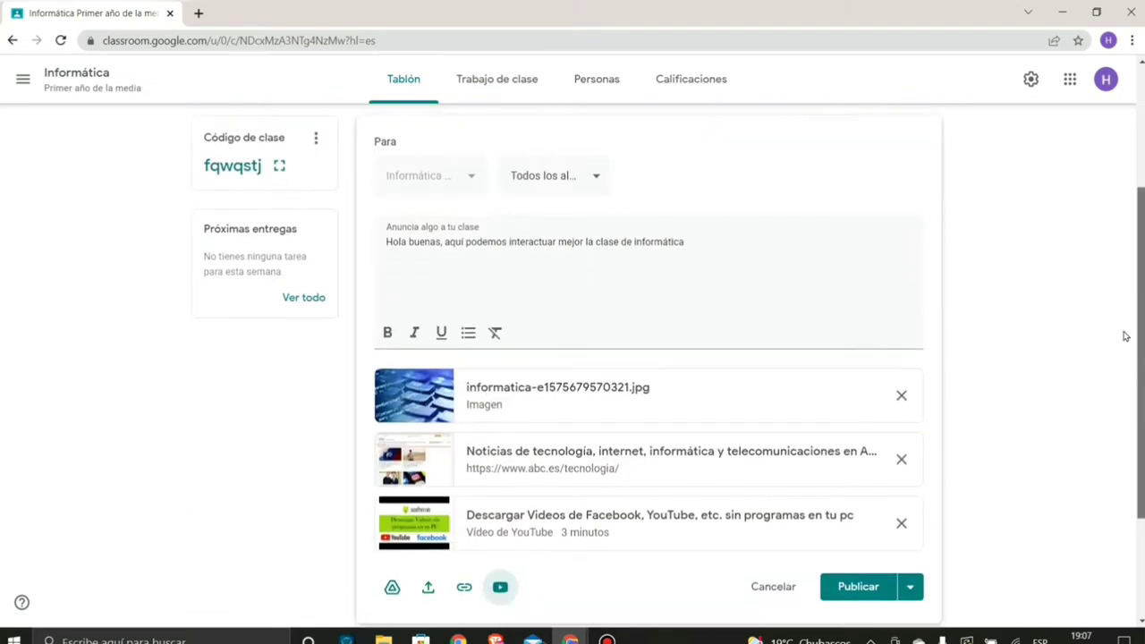
# - Remove the ABC news link and publish the announcement to the Informática stream
pyautogui.click(902, 458)
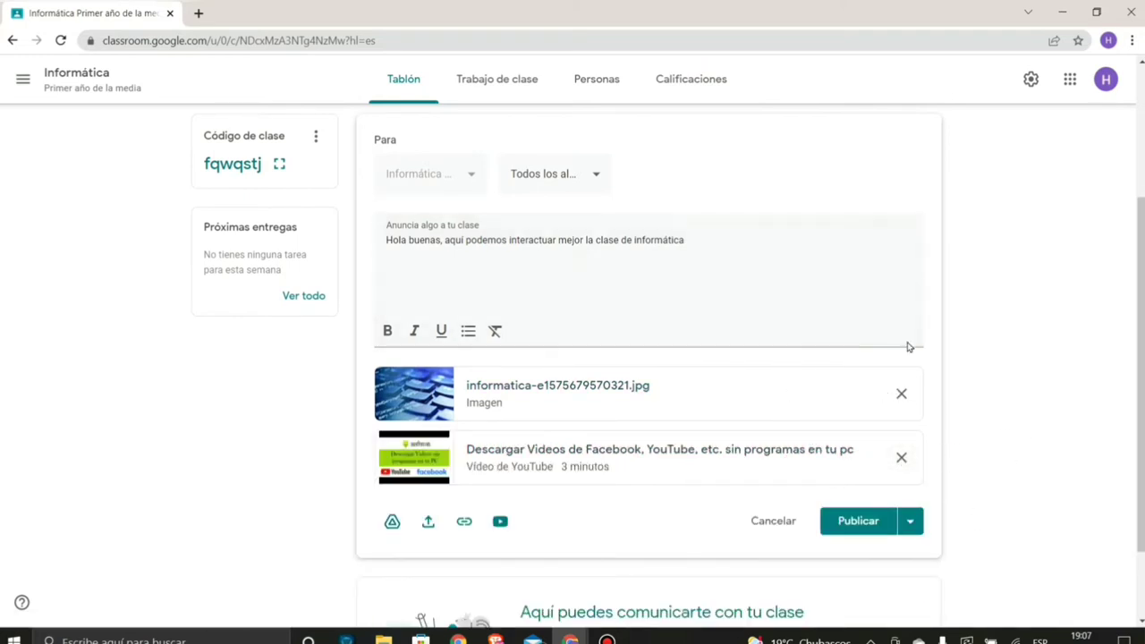
pyautogui.scroll(-1, 907, 347)
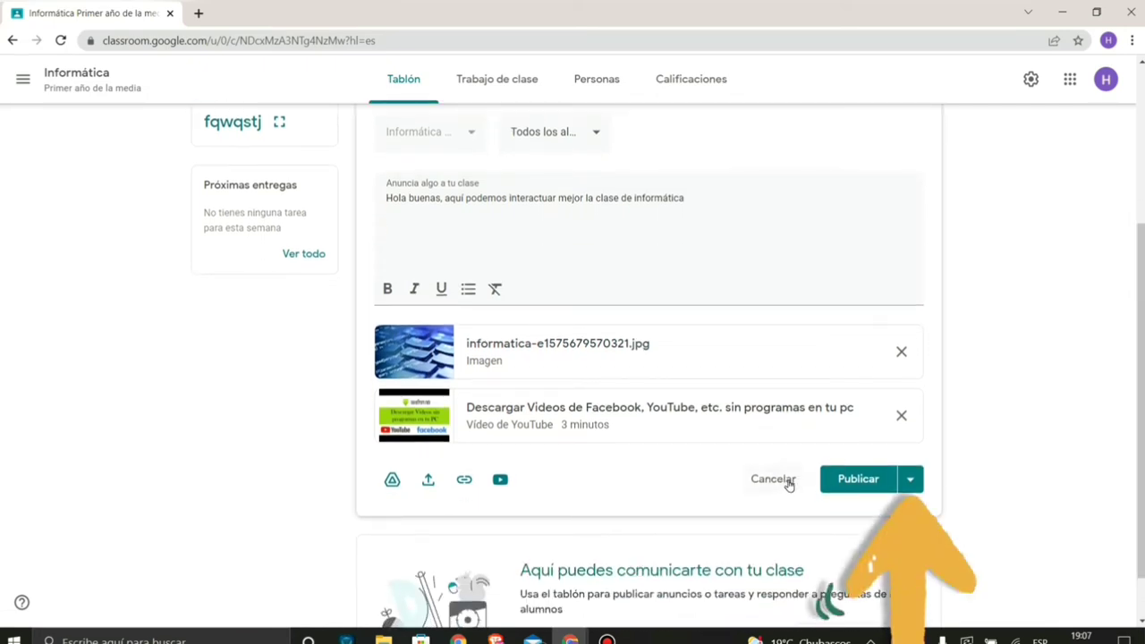
pyautogui.click(911, 482)
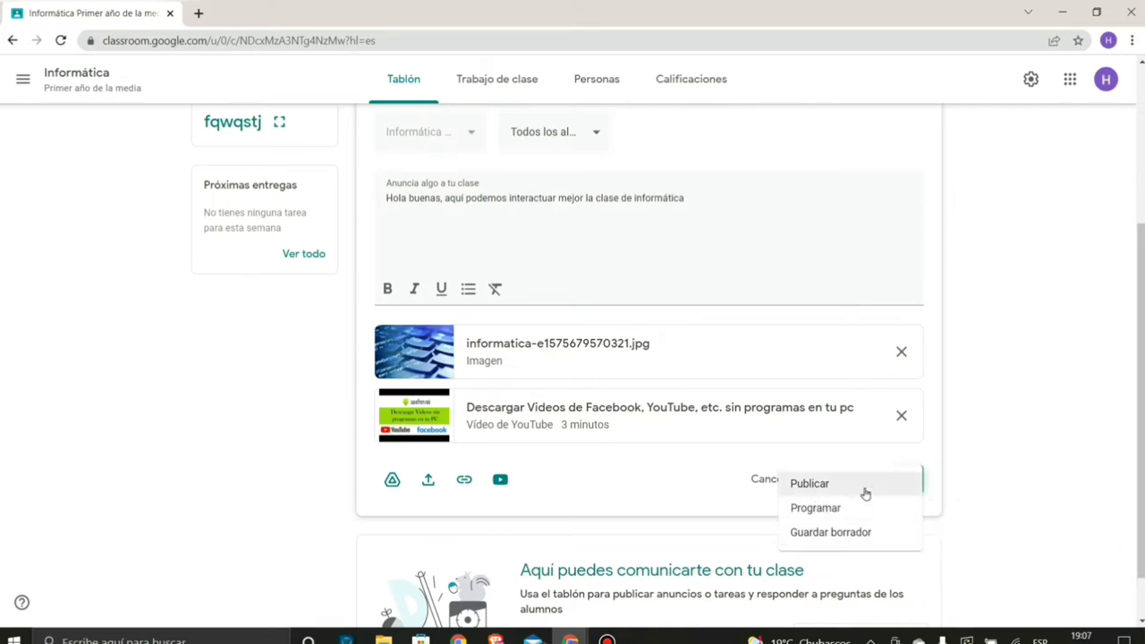
pyautogui.click(828, 485)
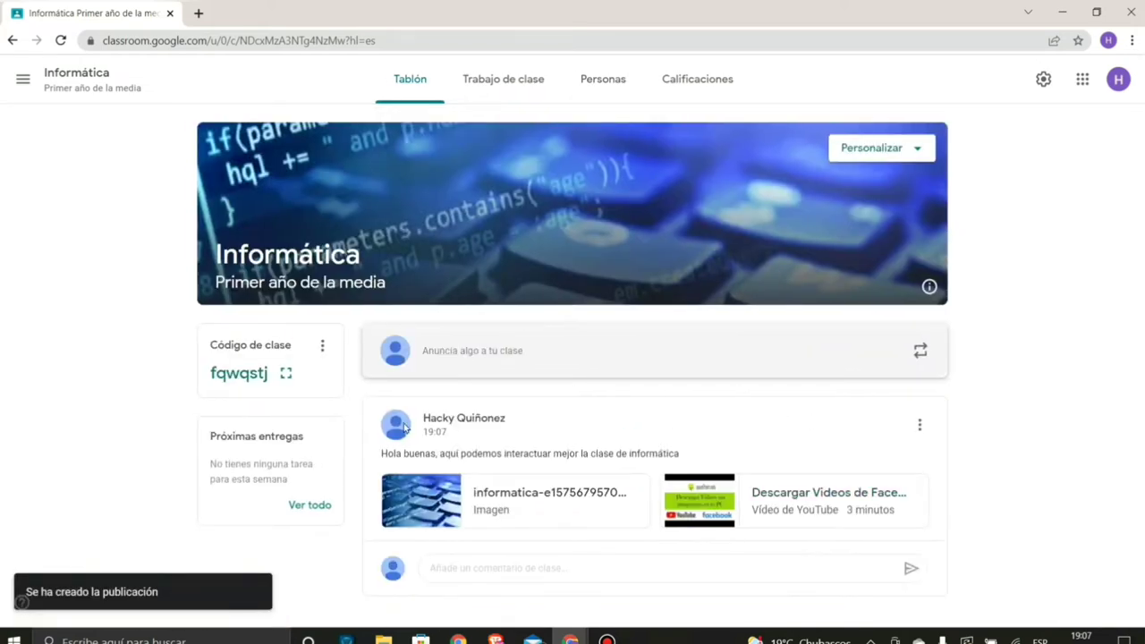
pyautogui.moveTo(382, 453); pyautogui.dragTo(700, 455)
pyautogui.click(703, 456)
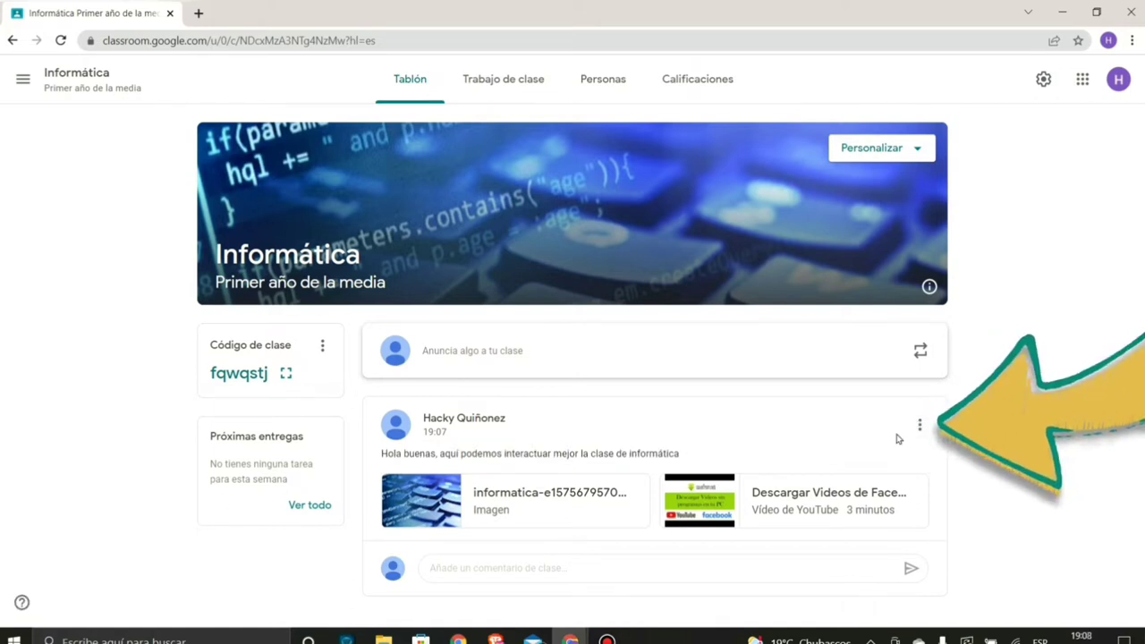
pyautogui.click(919, 426)
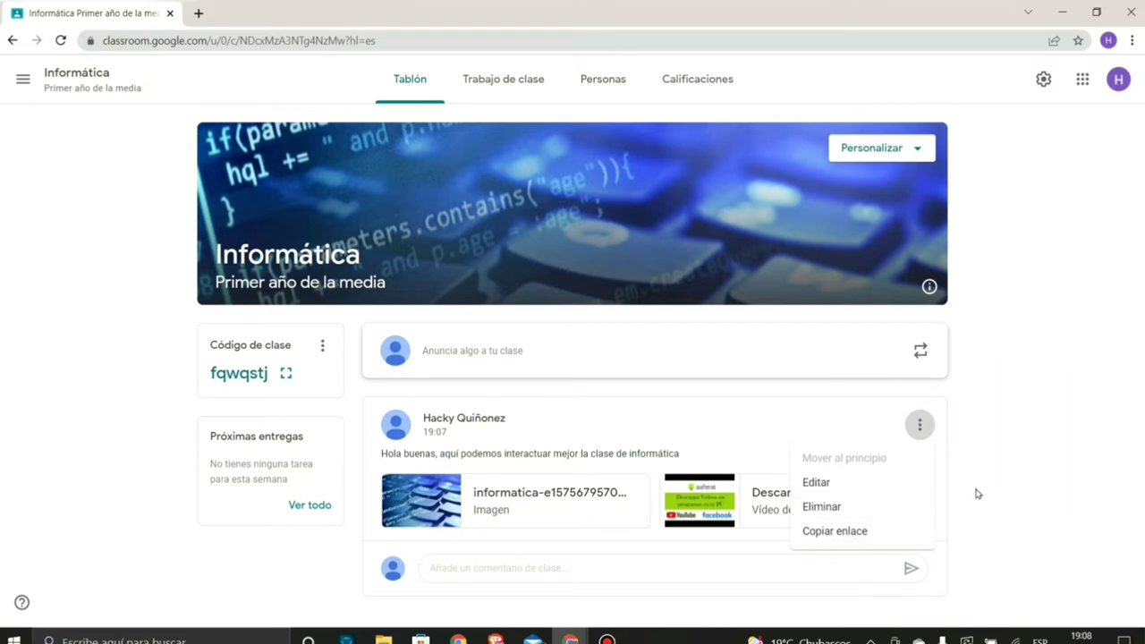
pyautogui.click(974, 493)
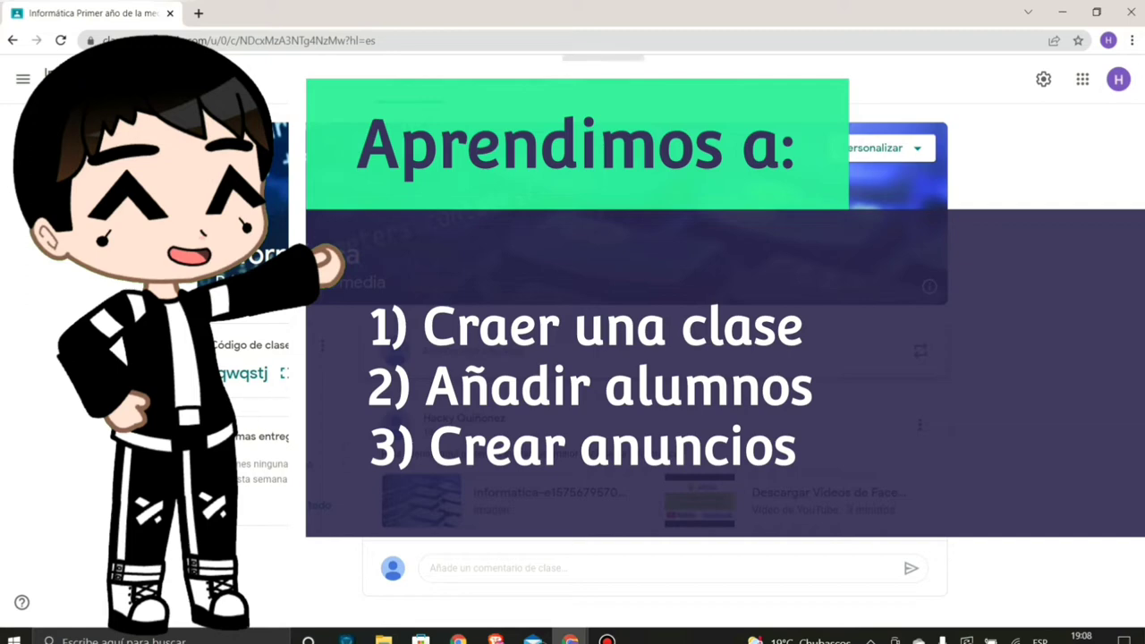
pyautogui.click(23, 79)
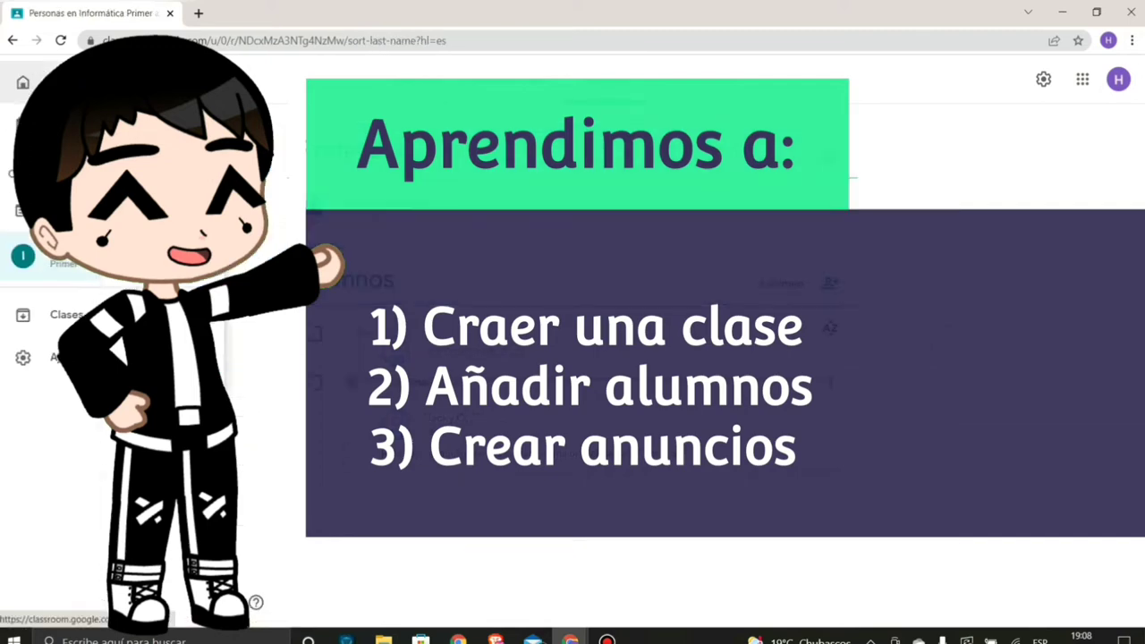
pyautogui.click(45, 257)
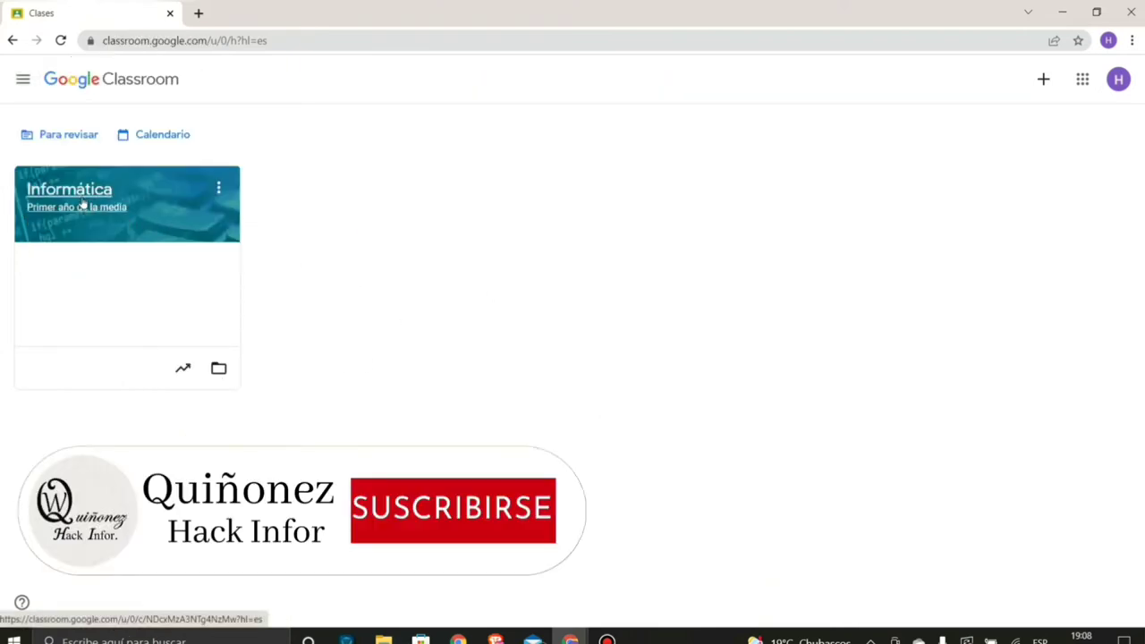
pyautogui.click(82, 205)
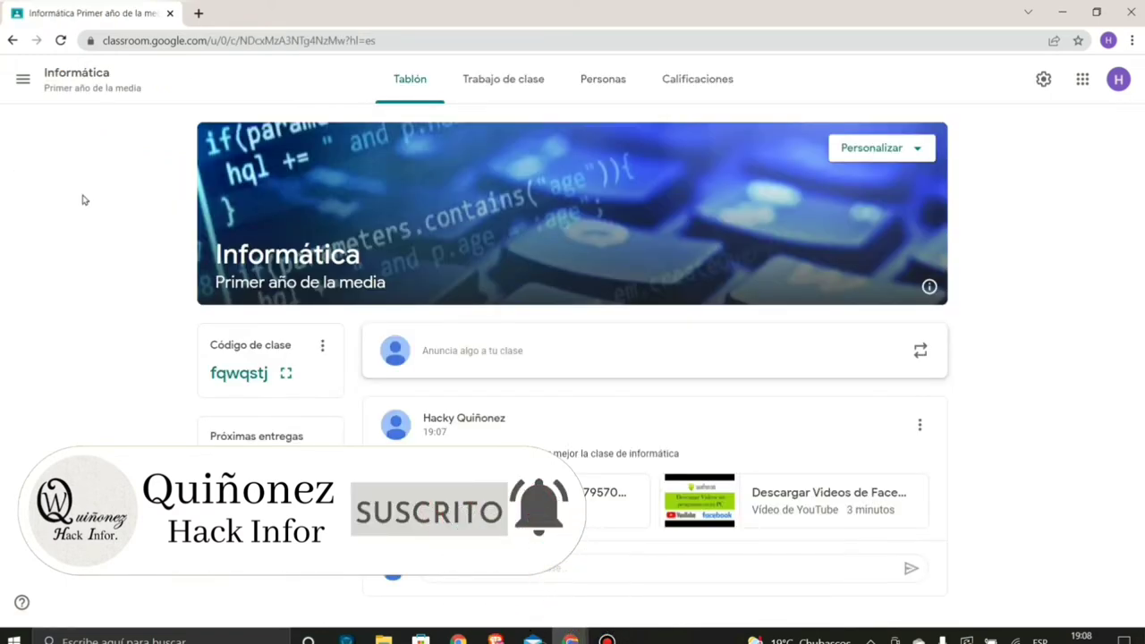
# - View Personas, cancel the student invite, go back to Tablón, and minimize Chrome
pyautogui.click(603, 83)
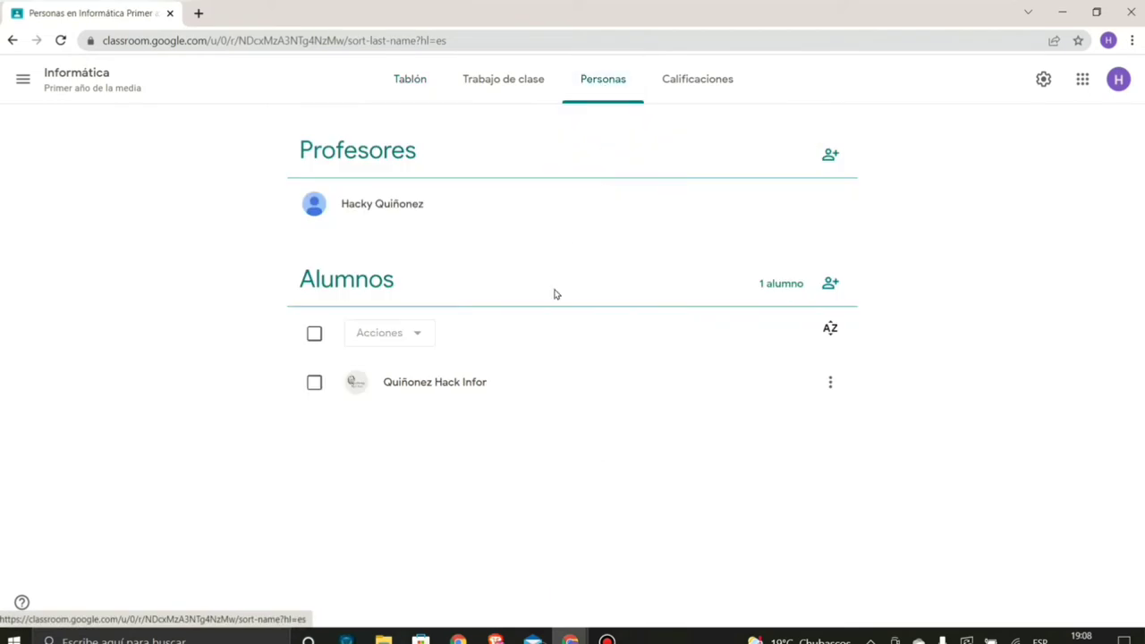
pyautogui.click(831, 284)
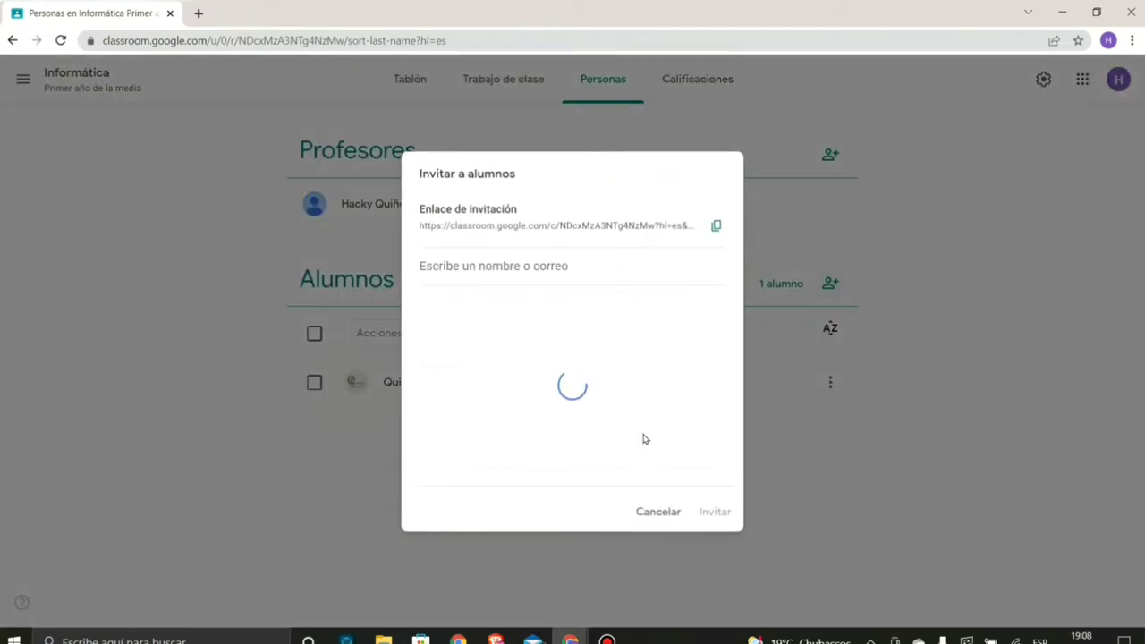
pyautogui.click(650, 497)
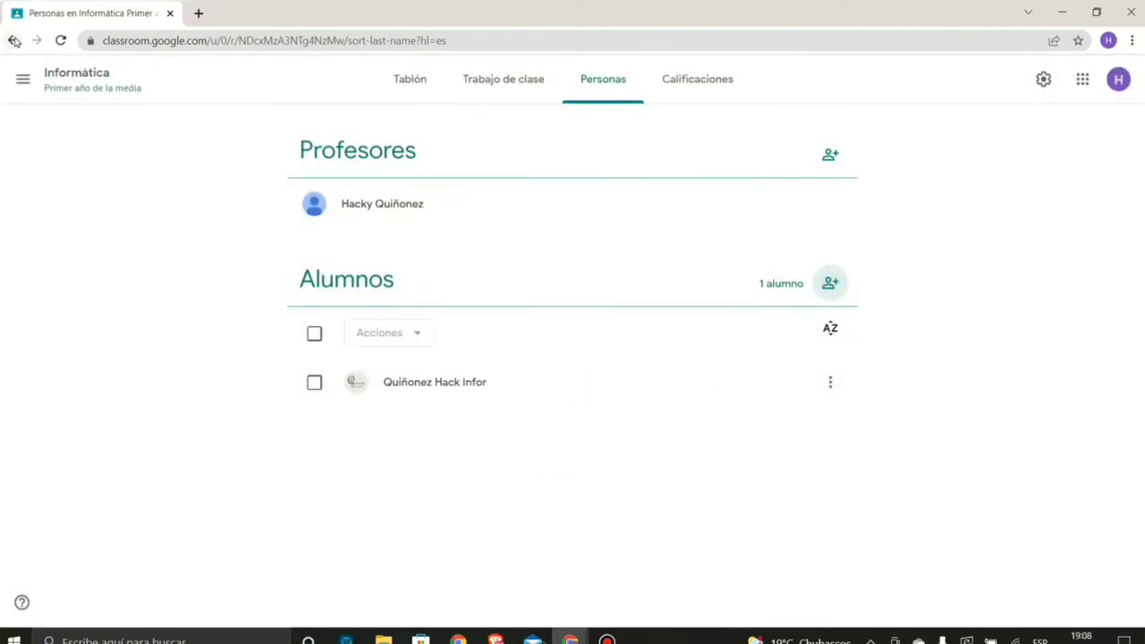
pyautogui.click(407, 89)
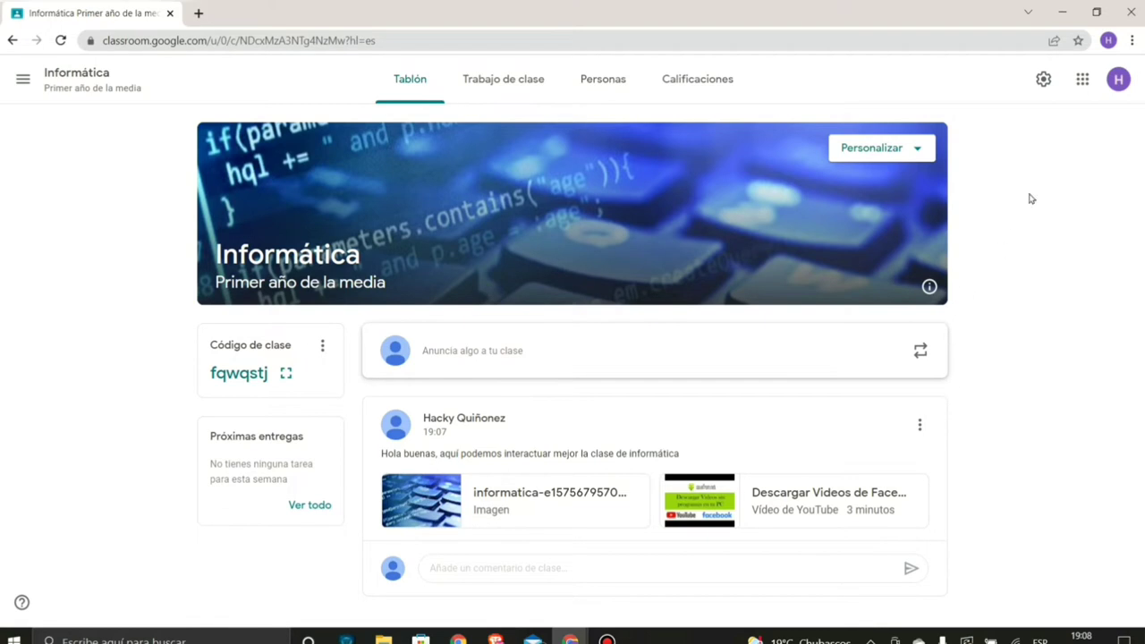
pyautogui.click(1061, 12)
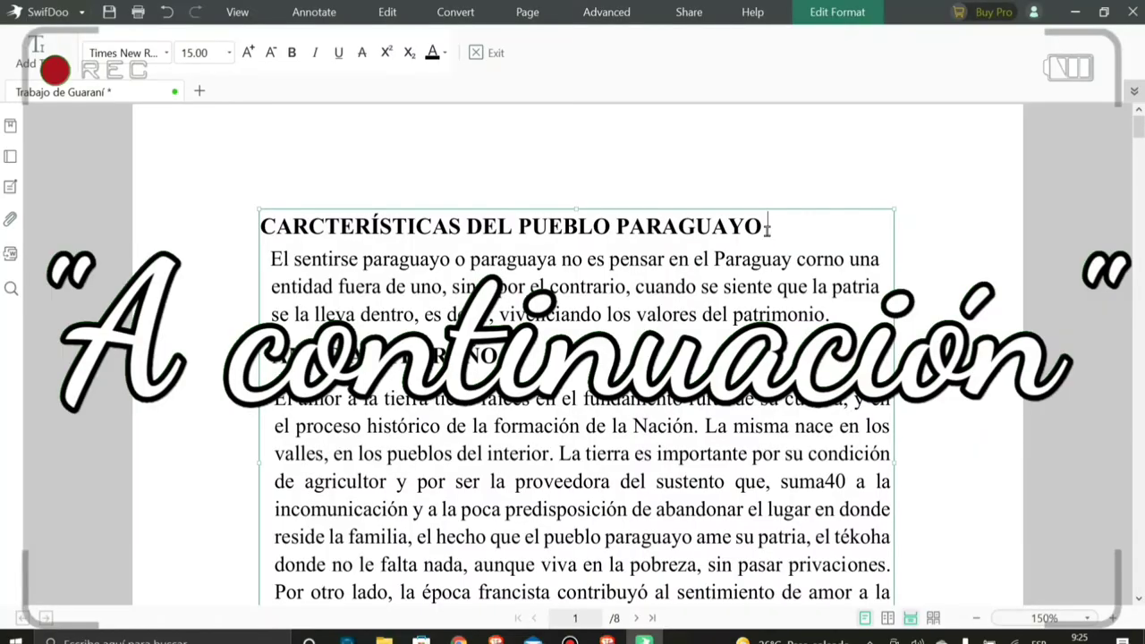
# - Append 2022 after PARAGUAYO in the title and add the line 'Suscribance al canal' below it
pyautogui.click(766, 228)
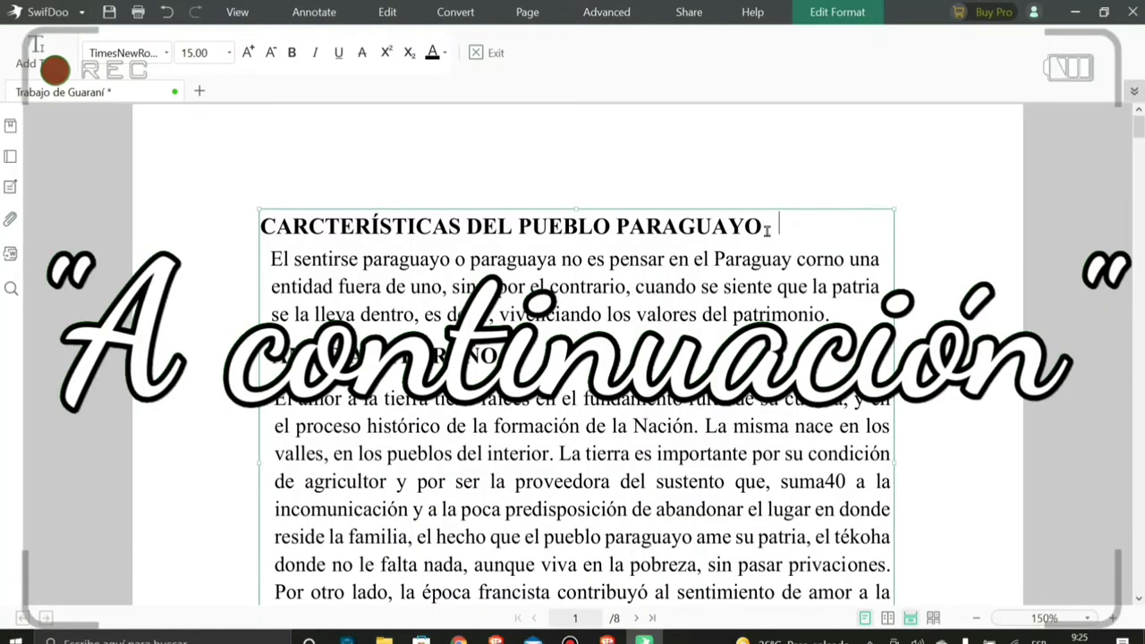
pyautogui.write('2022')
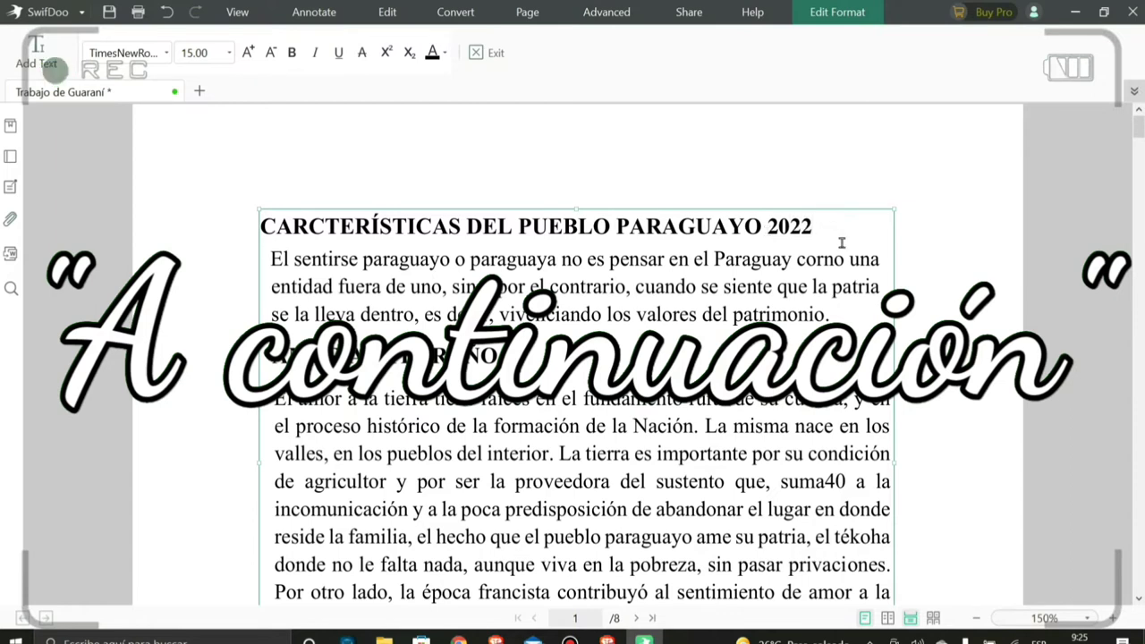
pyautogui.press('Return')
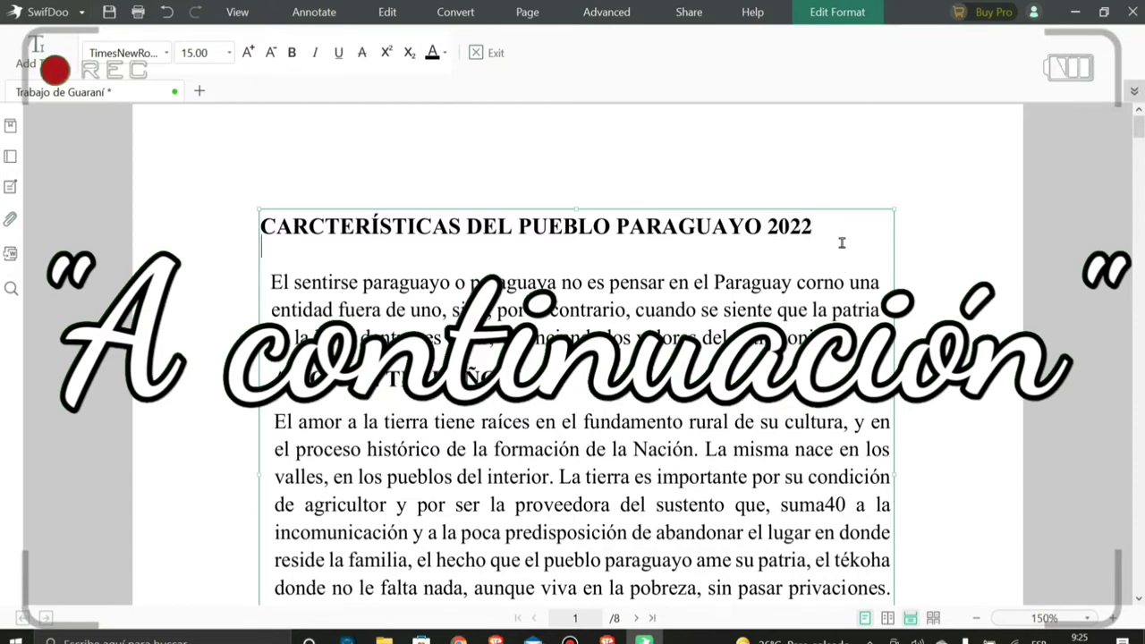
pyautogui.write('Suscri')
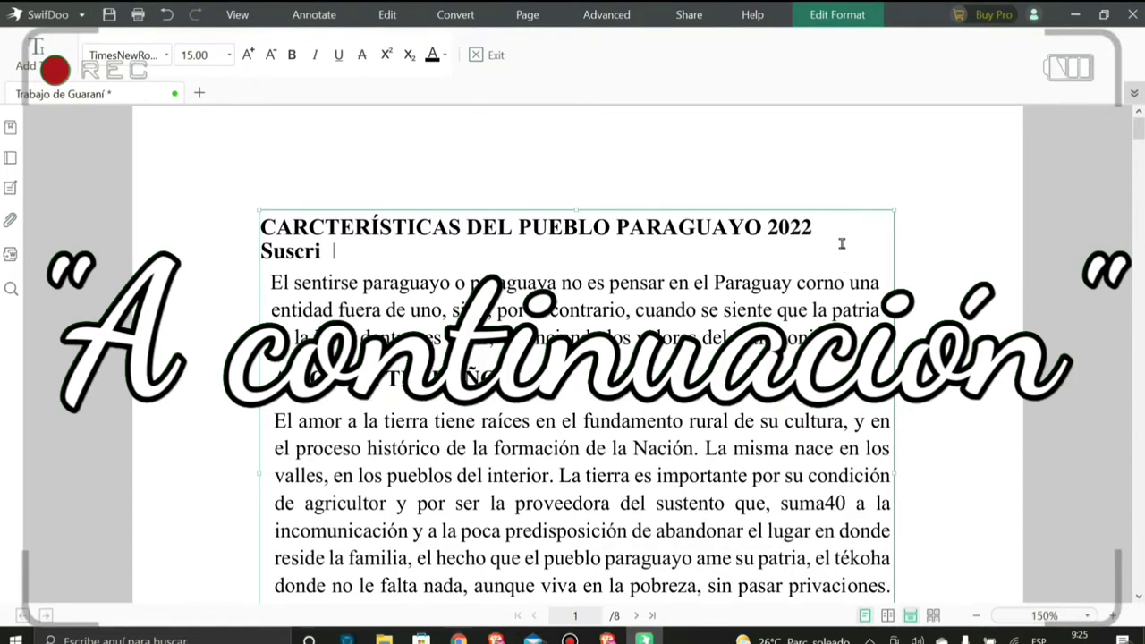
pyautogui.write('bance al canal')
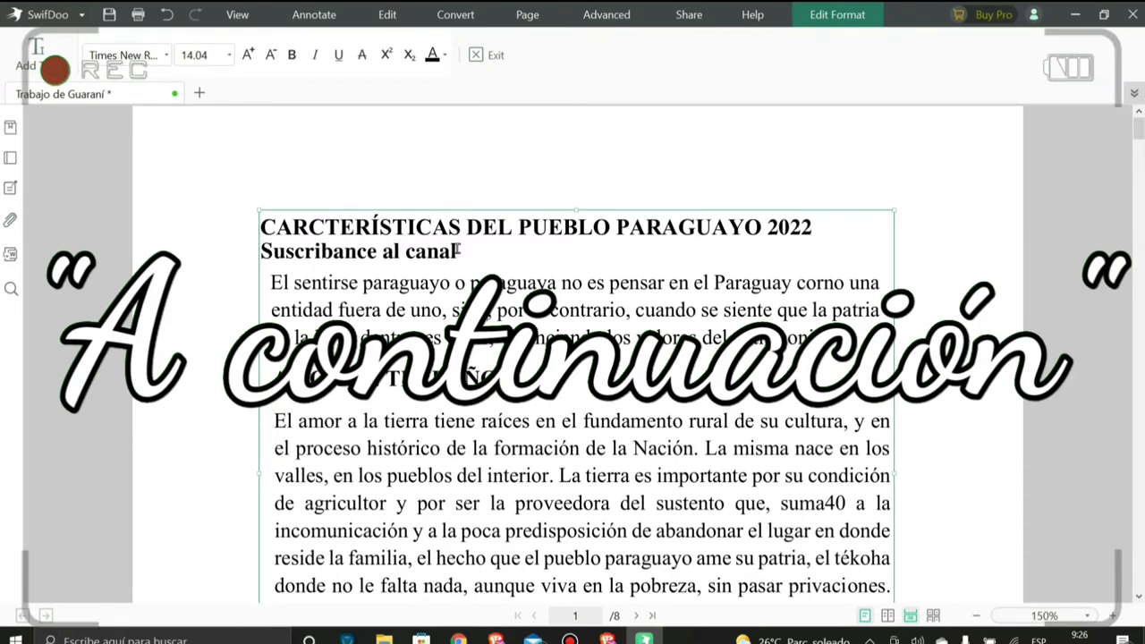
pyautogui.moveTo(460, 252); pyautogui.dragTo(458, 251)
pyautogui.click(466, 252)
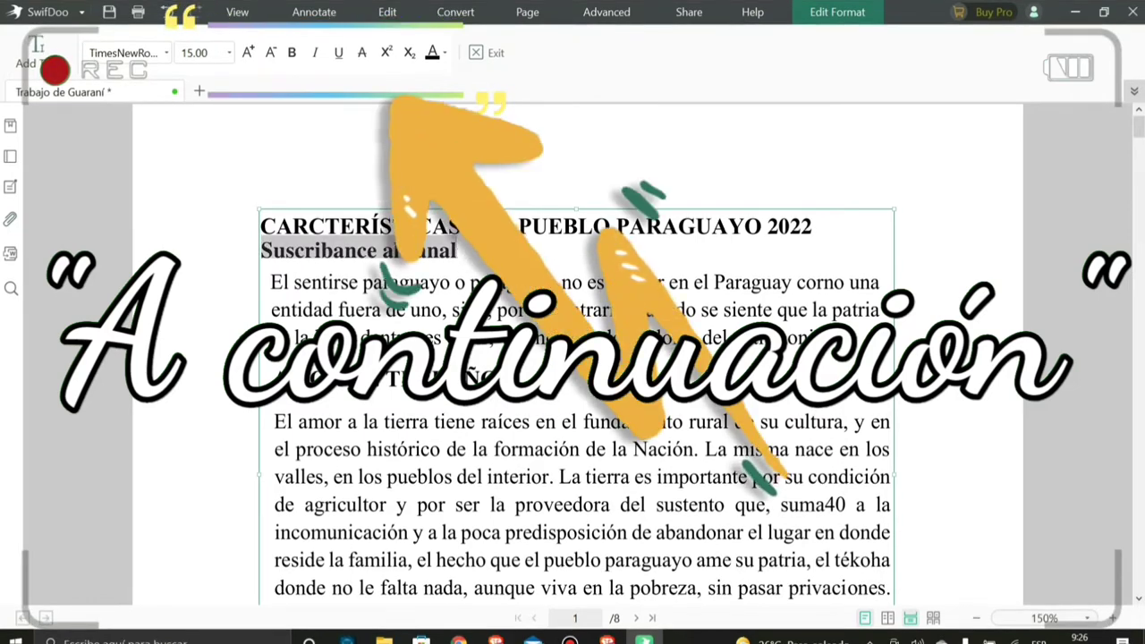
pyautogui.click(444, 52)
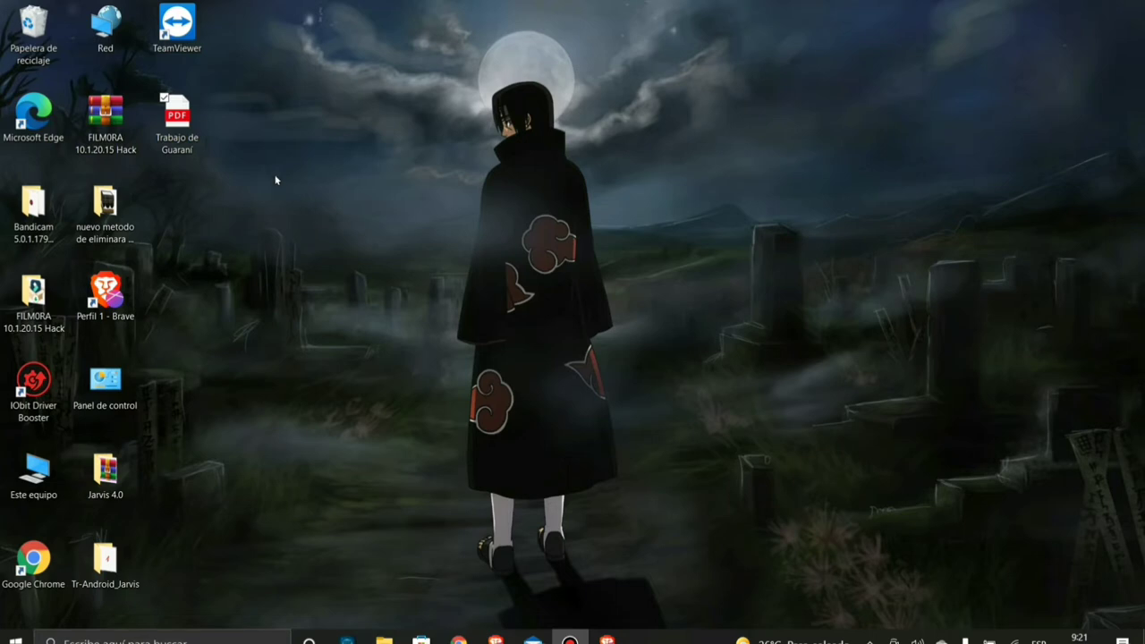
# - Open Trabajo de Guaraní.pdf from the desktop in Google Chrome and scroll through its pages
pyautogui.moveTo(166, 142); pyautogui.dragTo(376, 236)
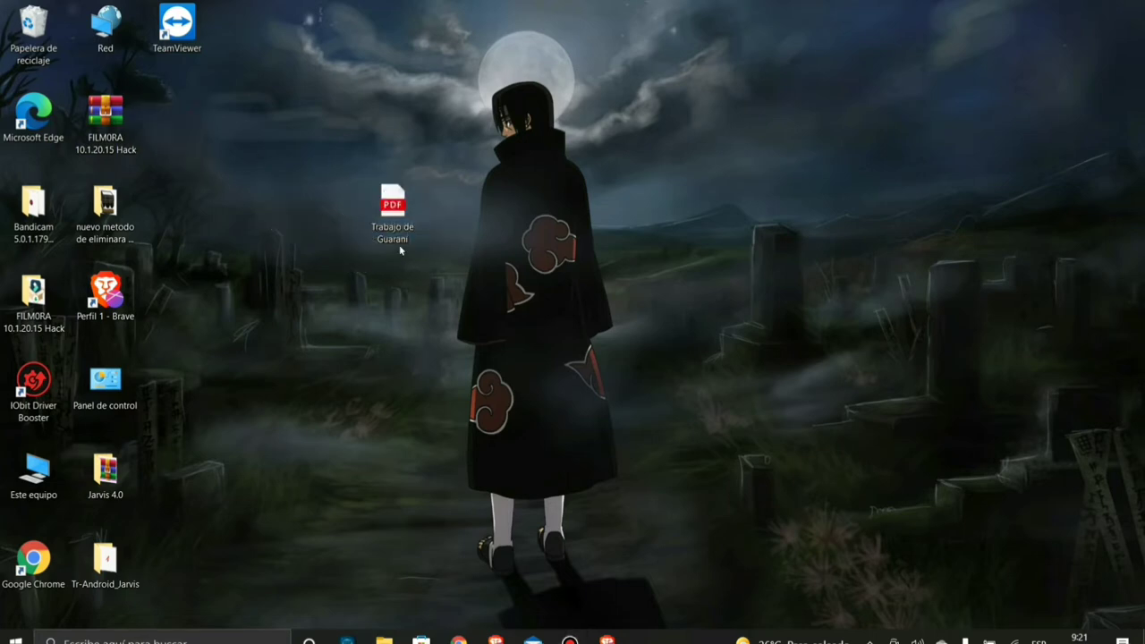
pyautogui.rightClick(389, 213)
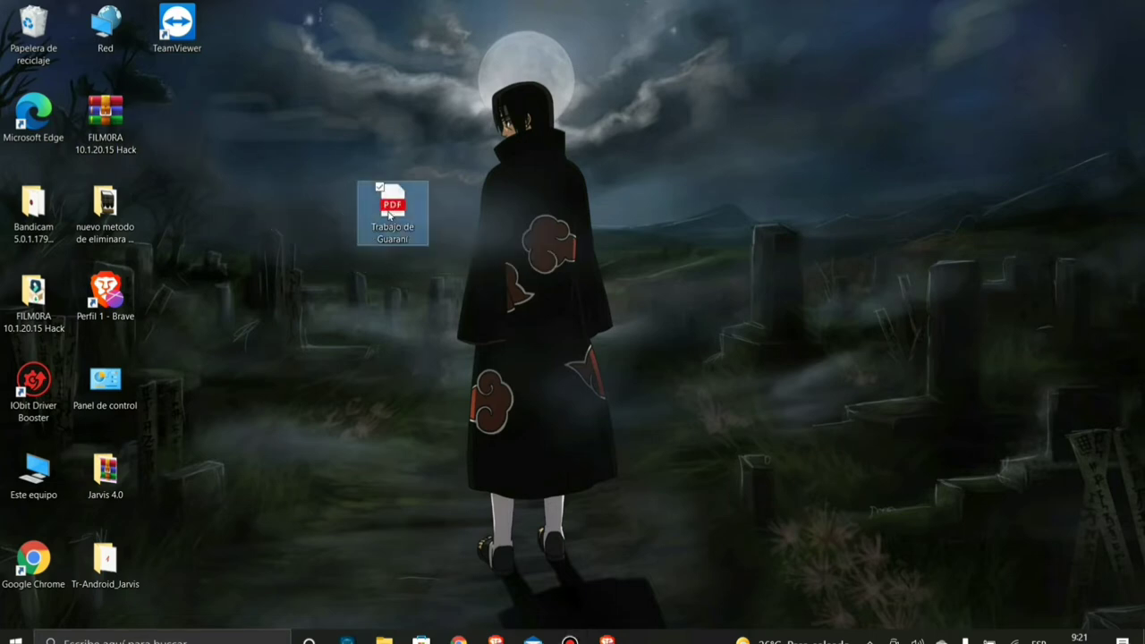
pyautogui.moveTo(306, 292)
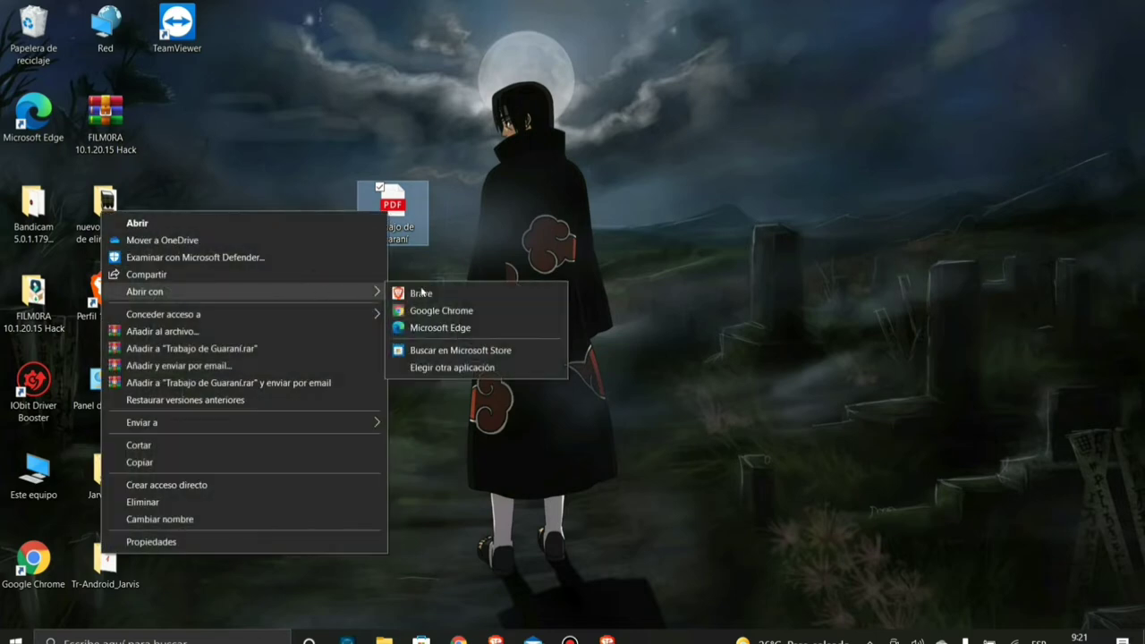
pyautogui.click(422, 310)
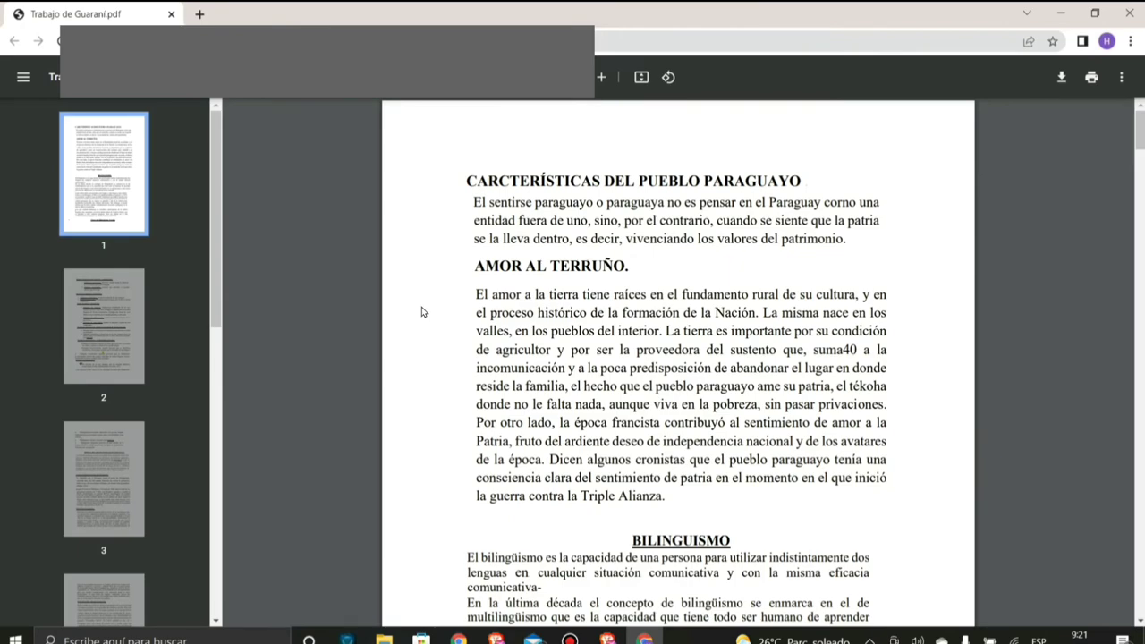
pyautogui.scroll(-15, 439, 322)
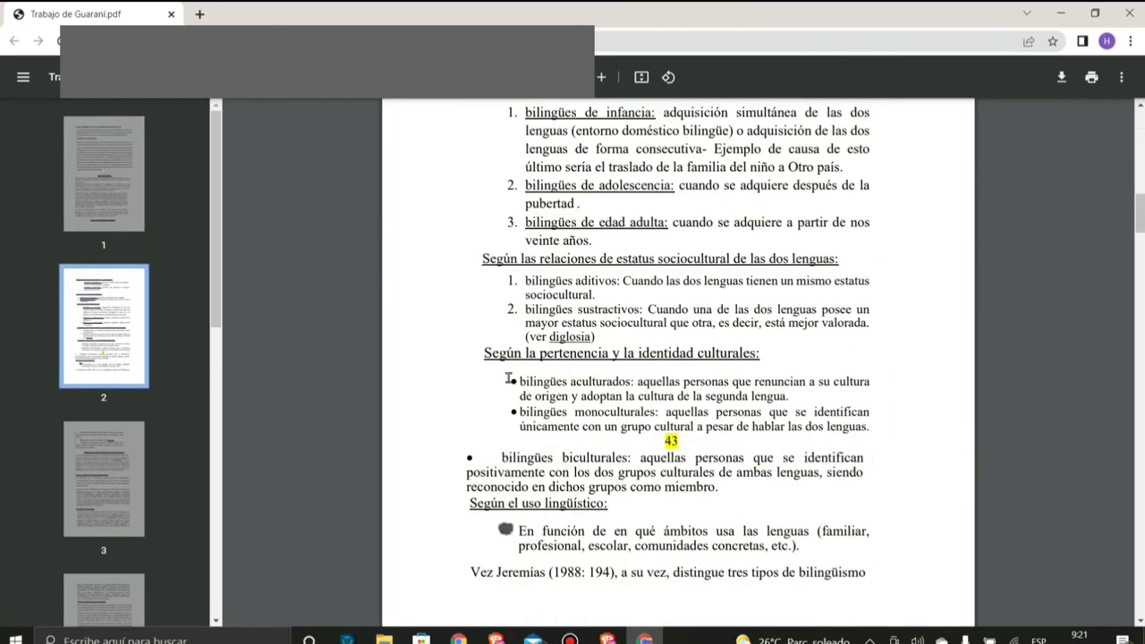
pyautogui.scroll(-3, 533, 342)
pyautogui.scroll(20, 626, 313)
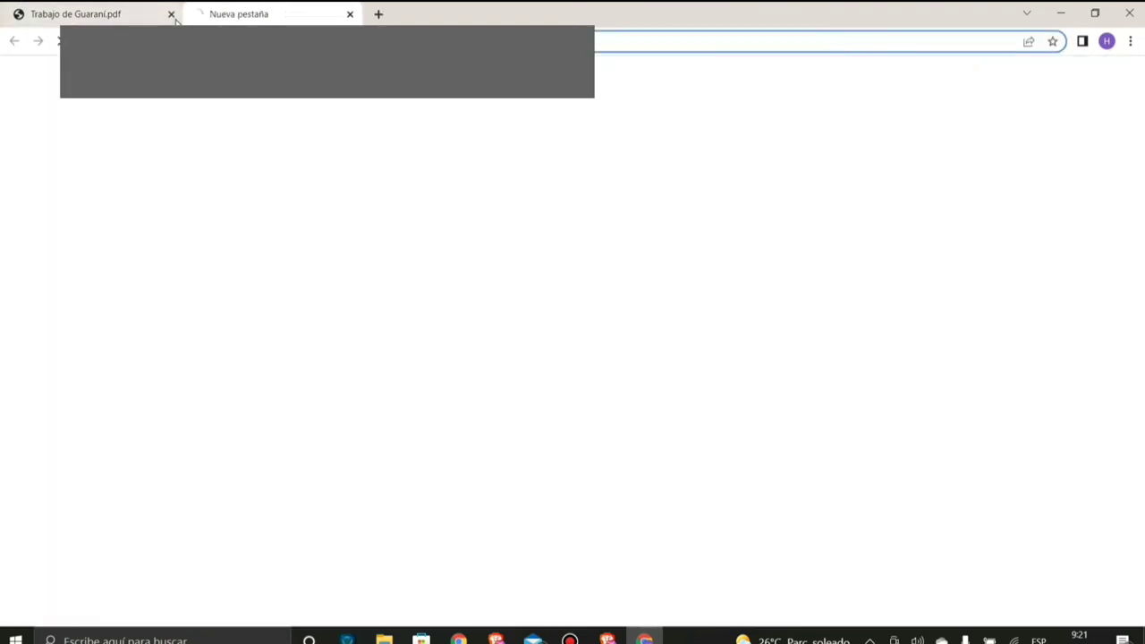
# - Close the PDF tab and load the pasted SwifDoo installer download link in a new tab
pyautogui.click(200, 14)
pyautogui.click(170, 14)
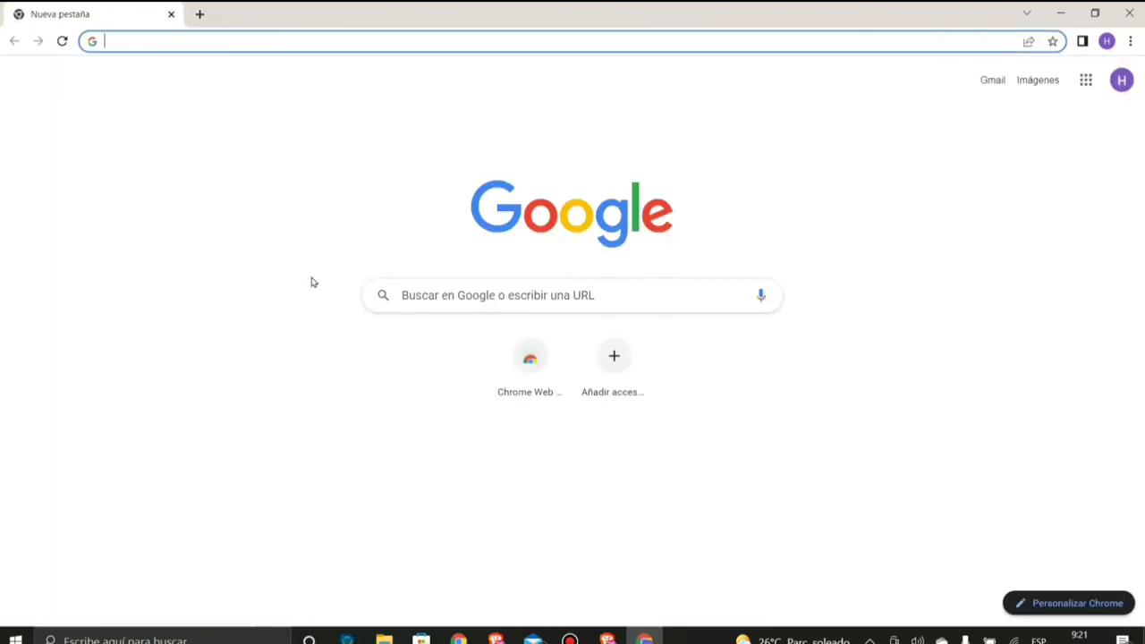
pyautogui.rightClick(268, 41)
pyautogui.click(312, 161)
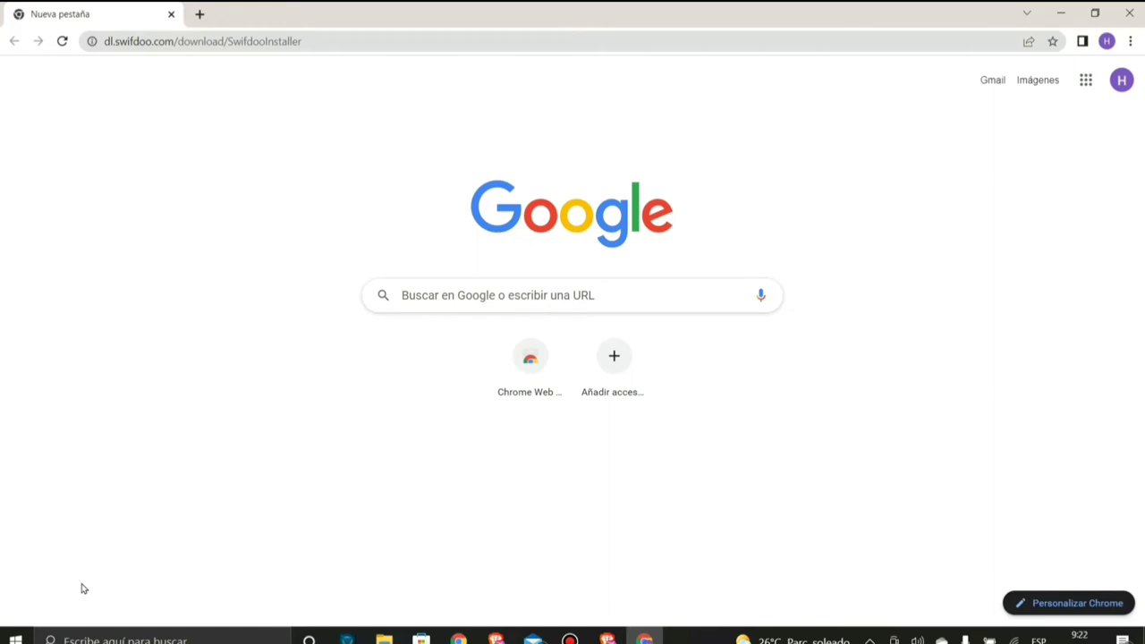
pyautogui.click(328, 42)
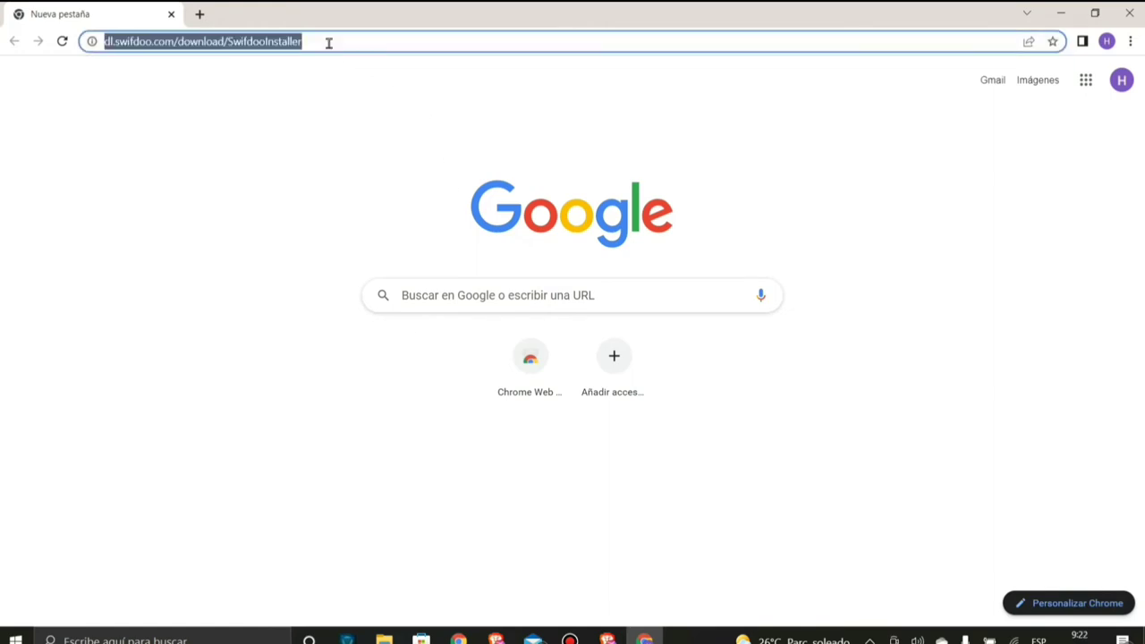
pyautogui.press('Return')
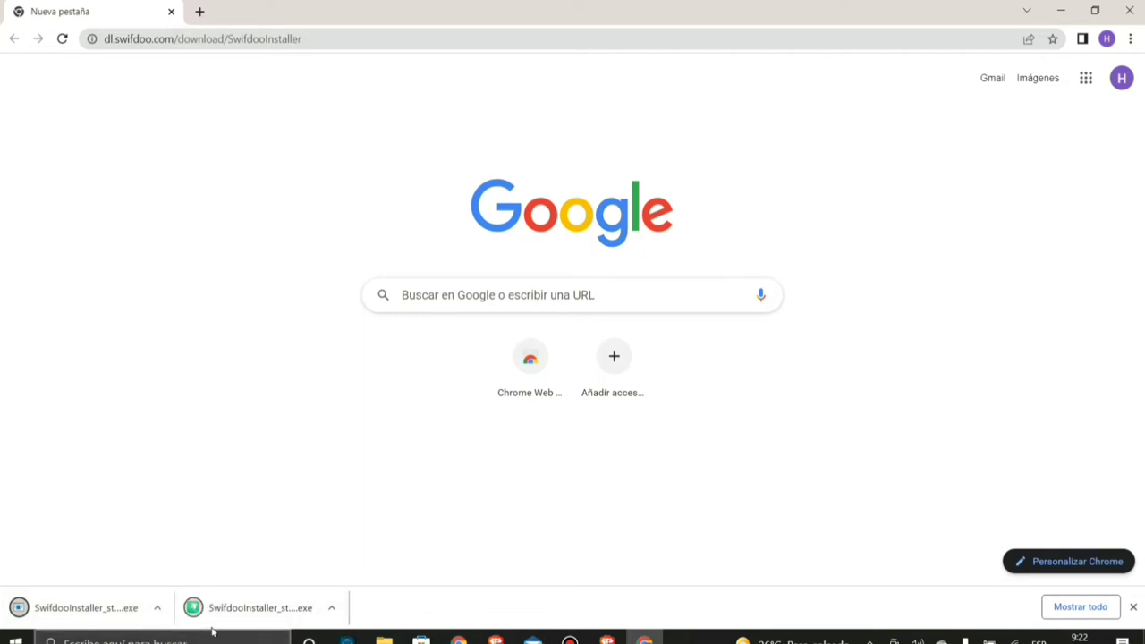
# - Show the latest downloaded SwifDoo installer in its Descargas folder
pyautogui.click(218, 613)
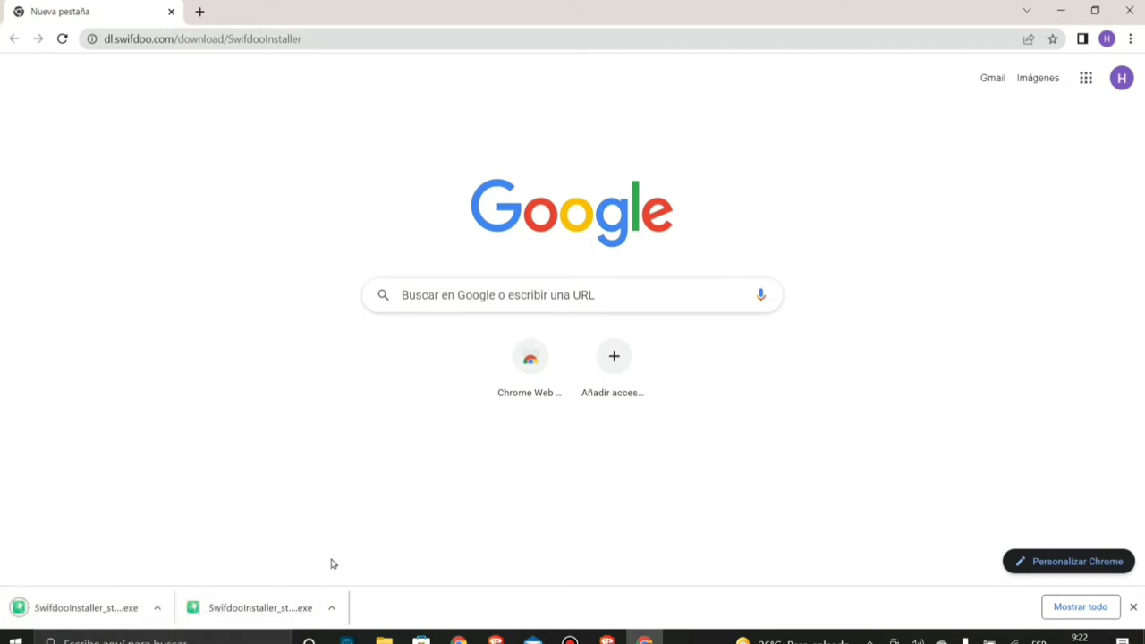
pyautogui.click(332, 610)
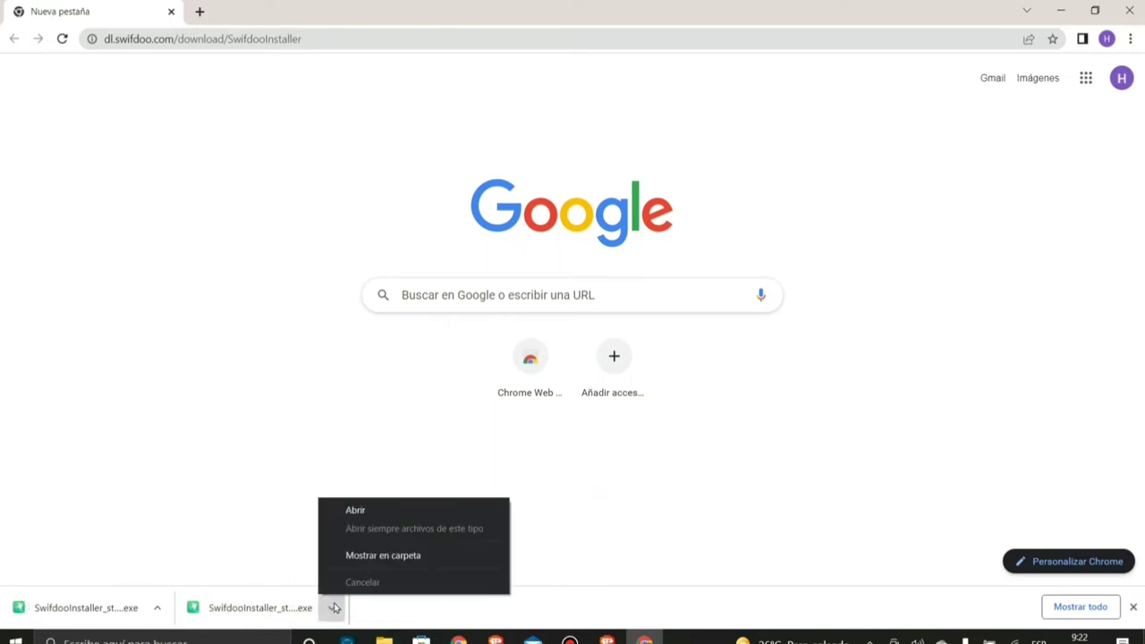
pyautogui.click(351, 556)
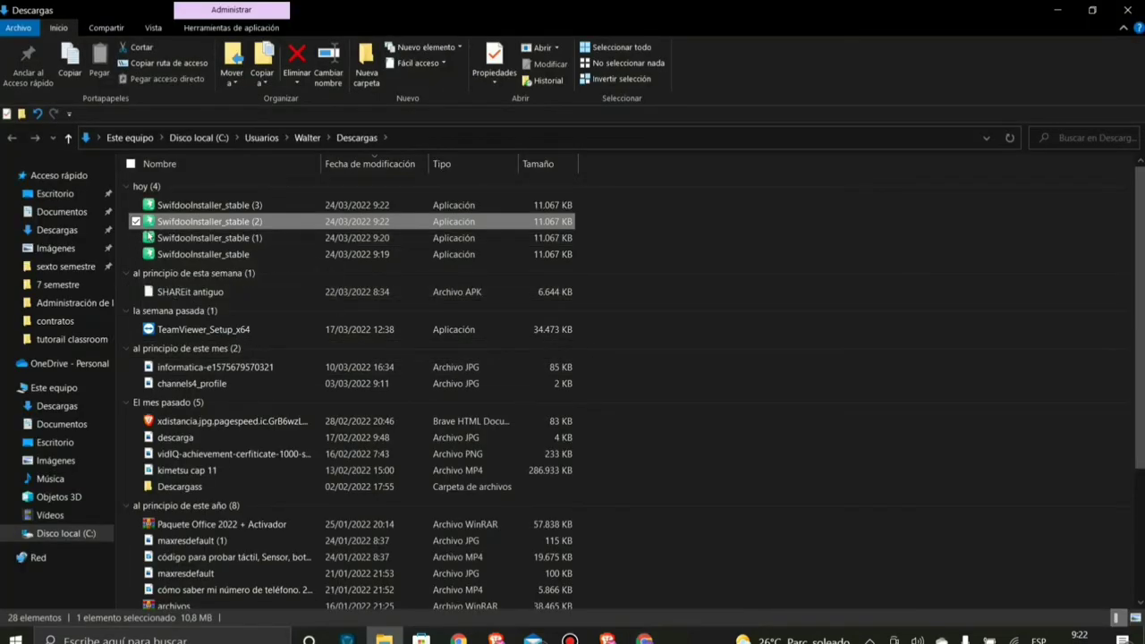
# - Delete the three duplicate installer copies and close Chrome
pyautogui.moveTo(135, 246); pyautogui.dragTo(162, 206)
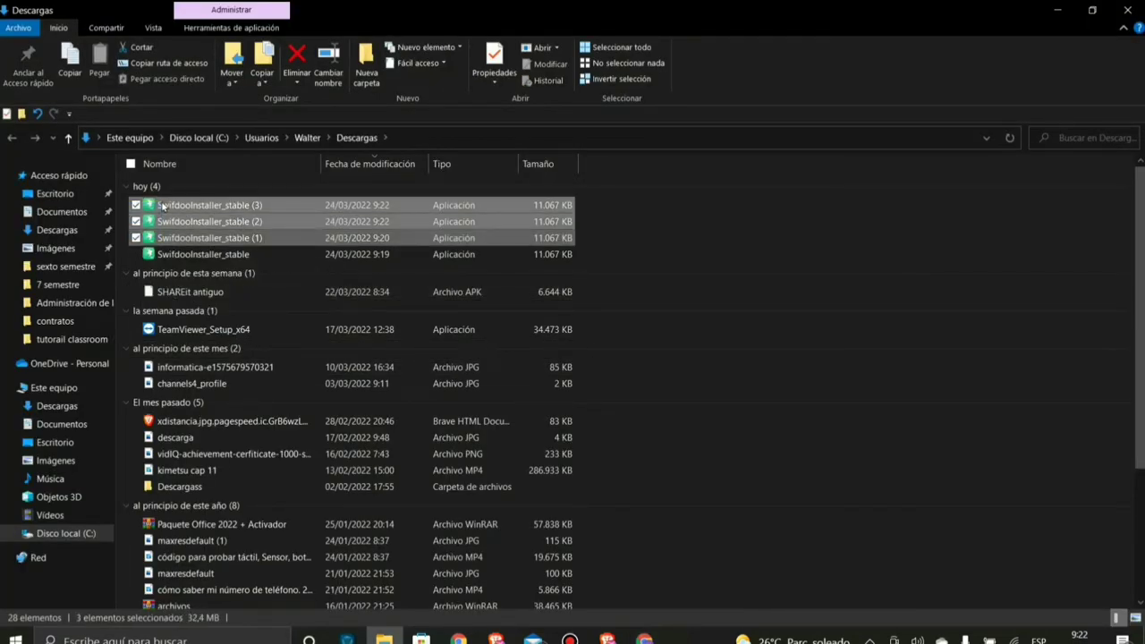
pyautogui.press('Delete')
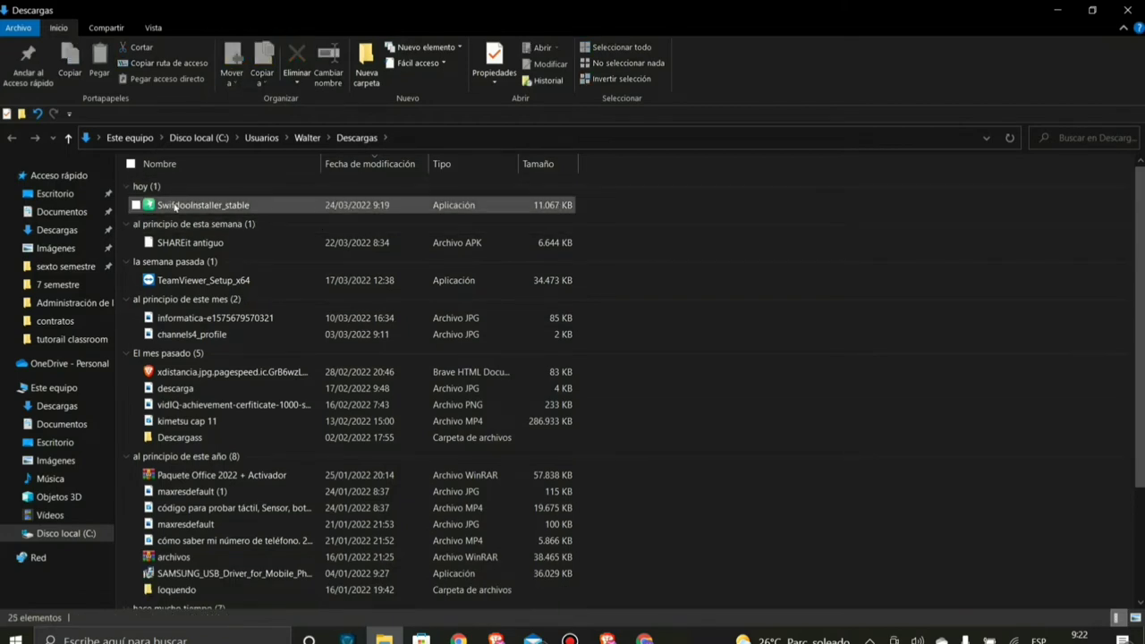
pyautogui.click(1091, 11)
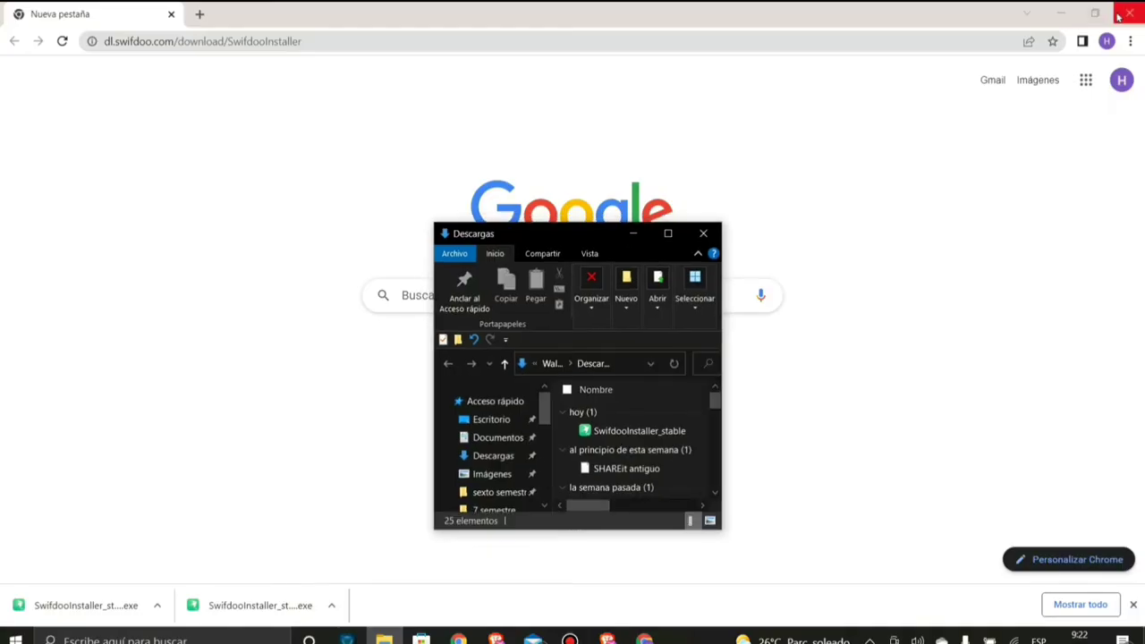
pyautogui.click(1129, 14)
# - Move SwifdooInstaller_stable onto the desktop, close Descargas, and rearrange the Guaraní PDF icon
pyautogui.moveTo(587, 231); pyautogui.dragTo(278, 206)
pyautogui.moveTo(310, 410); pyautogui.dragTo(564, 319)
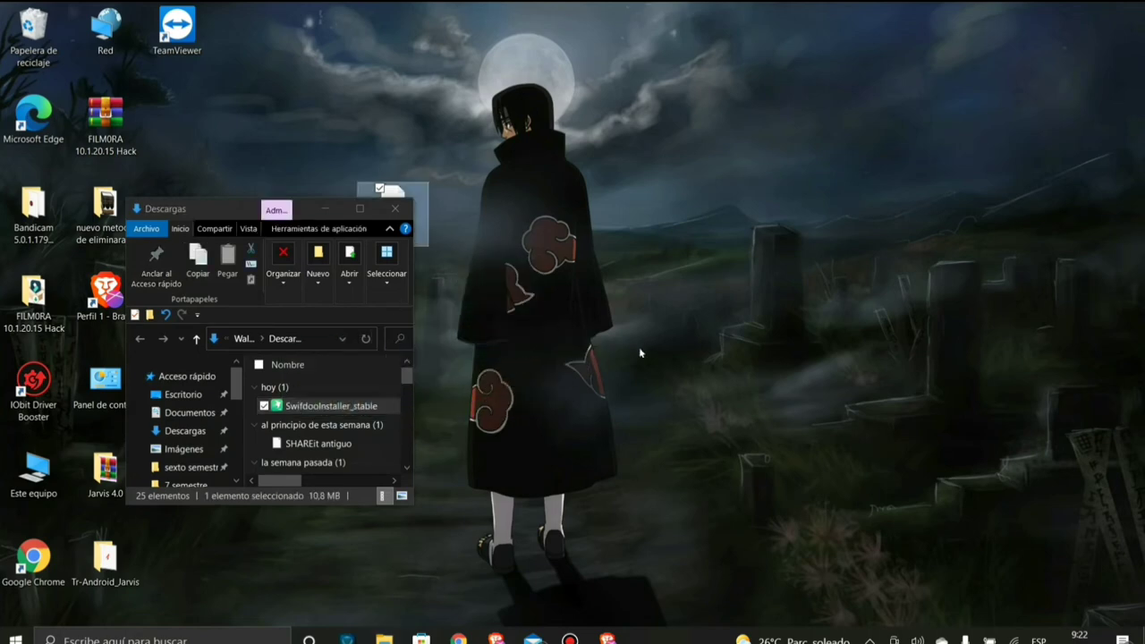
pyautogui.click(395, 208)
pyautogui.moveTo(404, 218); pyautogui.dragTo(193, 121)
pyautogui.moveTo(536, 204); pyautogui.dragTo(394, 211)
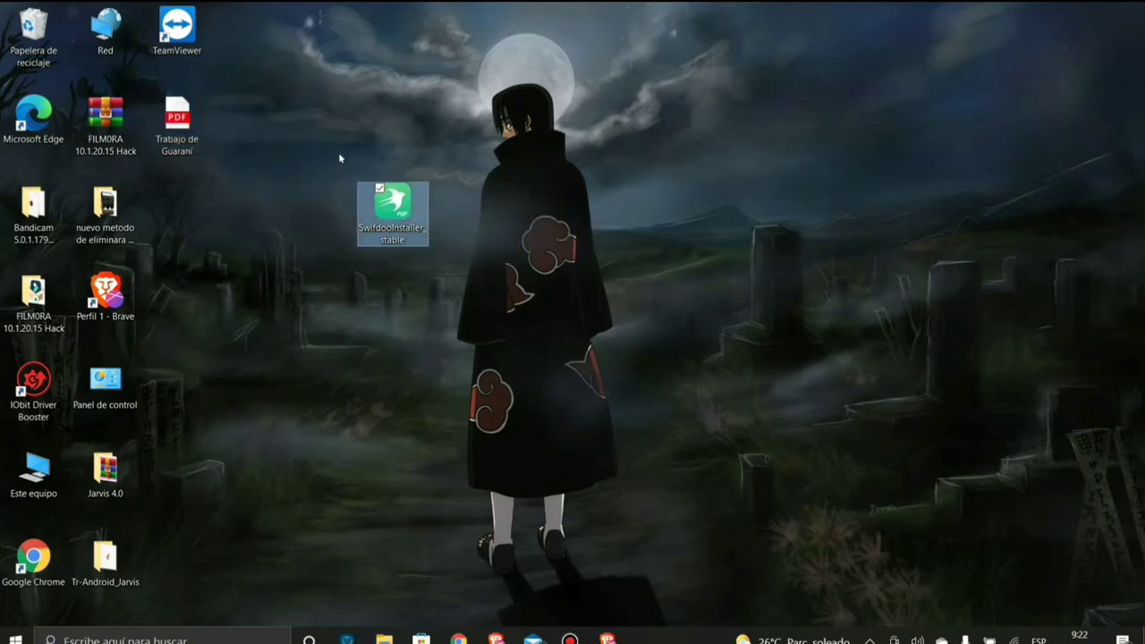
# - Run the installer as administrator, accept the agreement, install, and launch SwifDoo PDF
pyautogui.click(528, 258)
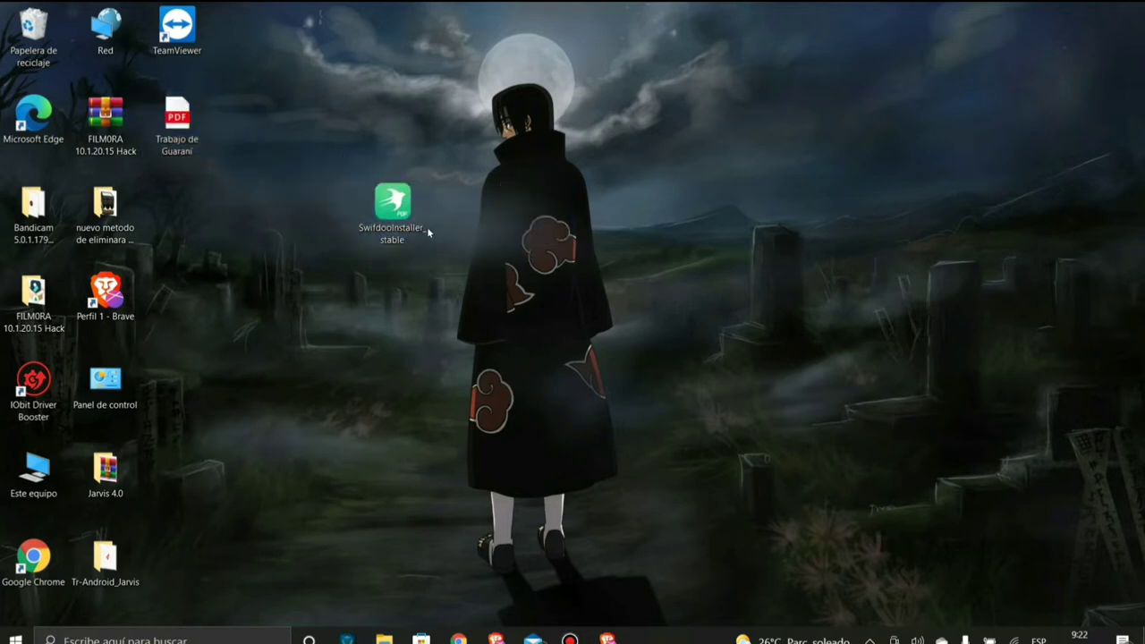
pyautogui.rightClick(395, 214)
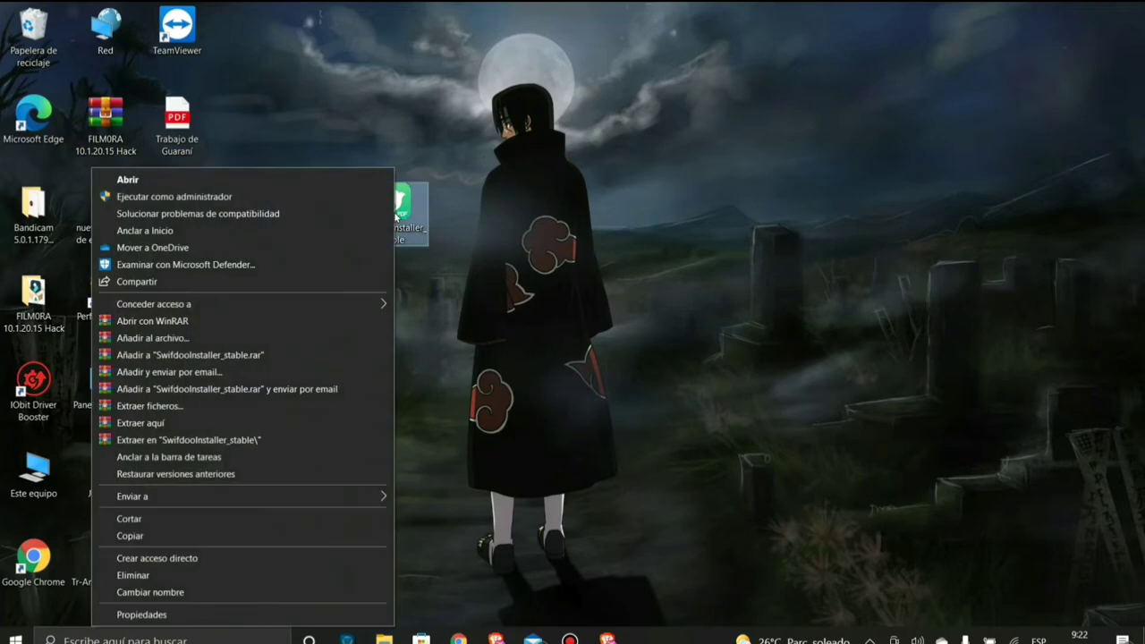
pyautogui.click(267, 195)
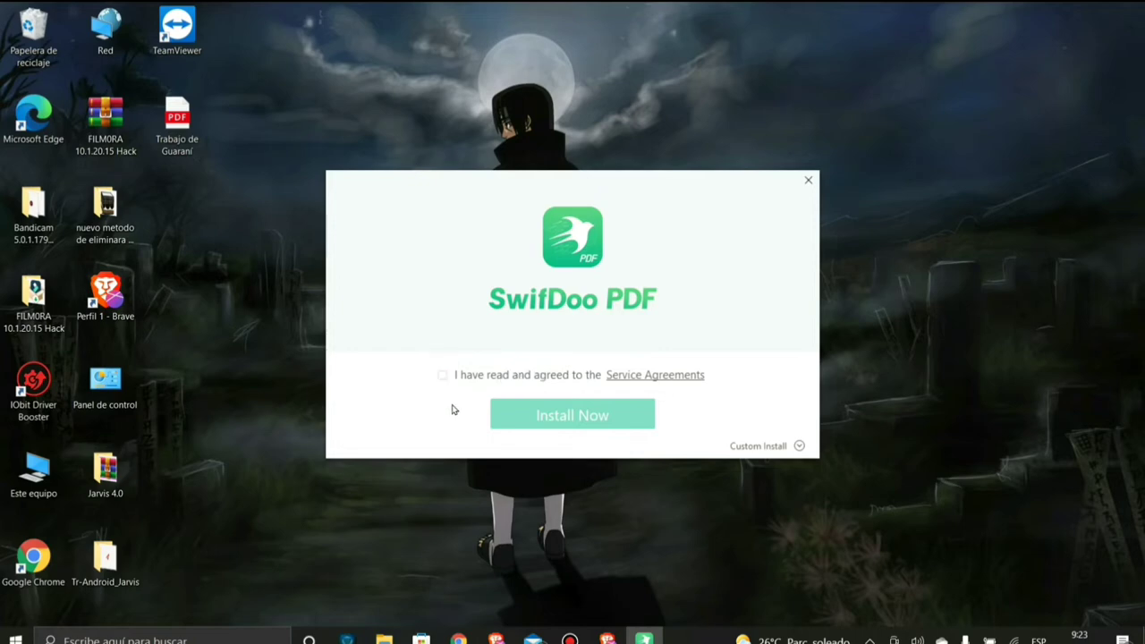
pyautogui.click(442, 375)
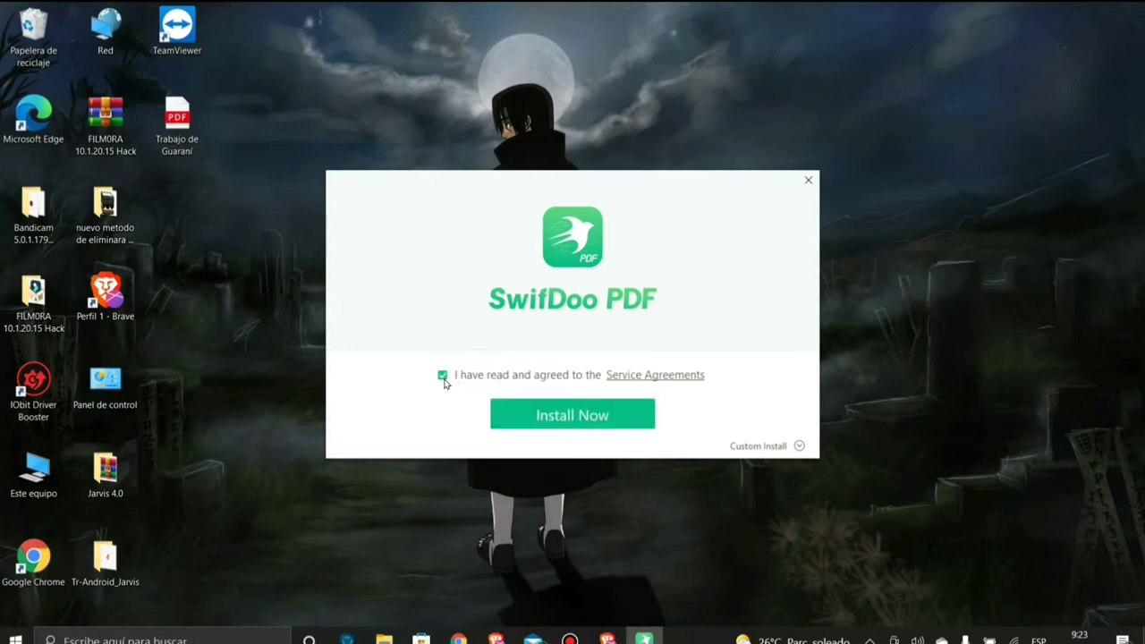
pyautogui.click(557, 417)
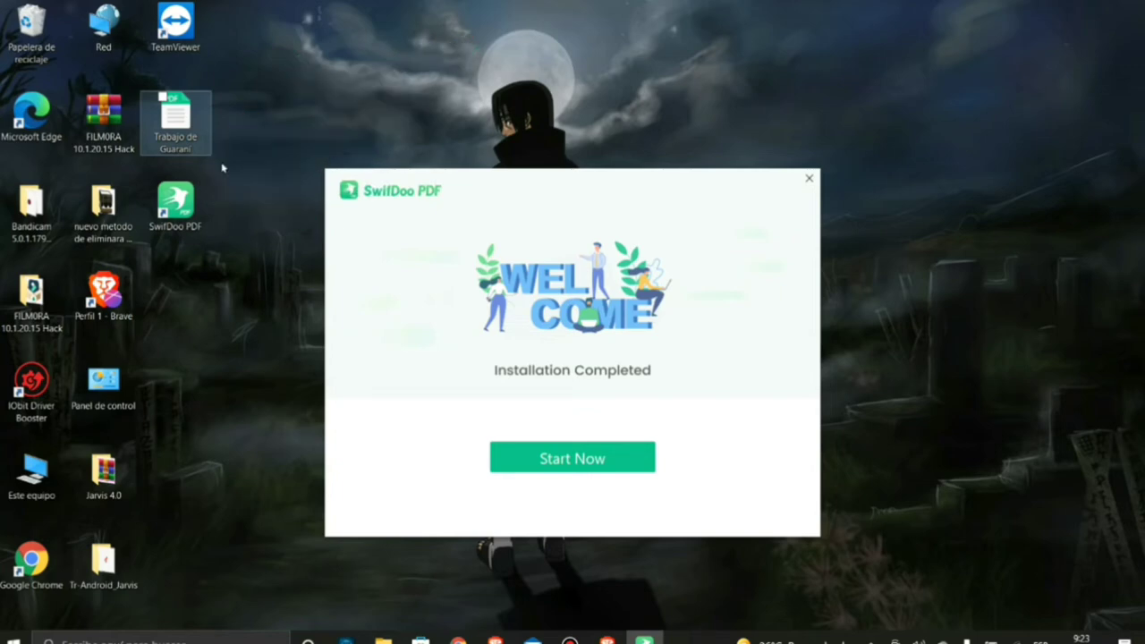
pyautogui.click(561, 459)
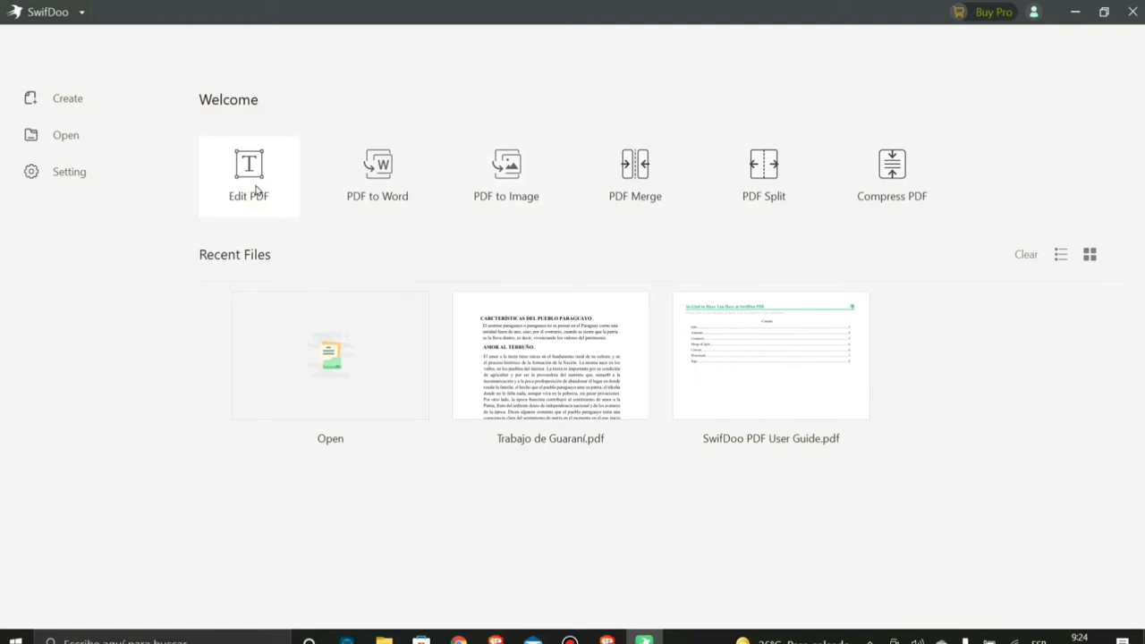
# - Dismiss the file picker without opening anything and close SwifDoo PDF
pyautogui.click(256, 188)
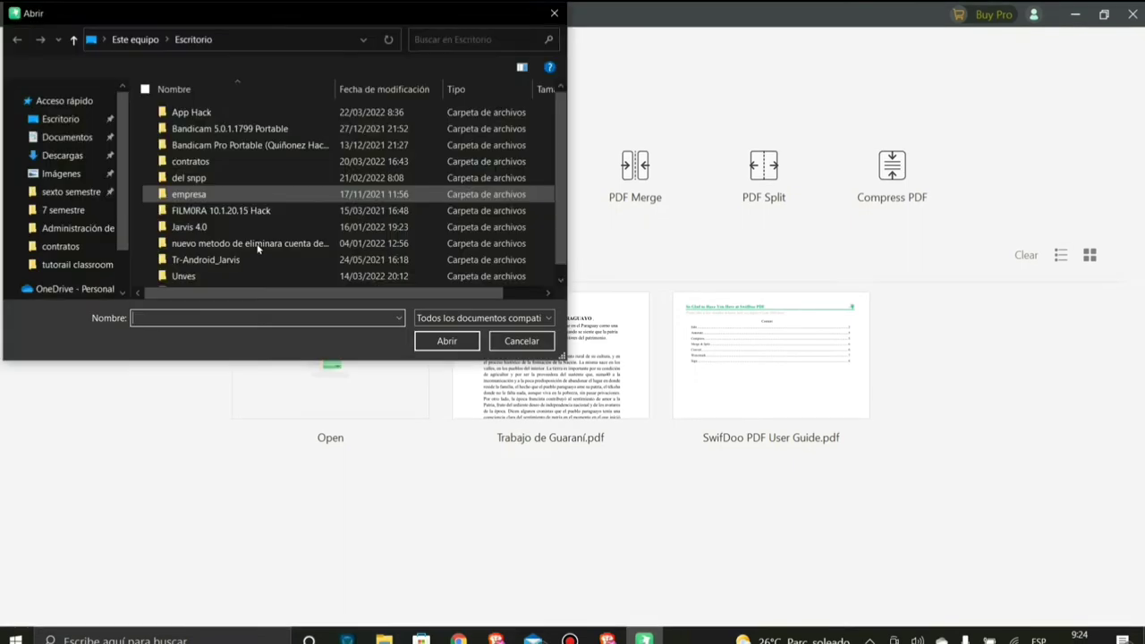
pyautogui.click(553, 13)
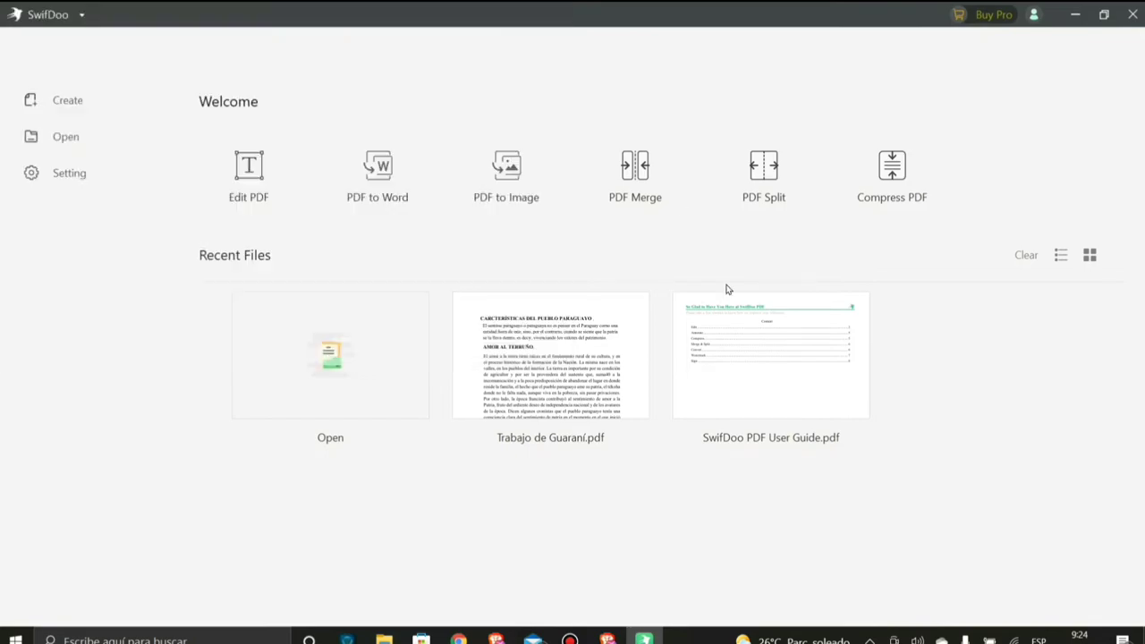
pyautogui.click(1132, 15)
# - Delete the installer from the desktop and move the Trabajo de Guaraní PDF to open space
pyautogui.moveTo(394, 206); pyautogui.dragTo(208, 313)
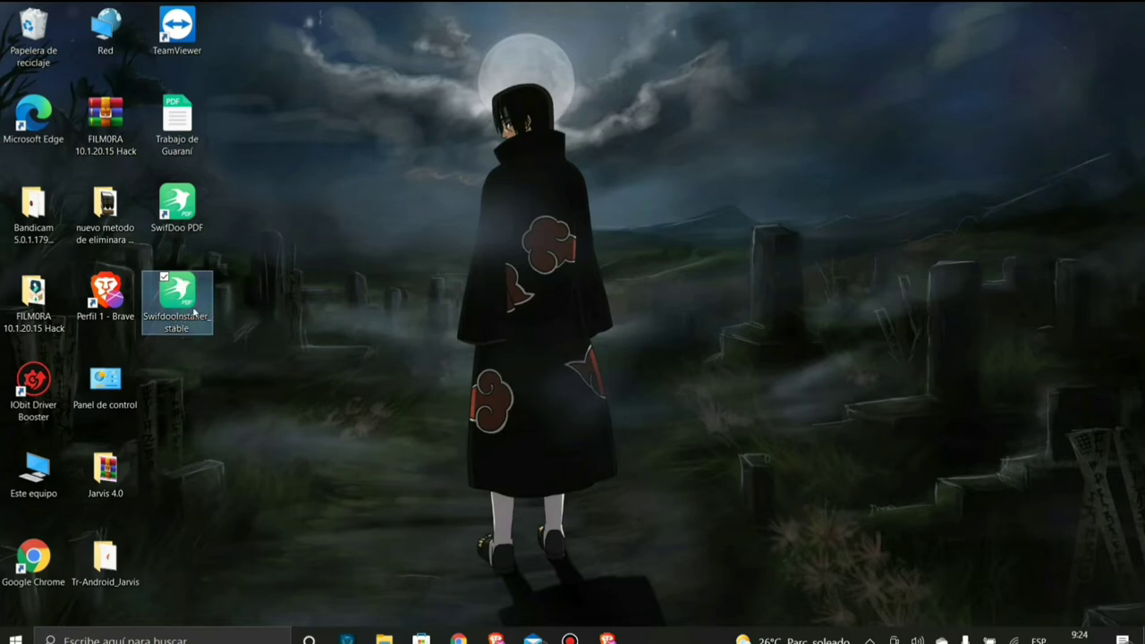
pyautogui.rightClick(194, 311)
pyautogui.click(84, 575)
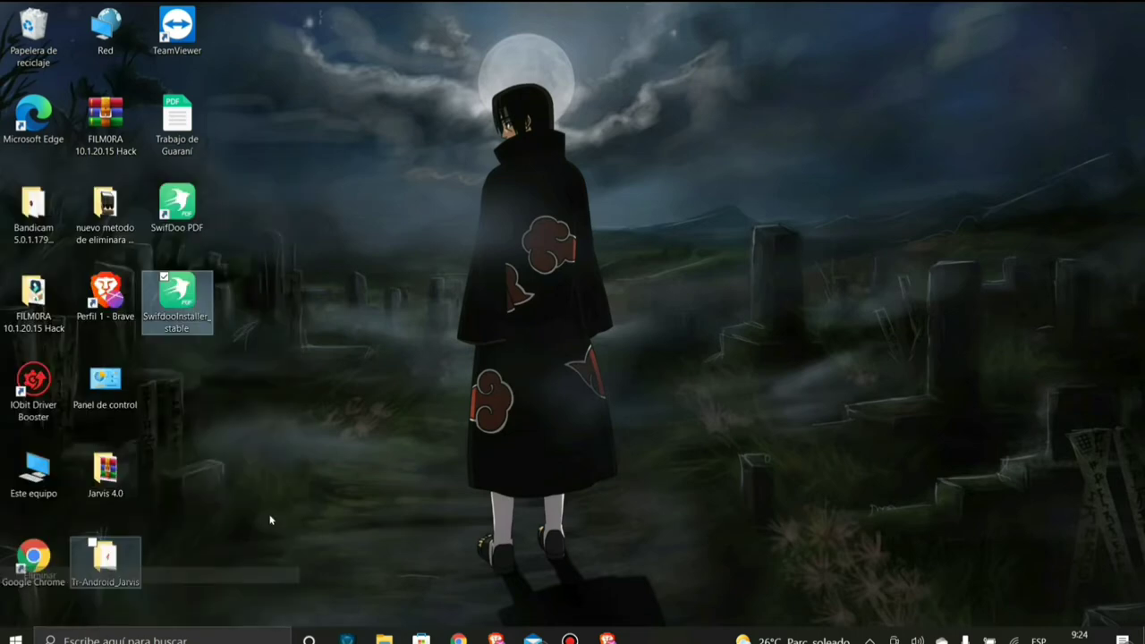
pyautogui.moveTo(177, 120); pyautogui.dragTo(411, 234)
pyautogui.click(541, 200)
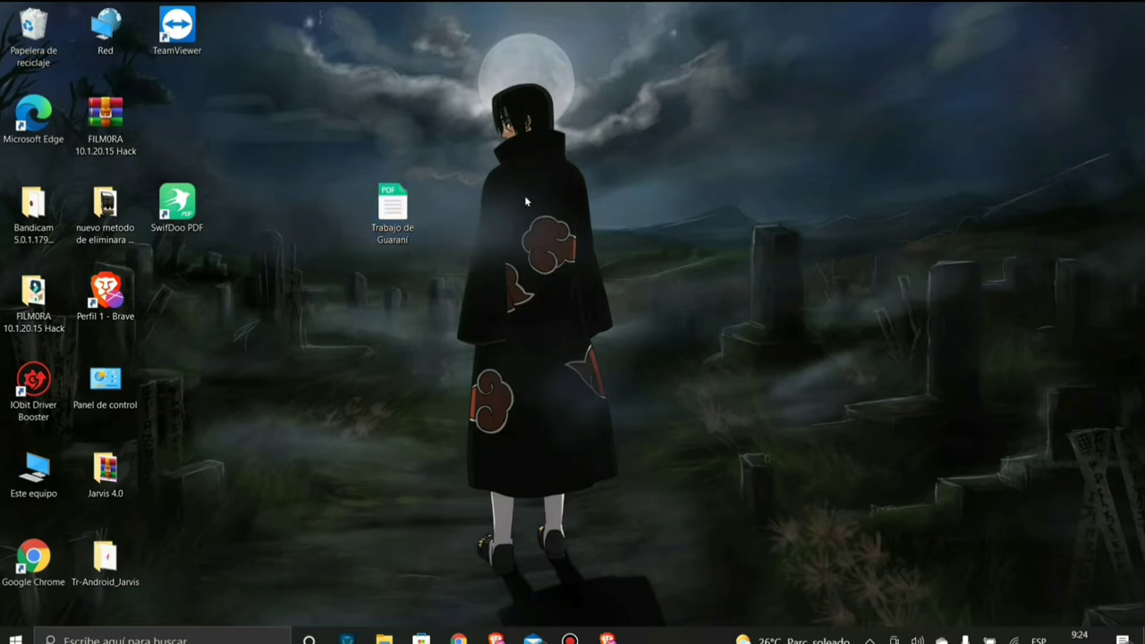
# - Open the Trabajo de Guaraní PDF with SwifDoo PDF
pyautogui.rightClick(390, 212)
pyautogui.moveTo(201, 354)
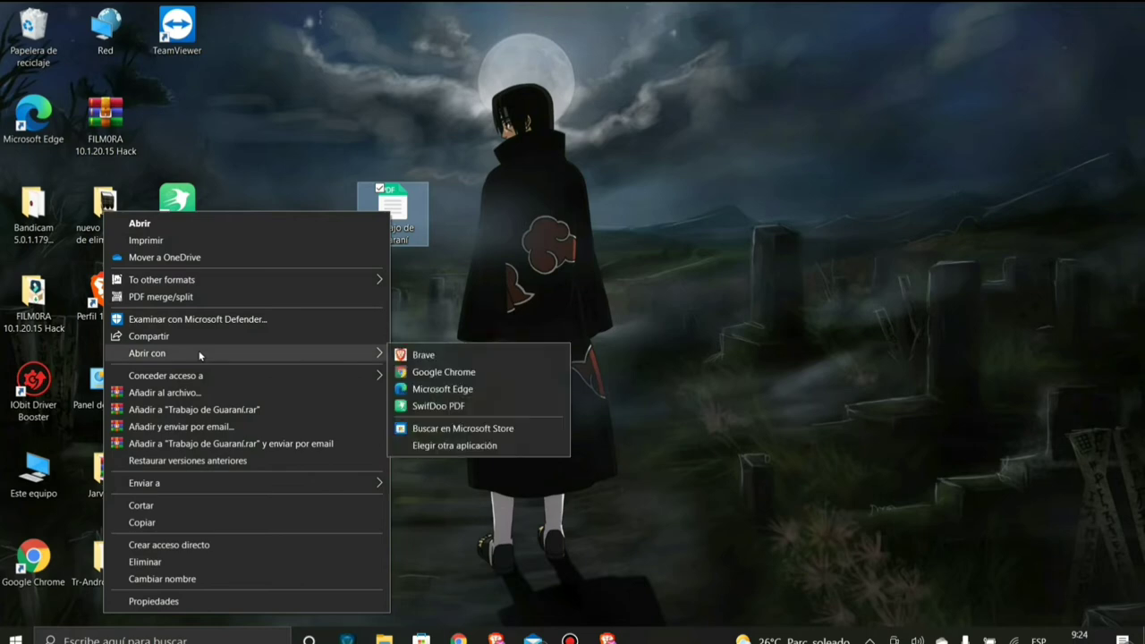
pyautogui.click(436, 407)
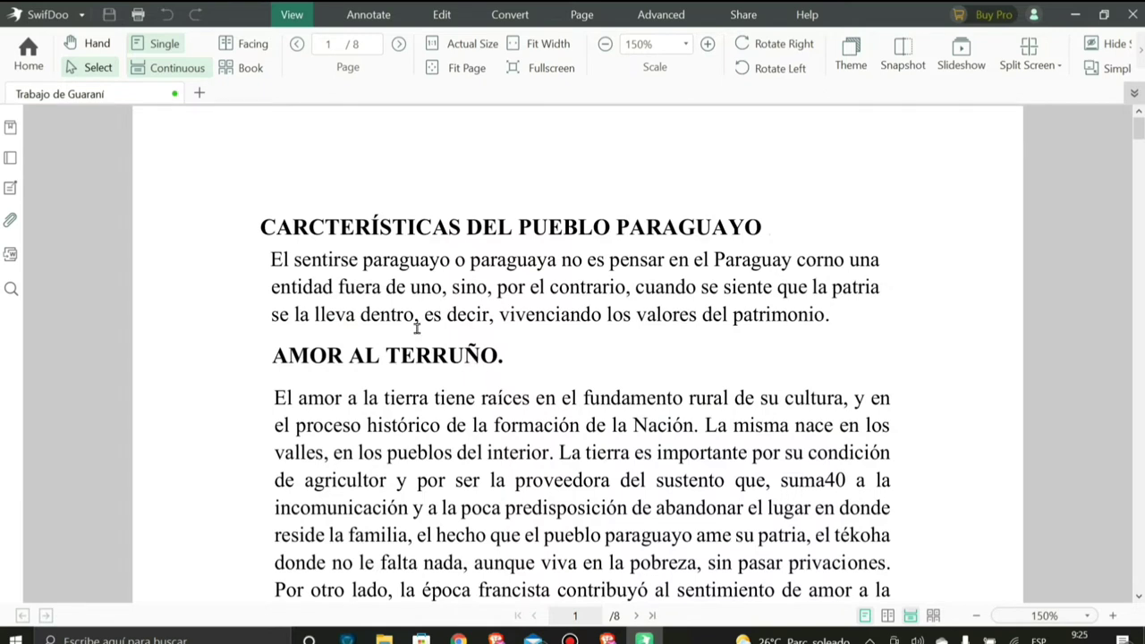
# - Look over the PDF's opening text, then switch the ribbon to the page editing tools
pyautogui.moveTo(277, 227); pyautogui.dragTo(416, 305)
pyautogui.click(413, 312)
pyautogui.click(184, 68)
pyautogui.scroll(-2, 640, 461)
pyautogui.scroll(2, 637, 451)
pyautogui.click(369, 15)
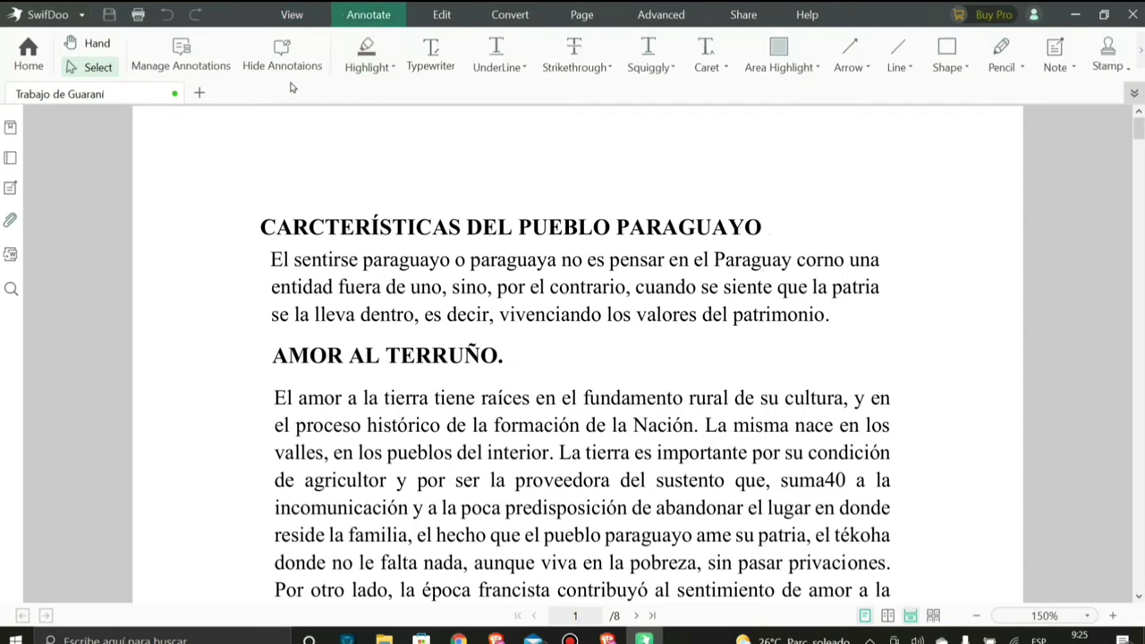
pyautogui.click(442, 15)
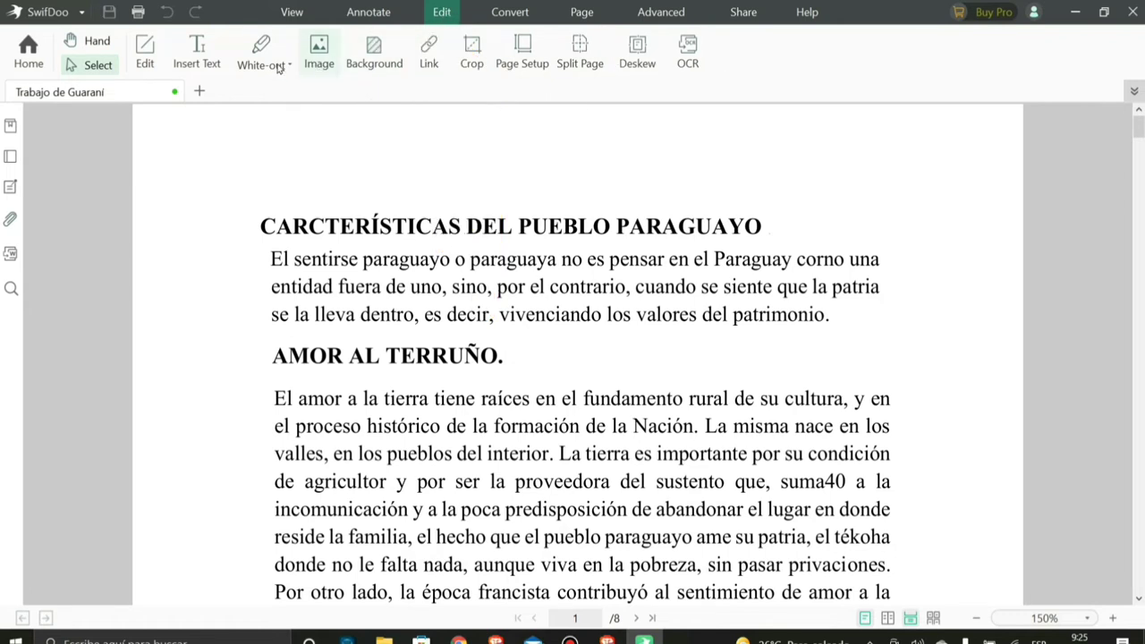
# - Append ' 2022' to the CARCTERÍSTICAS DEL PUEBLO PARAGUAYO title
pyautogui.click(146, 59)
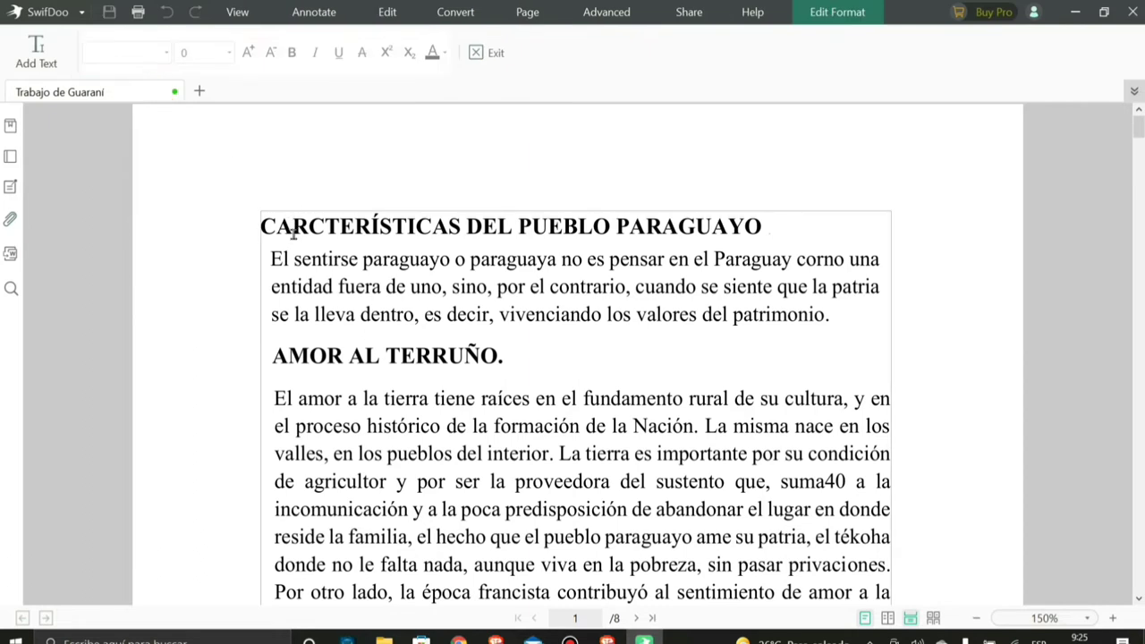
pyautogui.click(390, 231)
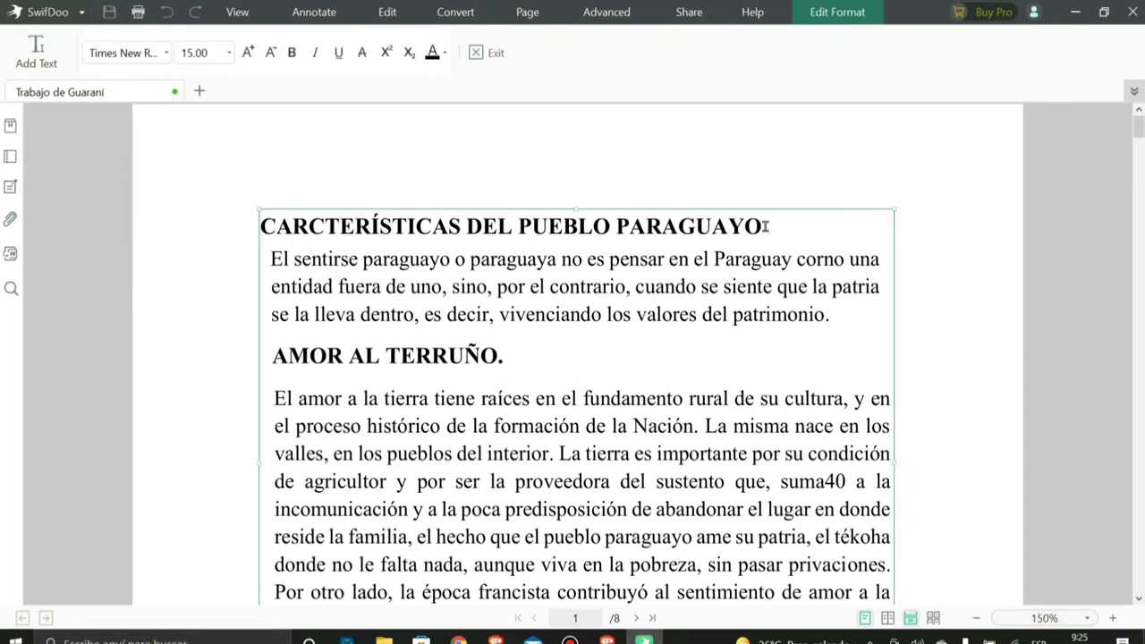
pyautogui.click(764, 229)
pyautogui.write('2022')
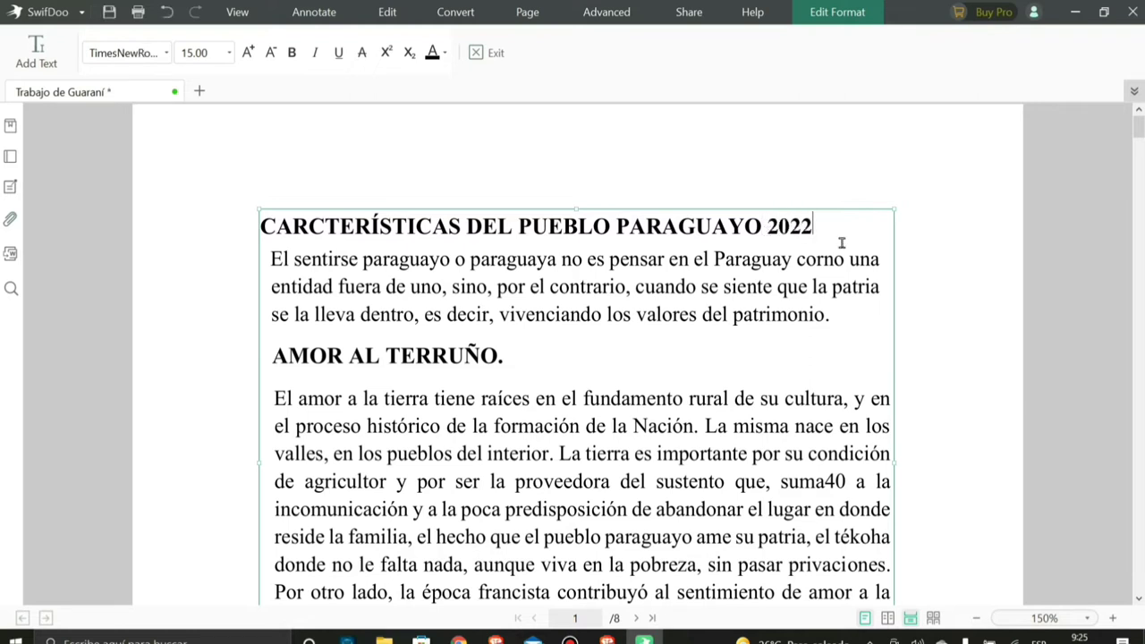
# - Add a new 'Suscribance al canal' line under the title and select it
pyautogui.press('Return')
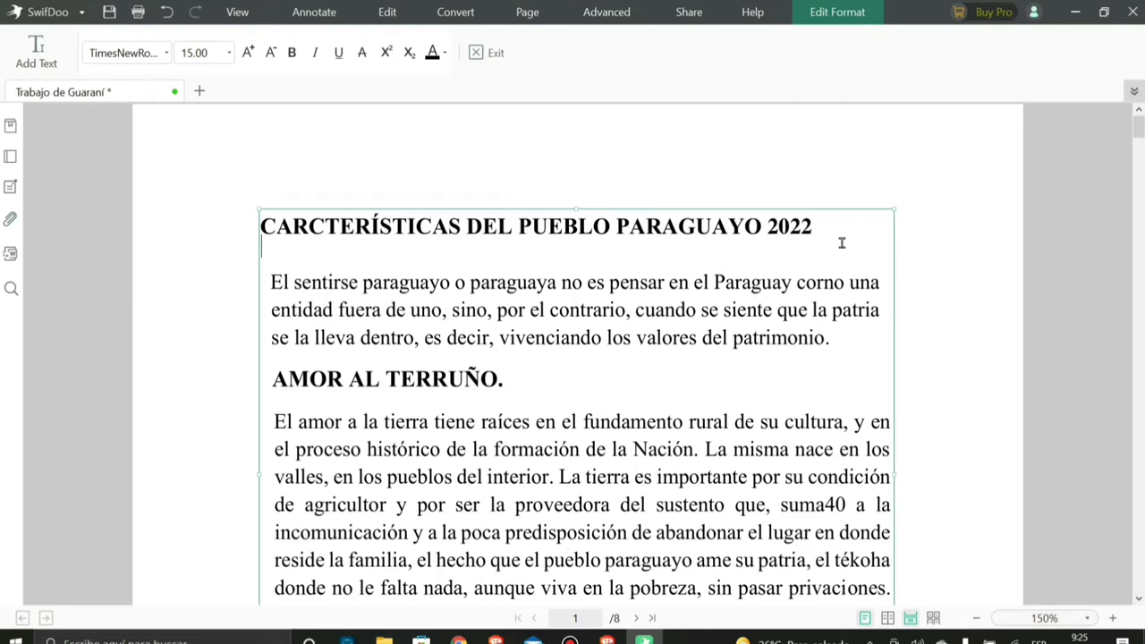
pyautogui.write('Suscribance ')
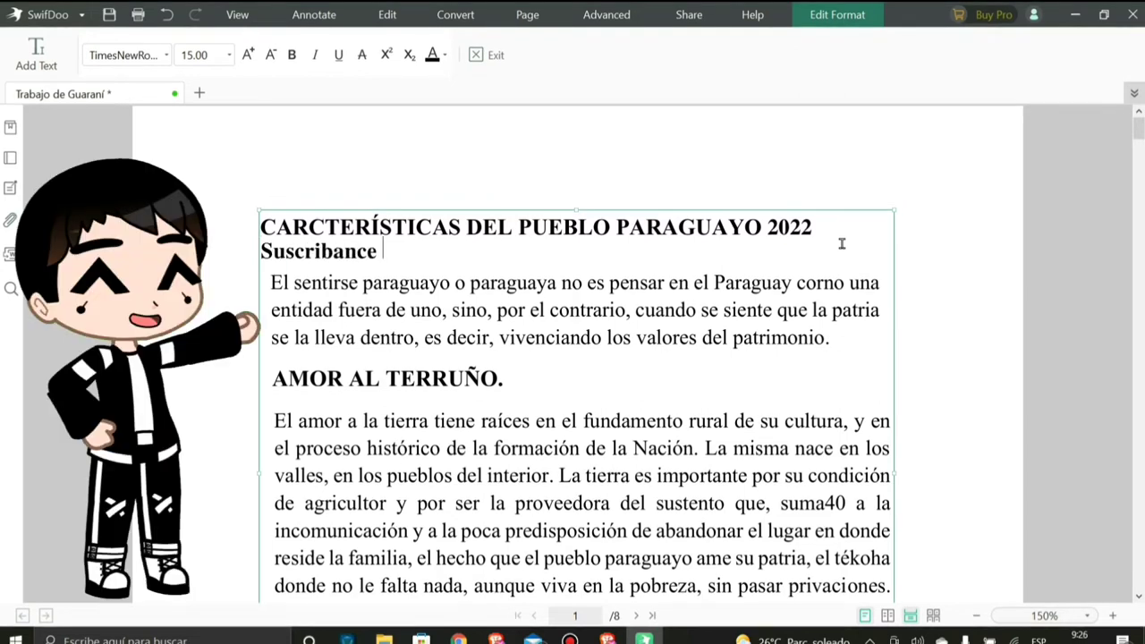
pyautogui.write('al canal')
pyautogui.moveTo(458, 251); pyautogui.dragTo(267, 253)
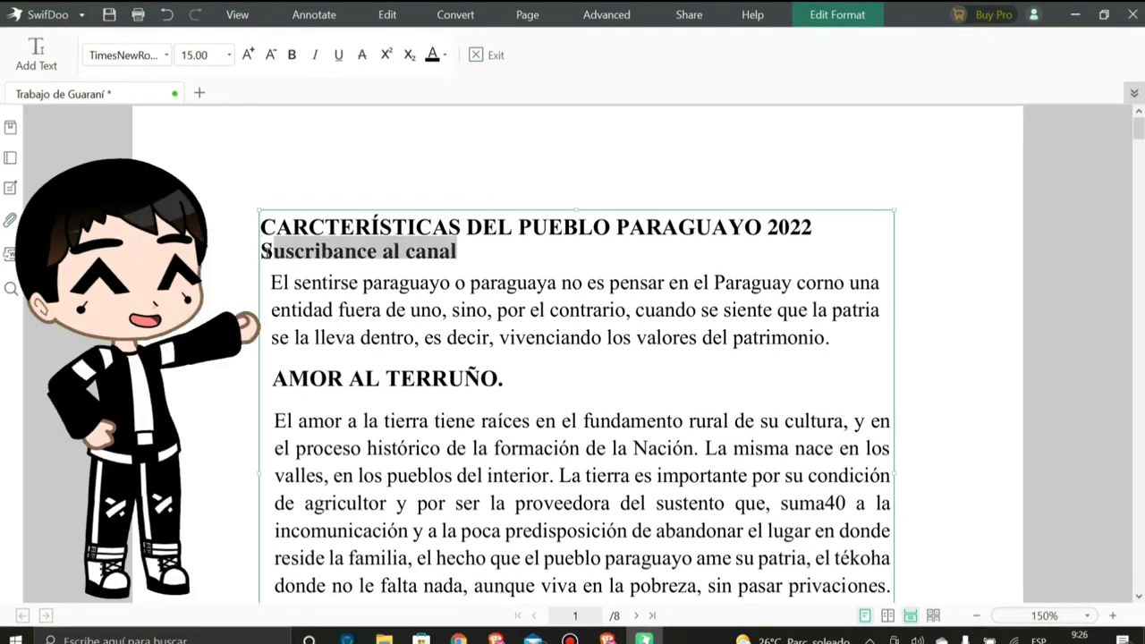
pyautogui.click(268, 252)
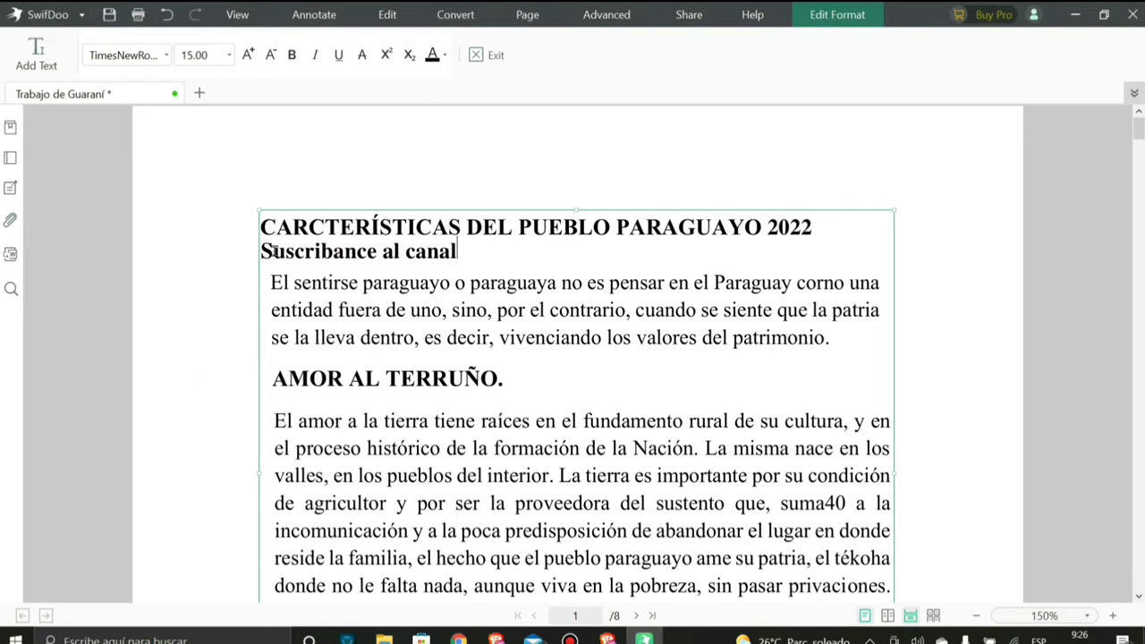
pyautogui.doubleClick(275, 252)
pyautogui.click(268, 252)
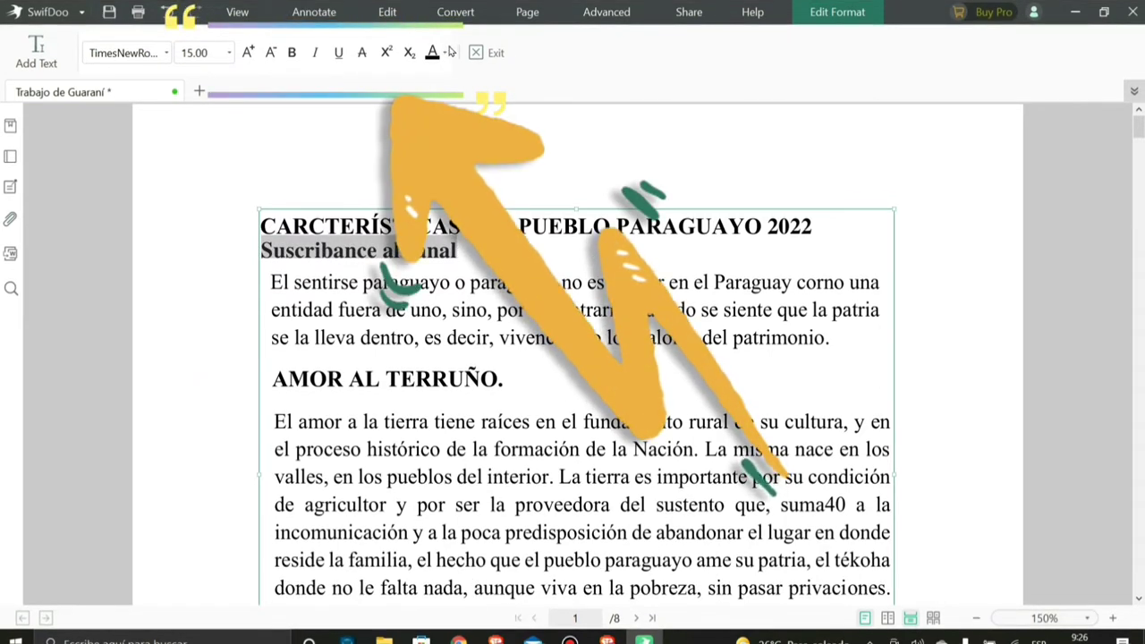
# - Make the 'Suscribance al canal' line blue and bold, trying other format toggles along the way
pyautogui.click(450, 52)
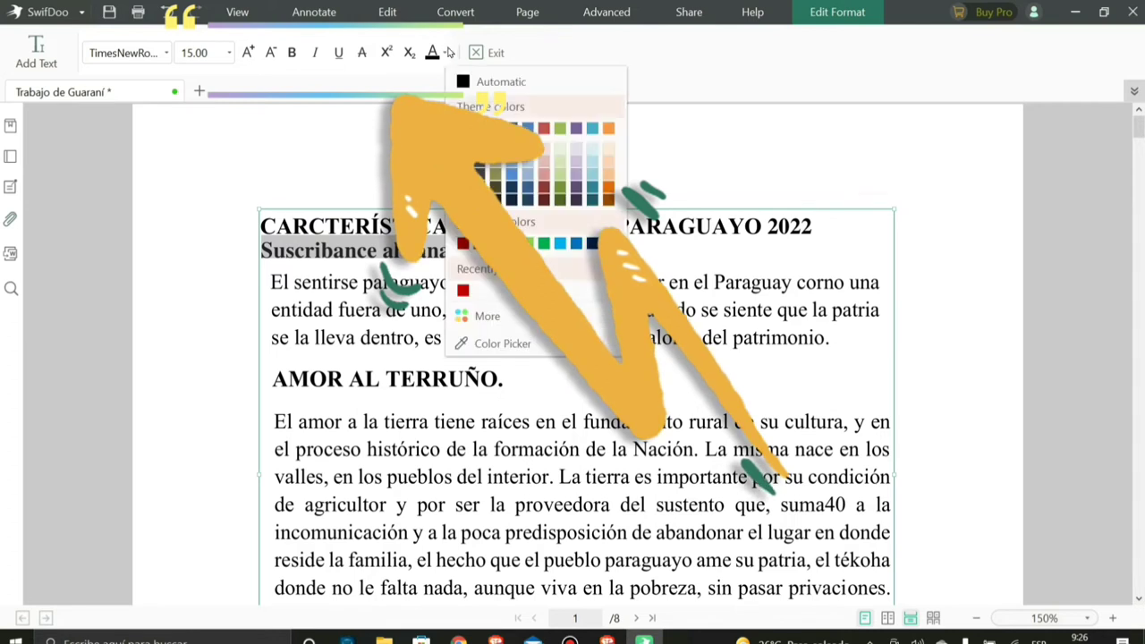
pyautogui.click(461, 248)
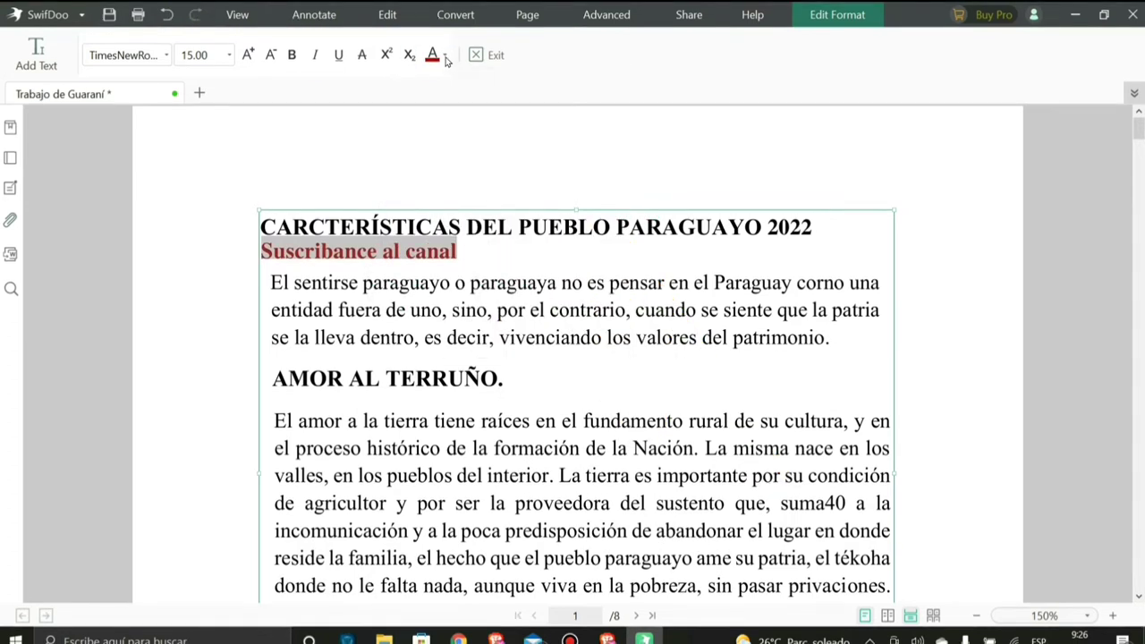
pyautogui.click(446, 52)
pyautogui.click(550, 243)
pyautogui.click(409, 55)
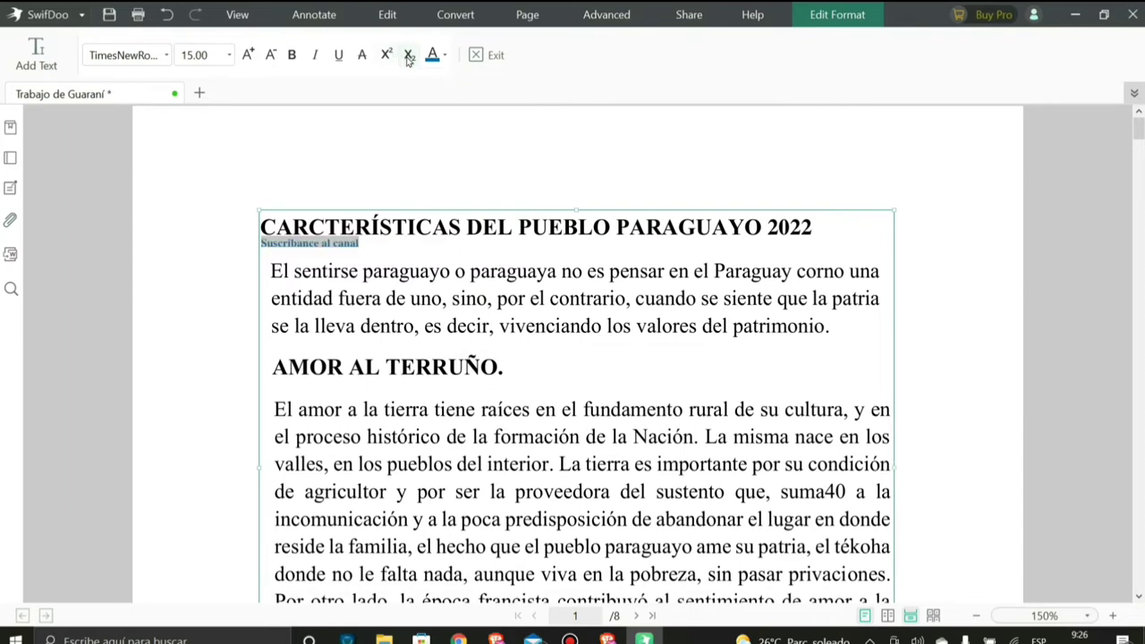
pyautogui.click(362, 54)
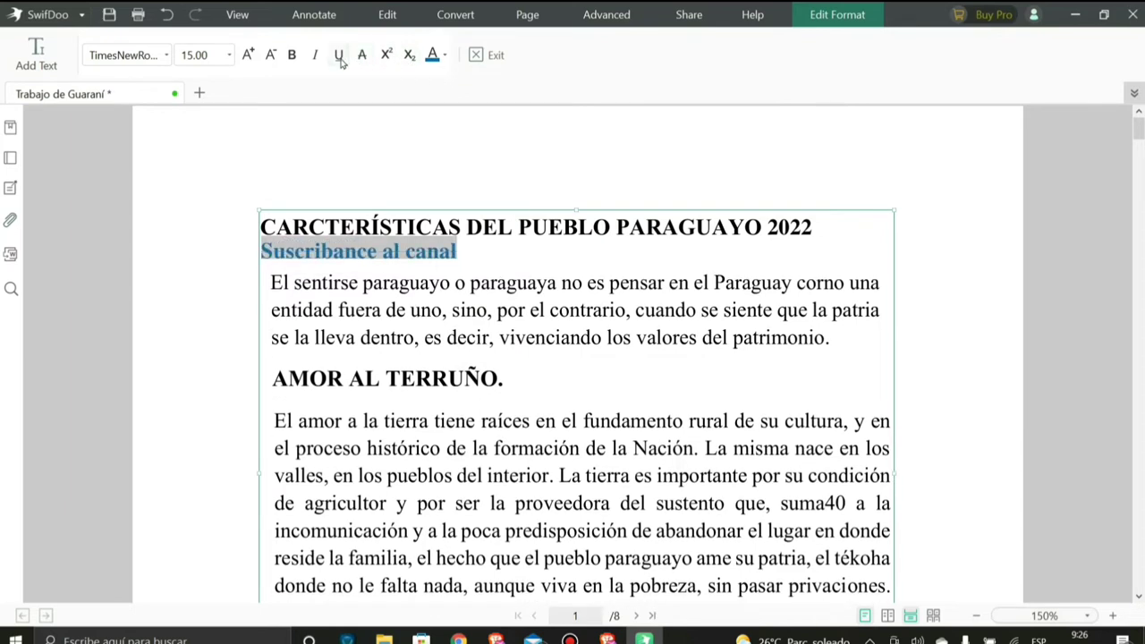
pyautogui.click(340, 59)
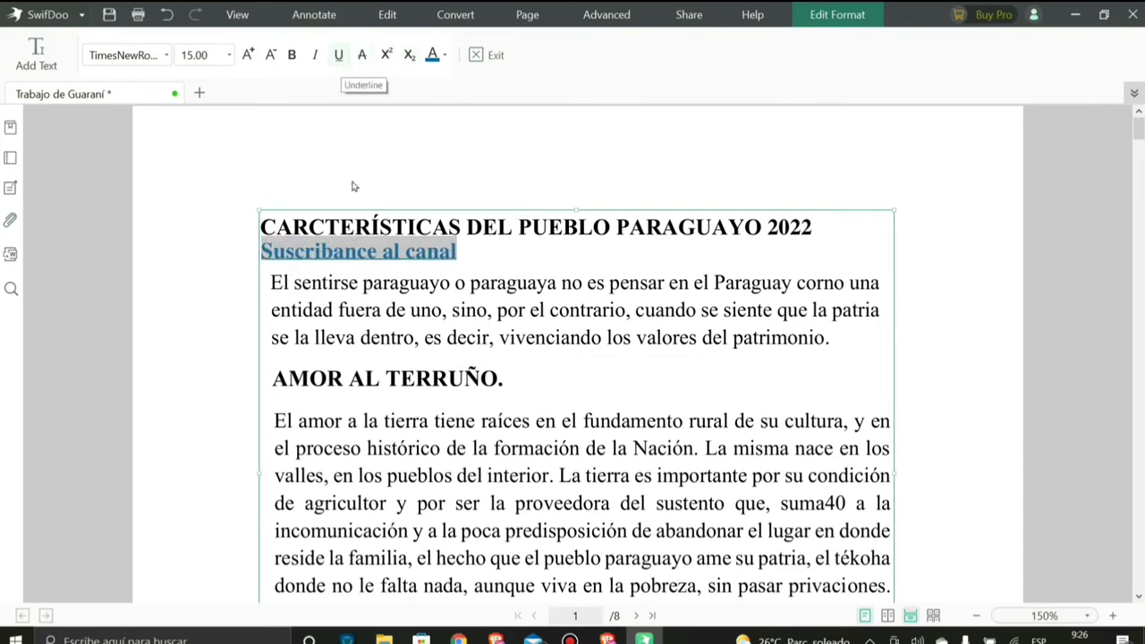
pyautogui.click(312, 280)
pyautogui.click(293, 256)
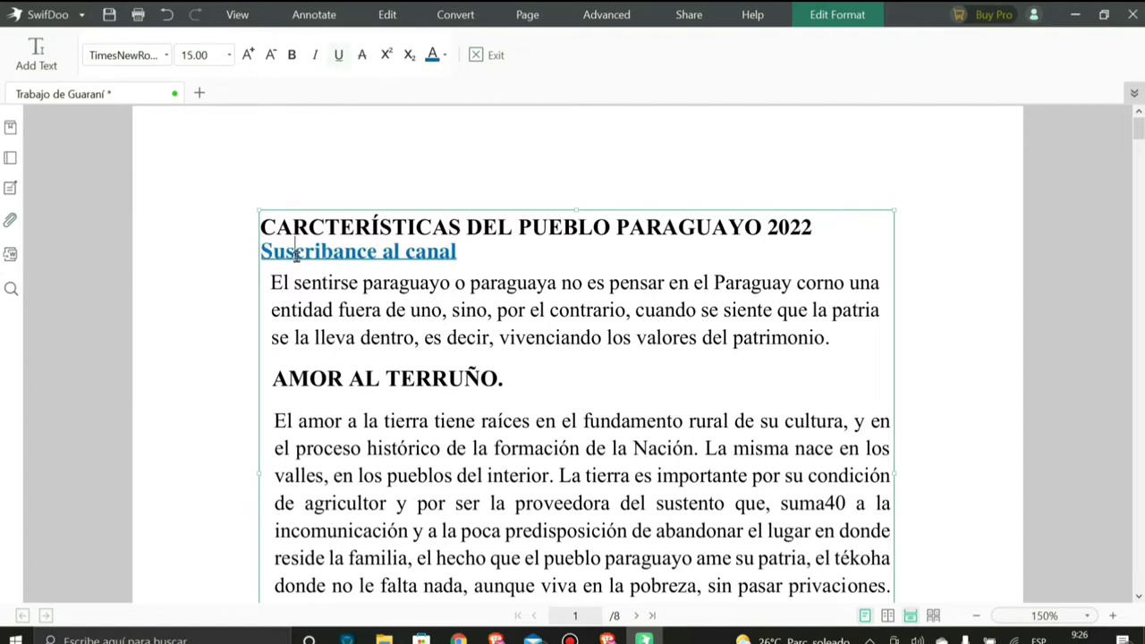
pyautogui.click(456, 253)
pyautogui.keyDown('shift'); pyautogui.click(265, 252); pyautogui.keyUp('shift')
pyautogui.click(340, 61)
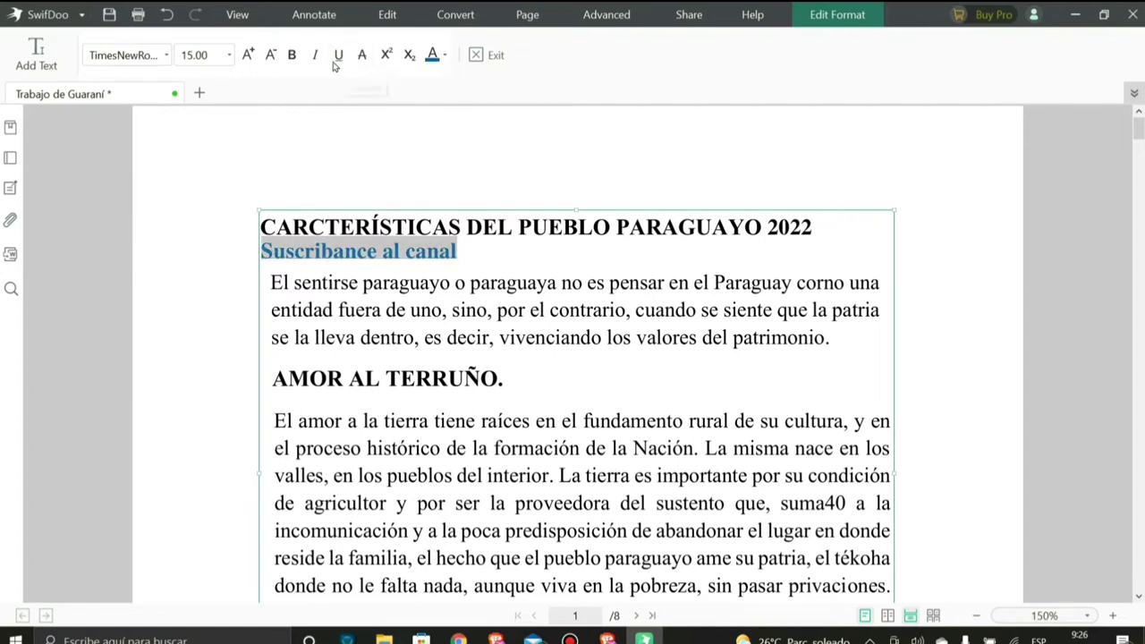
pyautogui.click(315, 61)
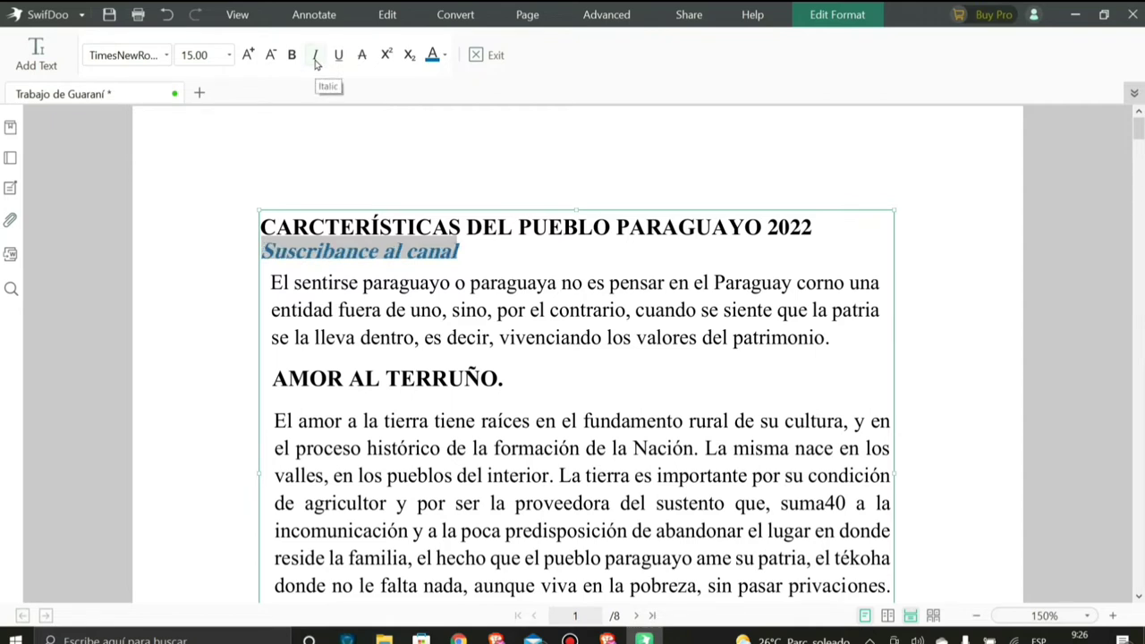
pyautogui.click(315, 61)
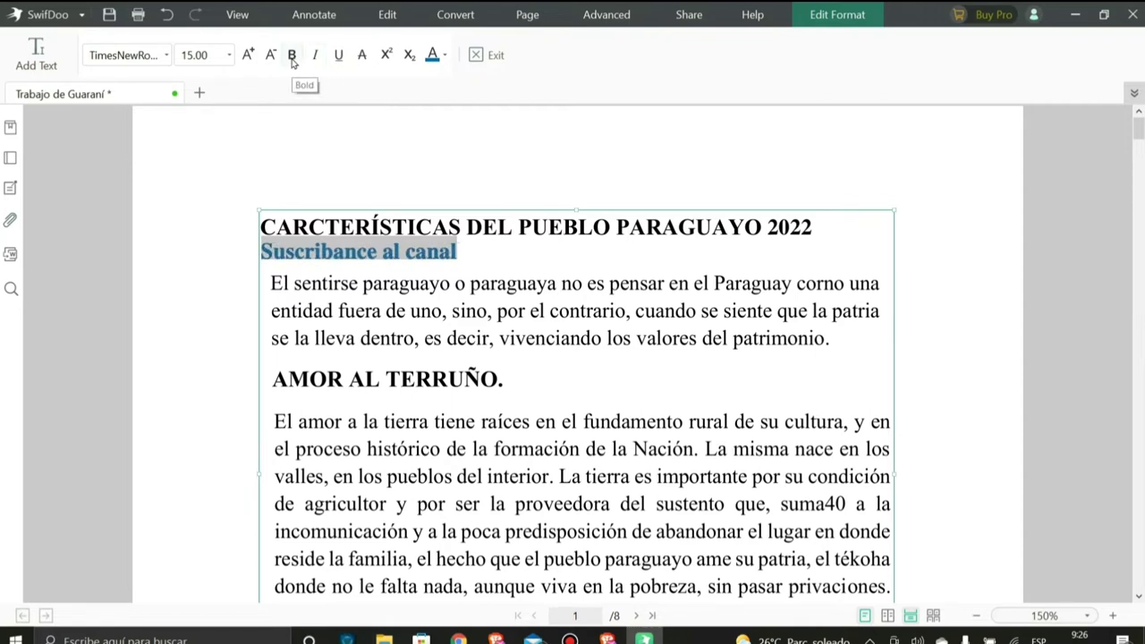
pyautogui.click(293, 60)
# - Set the 'Suscribance al canal' line to Arial at size 16
pyautogui.click(268, 57)
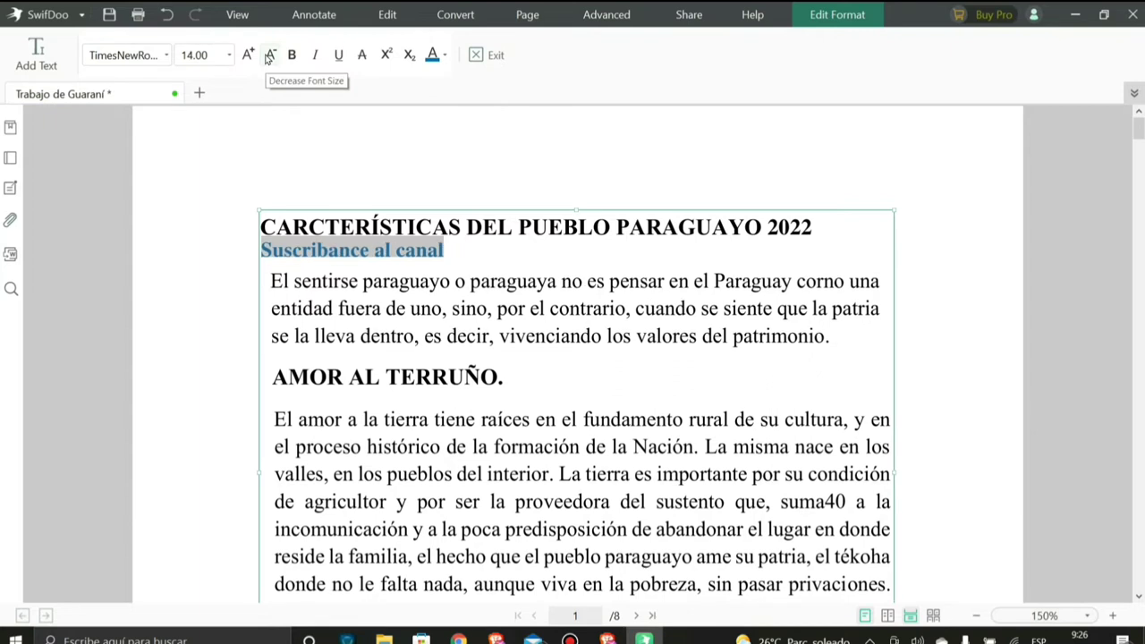
pyautogui.click(268, 56)
pyautogui.click(251, 56)
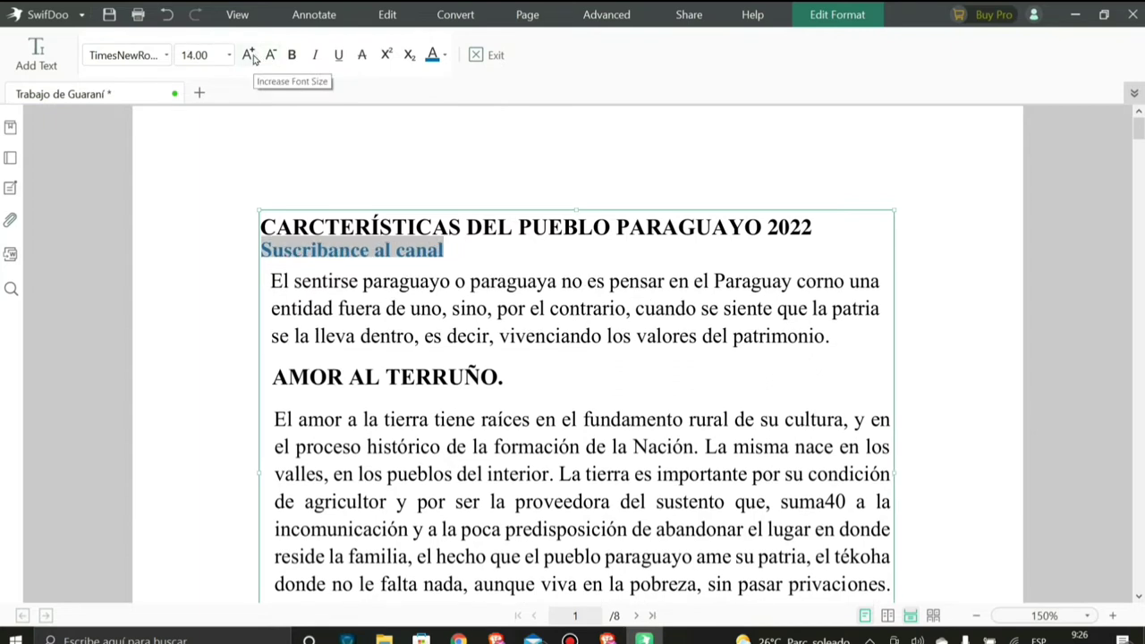
pyautogui.click(250, 56)
pyautogui.click(250, 55)
pyautogui.click(165, 54)
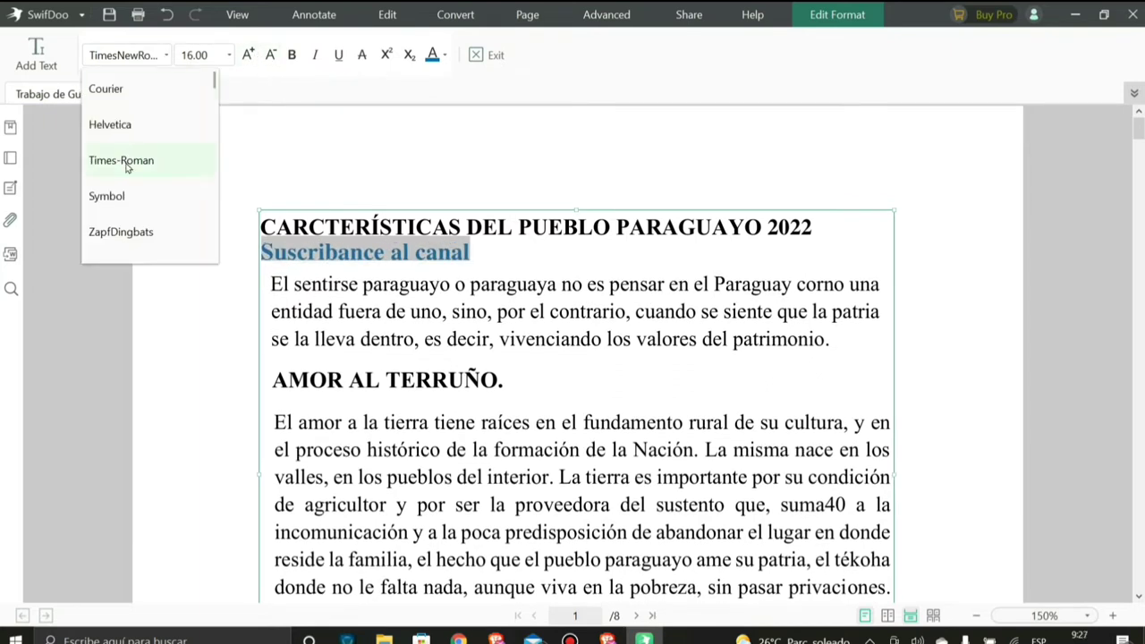
pyautogui.scroll(-3, 214, 85)
pyautogui.click(116, 234)
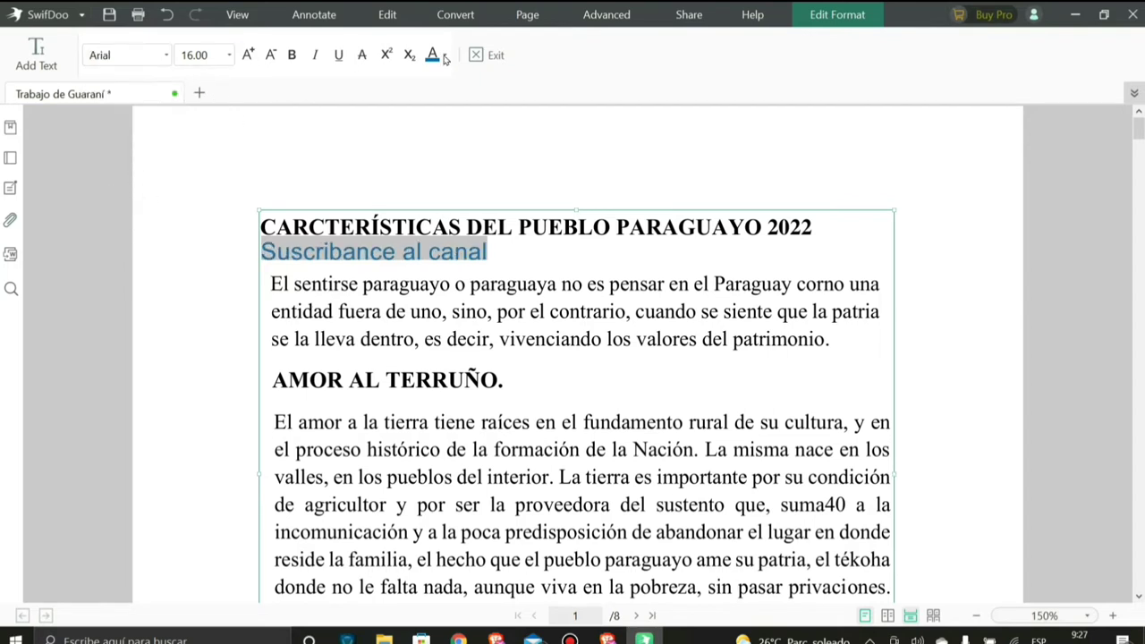
# - Leave text editing, save the PDF and close SwifDoo PDF
pyautogui.click(390, 293)
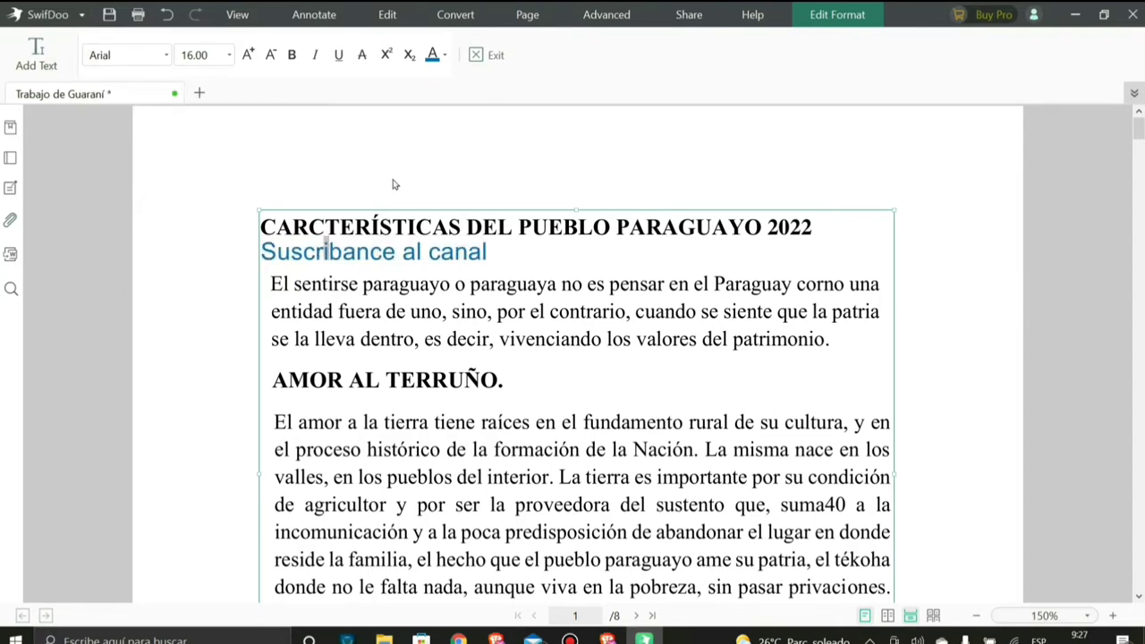
pyautogui.click(396, 184)
pyautogui.click(358, 235)
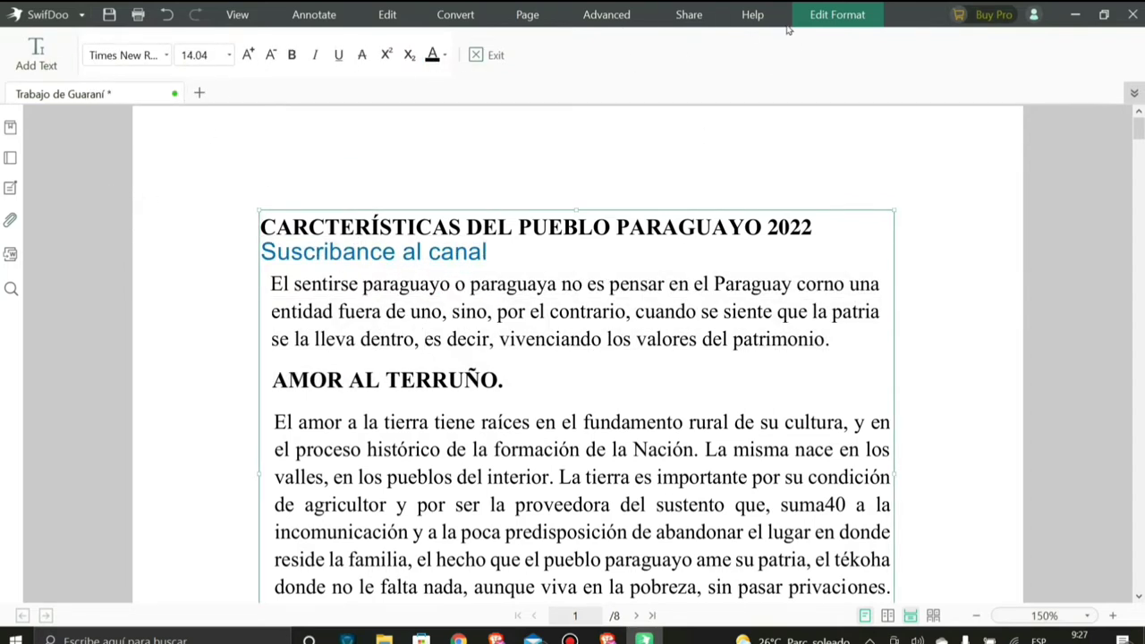
pyautogui.click(489, 54)
pyautogui.scroll(-5, 555, 233)
pyautogui.scroll(5, 480, 274)
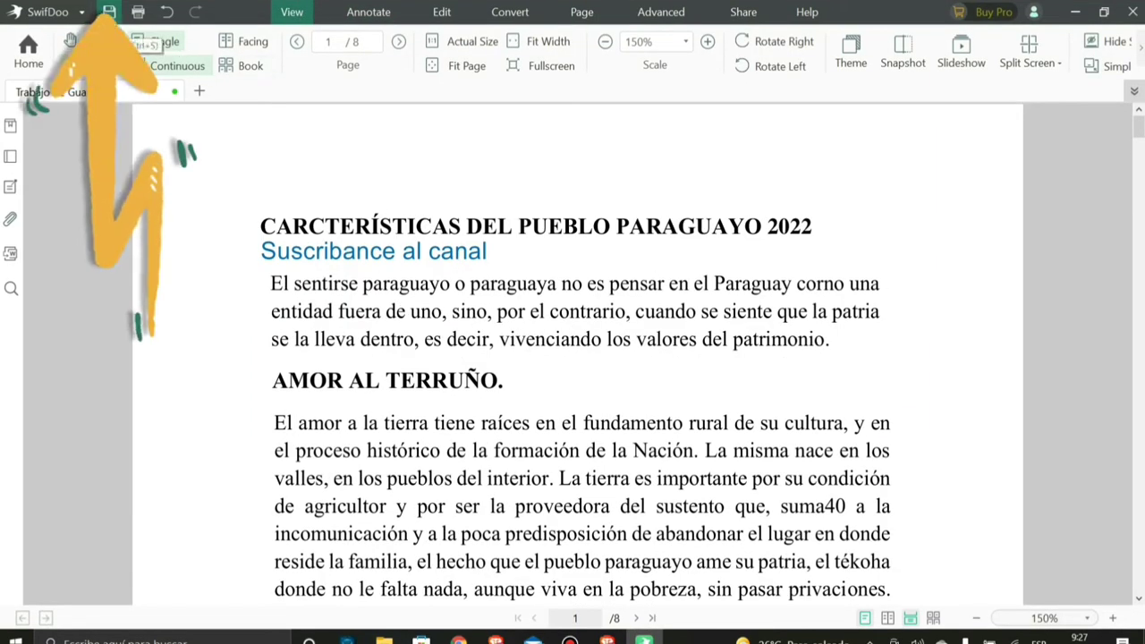
pyautogui.click(109, 13)
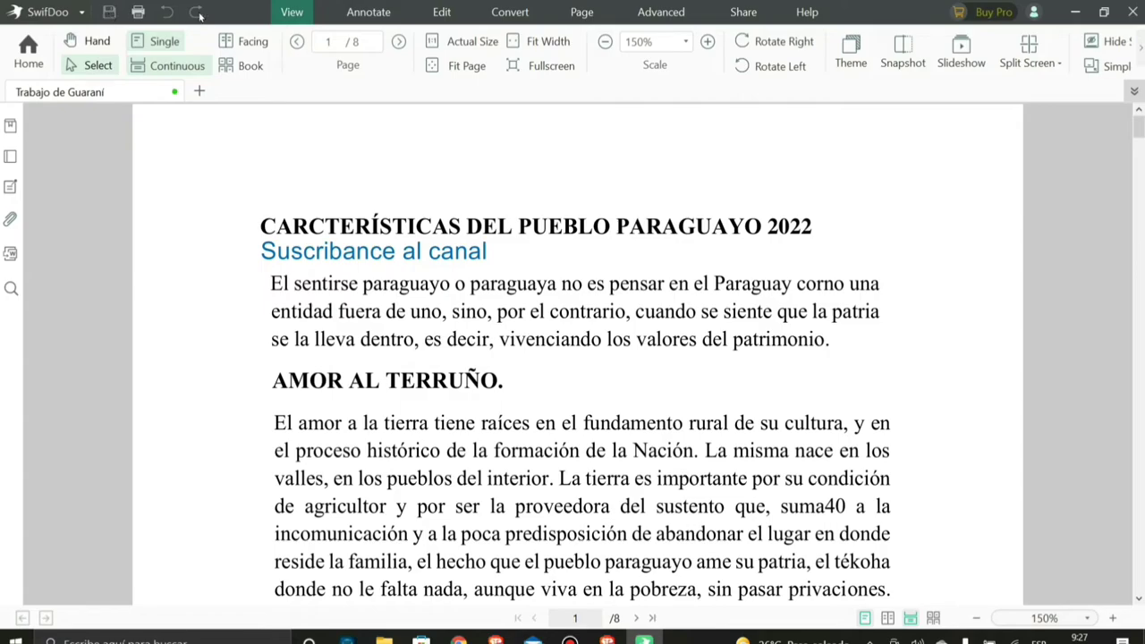
pyautogui.click(1129, 12)
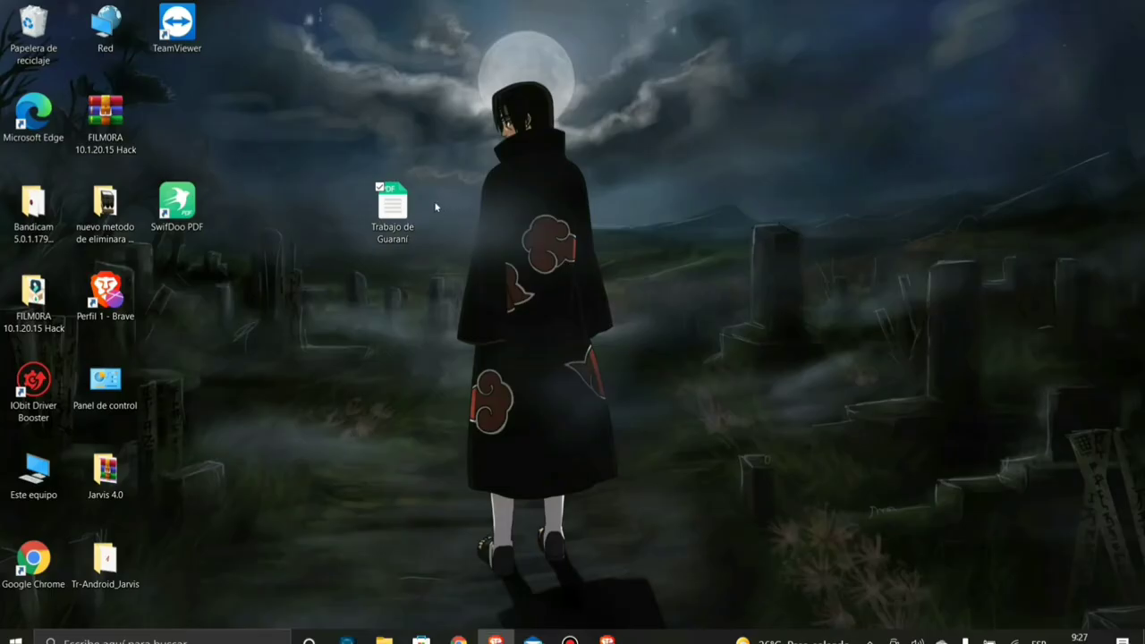
pyautogui.moveTo(421, 215); pyautogui.dragTo(349, 127)
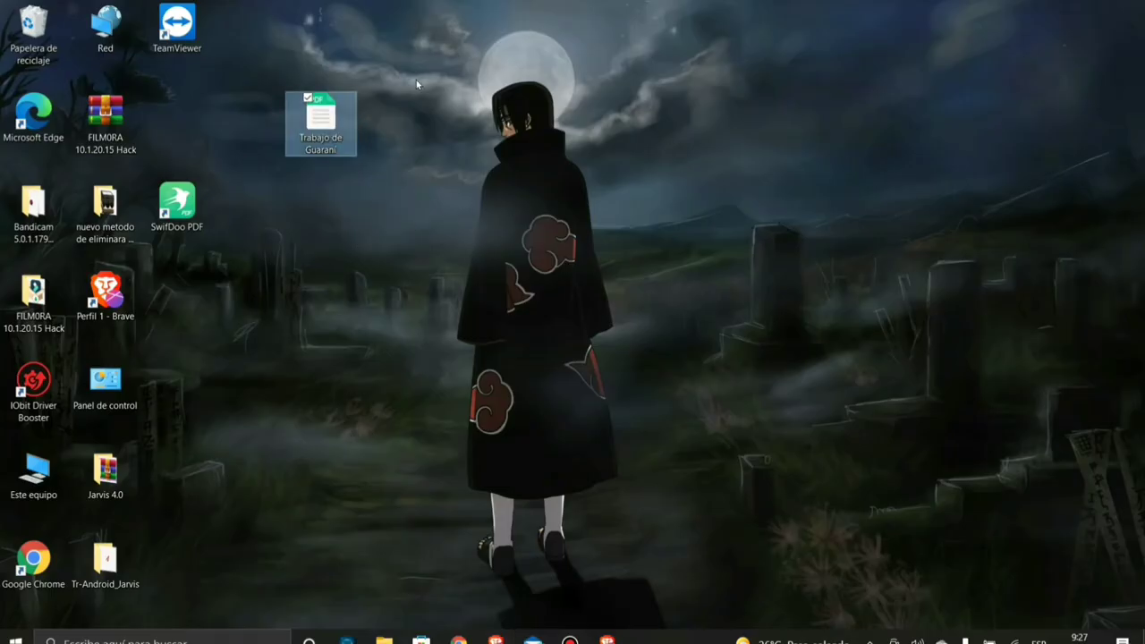
pyautogui.rightClick(327, 127)
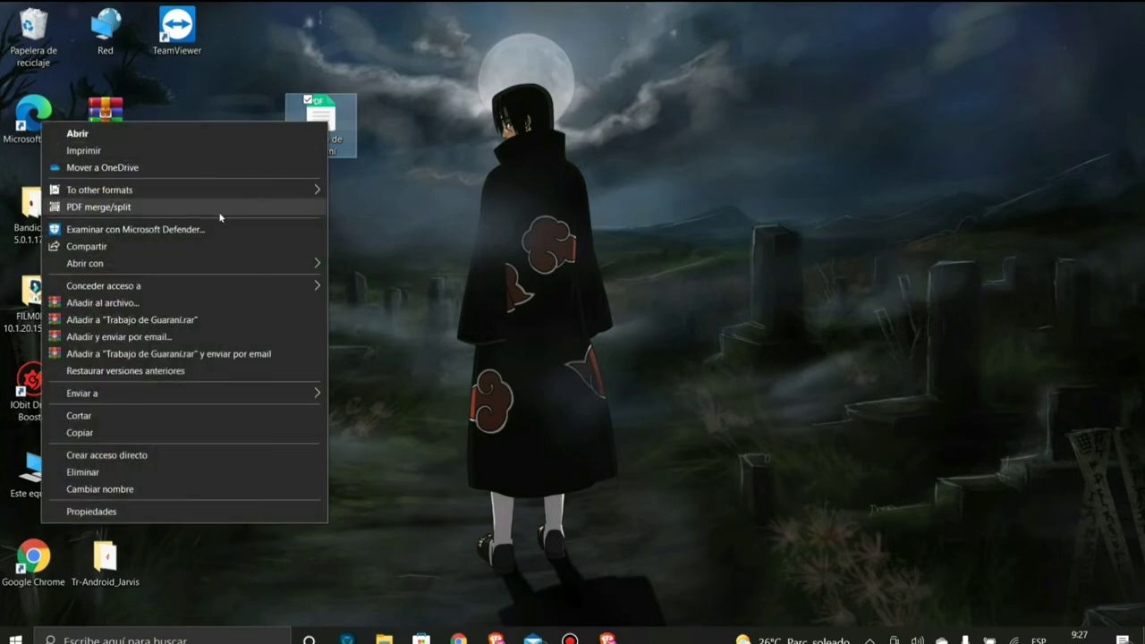
pyautogui.moveTo(195, 261)
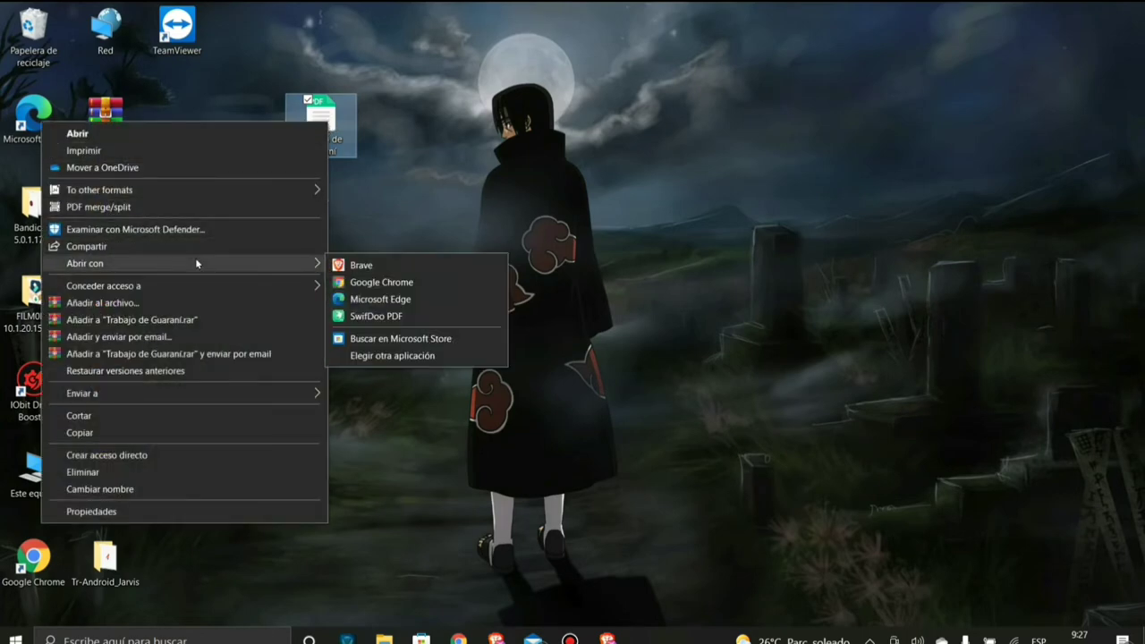
pyautogui.click(352, 282)
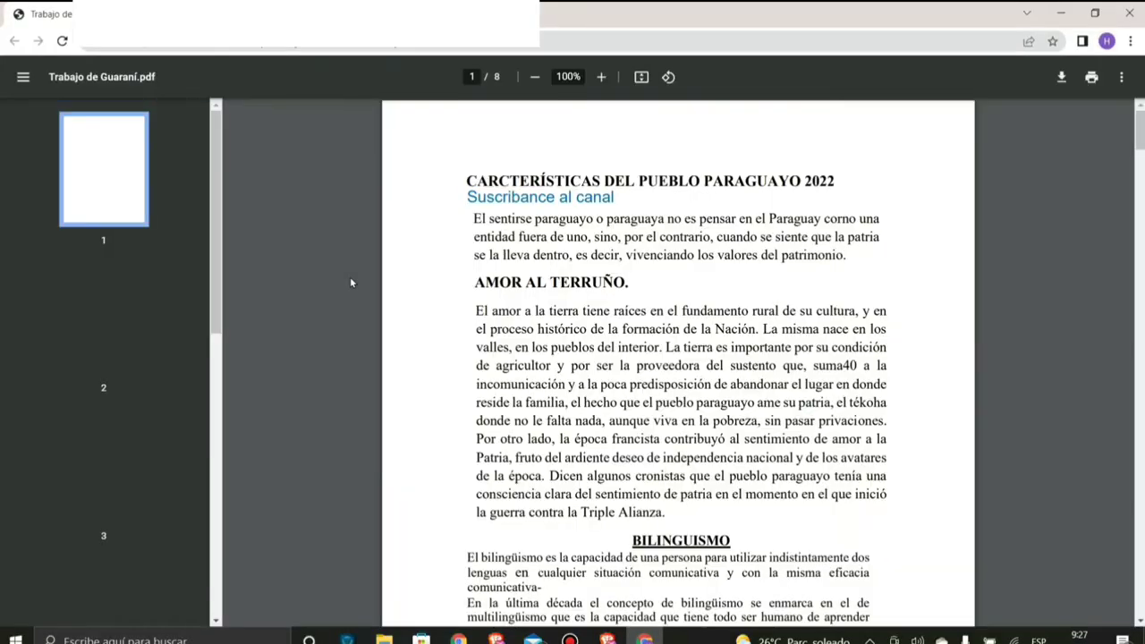
pyautogui.moveTo(464, 179); pyautogui.dragTo(826, 179)
pyautogui.click(809, 181)
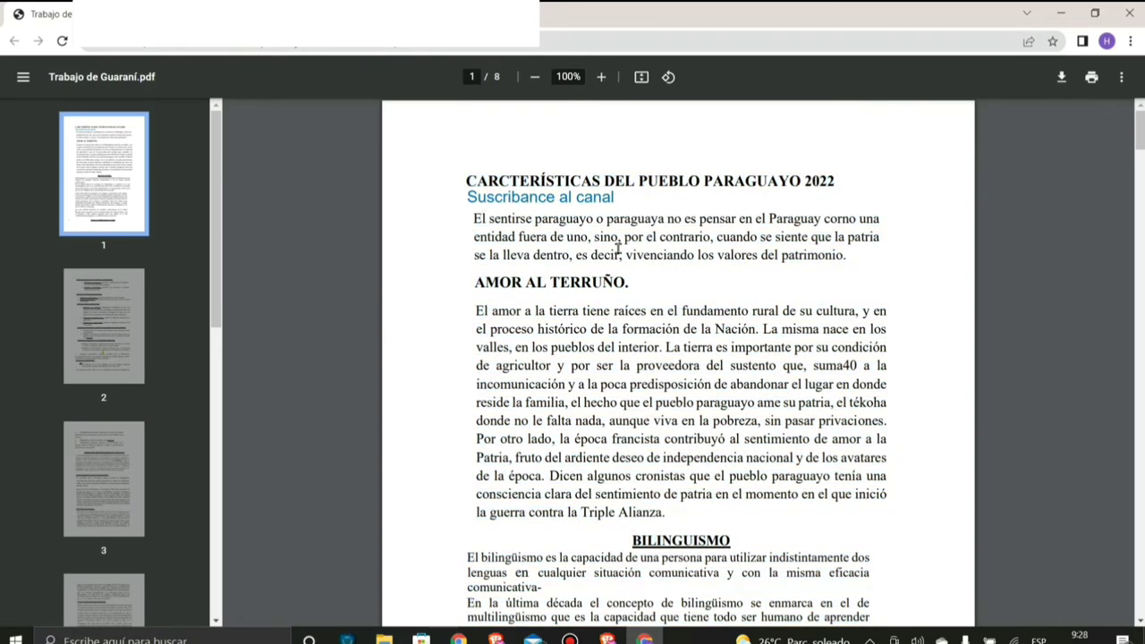
pyautogui.scroll(-15, 612, 421)
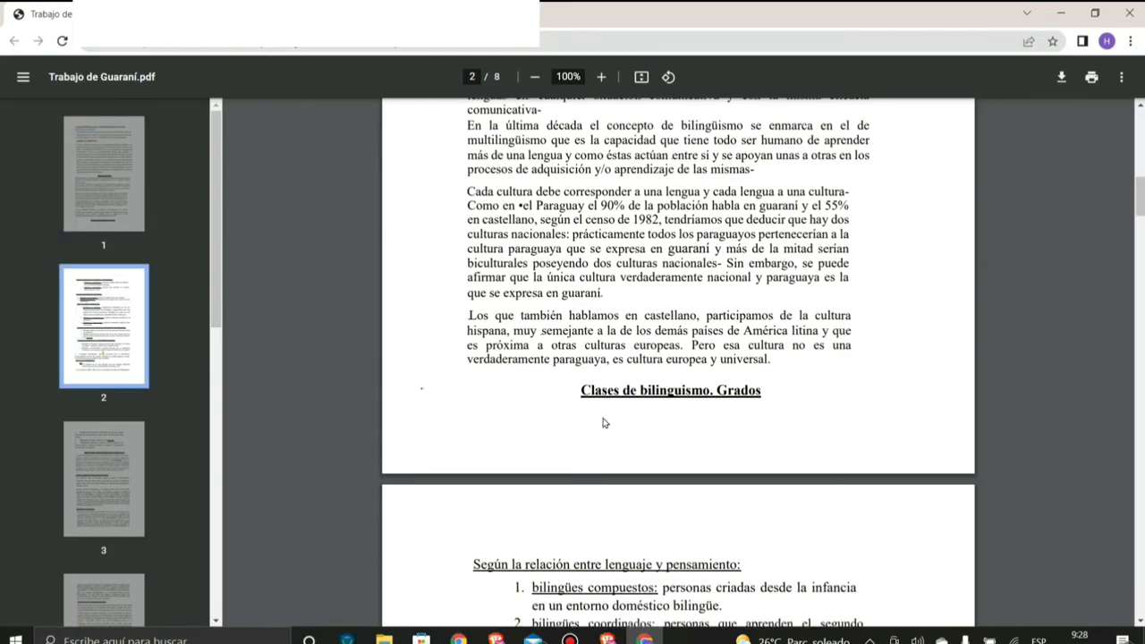
pyautogui.scroll(15, 600, 416)
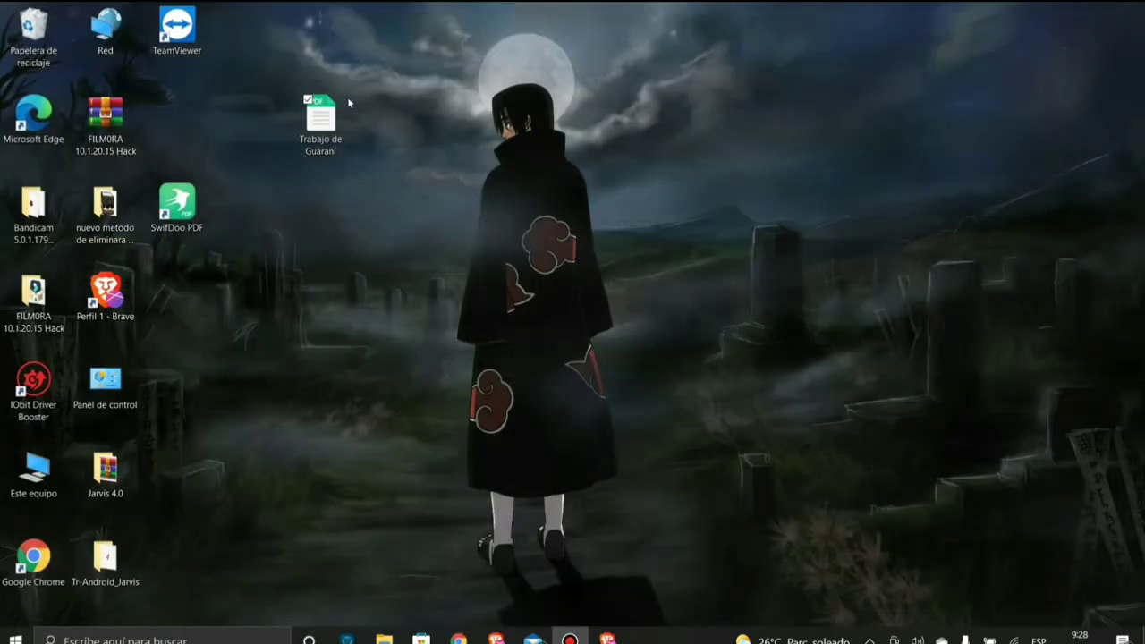
# - Drag the Trabajo de Guaraní PDF icon and SwifDoo PDF shortcut into open slots of the left icon grid
pyautogui.moveTo(349, 103); pyautogui.dragTo(205, 103)
pyautogui.moveTo(184, 201); pyautogui.dragTo(329, 208)
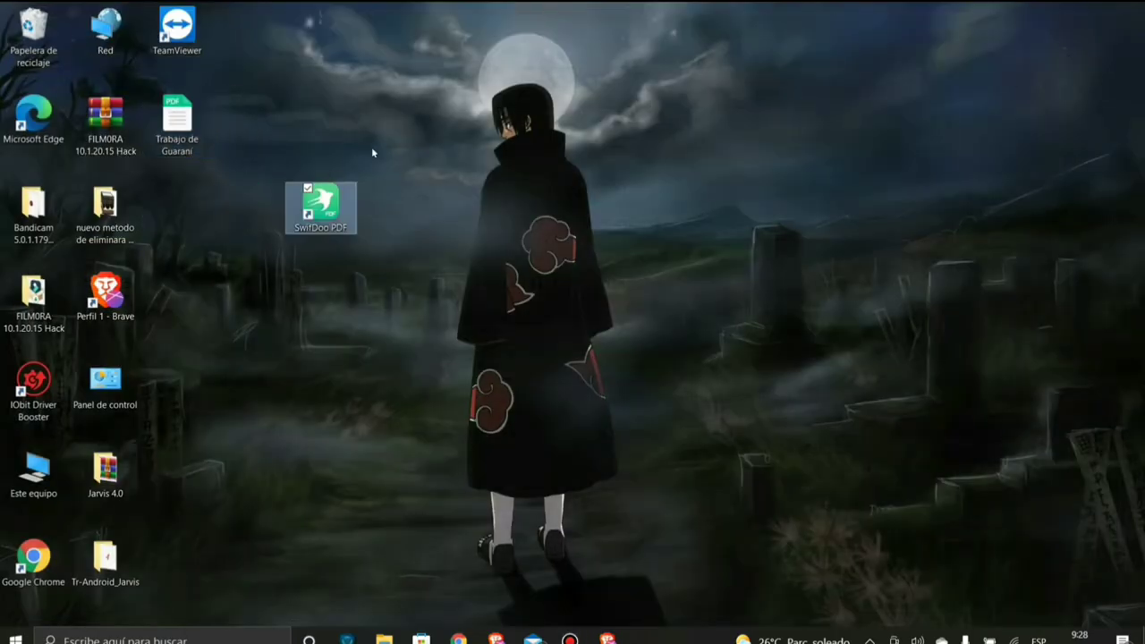
pyautogui.click(376, 154)
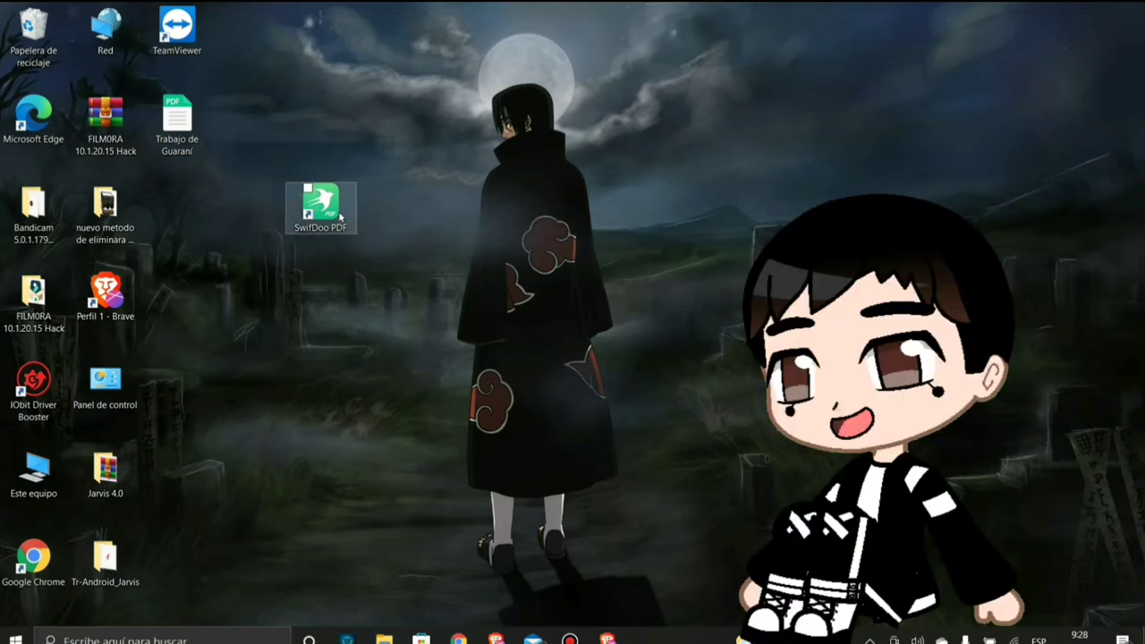
pyautogui.moveTo(320, 207); pyautogui.dragTo(183, 207)
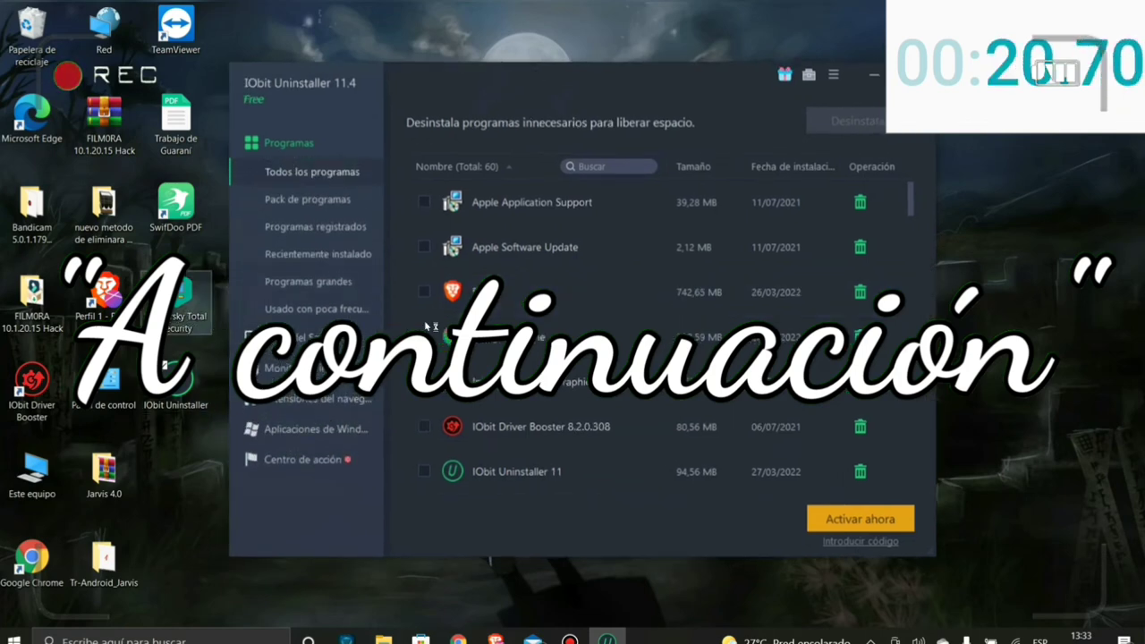
pyautogui.scroll(-2, 913, 214)
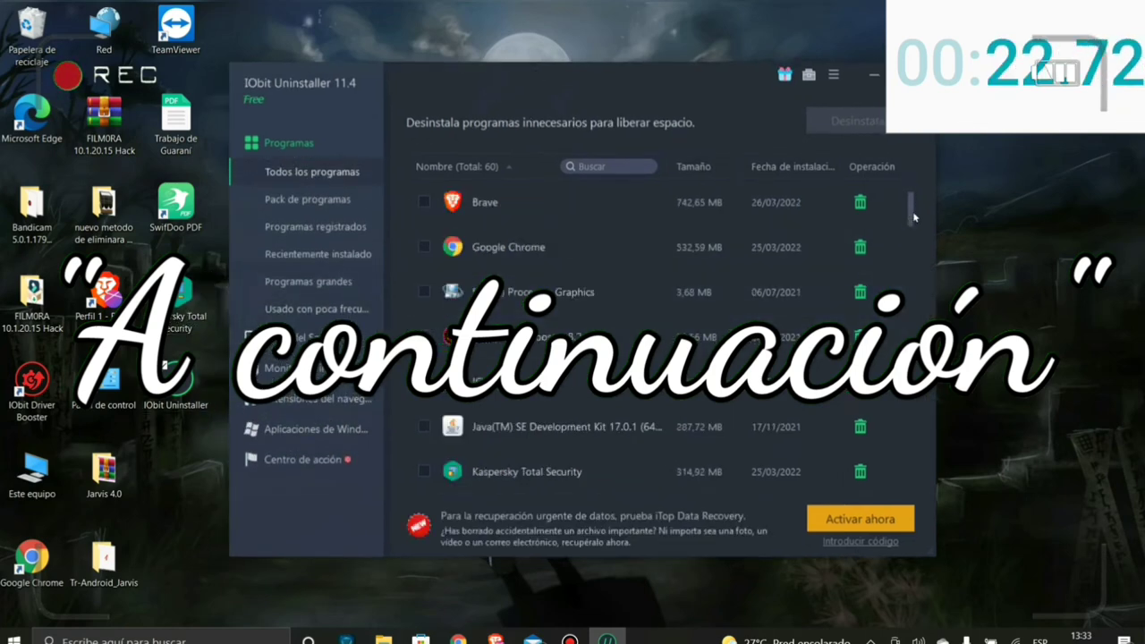
pyautogui.scroll(-2, 914, 215)
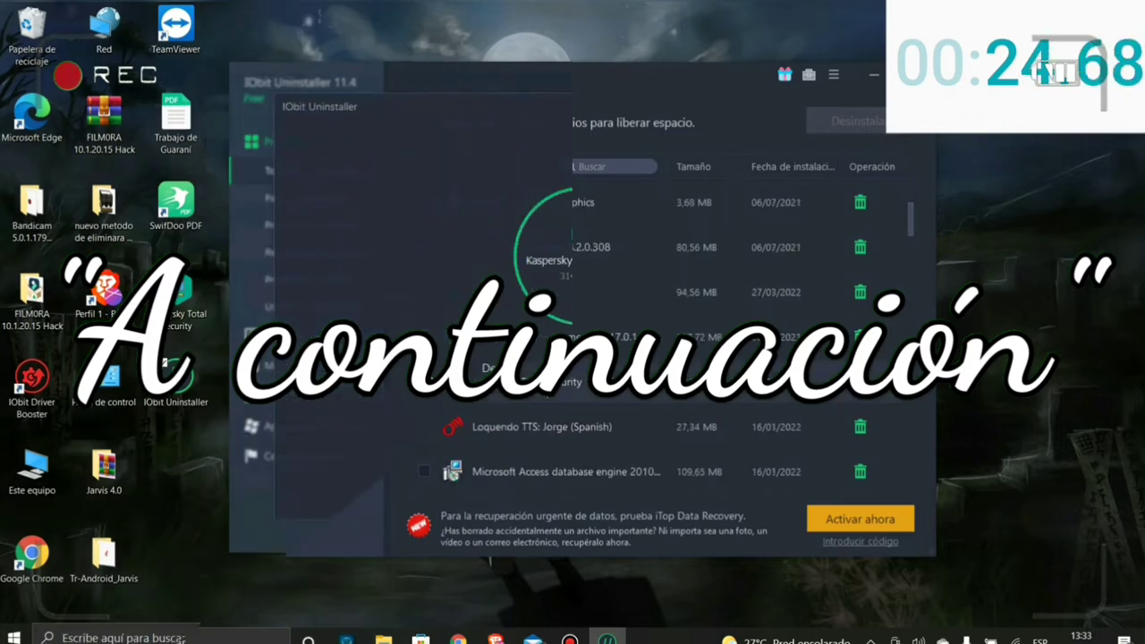
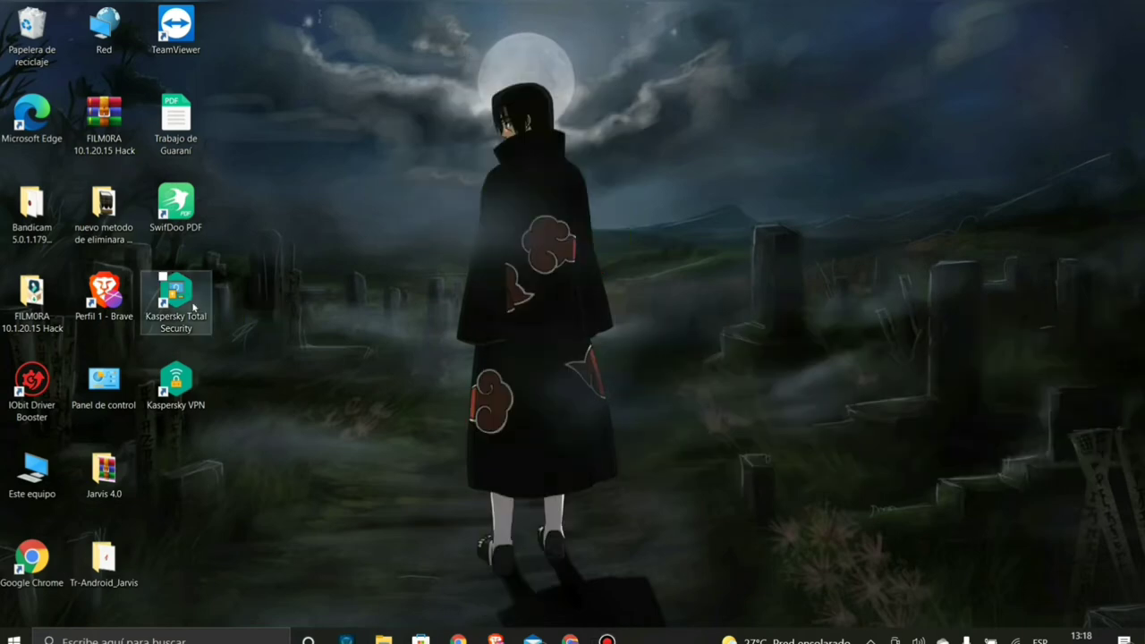
# - Arrange the Kaspersky Total Security and Kaspersky VPN shortcuts side by side on the desktop
pyautogui.moveTo(193, 307); pyautogui.dragTo(409, 307)
pyautogui.moveTo(178, 385); pyautogui.dragTo(466, 300)
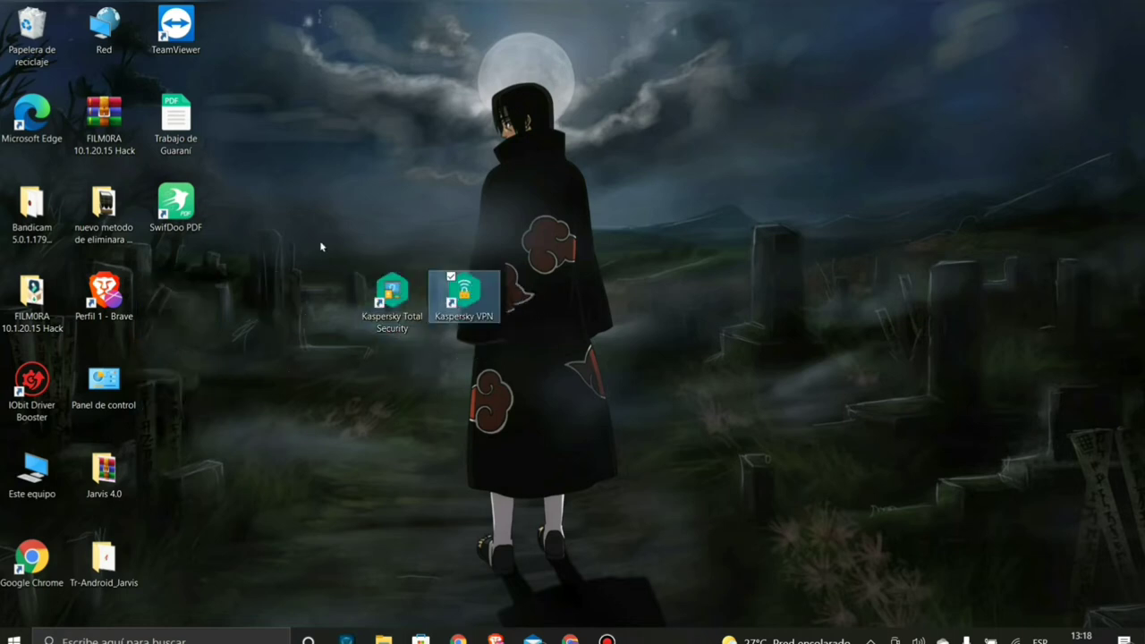
pyautogui.moveTo(322, 246); pyautogui.dragTo(500, 332)
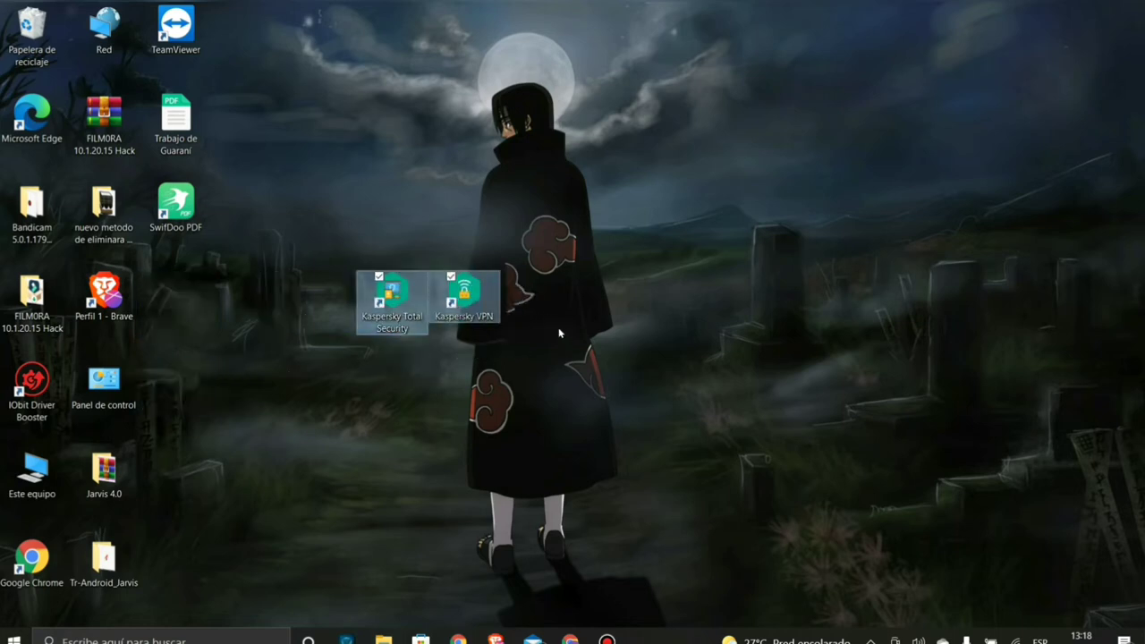
pyautogui.click(325, 364)
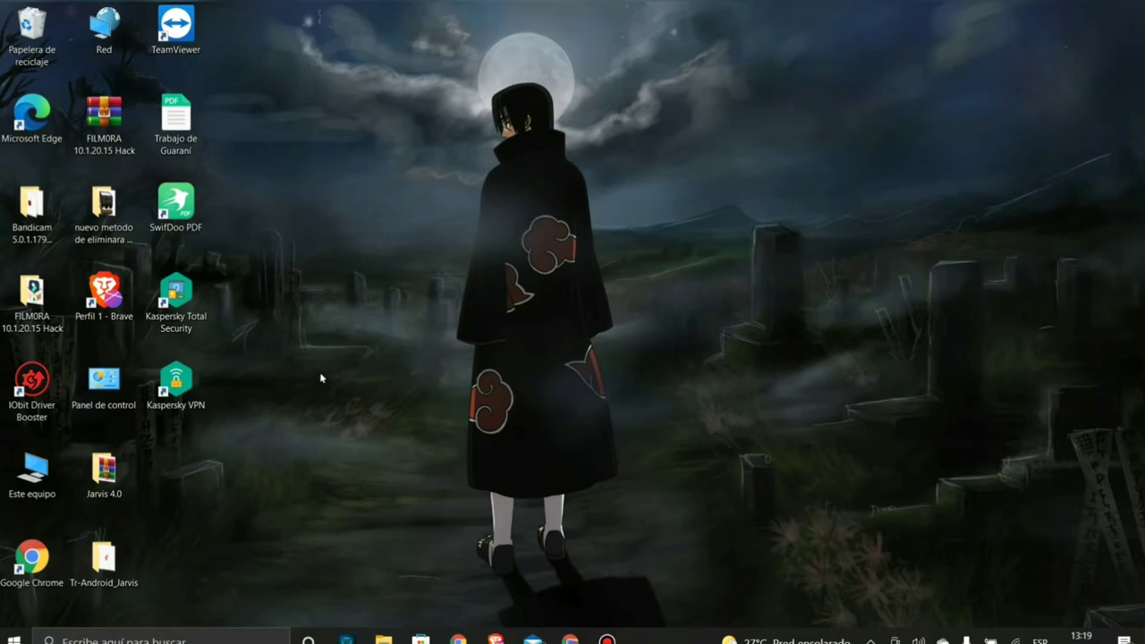
# - Bring Chrome forward, dismiss the data-recovery promo, and look over the Aceleración and Actualizar Drivers menus
pyautogui.click(564, 635)
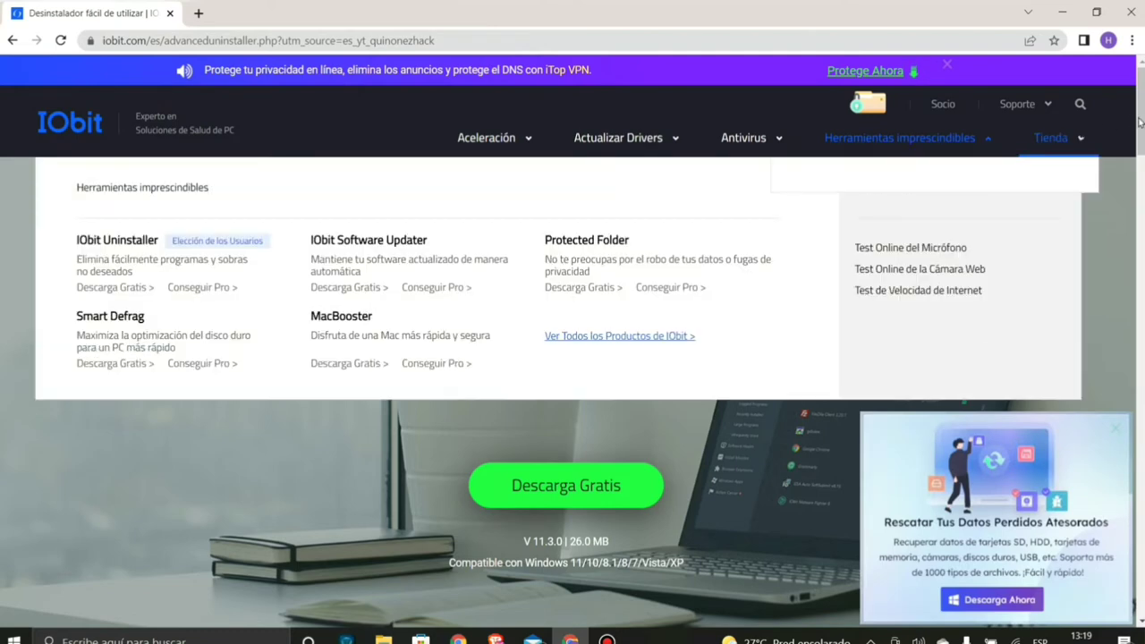
pyautogui.click(1120, 435)
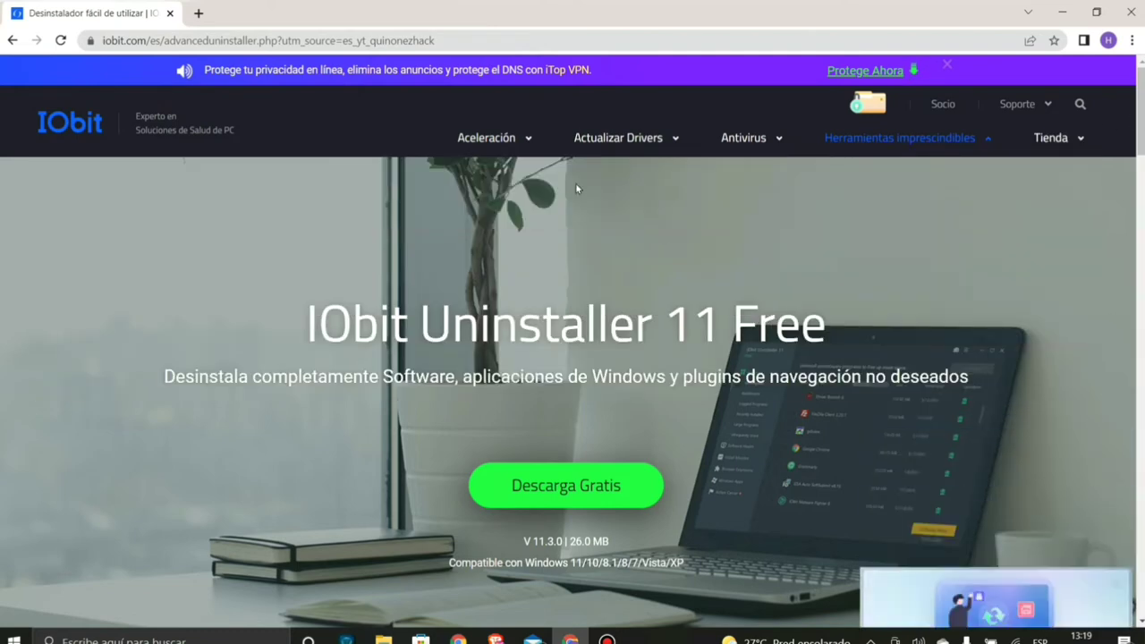
pyautogui.moveTo(490, 141)
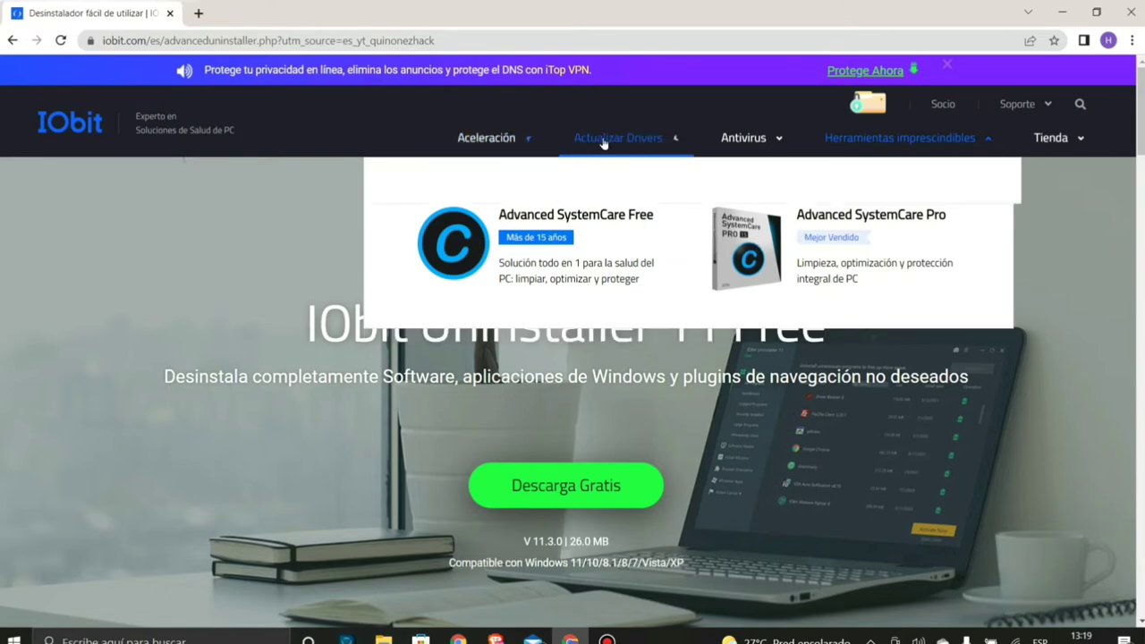
pyautogui.moveTo(612, 143)
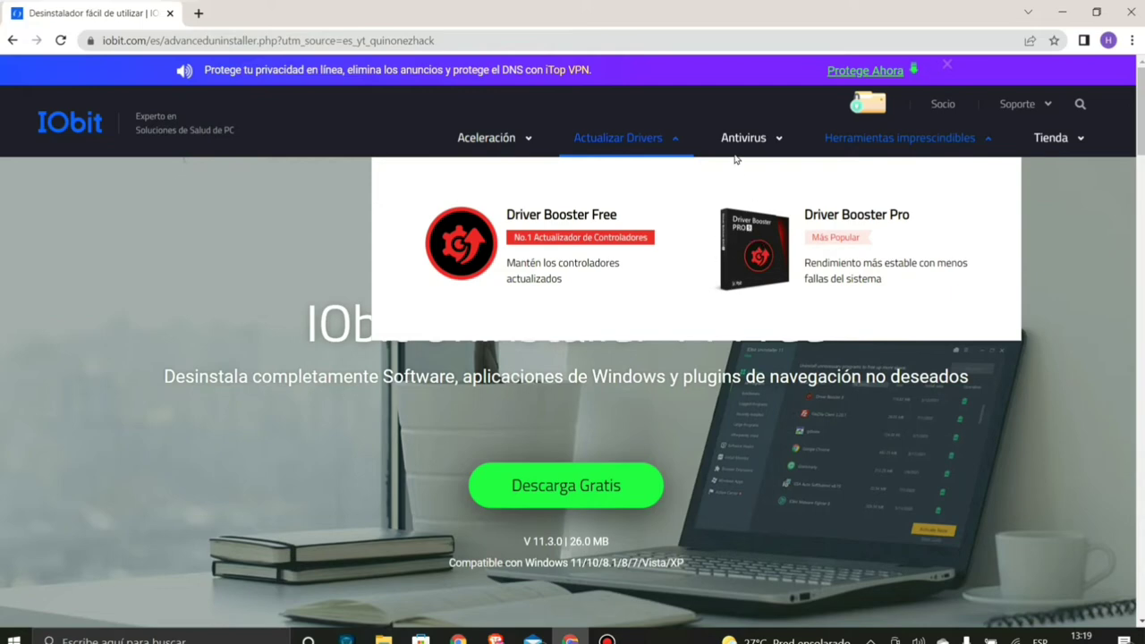
pyautogui.moveTo(748, 134)
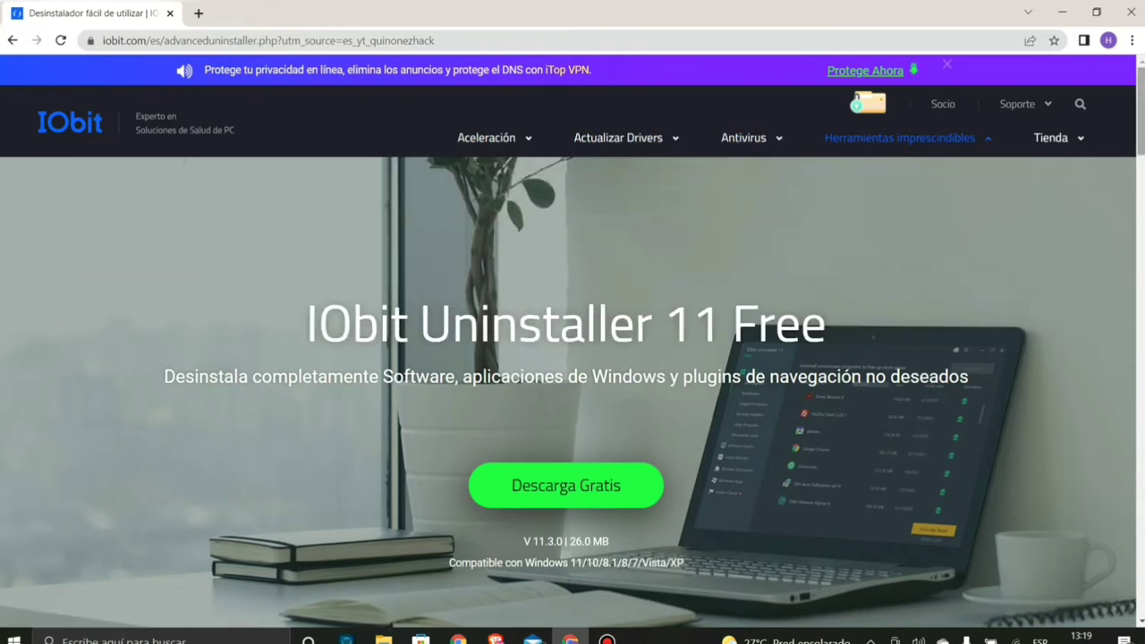
# - Scroll down the IObit Uninstaller 11 Free page, then jump back to the top
pyautogui.scroll(-1, 1038, 199)
pyautogui.scroll(-3, 572, 340)
pyautogui.scroll(-6, 573, 339)
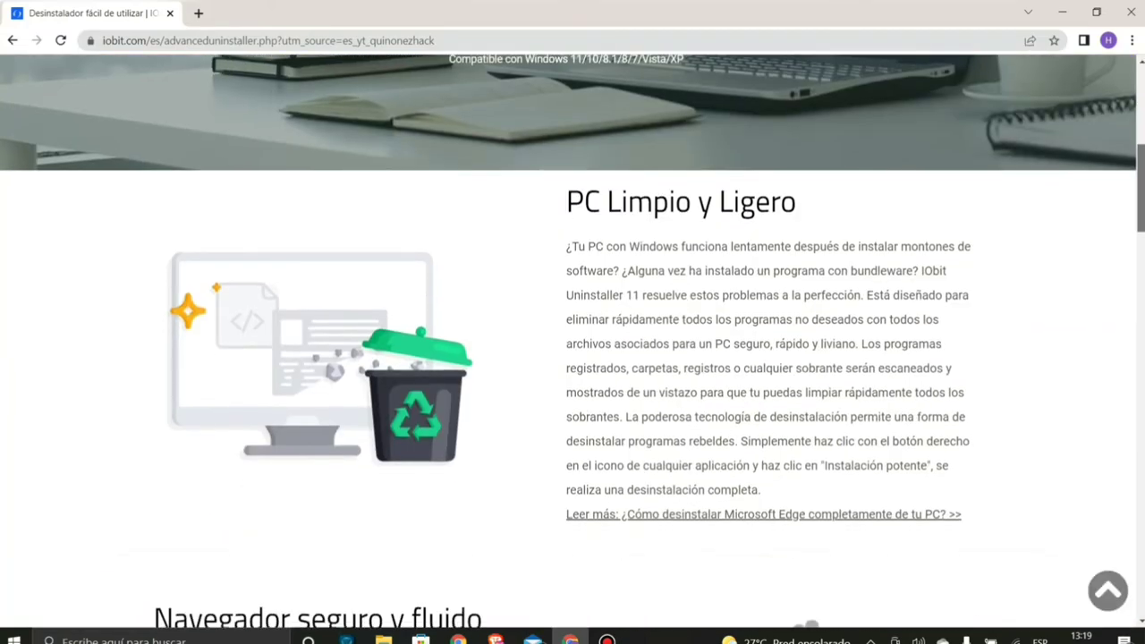
pyautogui.scroll(-7, 1138, 414)
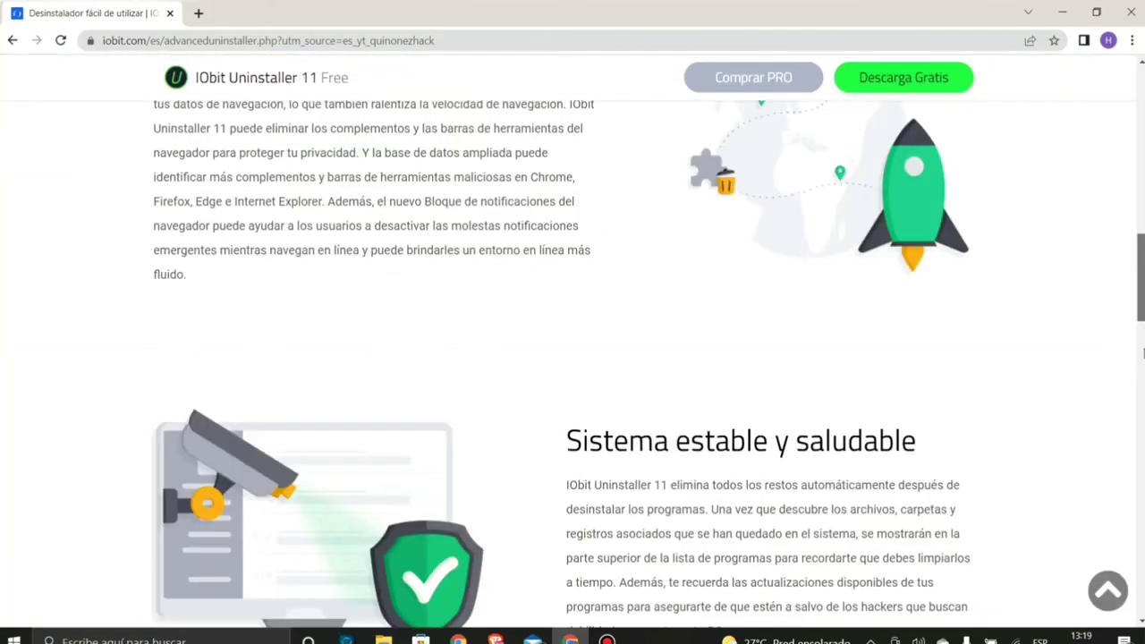
pyautogui.scroll(-10, 1134, 437)
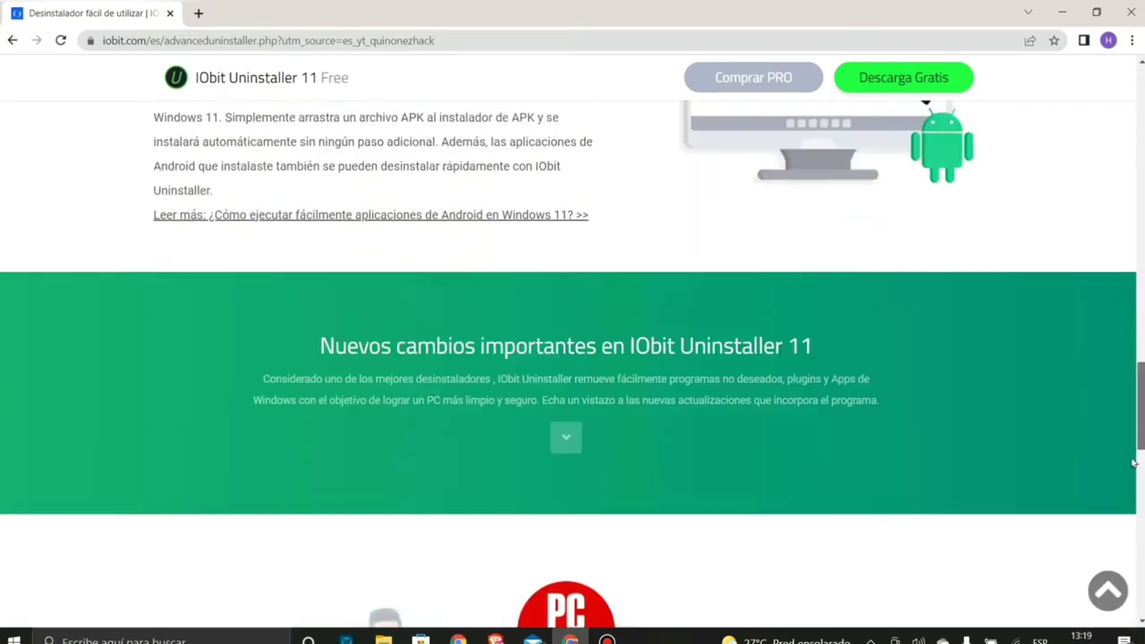
pyautogui.scroll(-3, 1122, 523)
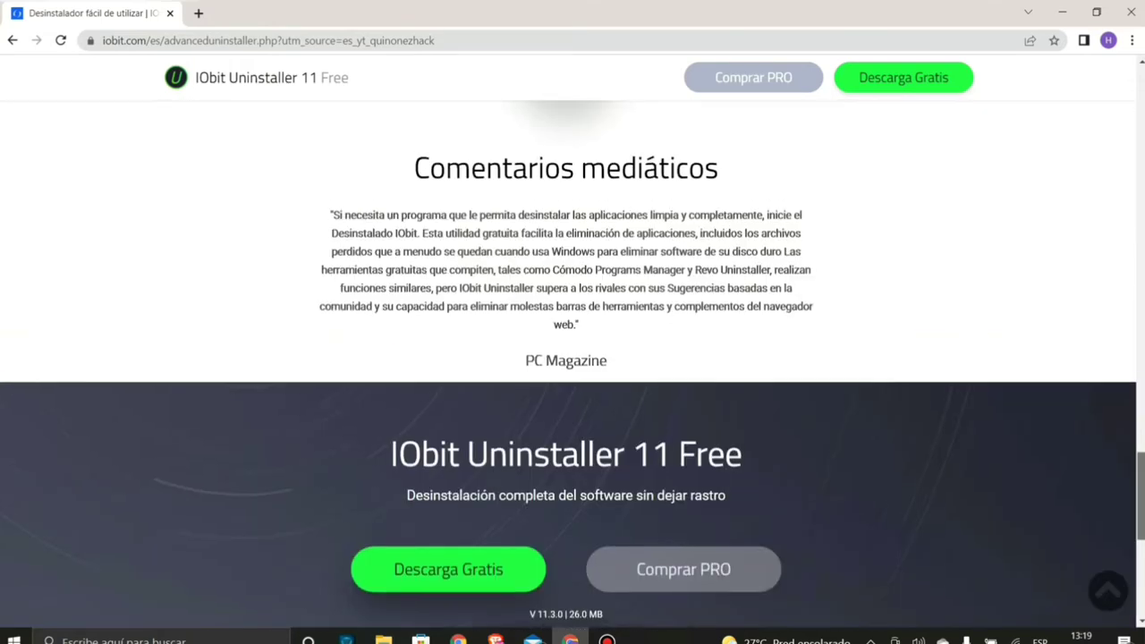
pyautogui.click(1107, 588)
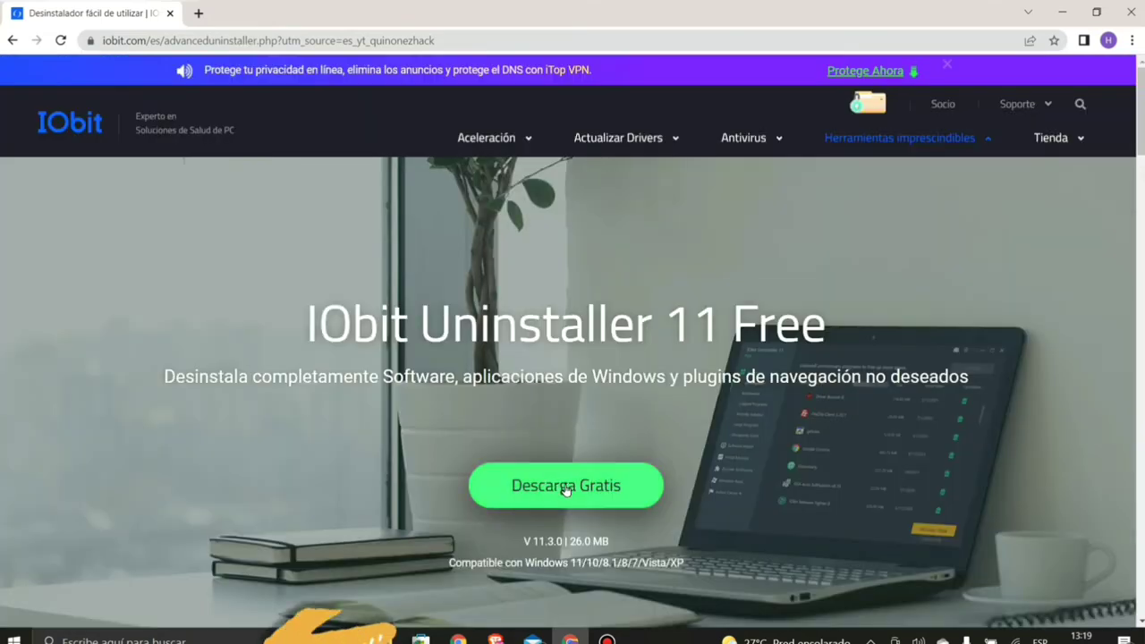
# - Get iobituninstaller.exe via Descarga Gratis and Softonic's Descargar gratis, then close the Softonic tab
pyautogui.click(566, 491)
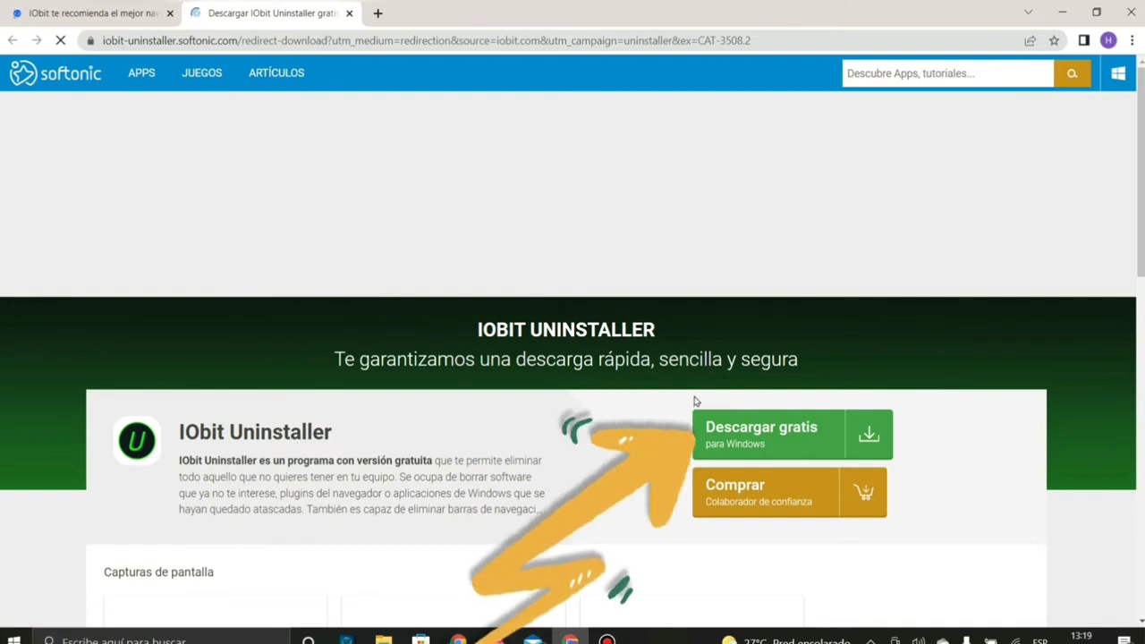
pyautogui.click(768, 445)
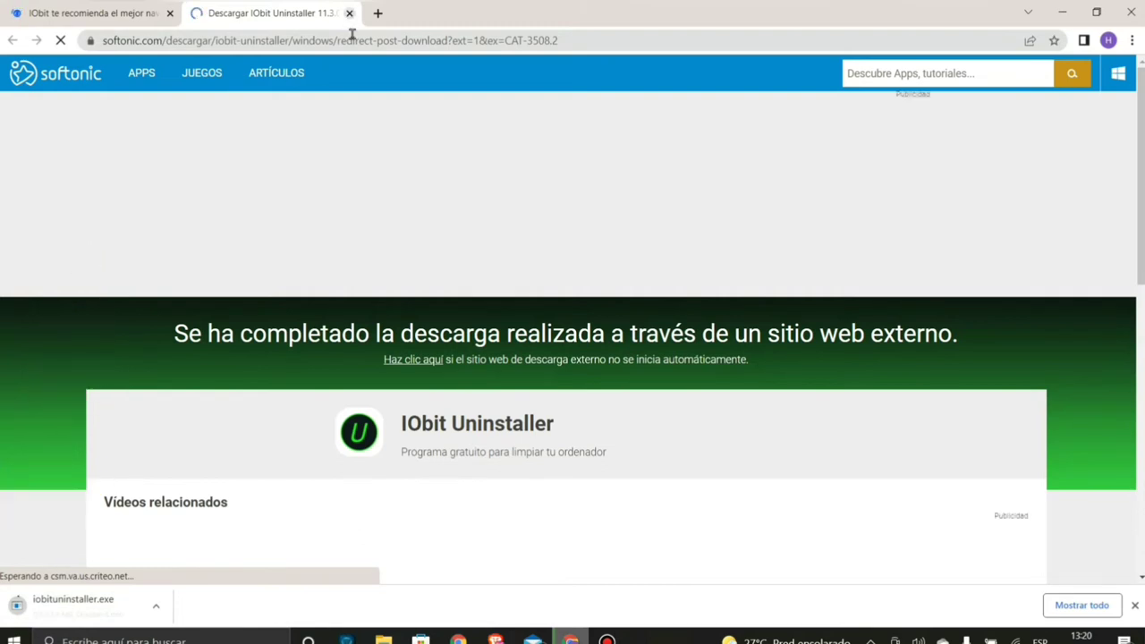
pyautogui.hotkey('ctrl', 'w')
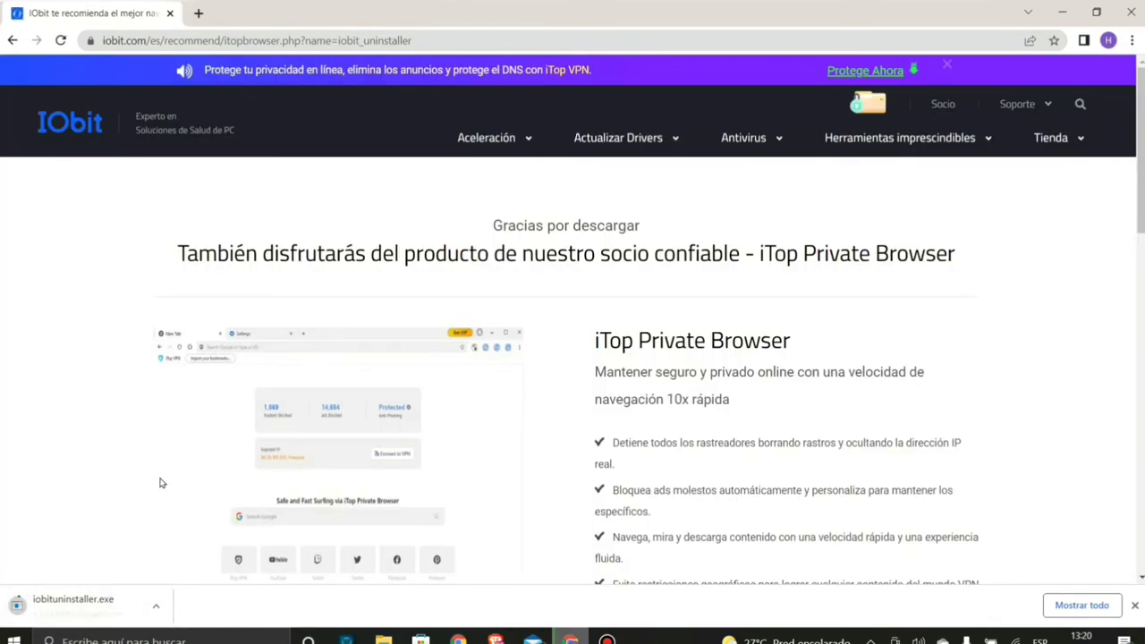
# - Return from the 'Gracias por descargar' page to the IObit Uninstaller 11 Free page and browse it
pyautogui.scroll(-5, 174, 497)
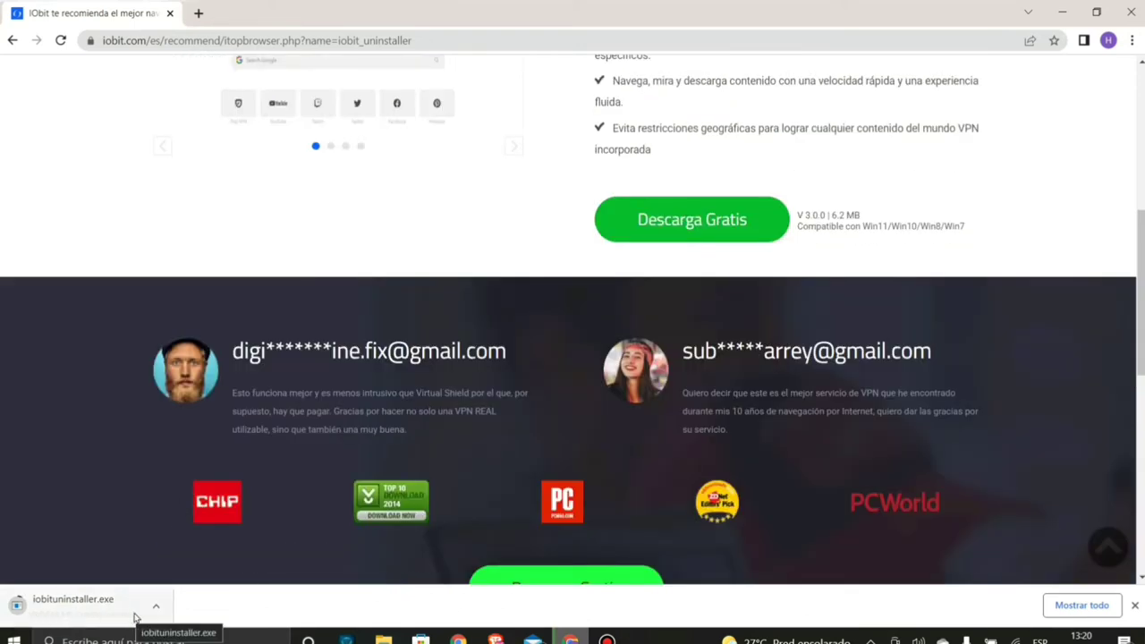
pyautogui.scroll(10, 141, 480)
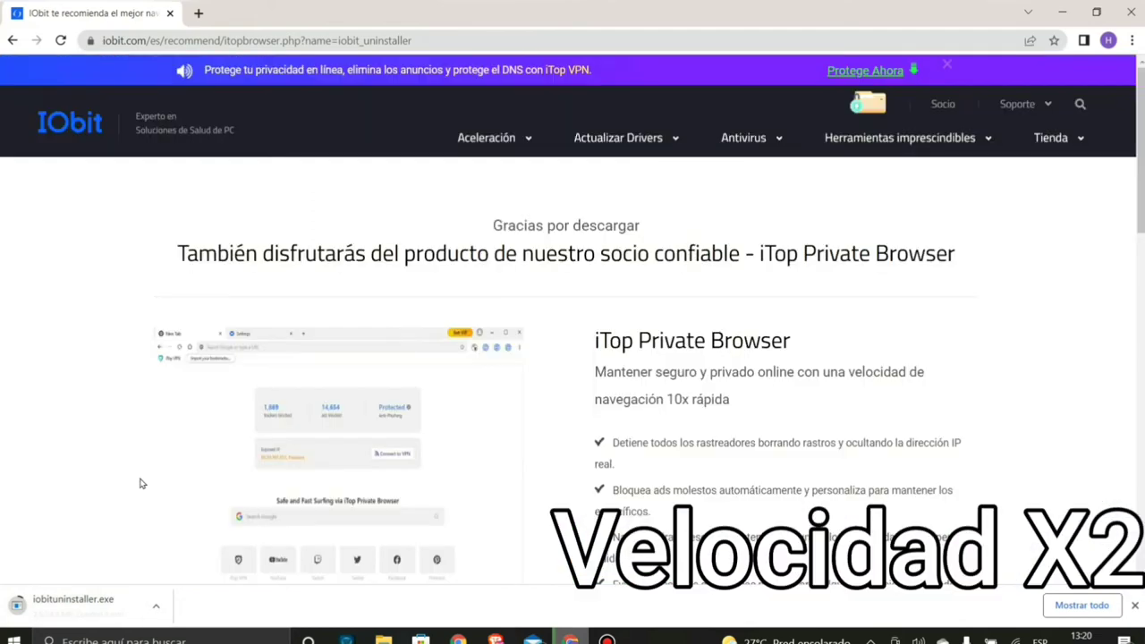
pyautogui.hotkey('alt', 'Left')
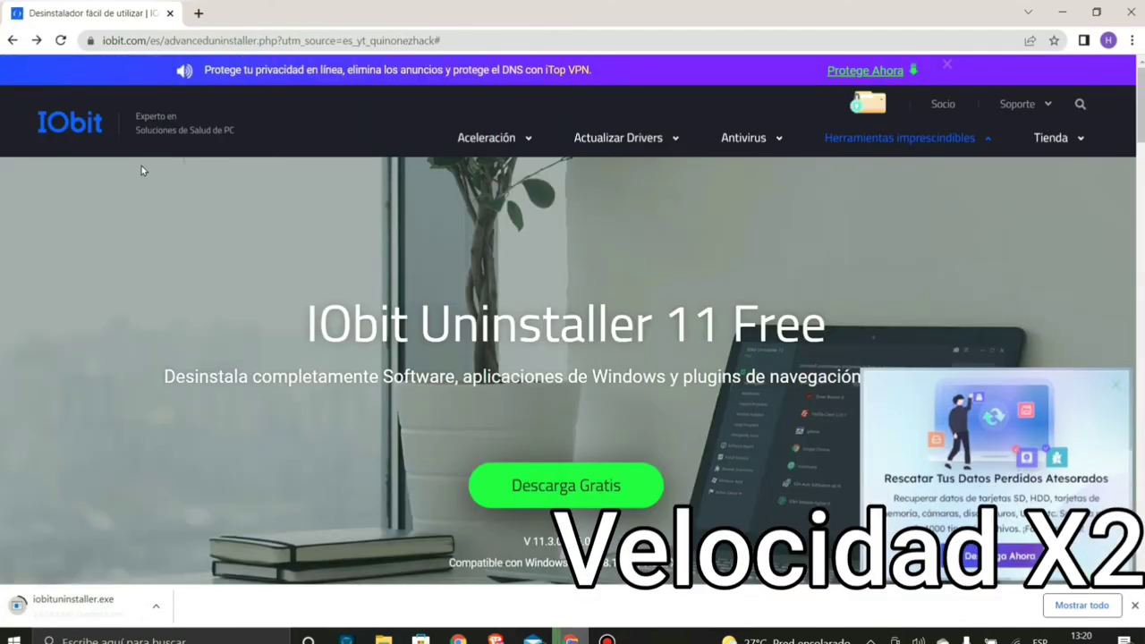
pyautogui.scroll(-6, 735, 394)
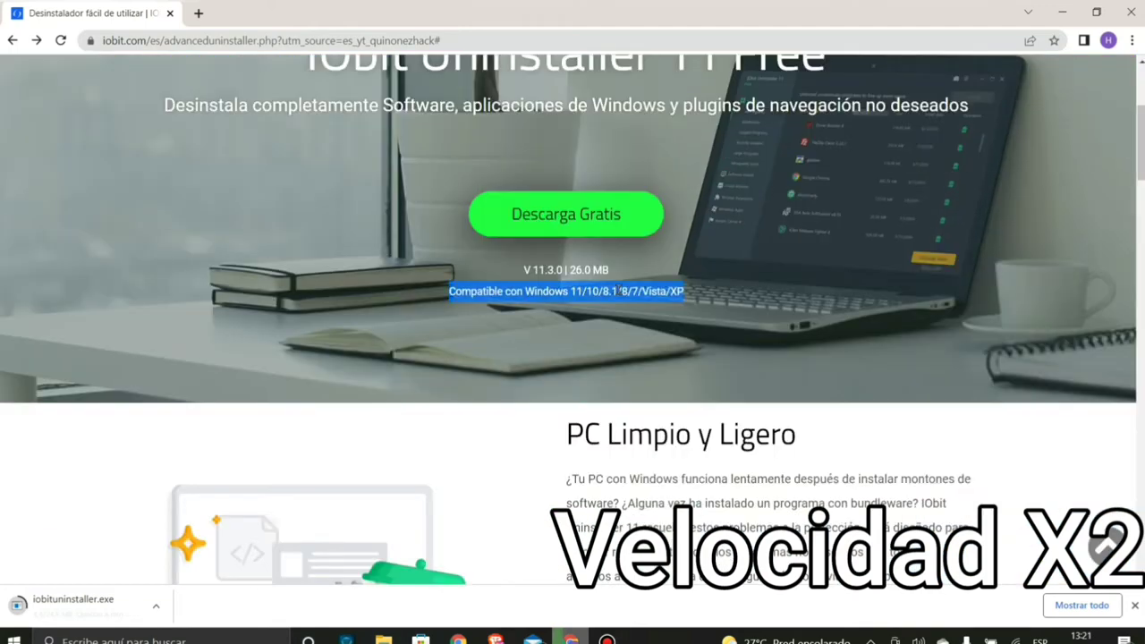
pyautogui.scroll(-10, 735, 395)
pyautogui.scroll(15, 769, 537)
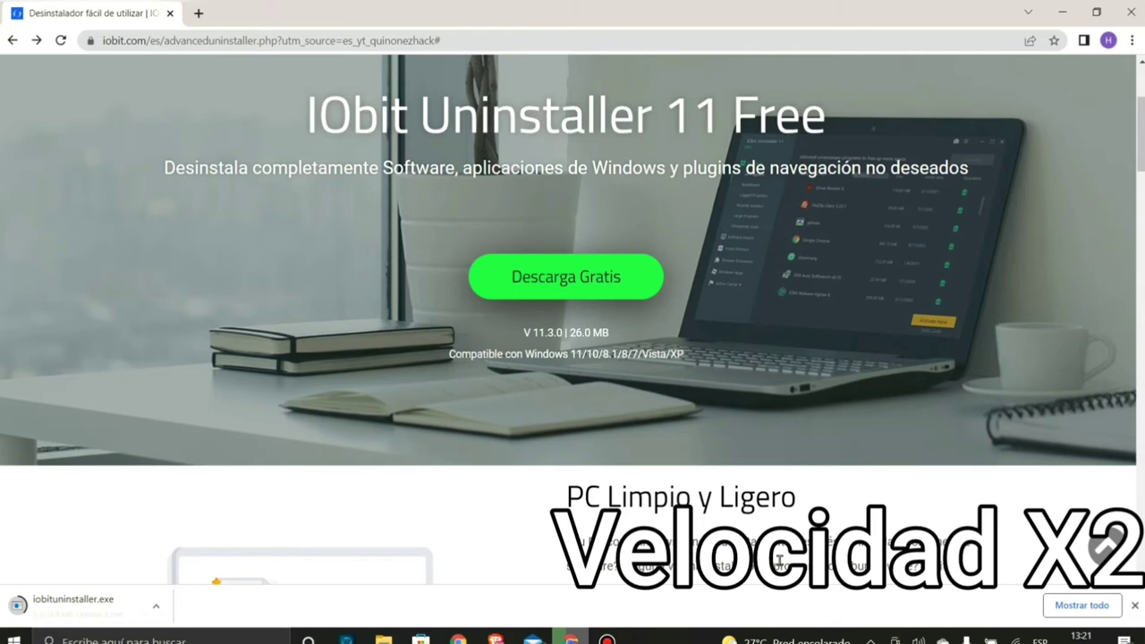
pyautogui.scroll(3, 779, 559)
pyautogui.moveTo(619, 148)
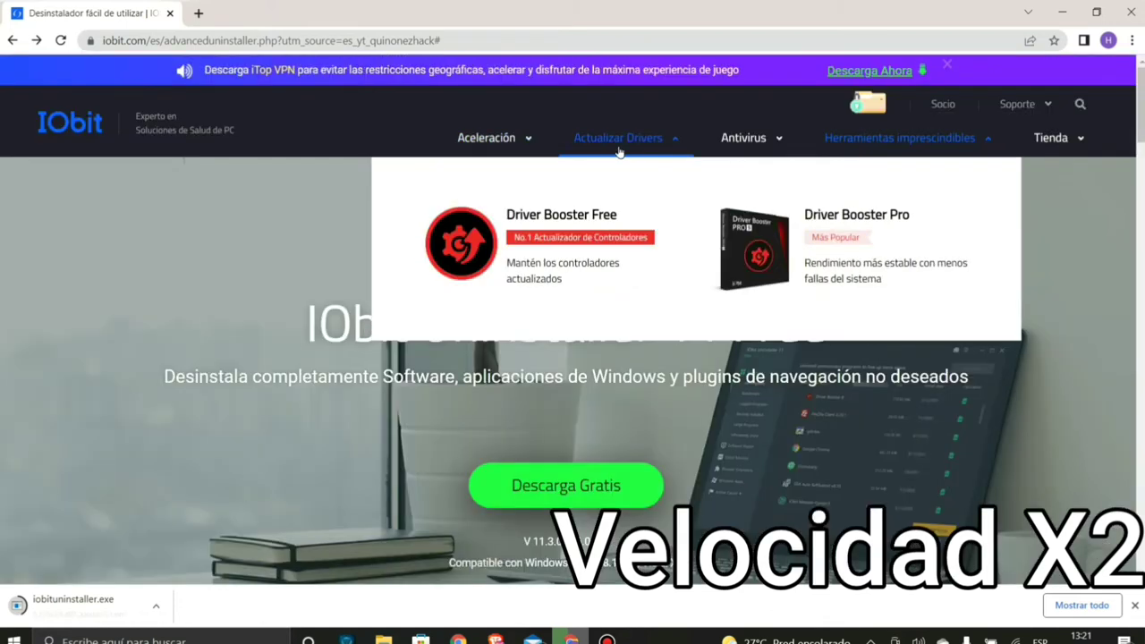
pyautogui.scroll(-1, 990, 259)
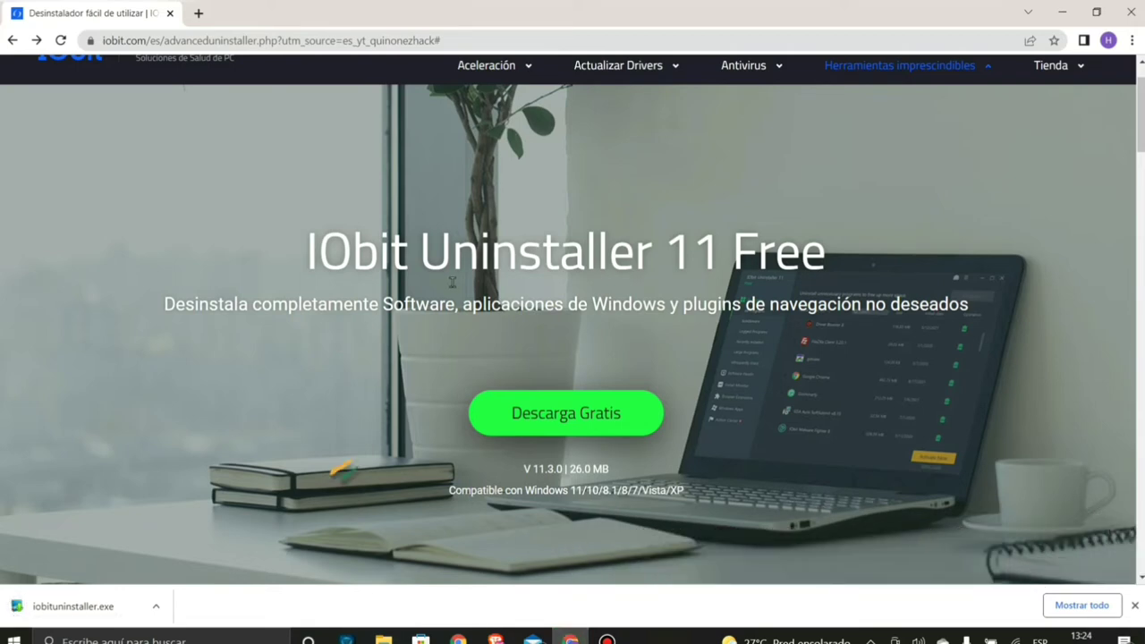
# - Show the downloaded installer in the Descargas folder and close Chrome
pyautogui.click(156, 611)
pyautogui.click(173, 561)
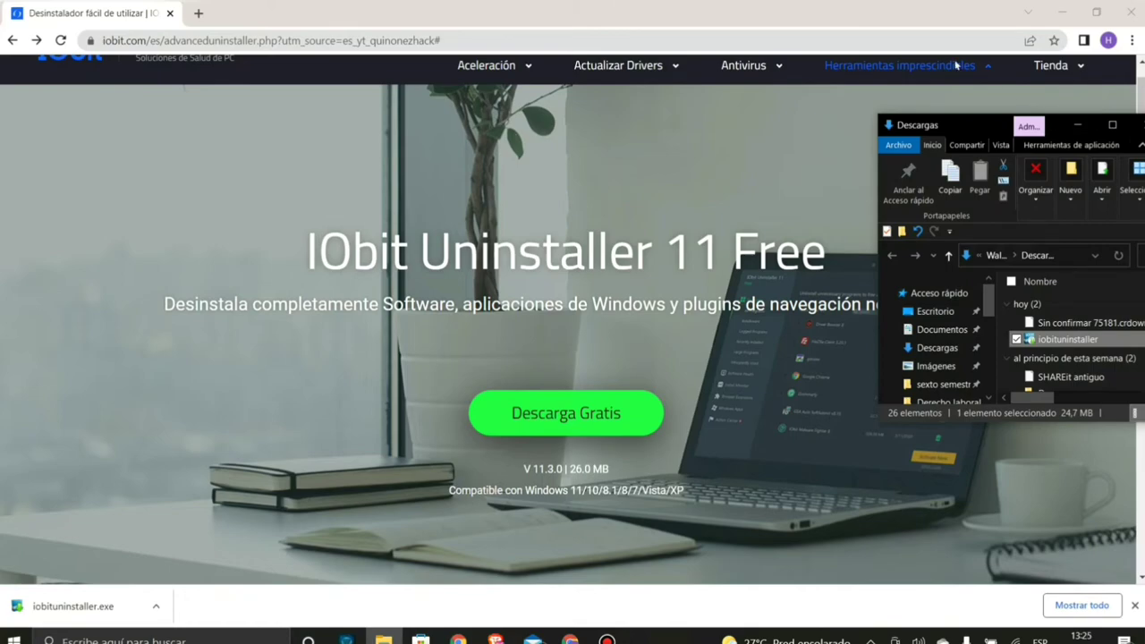
pyautogui.moveTo(1053, 125); pyautogui.dragTo(743, 1)
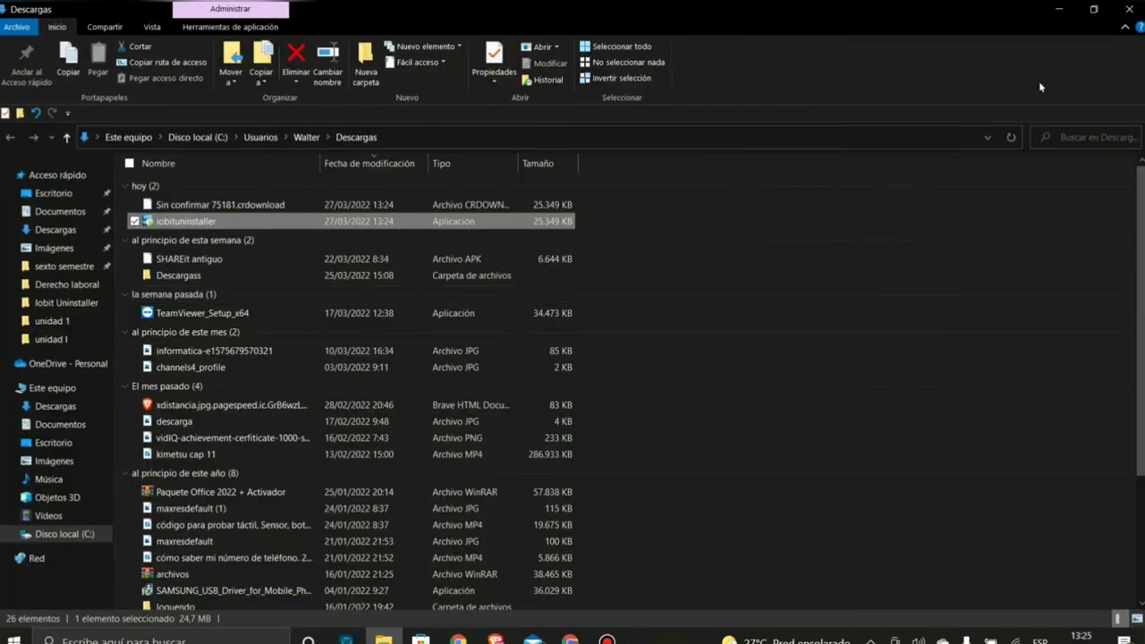
pyautogui.click(1093, 9)
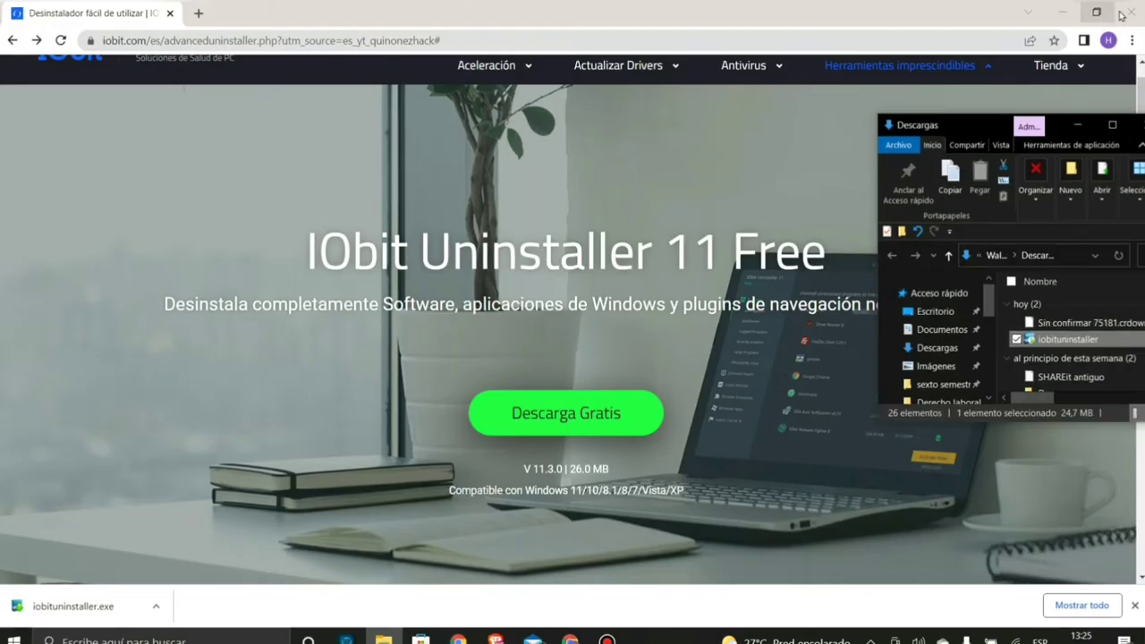
pyautogui.click(1120, 16)
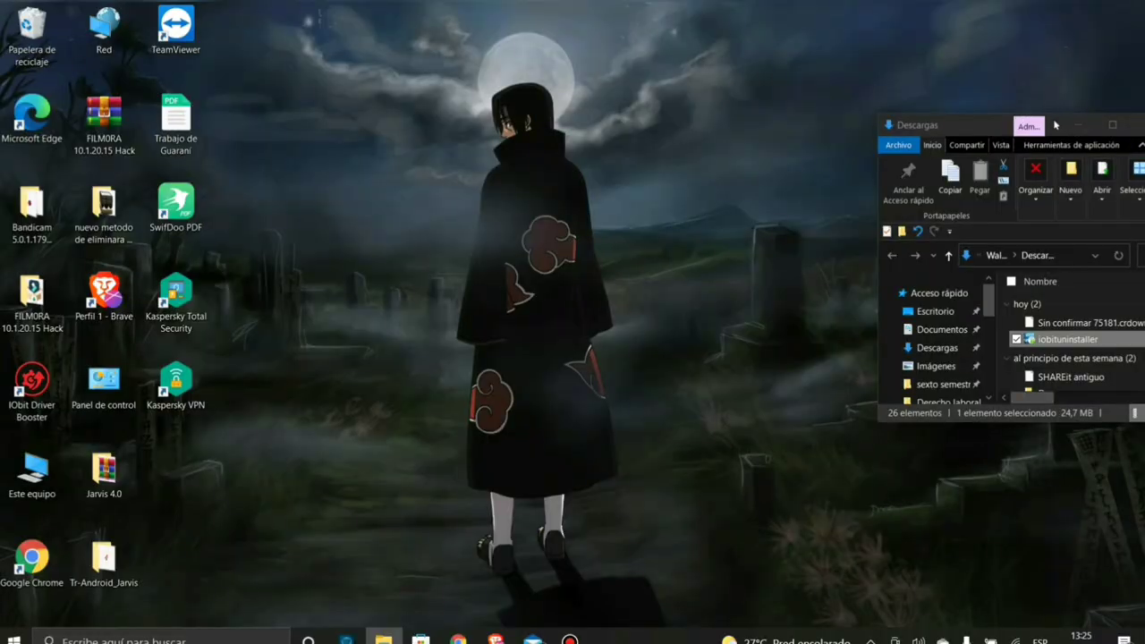
# - Drag iobituninstaller onto the desktop, close Descargas, and launch the installer
pyautogui.moveTo(1055, 125); pyautogui.dragTo(362, 104)
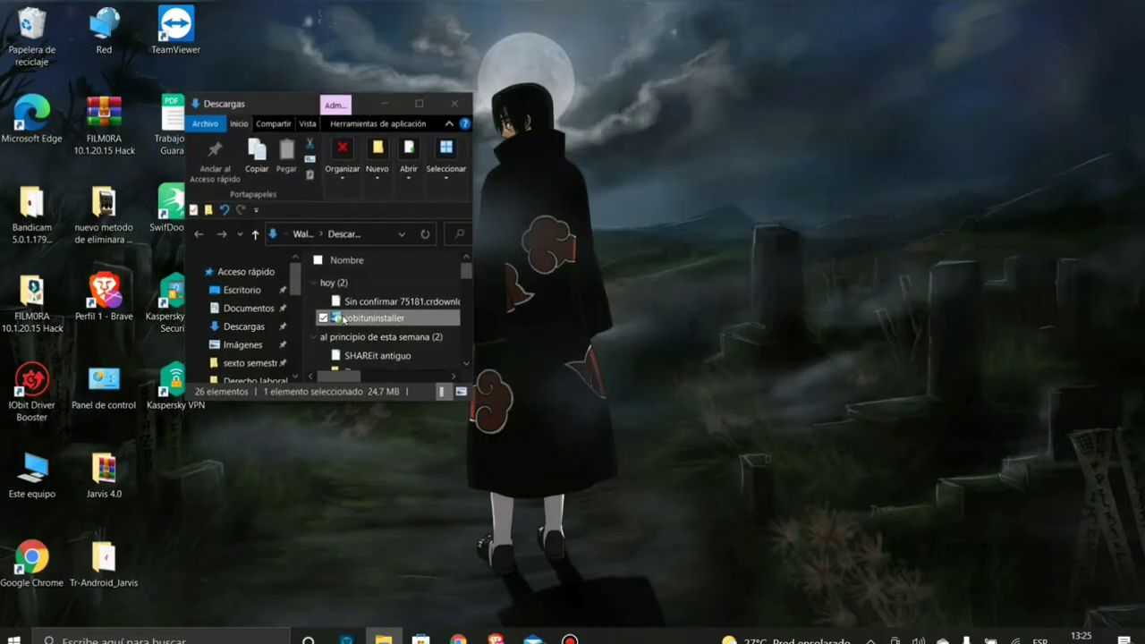
pyautogui.moveTo(343, 321); pyautogui.dragTo(584, 324)
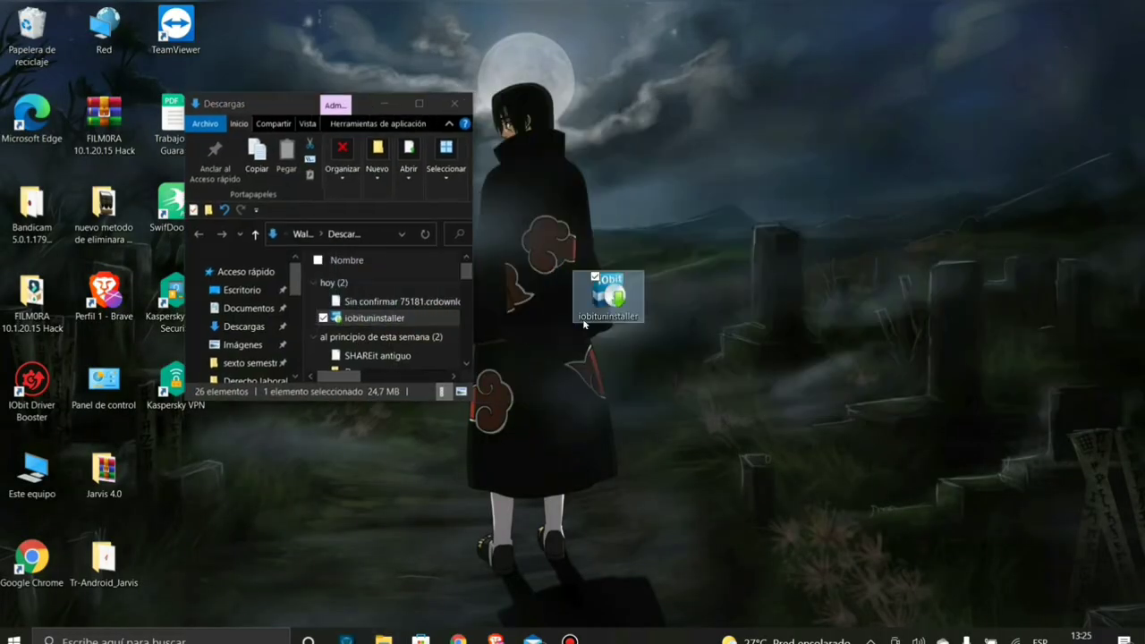
pyautogui.click(454, 104)
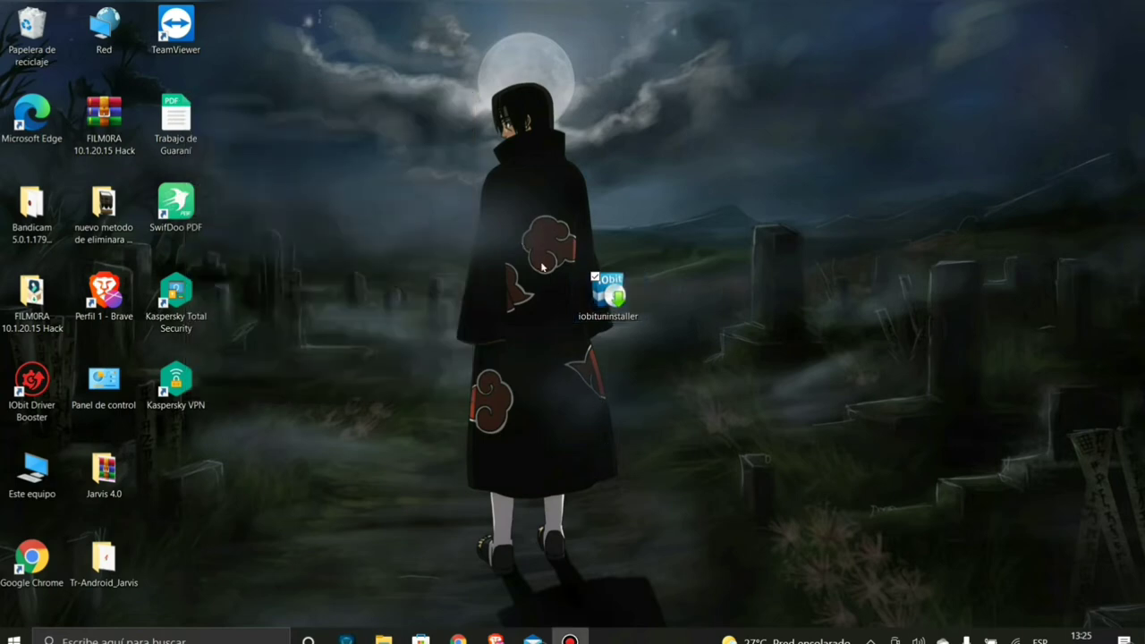
pyautogui.moveTo(604, 291); pyautogui.dragTo(460, 290)
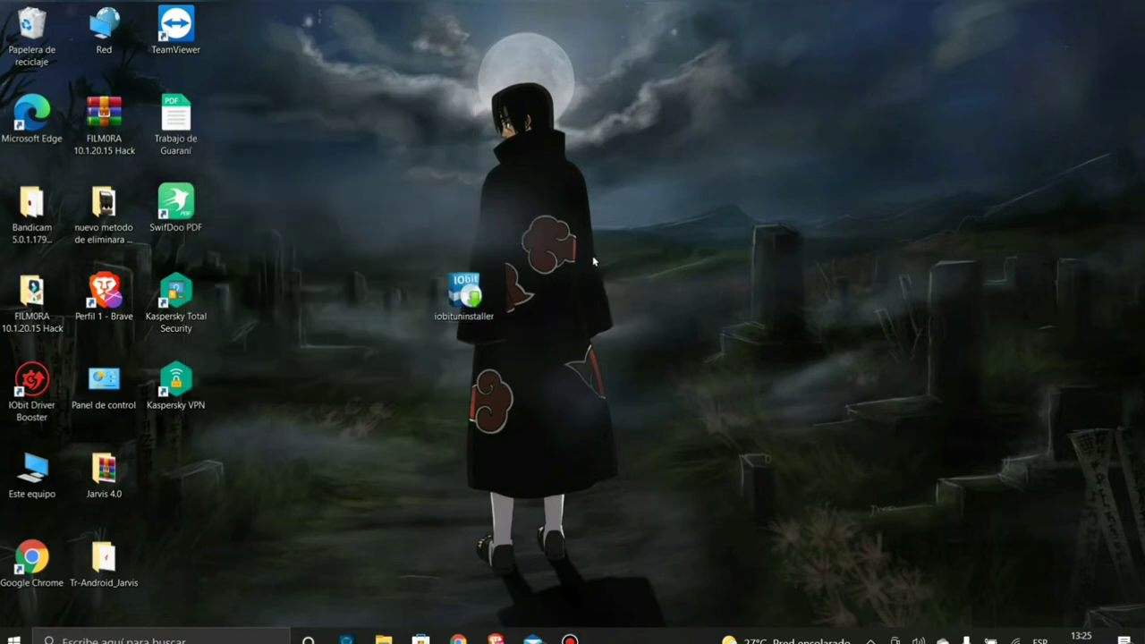
pyautogui.doubleClick(468, 299)
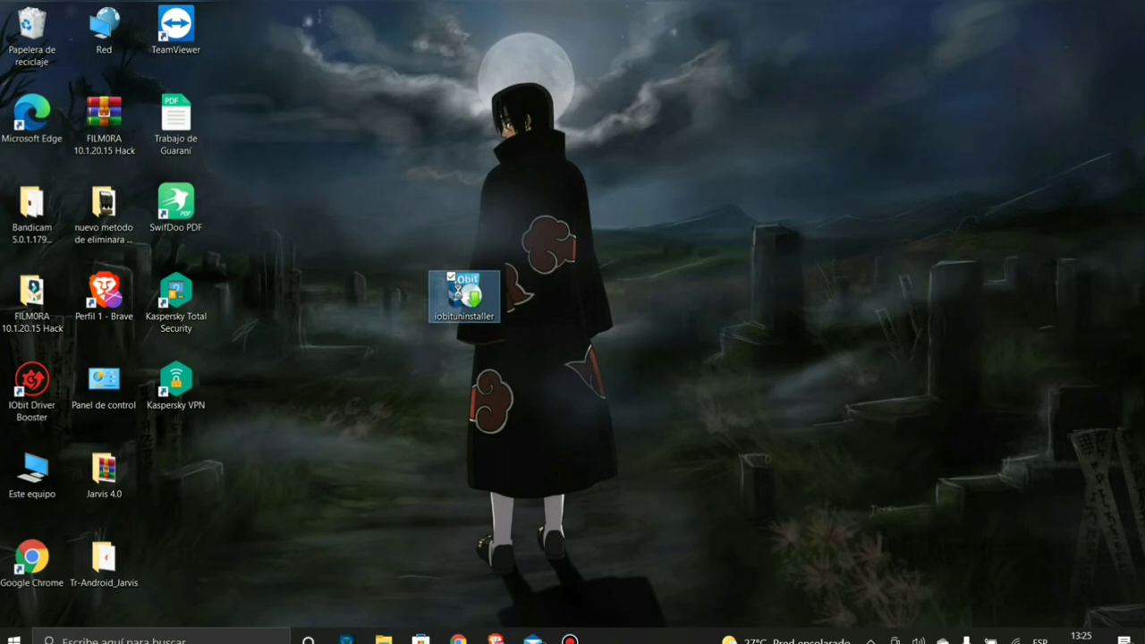
# - Run iobituninstaller with Ejecutar como administrador to open the IObit Uninstaller 11.4 setup
pyautogui.rightClick(459, 293)
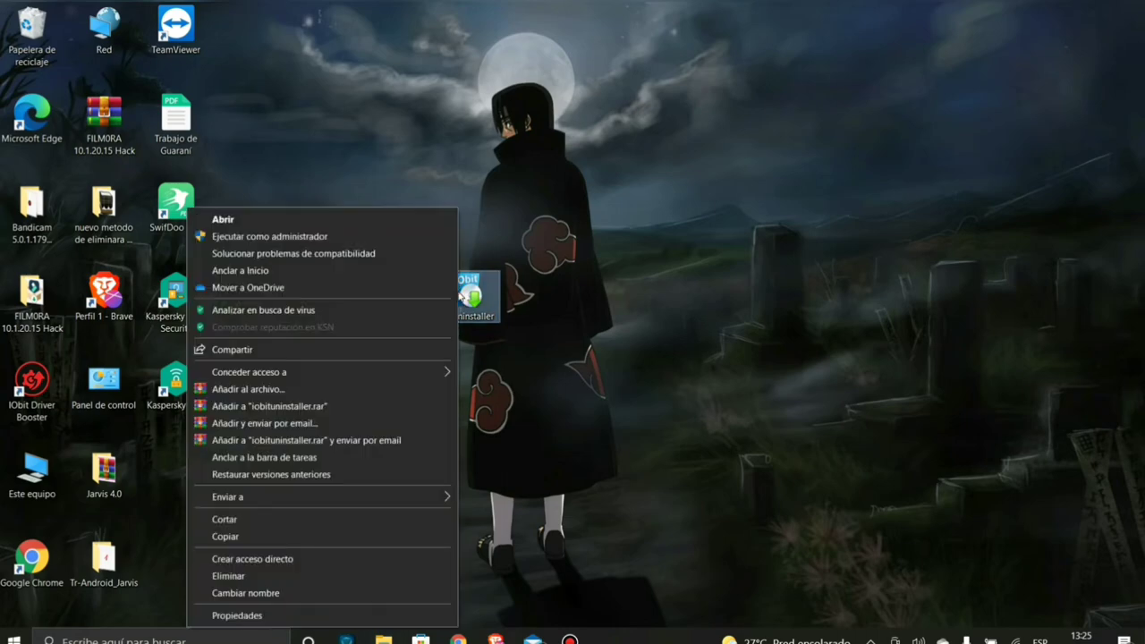
pyautogui.click(255, 237)
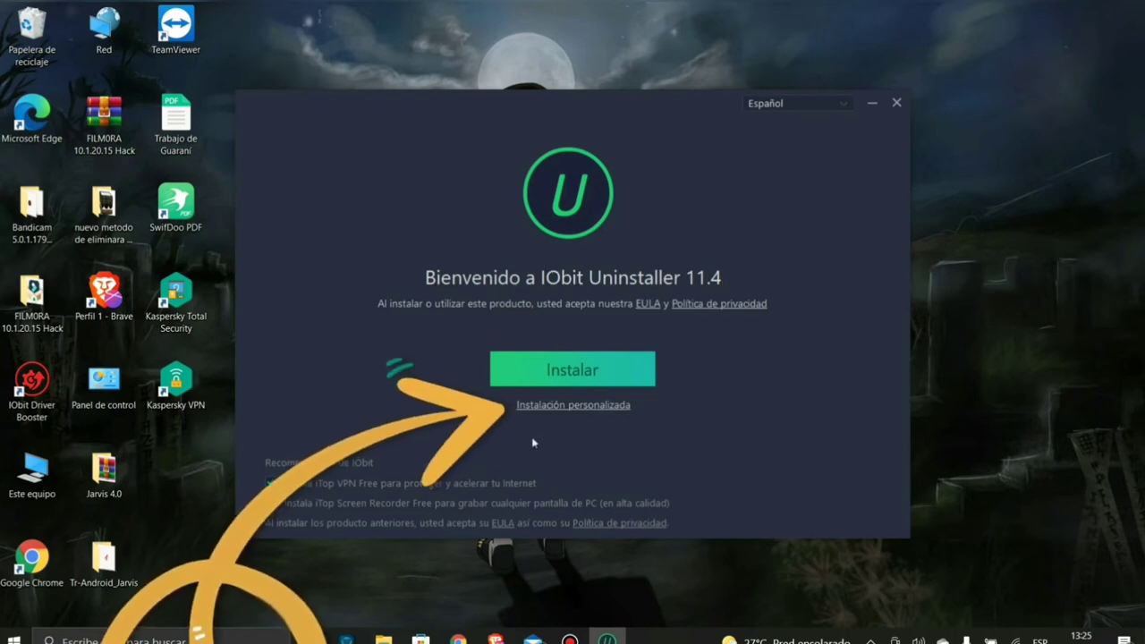
# - Check Instalación personalizada, keep the desktop shortcut without a taskbar pin, then click Instalar
pyautogui.click(541, 411)
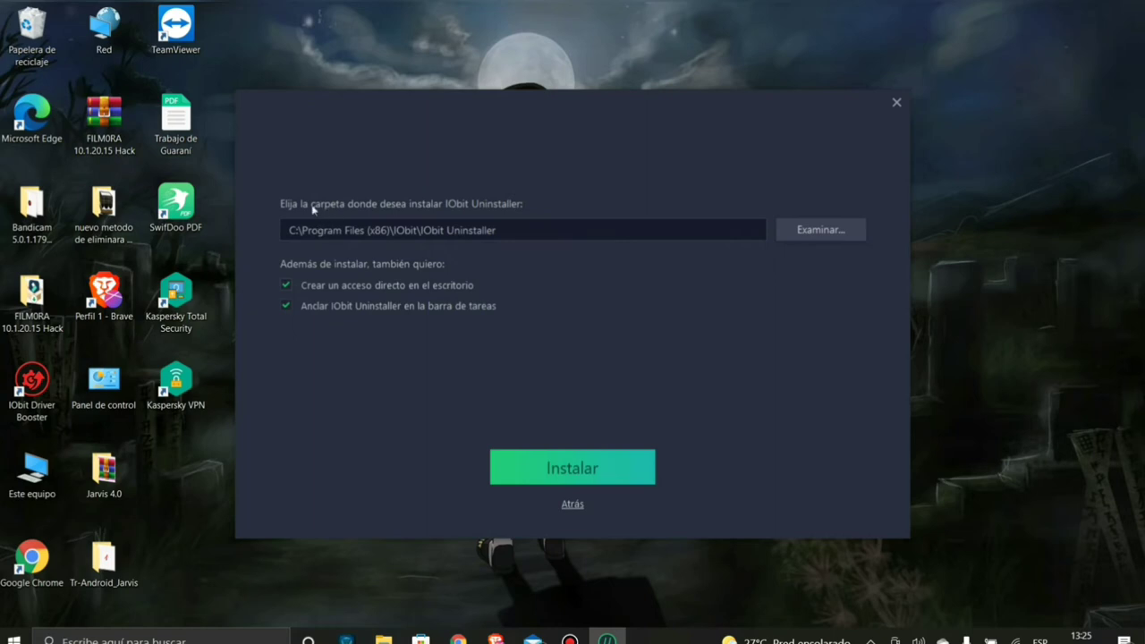
pyautogui.moveTo(283, 205); pyautogui.dragTo(322, 208)
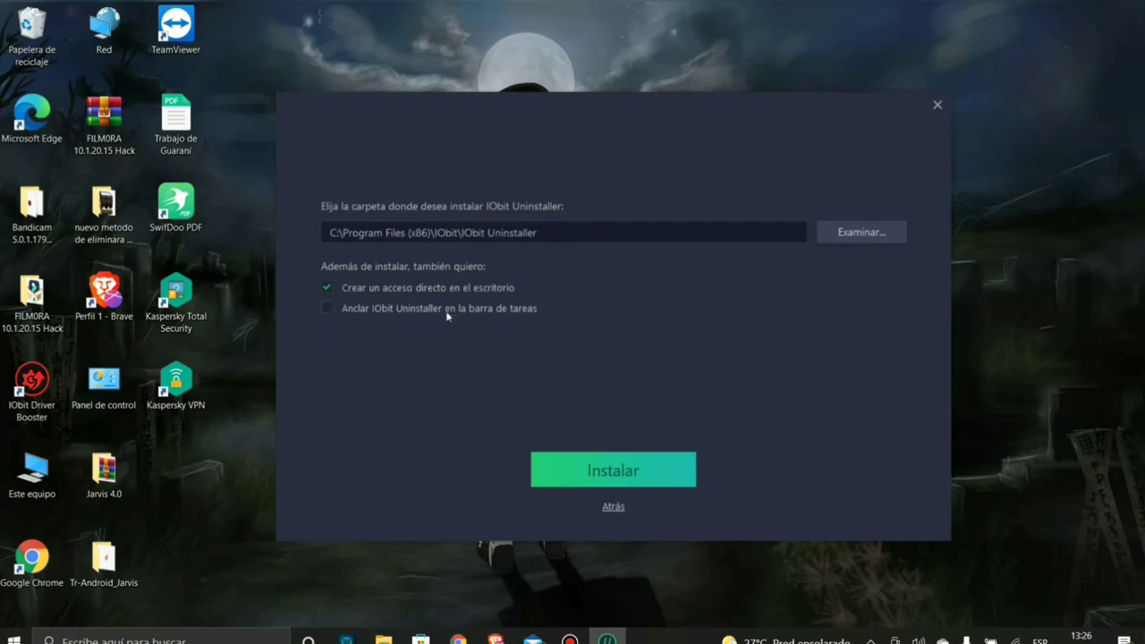
pyautogui.click(615, 509)
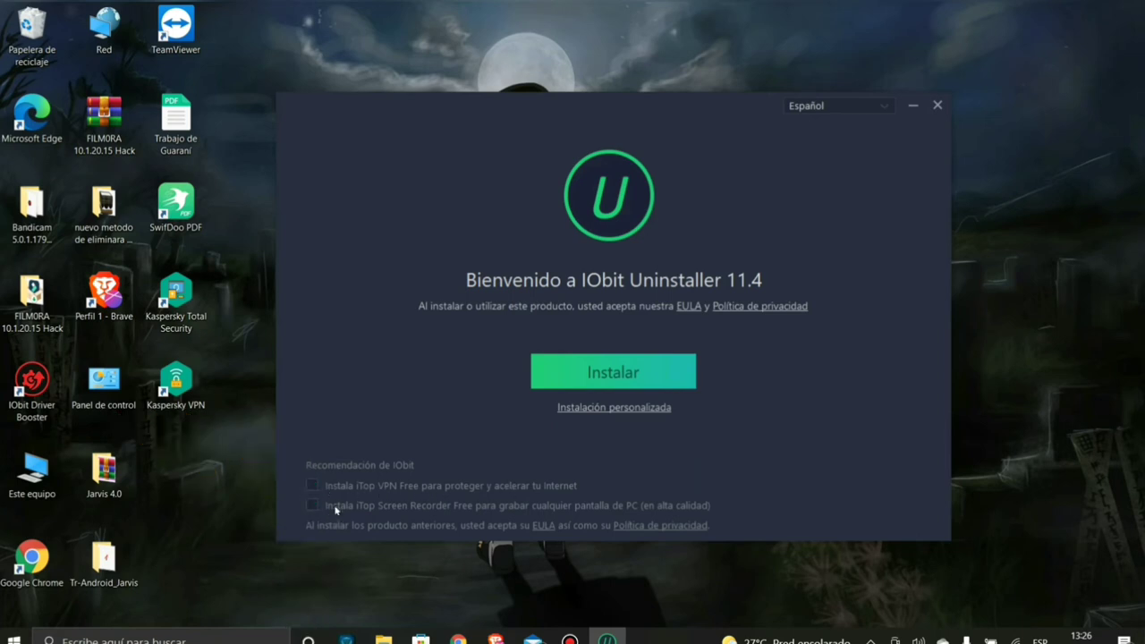
pyautogui.click(590, 377)
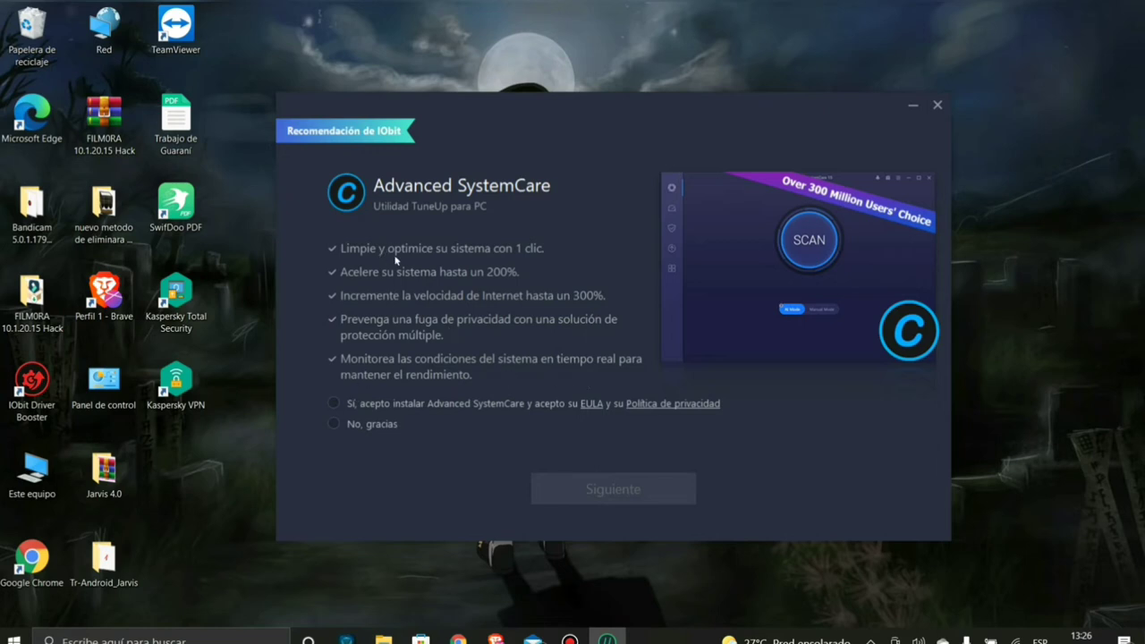
# - Choose No, gracias for the Advanced SystemCare and Driver Booster offers, then click Finalizar
pyautogui.click(336, 425)
pyautogui.click(571, 492)
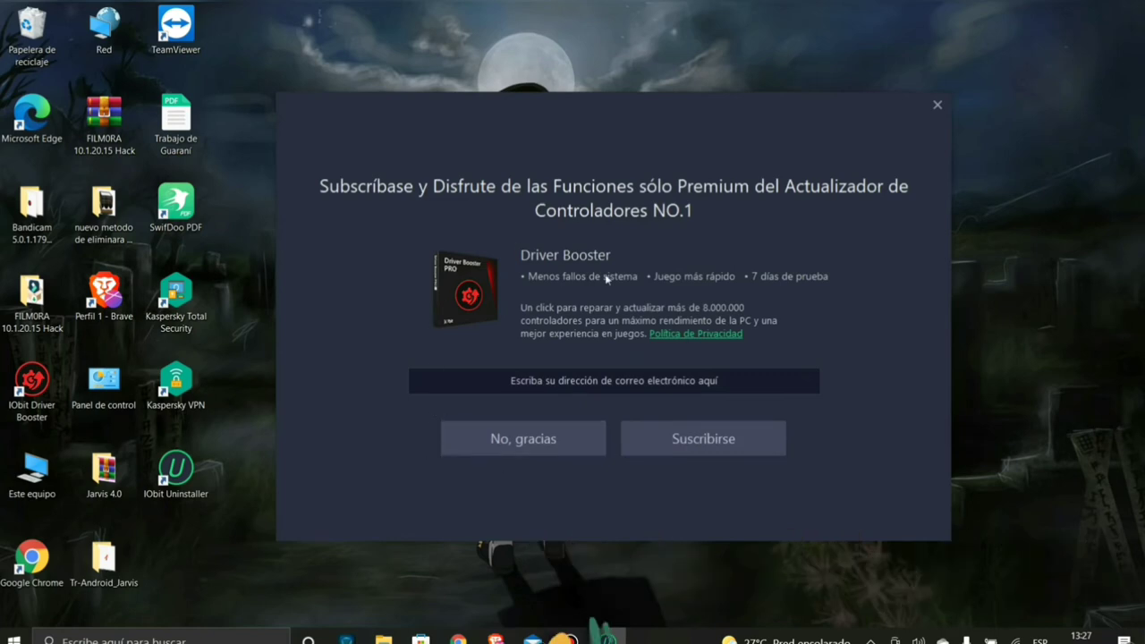
pyautogui.click(526, 438)
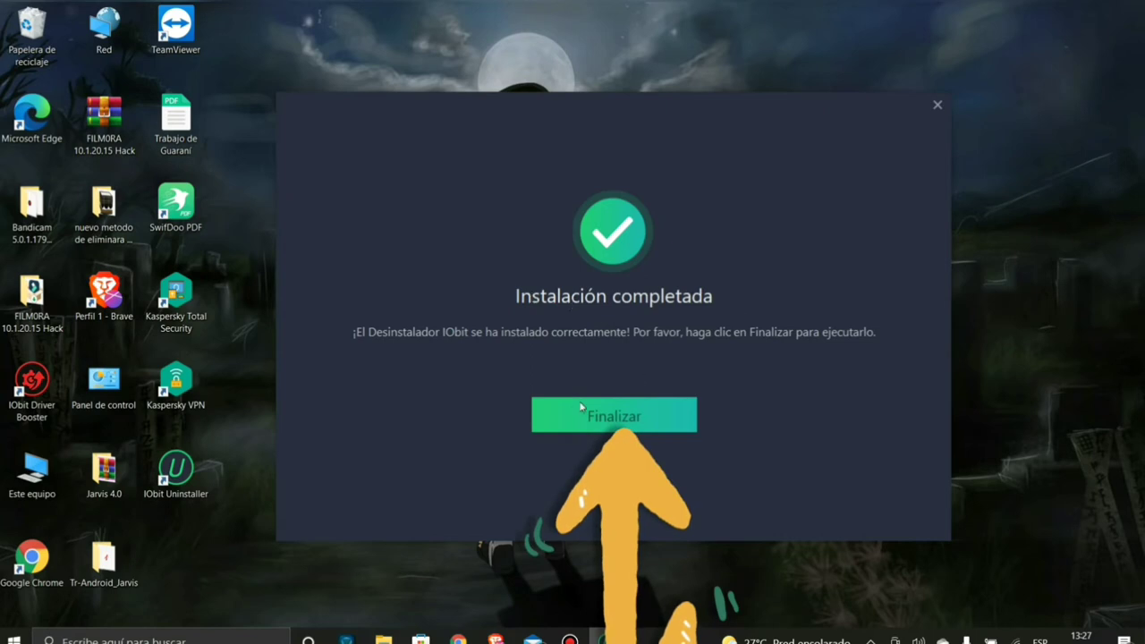
pyautogui.click(574, 424)
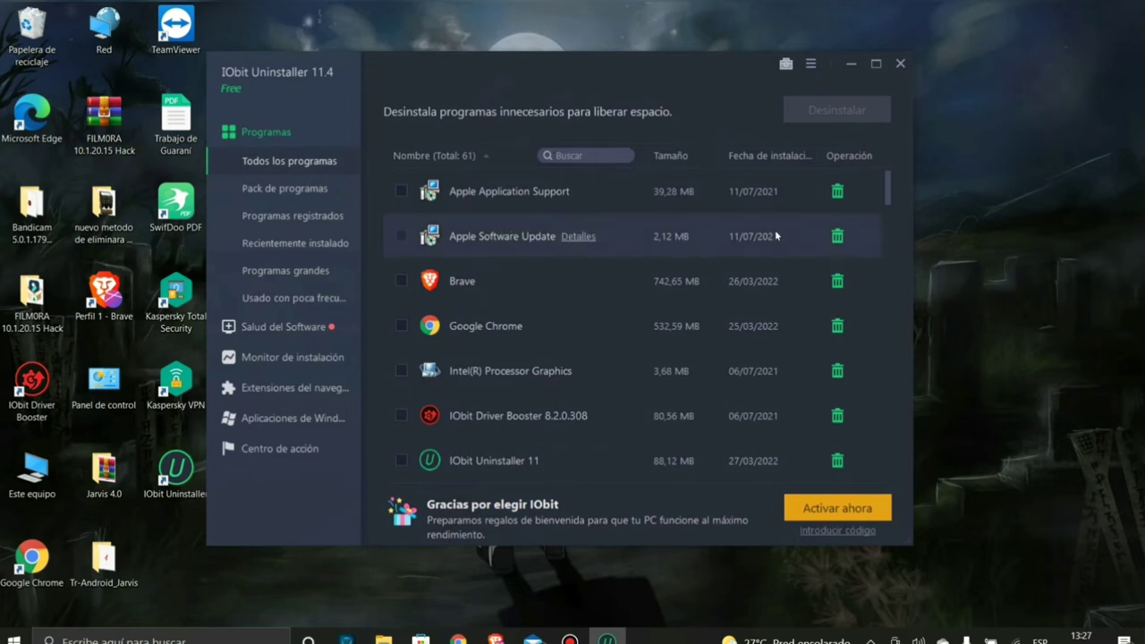
# - Browse the Pack de programas, Recientemente instalado and Salud del Software categories
pyautogui.moveTo(889, 197); pyautogui.dragTo(881, 194)
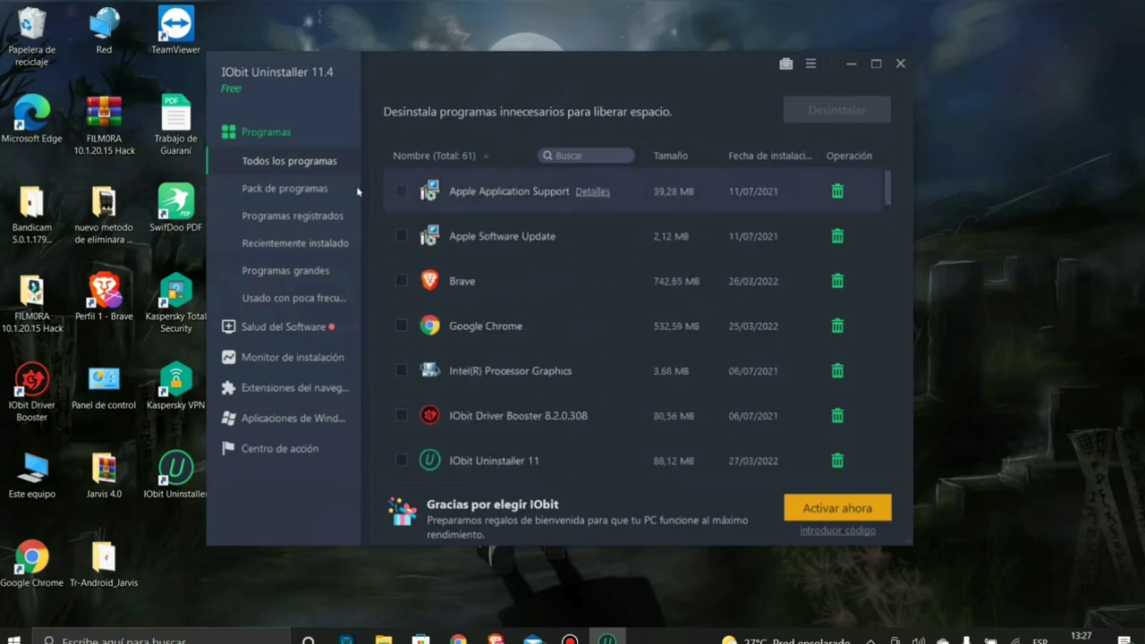
pyautogui.click(291, 189)
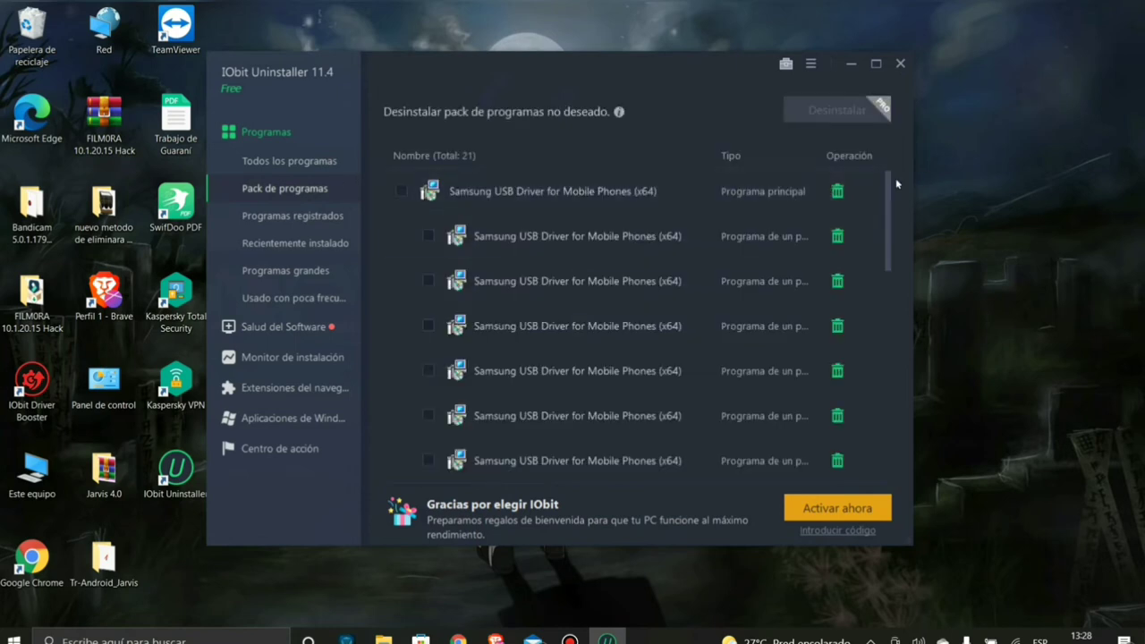
pyautogui.moveTo(888, 192); pyautogui.dragTo(804, 343)
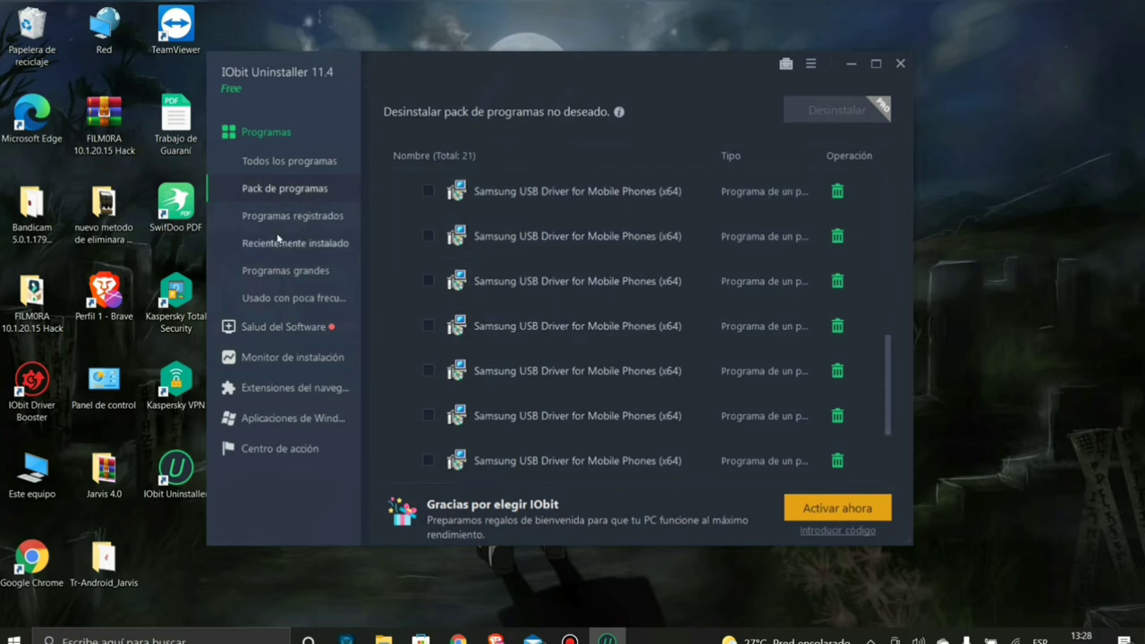
pyautogui.click(322, 251)
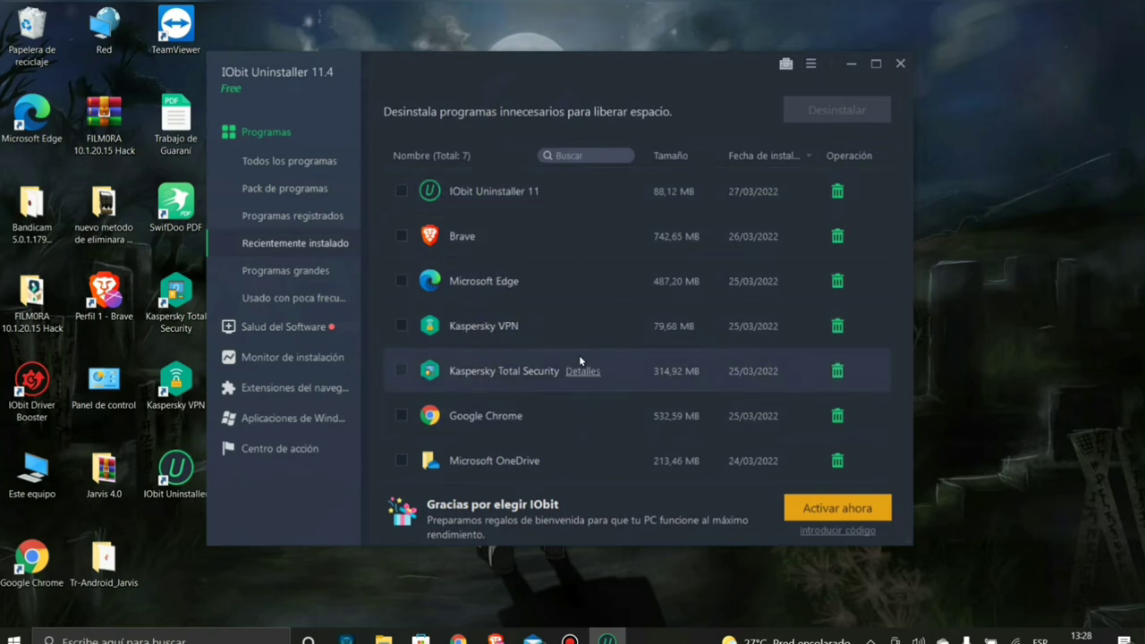
pyautogui.click(268, 327)
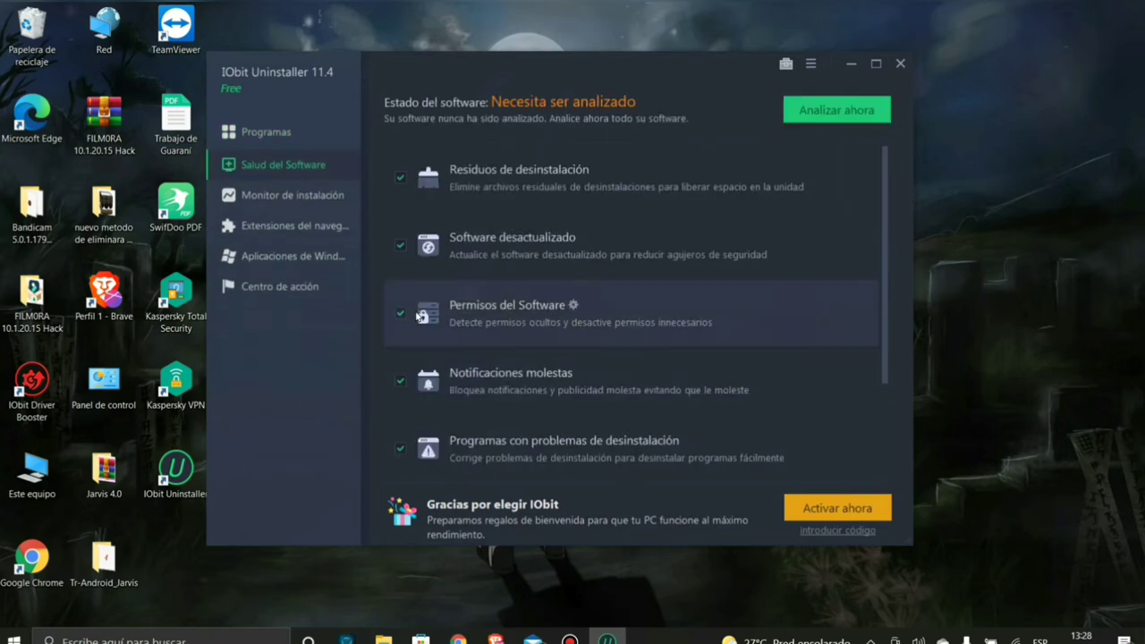
# - Return to Todos los programas, close the password-protection ad, and scroll to the Kaspersky entries
pyautogui.click(264, 132)
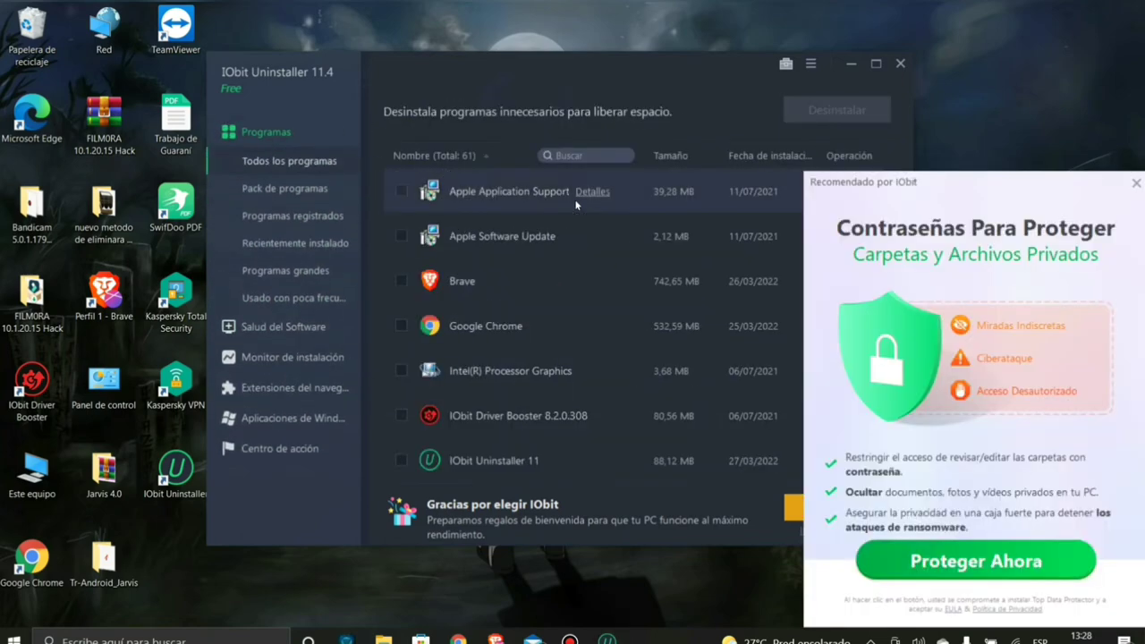
pyautogui.click(1136, 183)
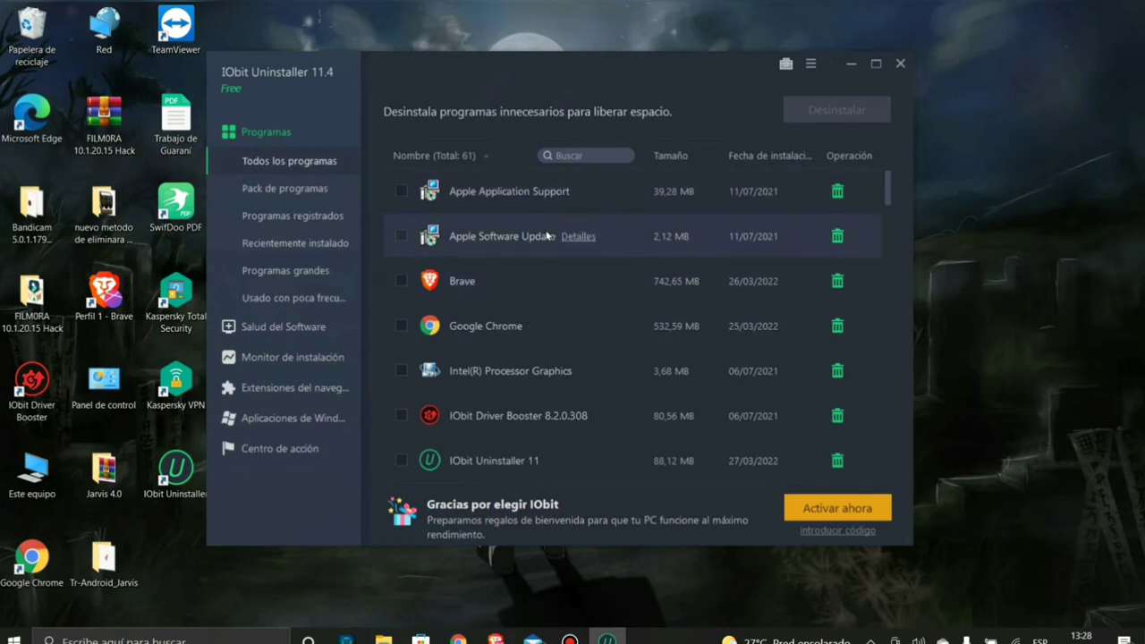
pyautogui.scroll(-3, 891, 196)
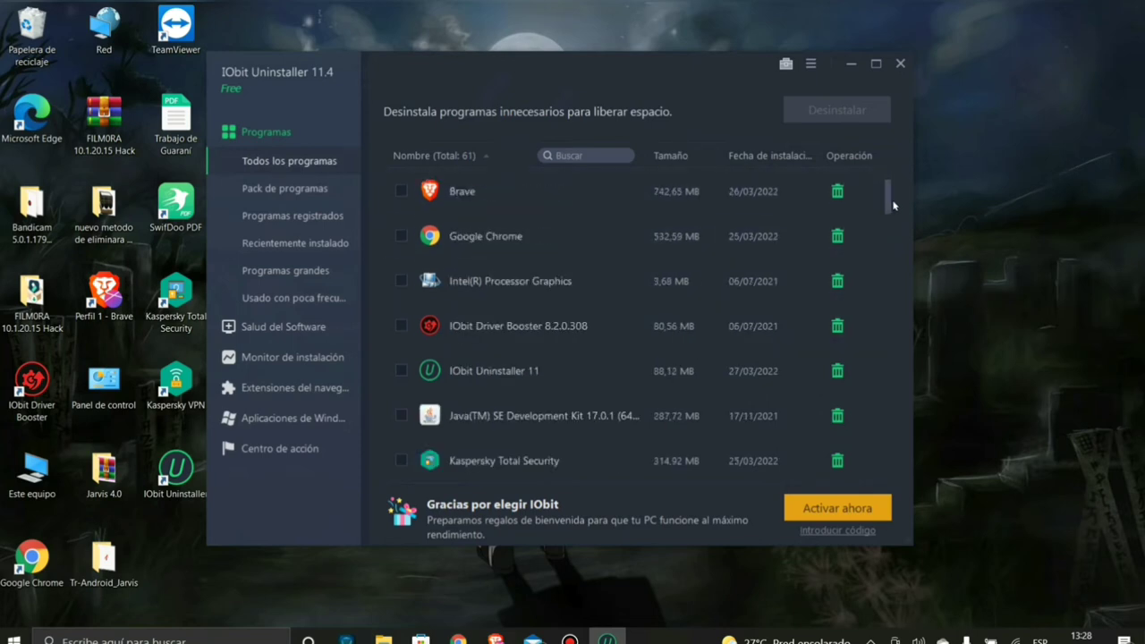
pyautogui.moveTo(490, 61); pyautogui.dragTo(580, 60)
pyautogui.moveTo(179, 382); pyautogui.dragTo(179, 380)
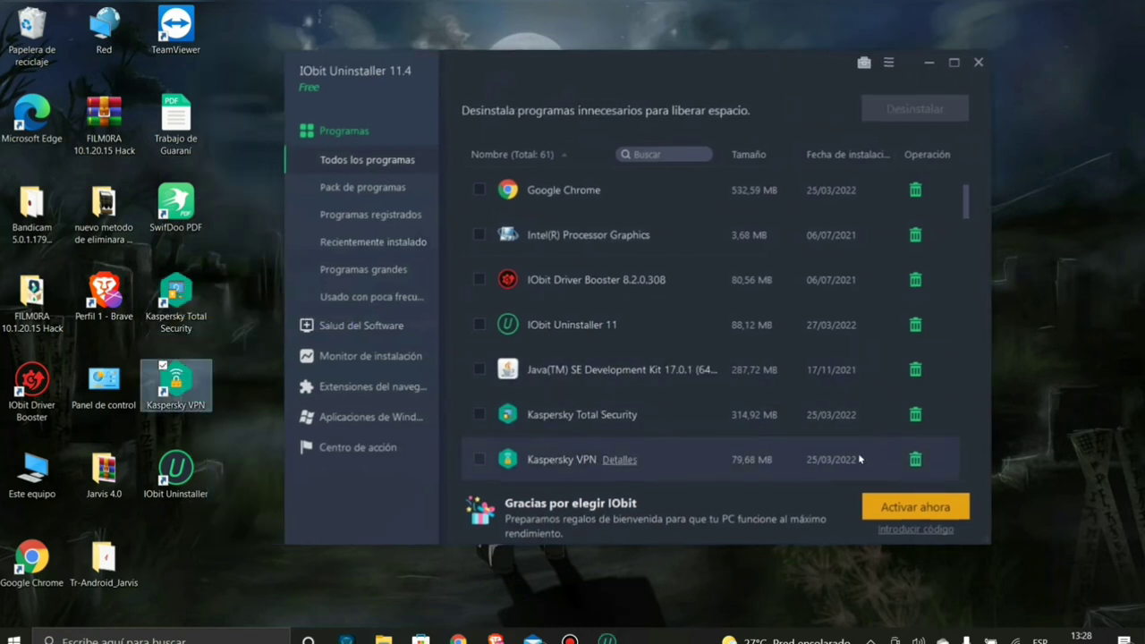
# - Uninstall Kaspersky VPN with automatic leftover removal, completing the Kaspersky wizard and dismissing the restart prompt
pyautogui.click(914, 459)
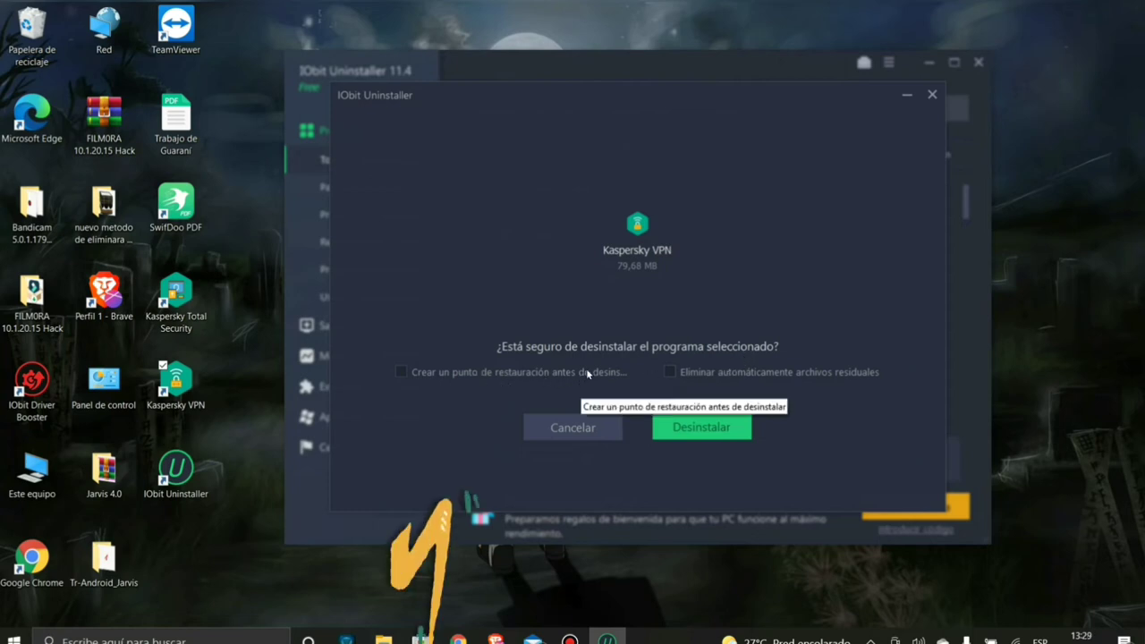
pyautogui.click(672, 373)
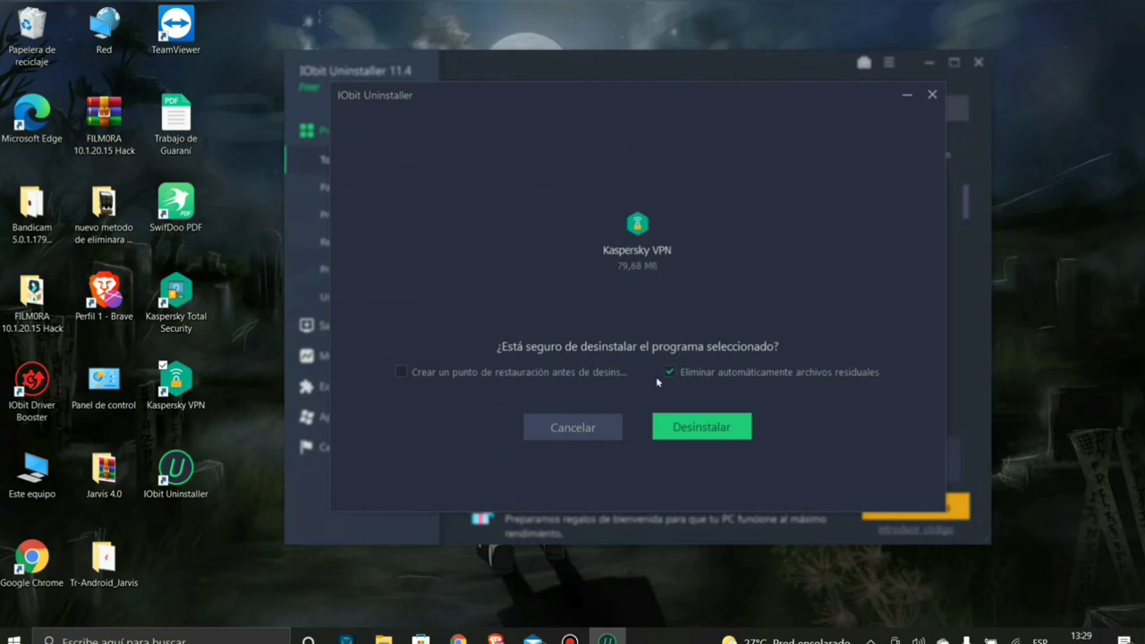
pyautogui.click(694, 427)
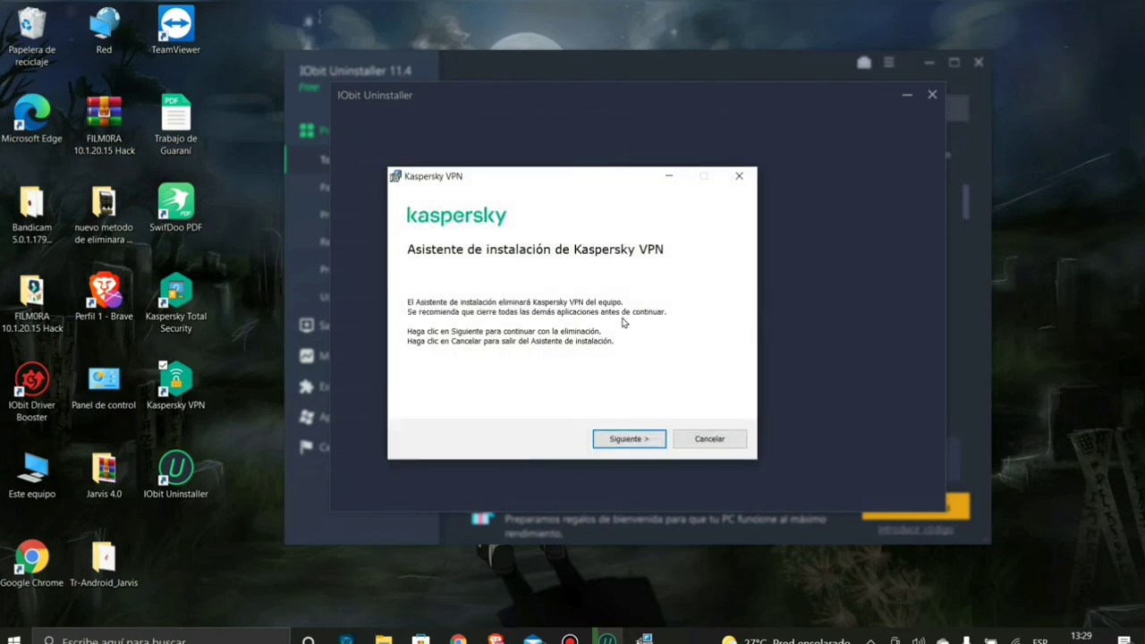
pyautogui.click(605, 445)
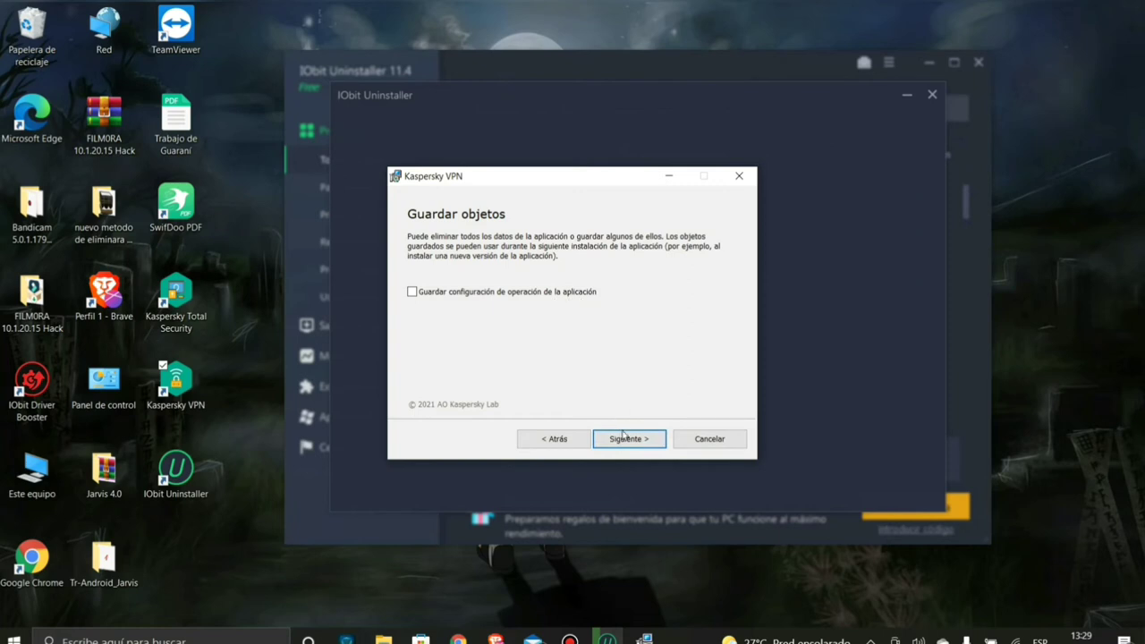
pyautogui.click(626, 438)
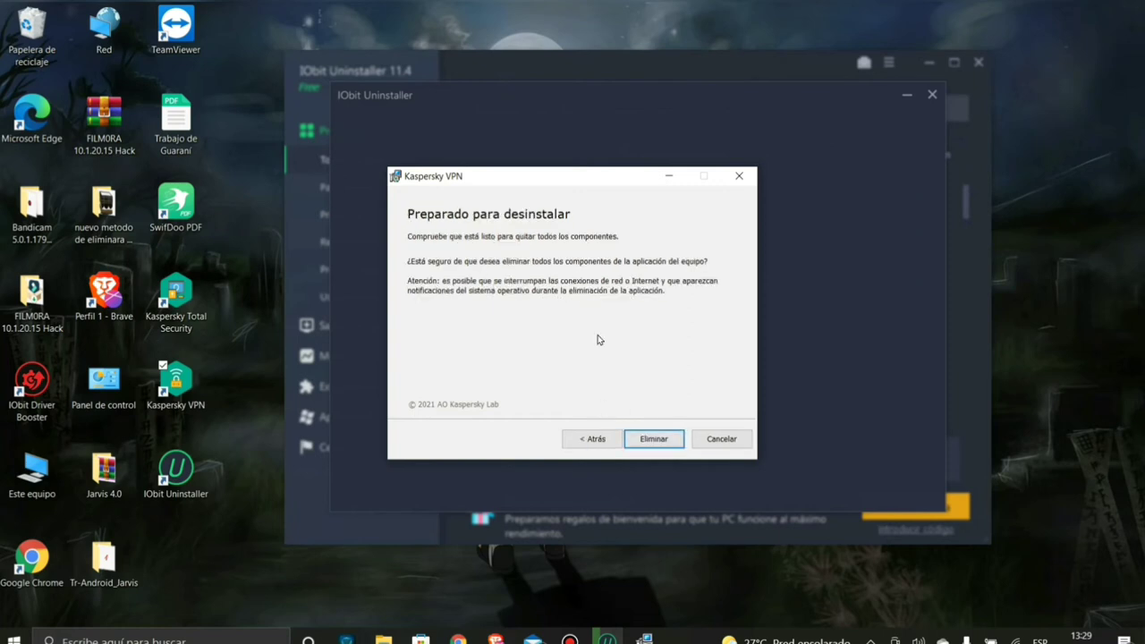
pyautogui.click(642, 440)
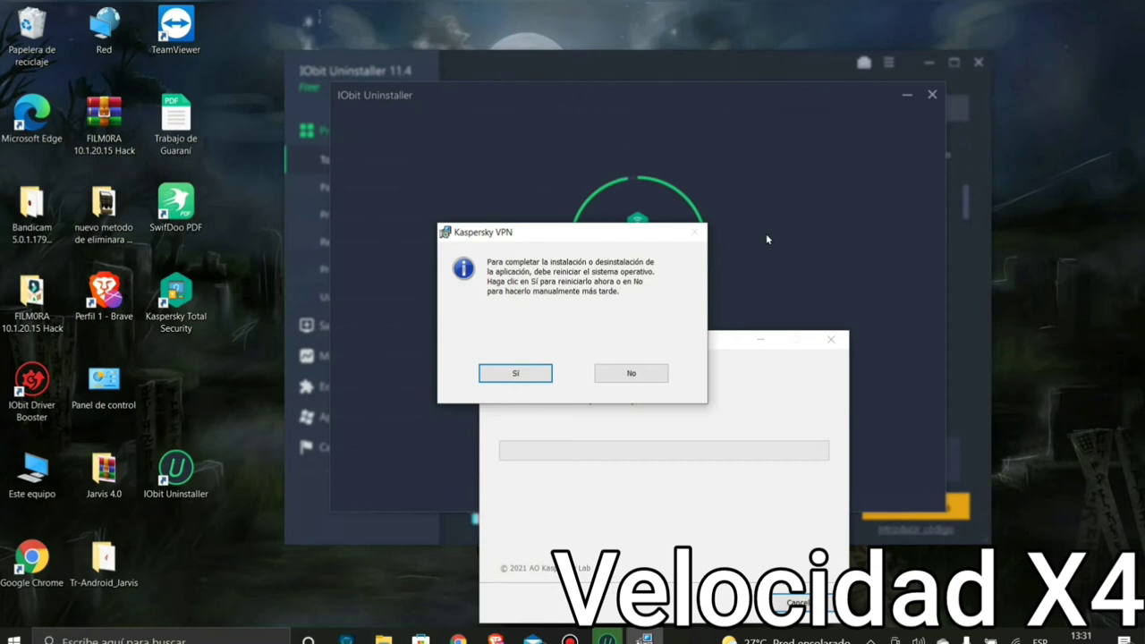
pyautogui.click(631, 373)
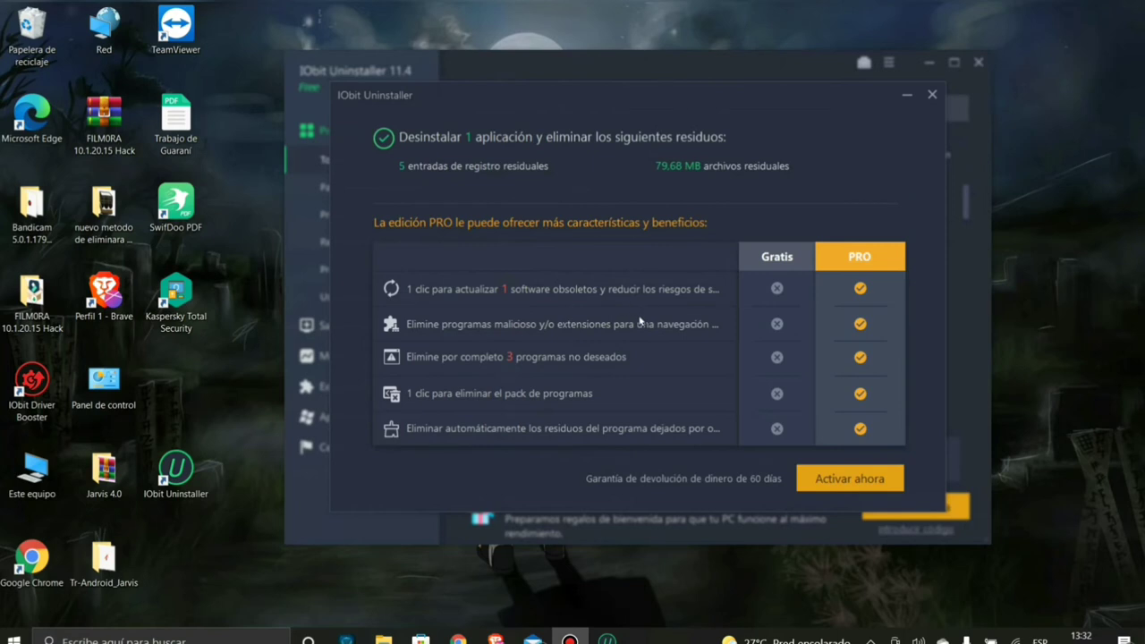
# - Close the VPN removal summary and IObit Uninstaller, then drag iobituninstaller into the Recycle Bin
pyautogui.click(932, 95)
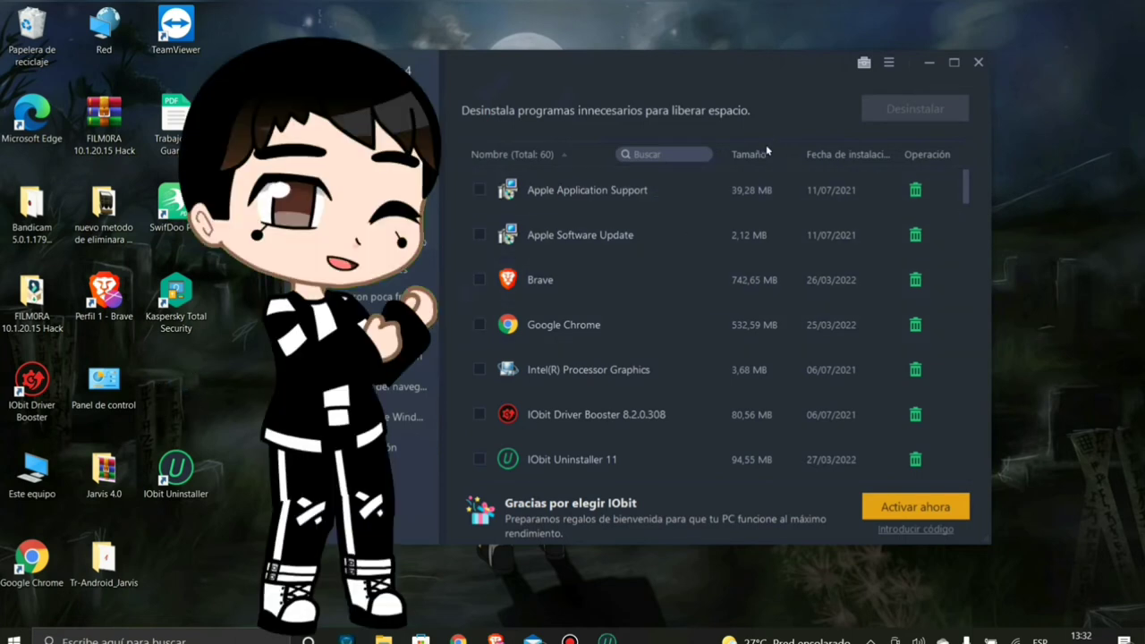
pyautogui.click(978, 61)
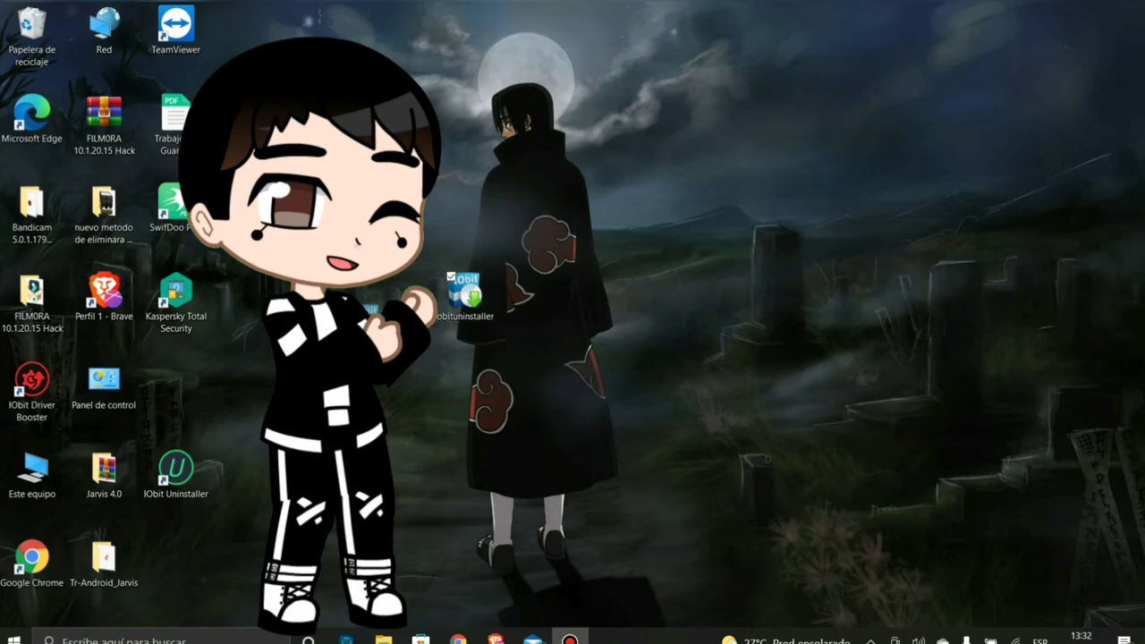
pyautogui.moveTo(465, 294); pyautogui.dragTo(34, 42)
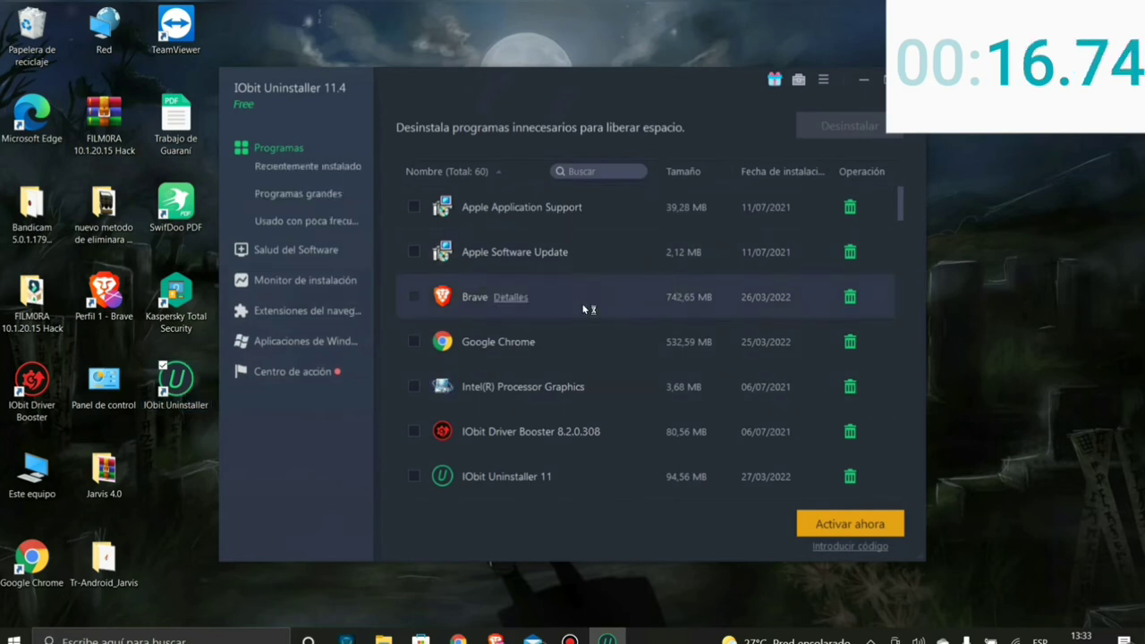
# - Start uninstalling Kaspersky Total Security from the IObit list and confirm with Desinstalar
pyautogui.moveTo(490, 95); pyautogui.dragTo(501, 90)
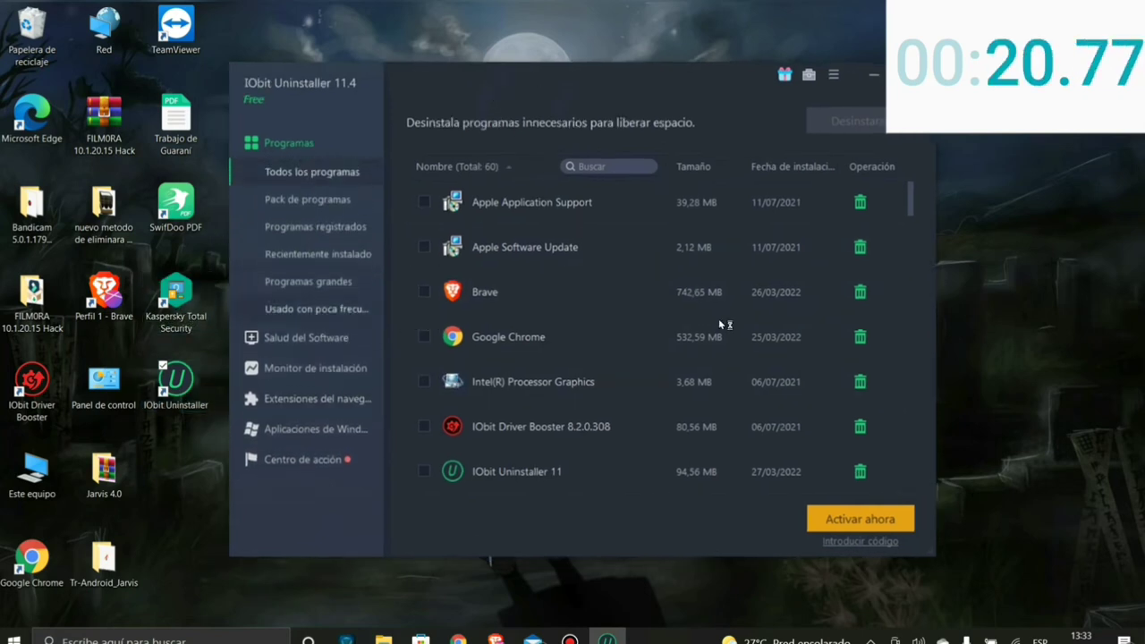
pyautogui.scroll(-2, 912, 211)
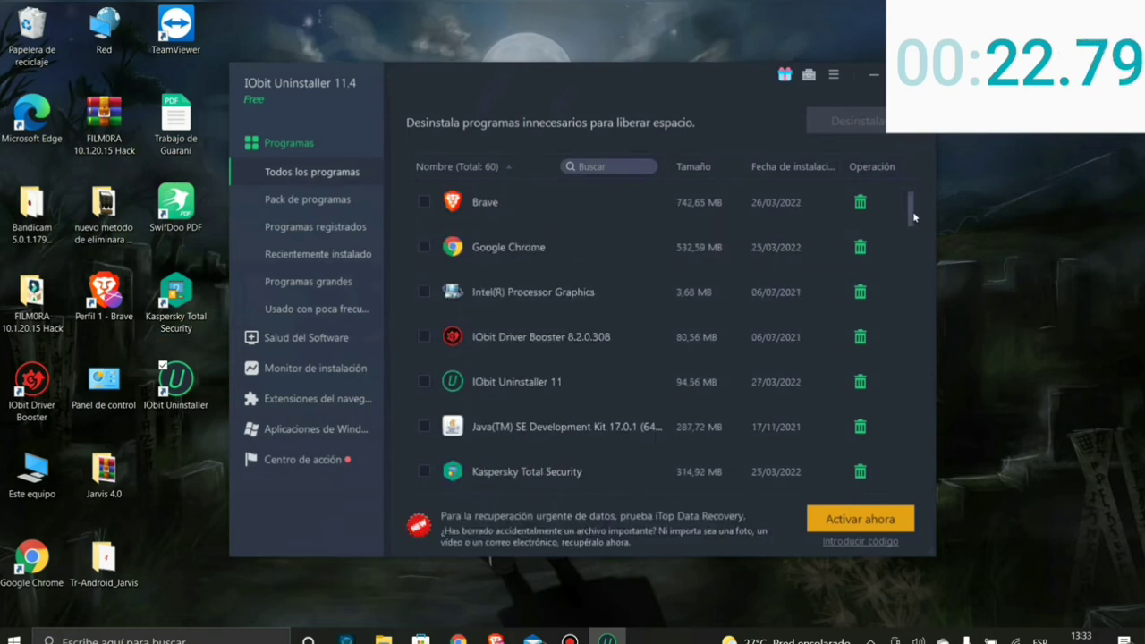
pyautogui.scroll(-2, 914, 219)
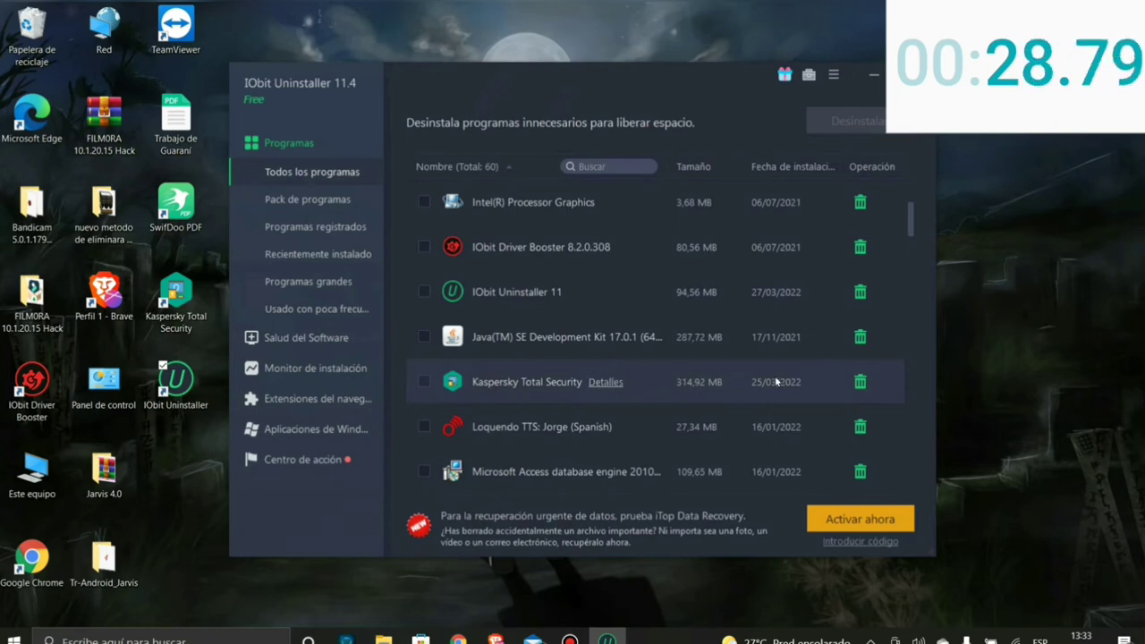
pyautogui.click(859, 382)
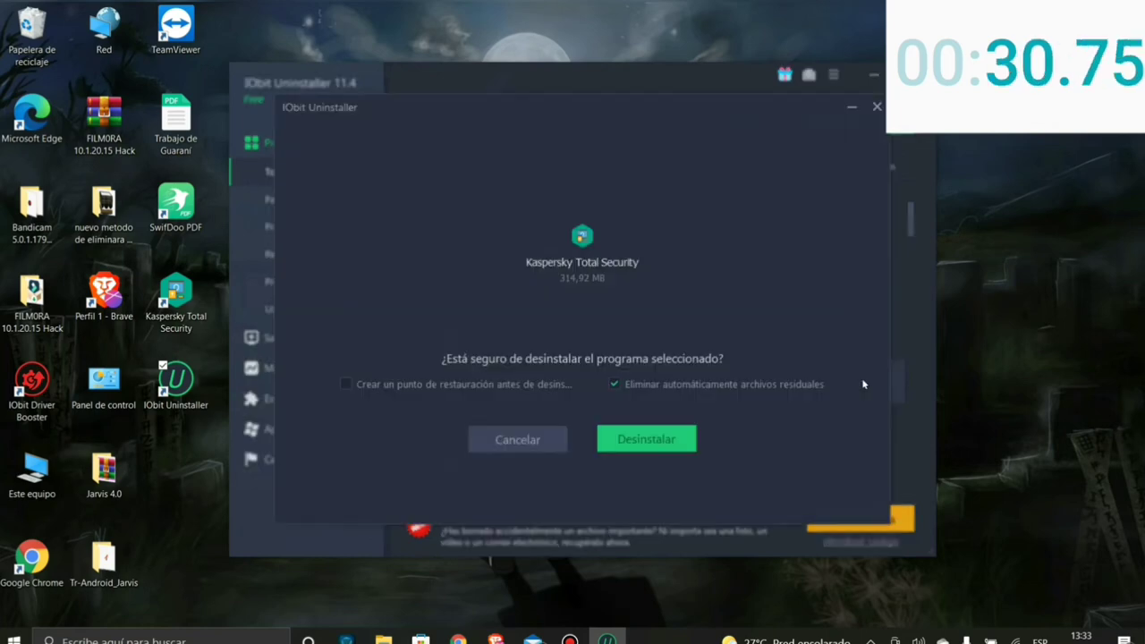
pyautogui.click(631, 443)
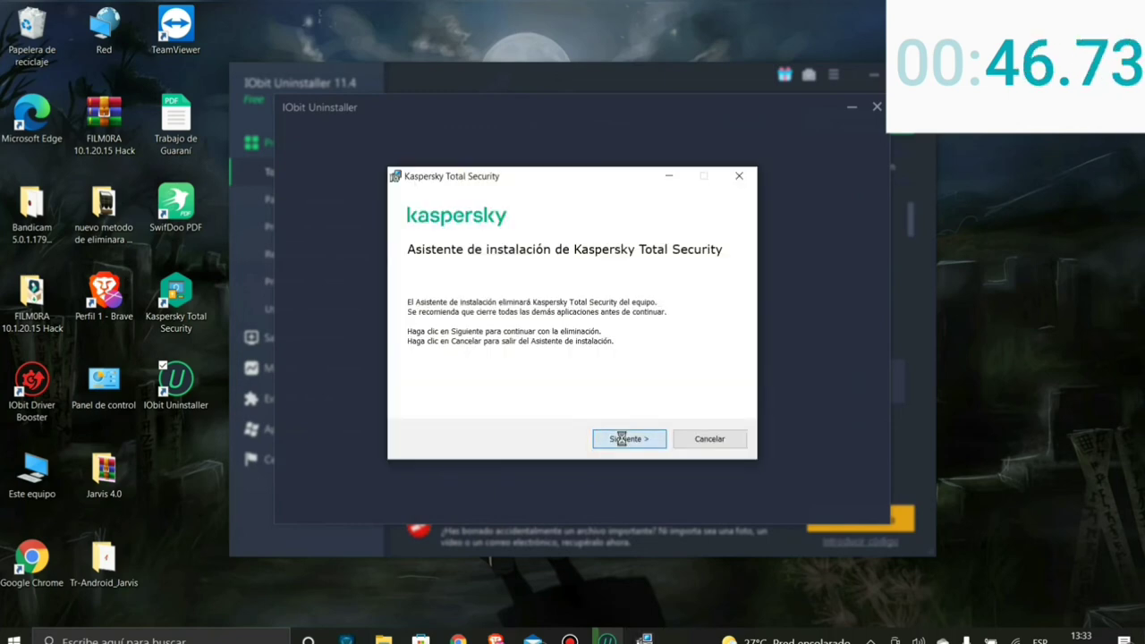
# - In Kaspersky's wizard, untick Información de licencia, remove all components and accept the restart notice
pyautogui.click(622, 439)
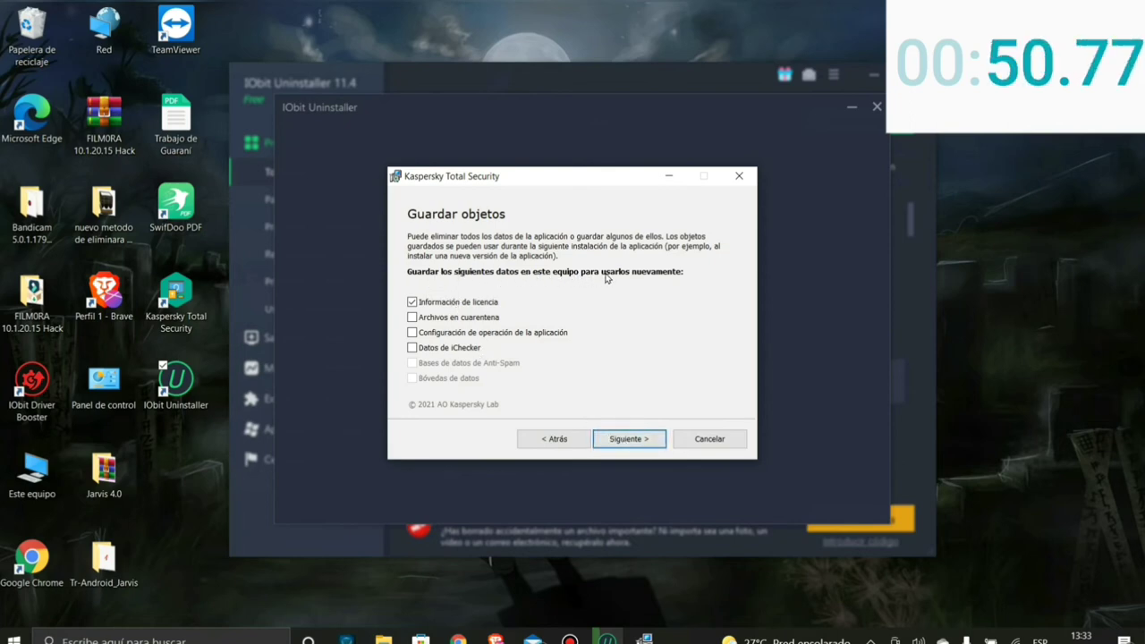
pyautogui.click(466, 305)
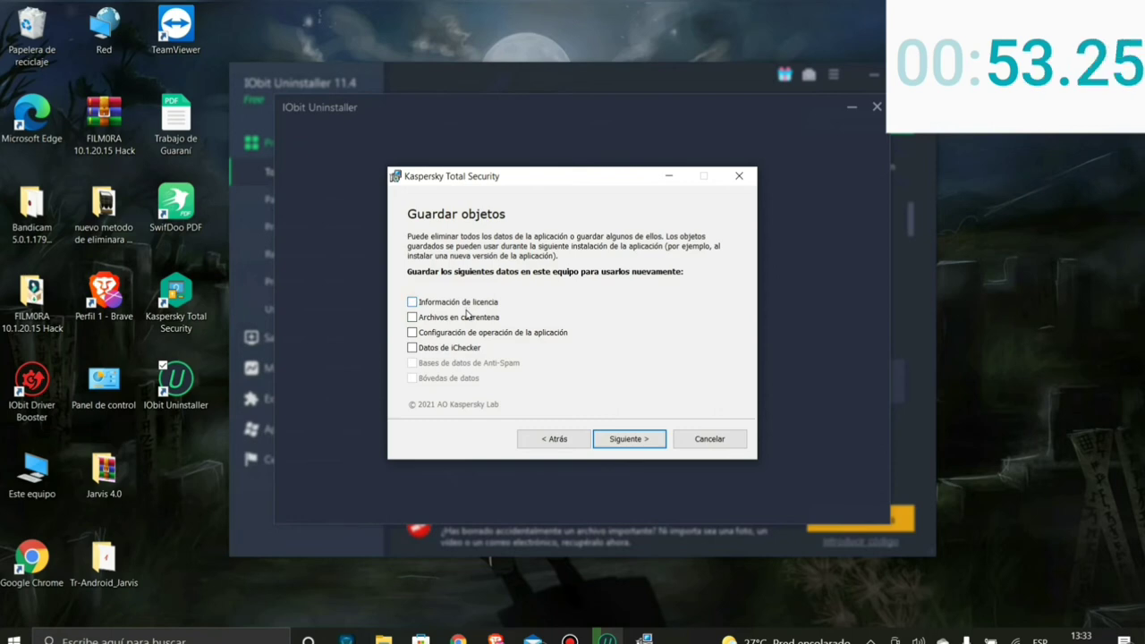
pyautogui.click(633, 440)
pyautogui.click(640, 440)
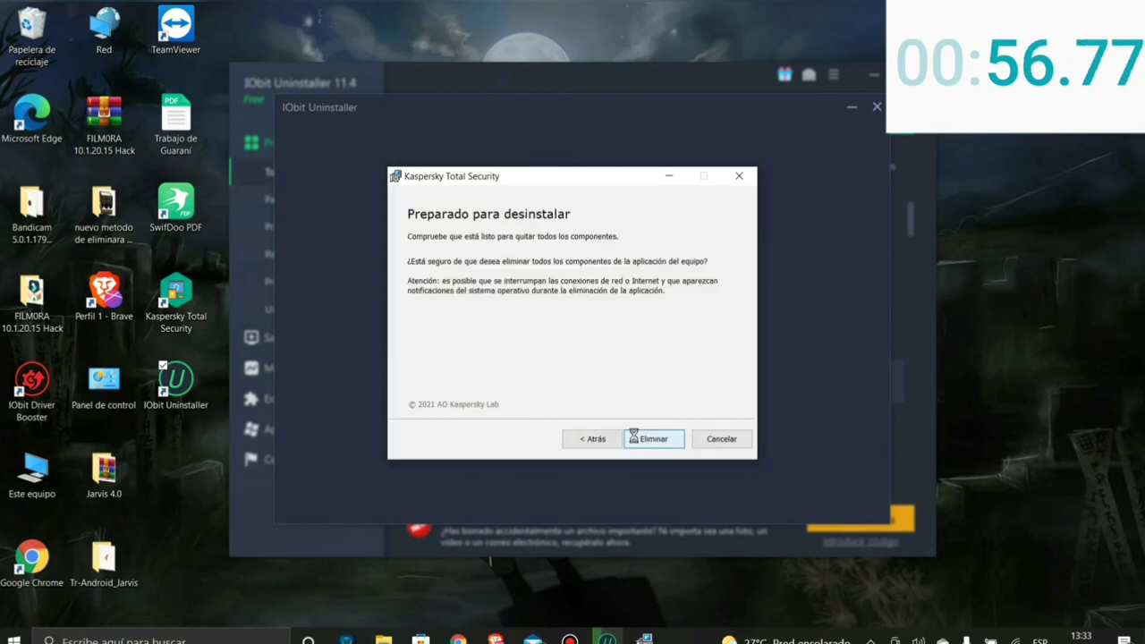
pyautogui.moveTo(565, 181); pyautogui.dragTo(877, 198)
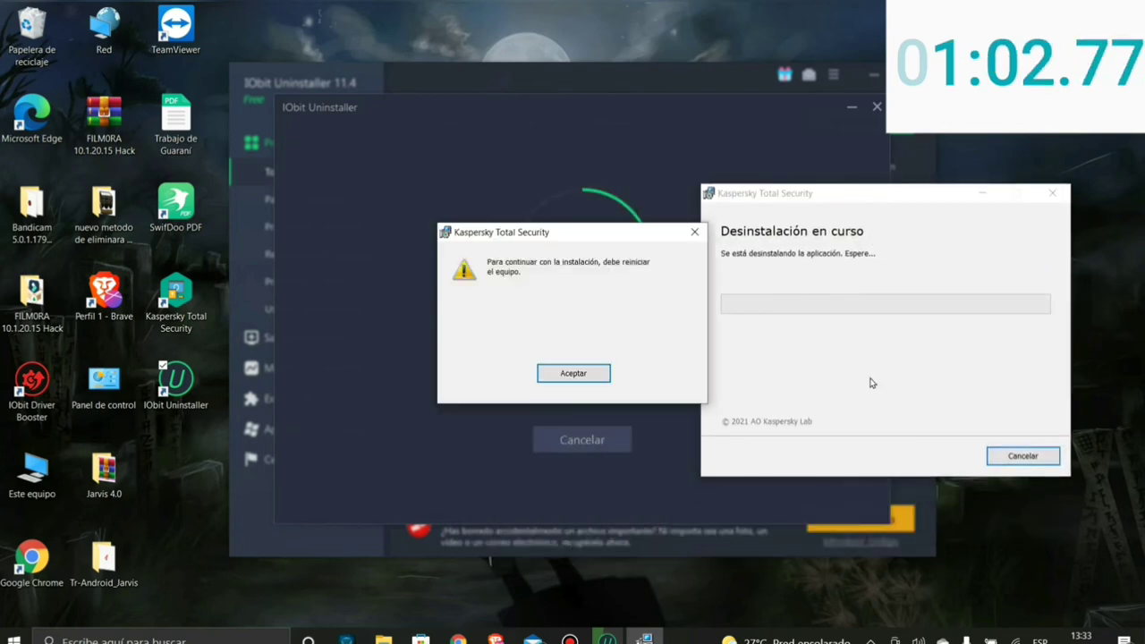
pyautogui.click(597, 379)
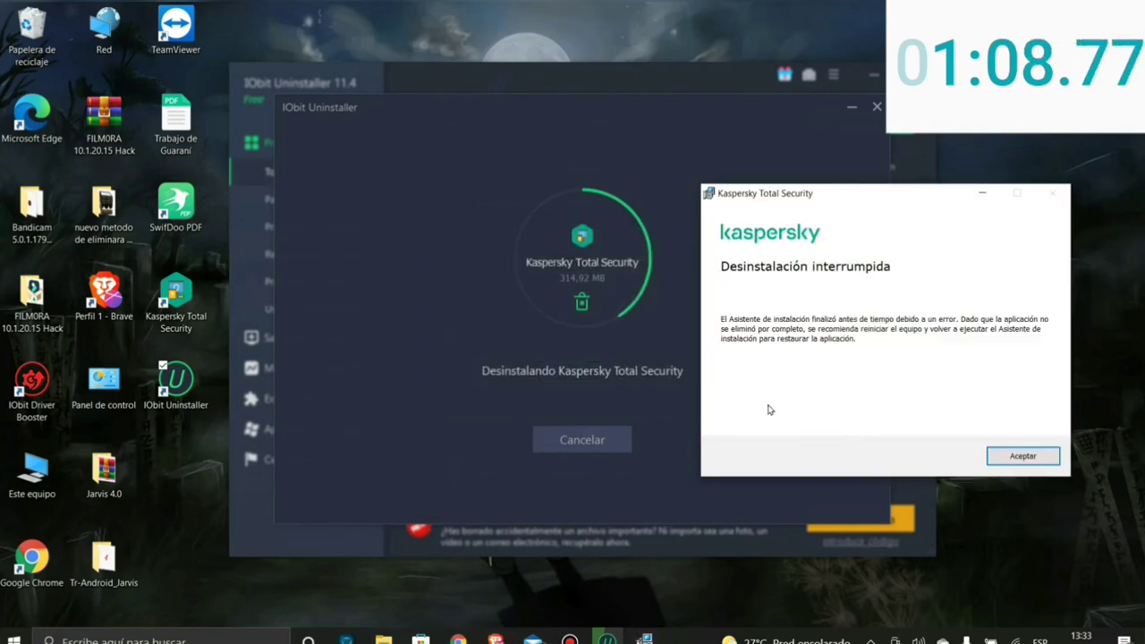
# - Accept Kaspersky's 'Desinstalación interrumpida' notice so IObit completes the leftover cleanup
pyautogui.click(1033, 456)
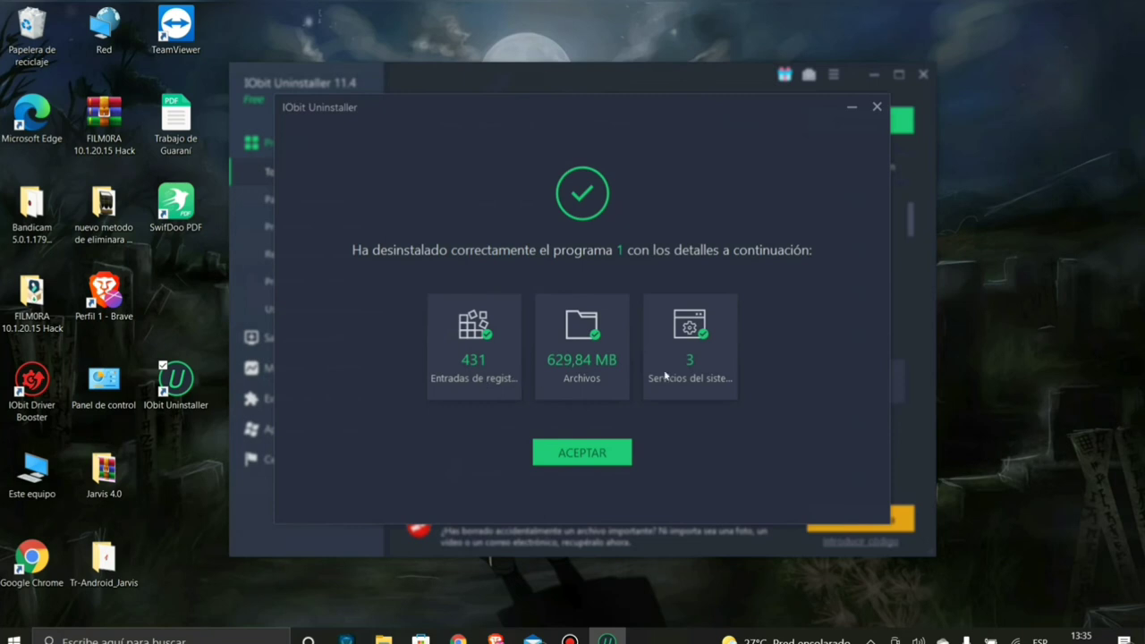
# - Dismiss the ACEPTAR summary, exit IObit Uninstaller, and shift its desktop icon up one slot
pyautogui.click(590, 452)
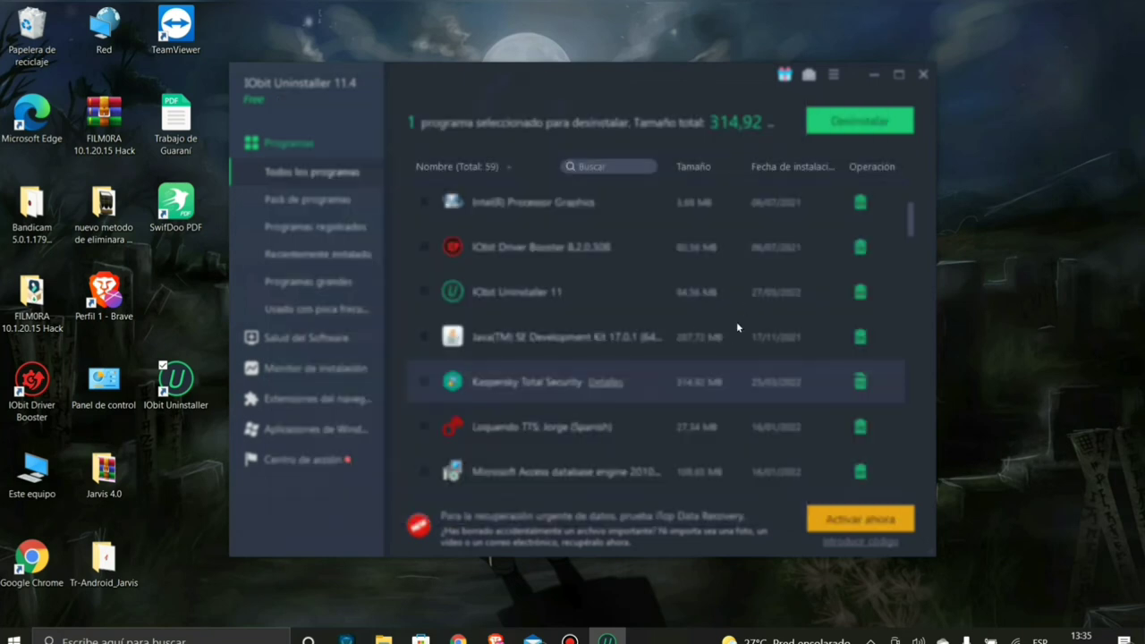
pyautogui.scroll(-5, 602, 358)
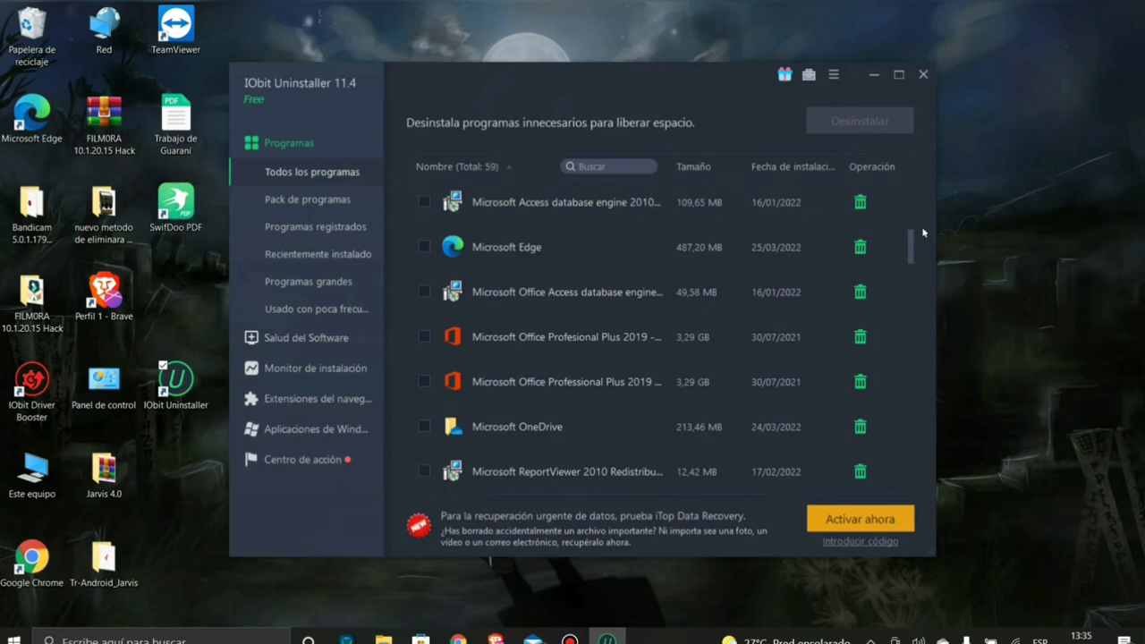
pyautogui.moveTo(912, 254); pyautogui.dragTo(903, 192)
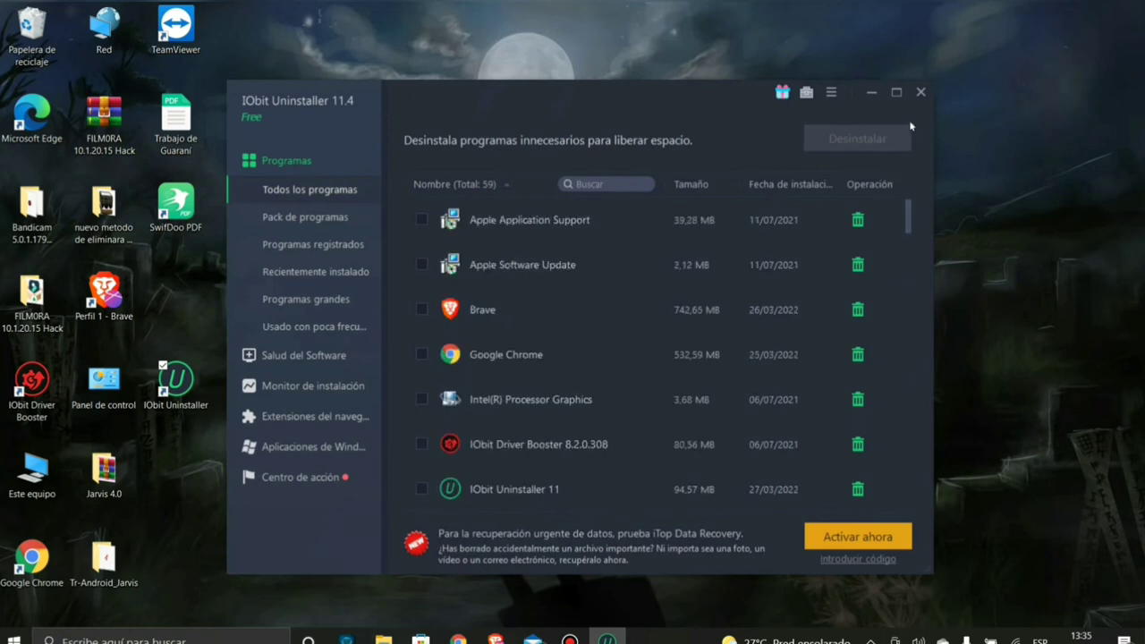
pyautogui.click(921, 92)
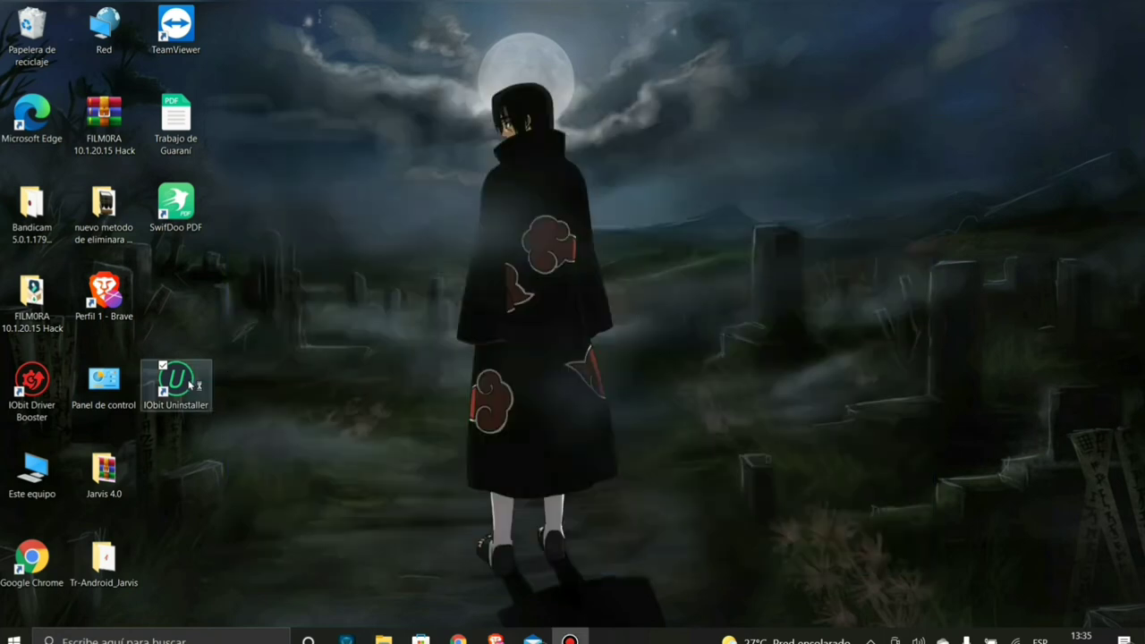
pyautogui.moveTo(175, 382); pyautogui.dragTo(175, 293)
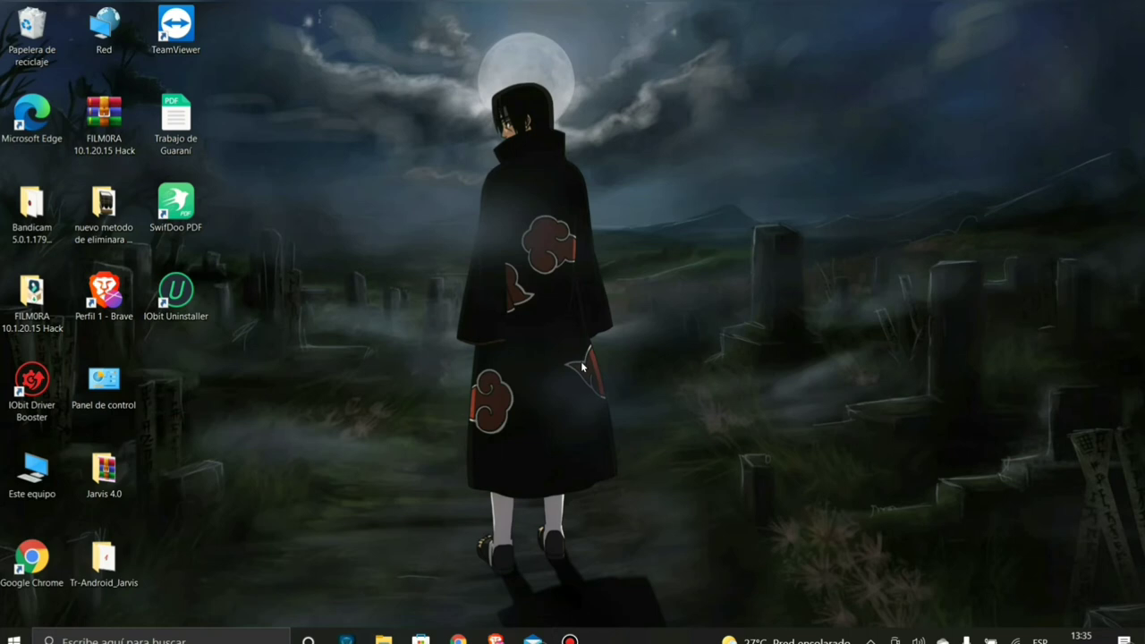